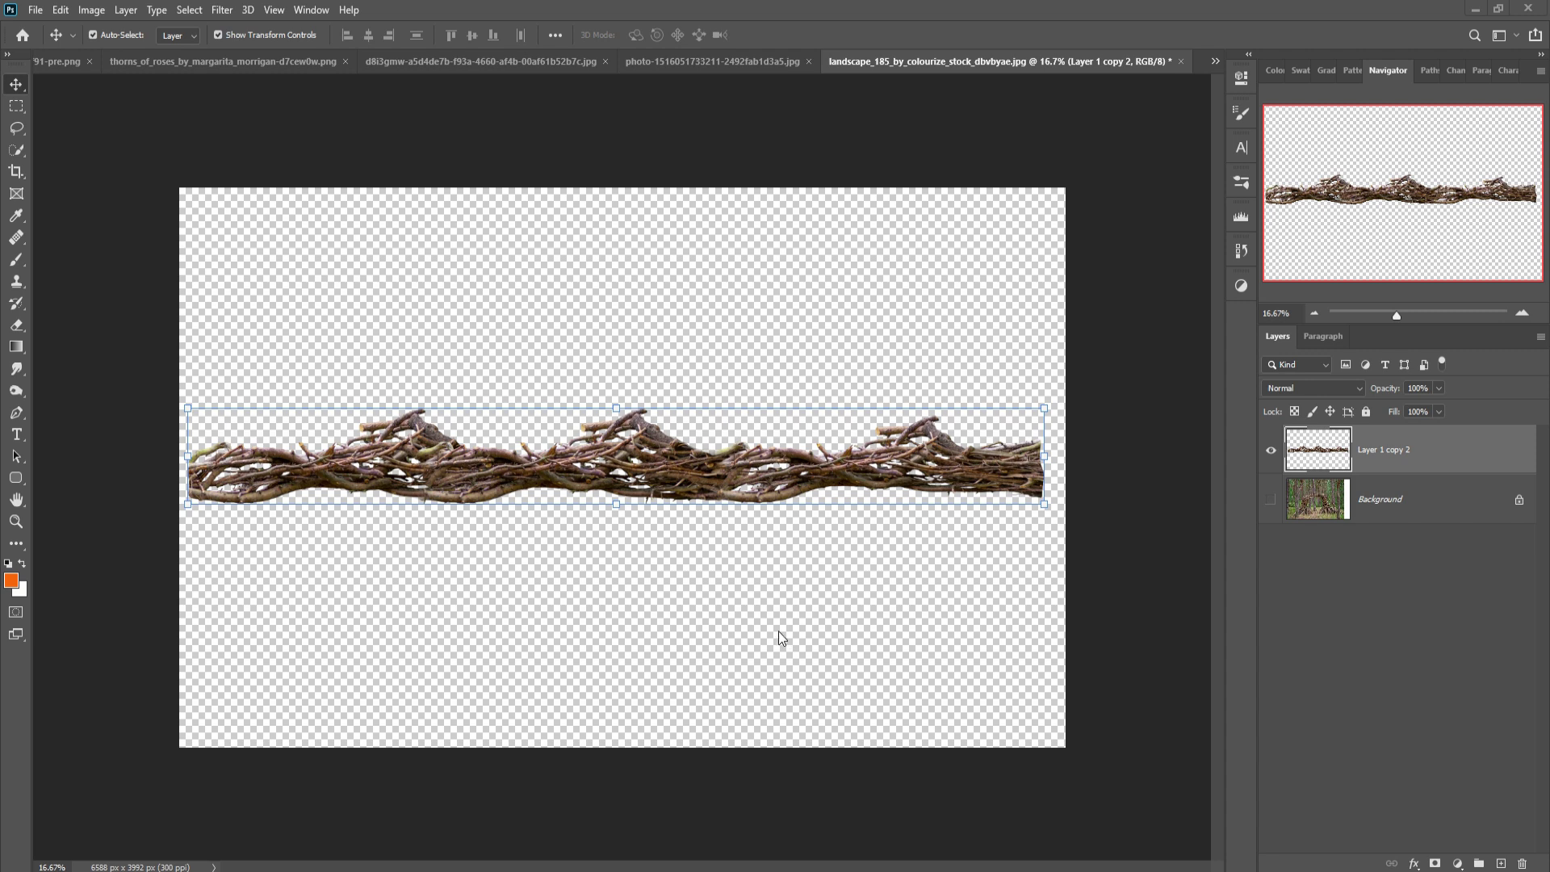
- Apply Polar Coordinates (Rectangular to Polar) to curl the twig strip into an oval ring
left_click(222, 10)
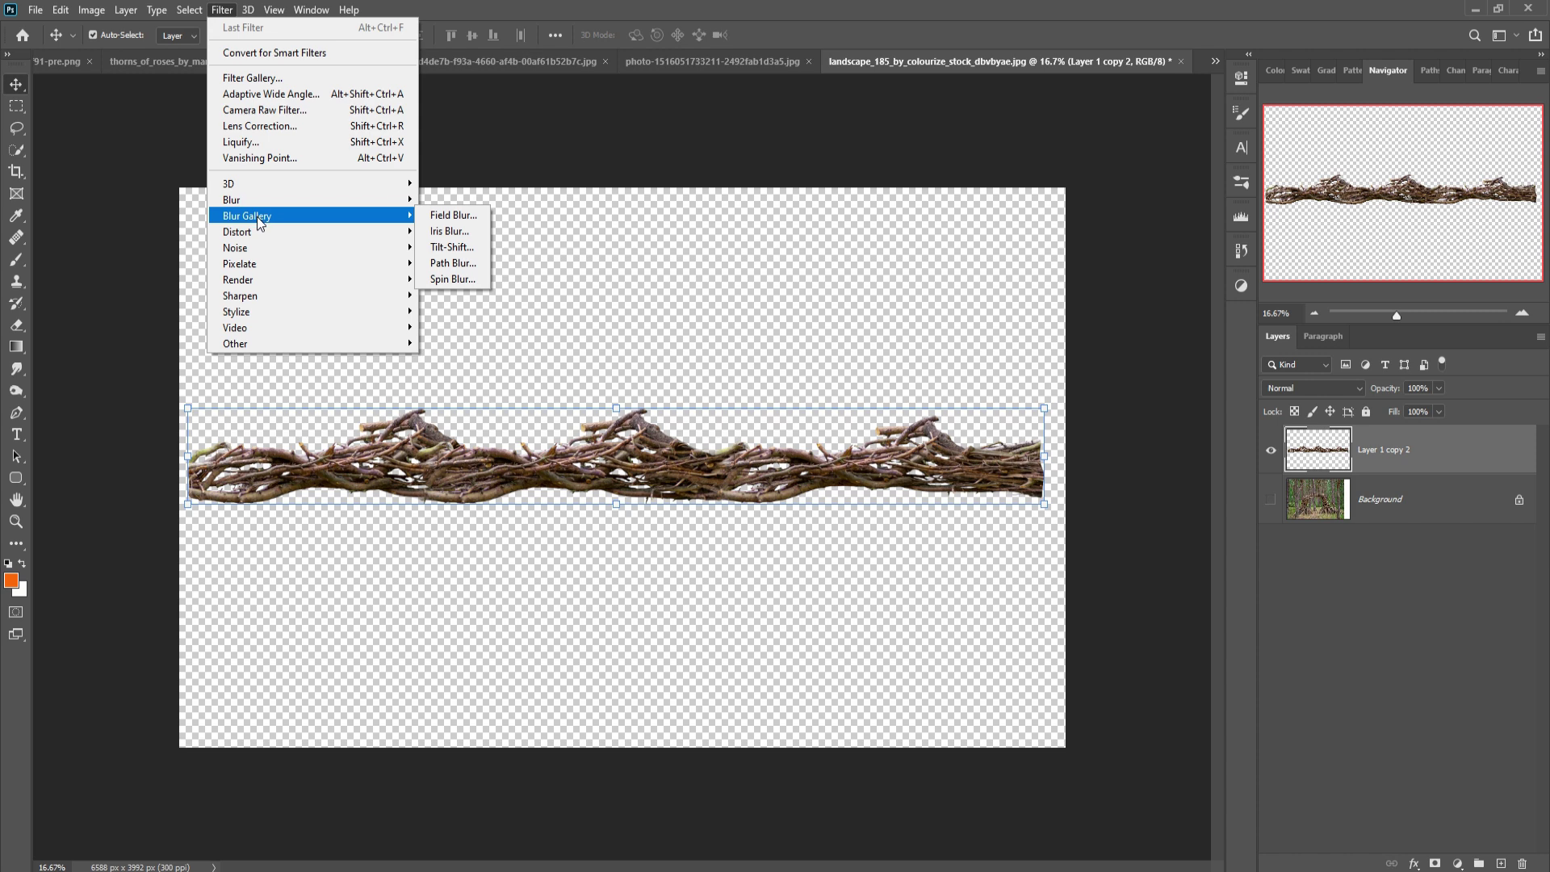
mouse_move(238, 231)
left_click(465, 262)
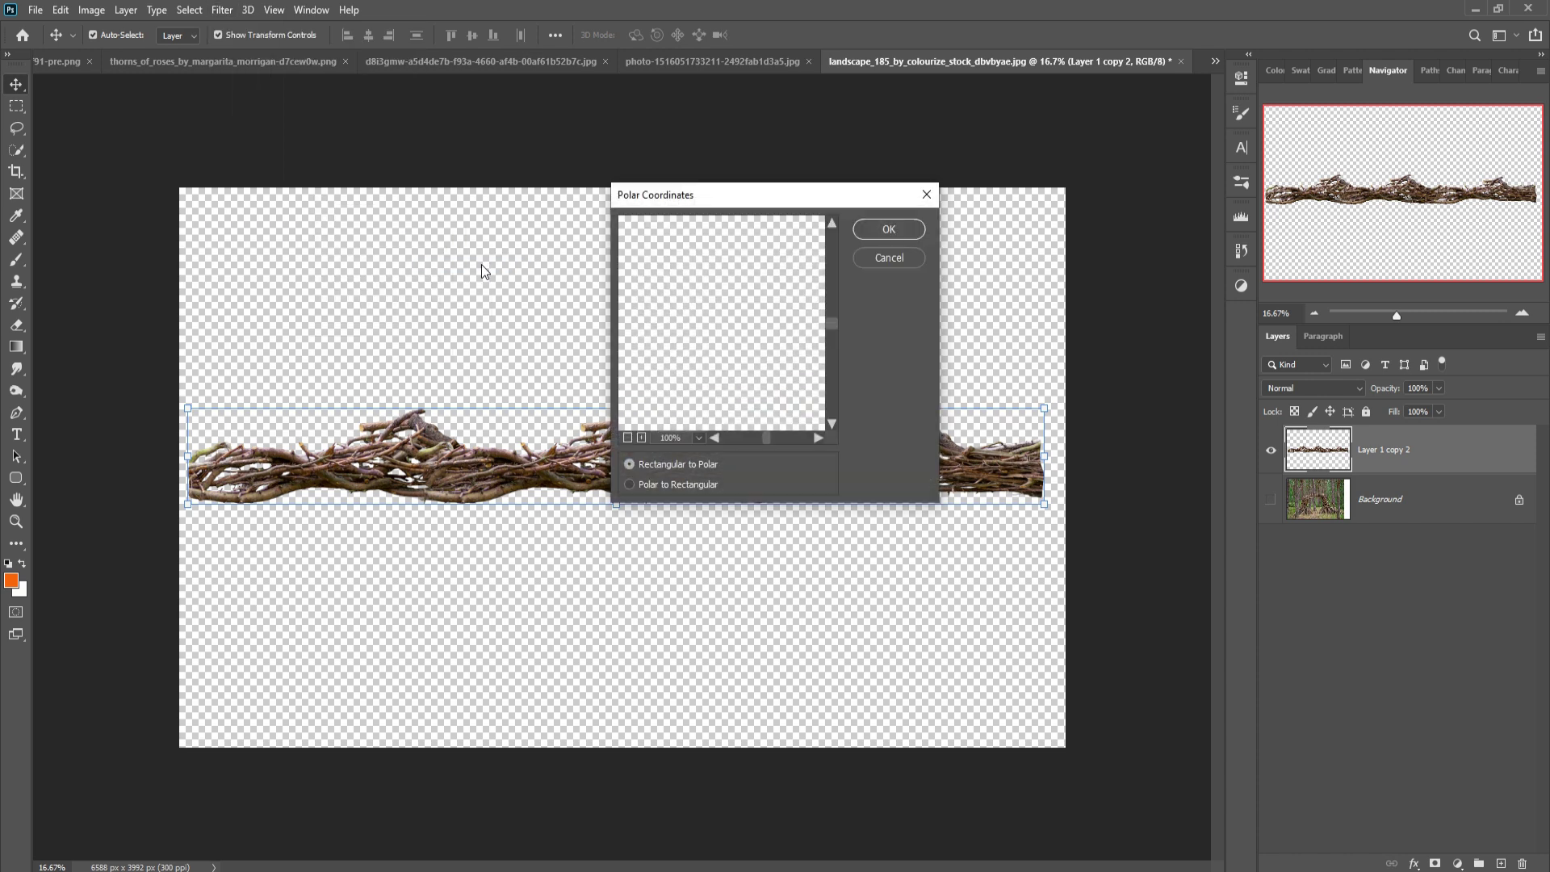
left_click_drag(768, 437, 752, 438)
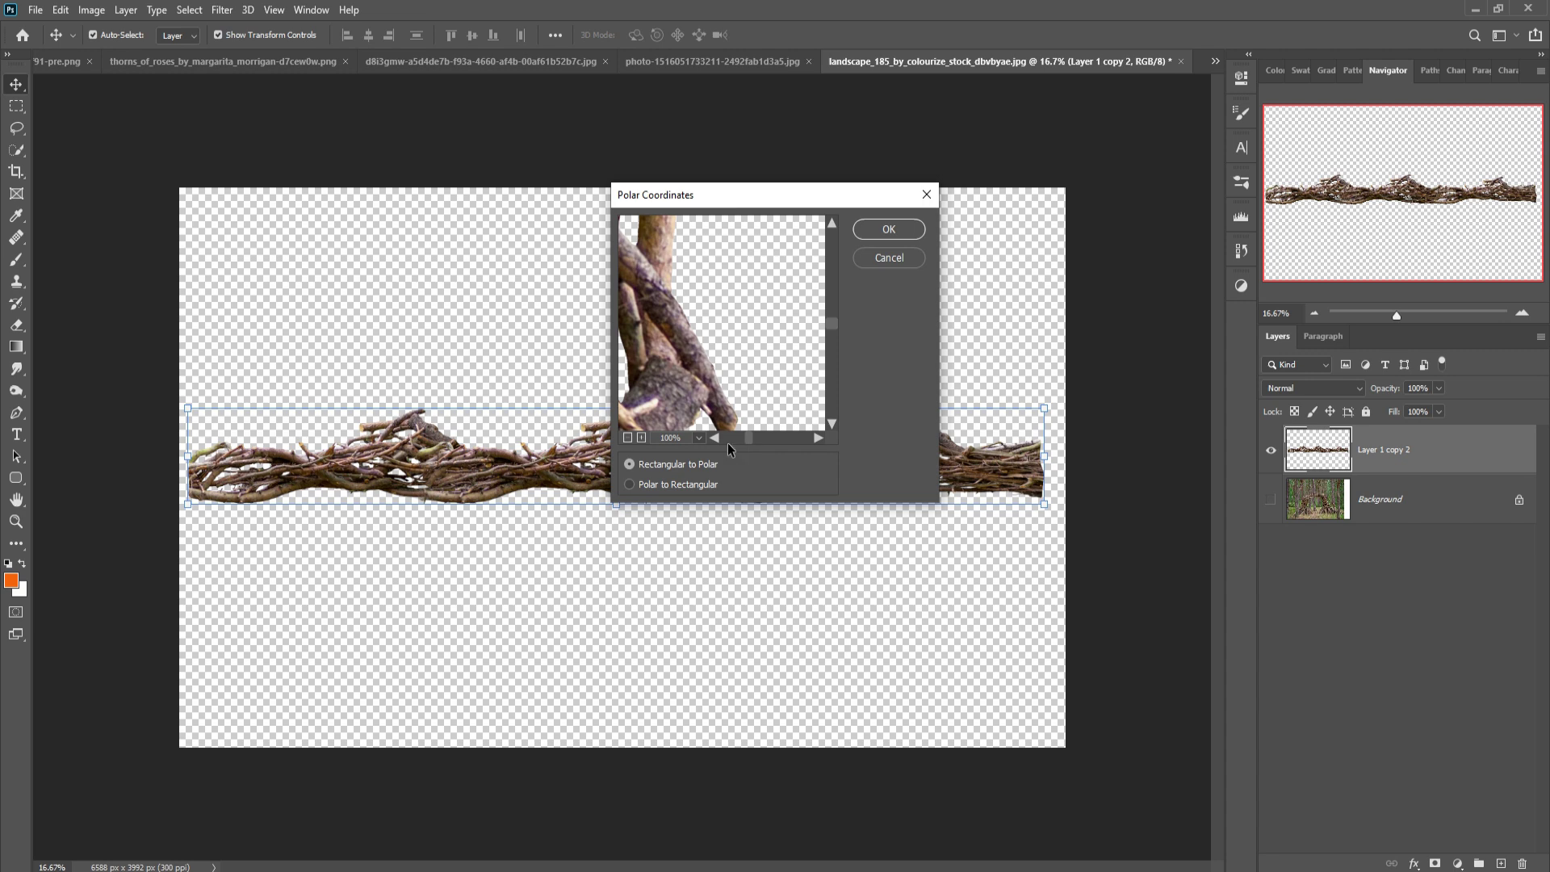
left_click(699, 441)
left_click(693, 246)
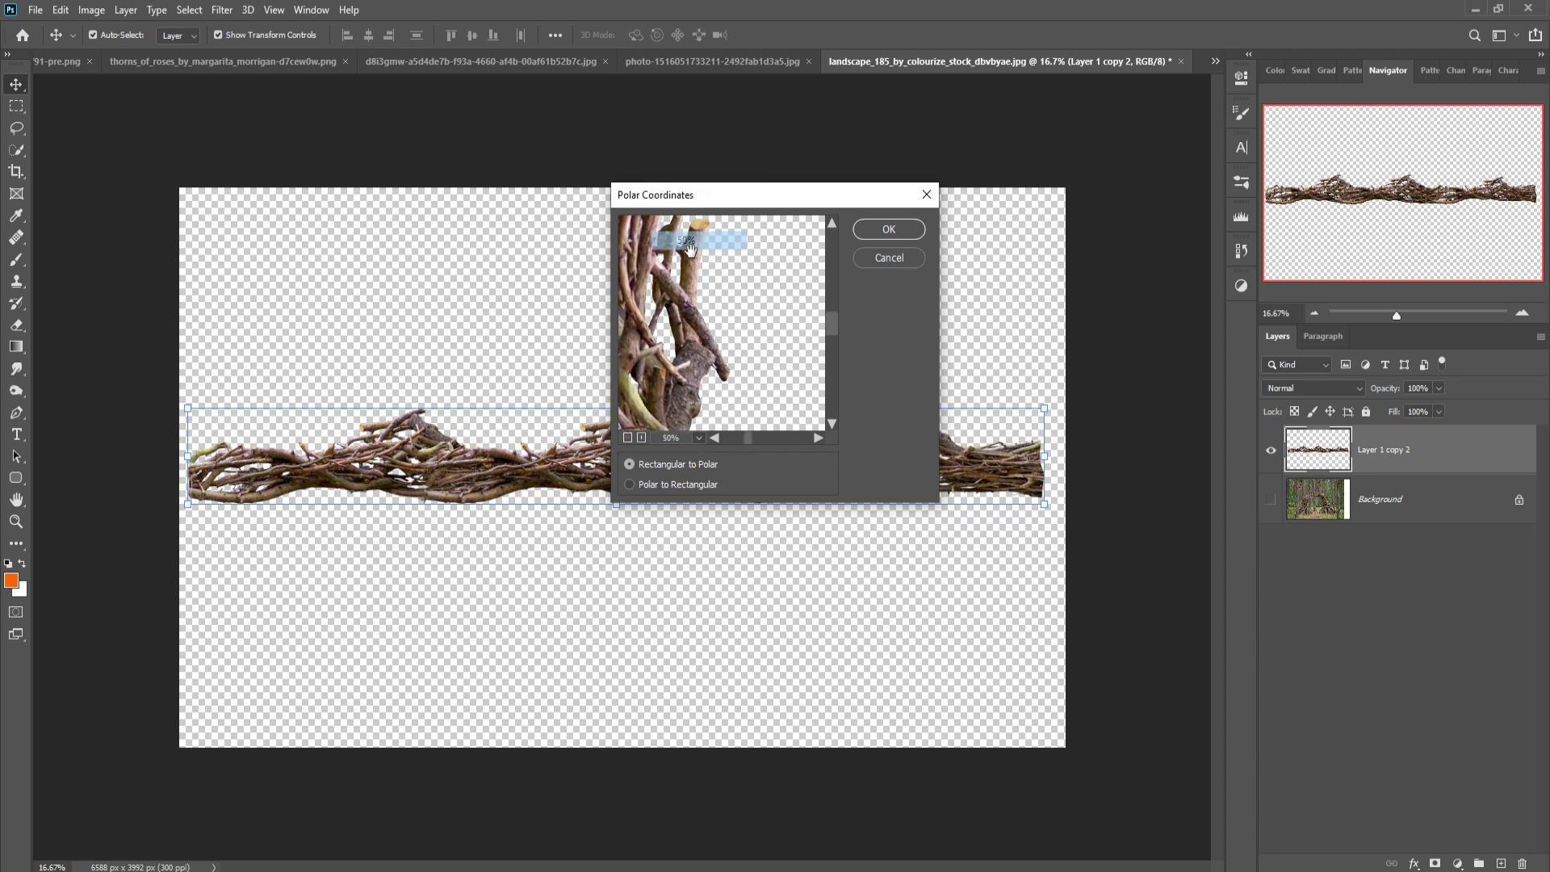
left_click(888, 230)
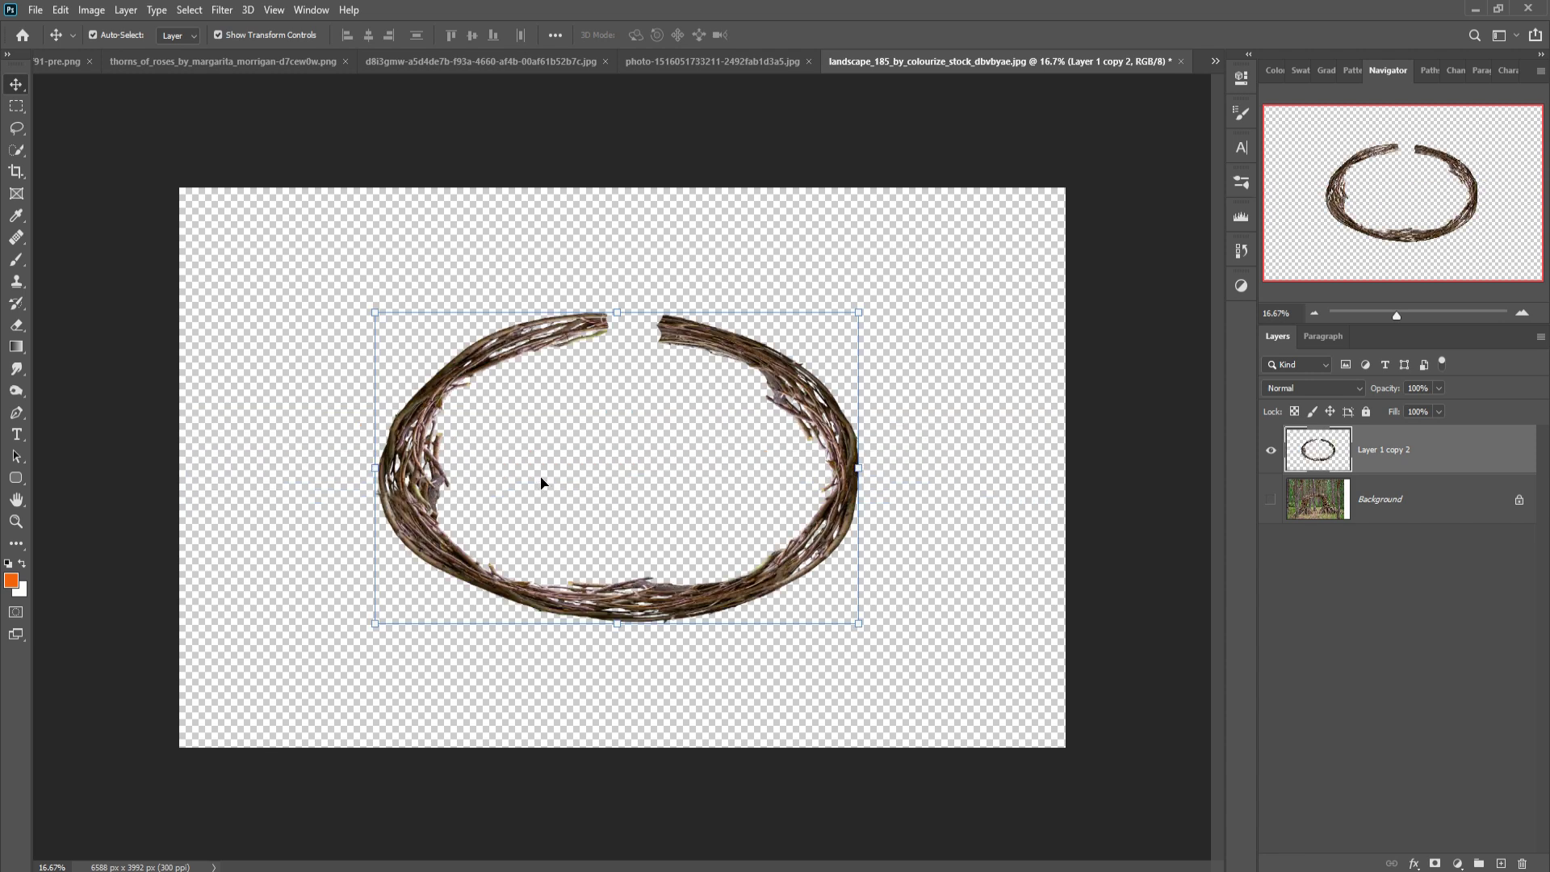
- Flip the twig ring vertically so its gap sits at the bottom, after trying and undoing a horizontal flip
left_click(61, 9)
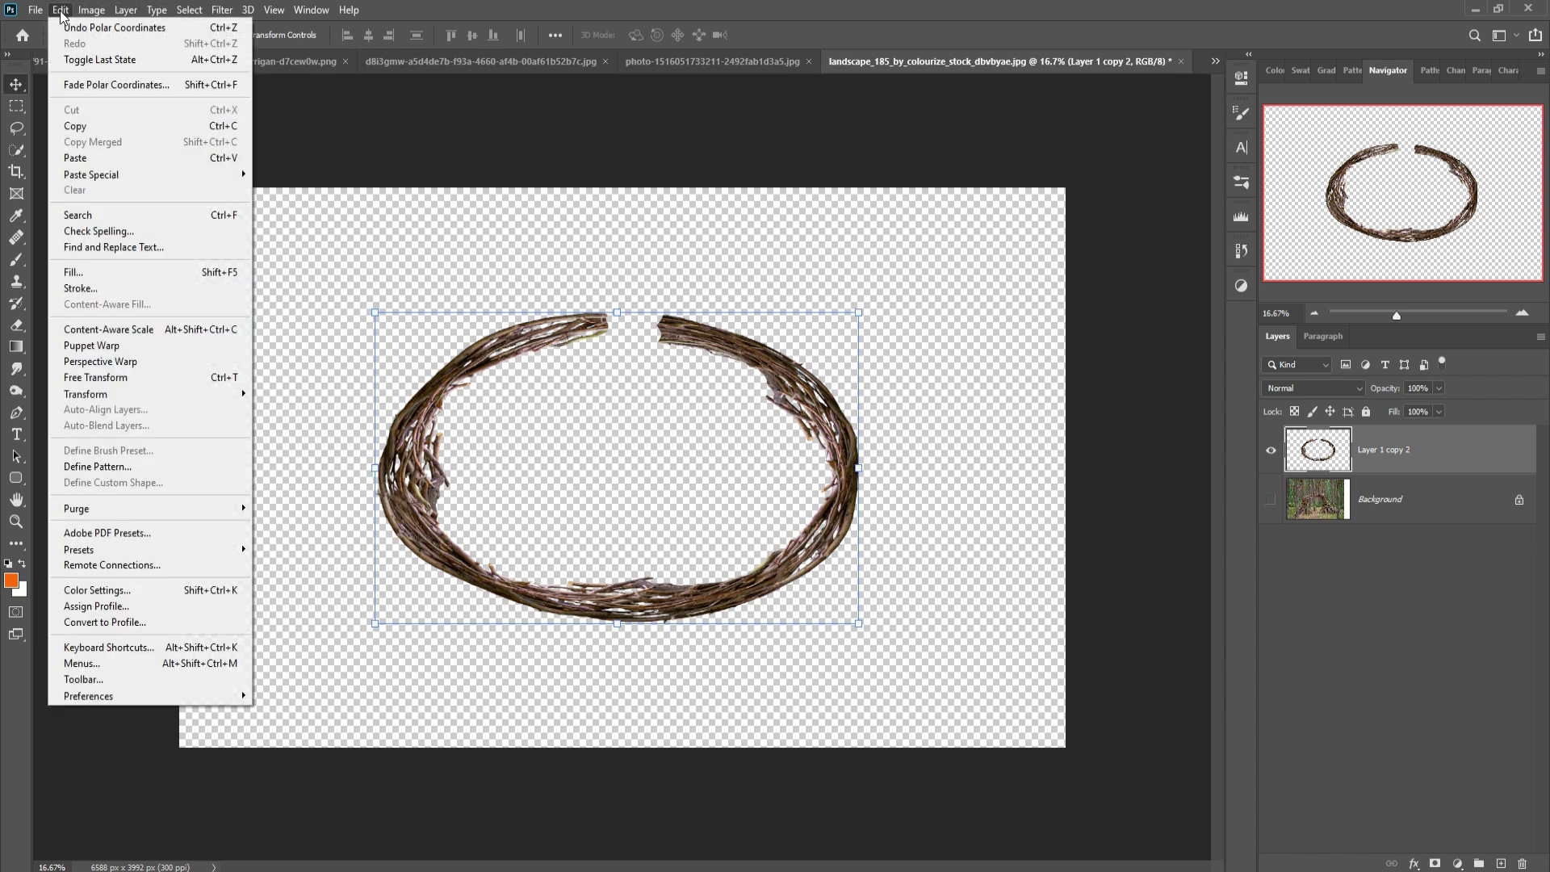
mouse_move(86, 394)
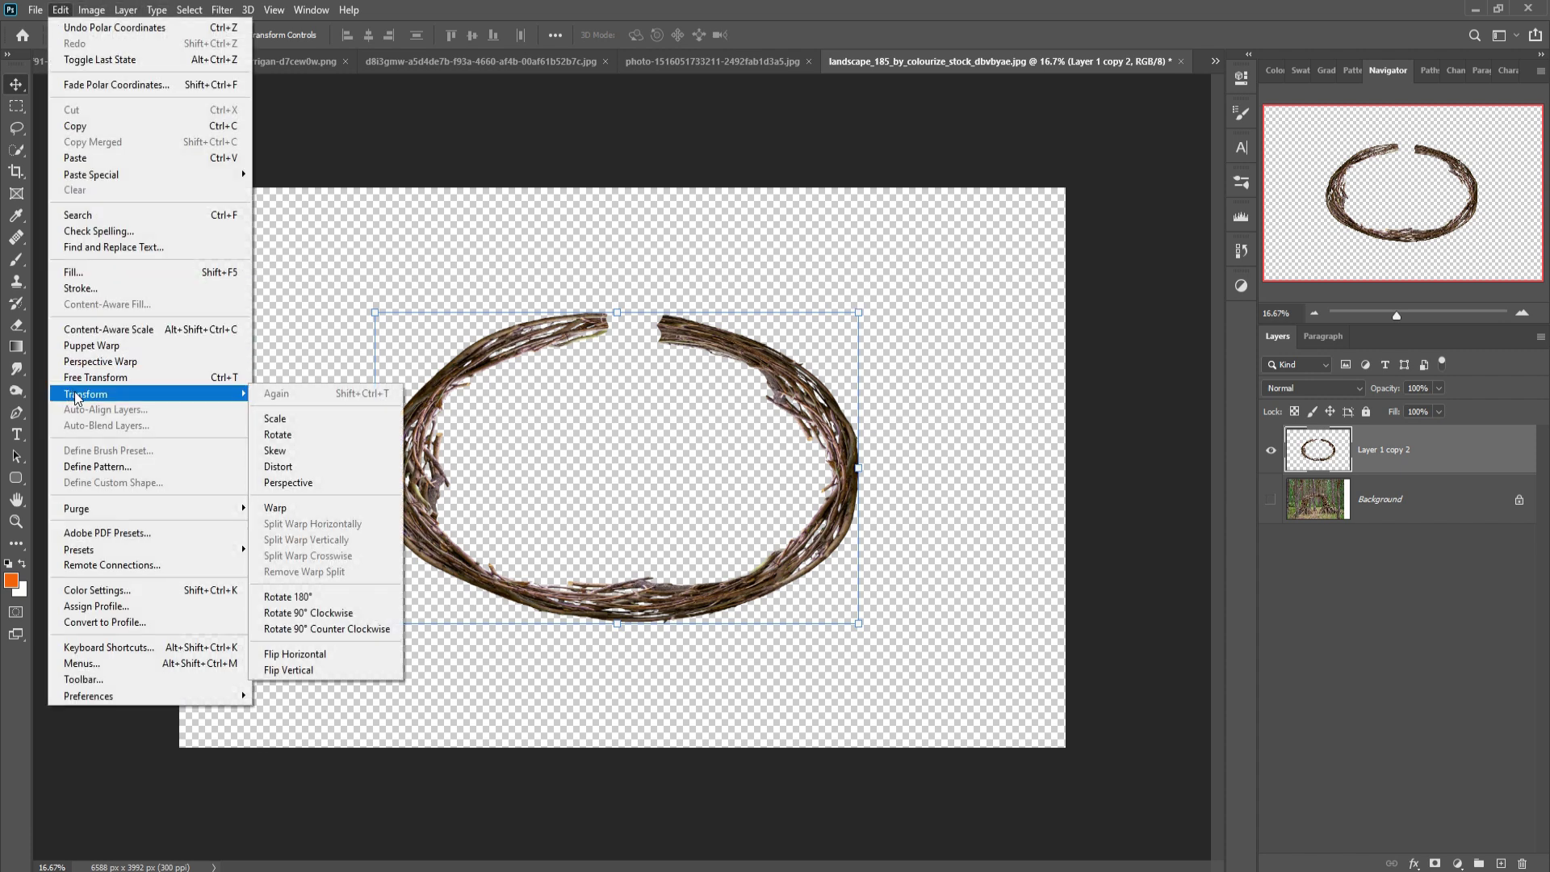
left_click(292, 654)
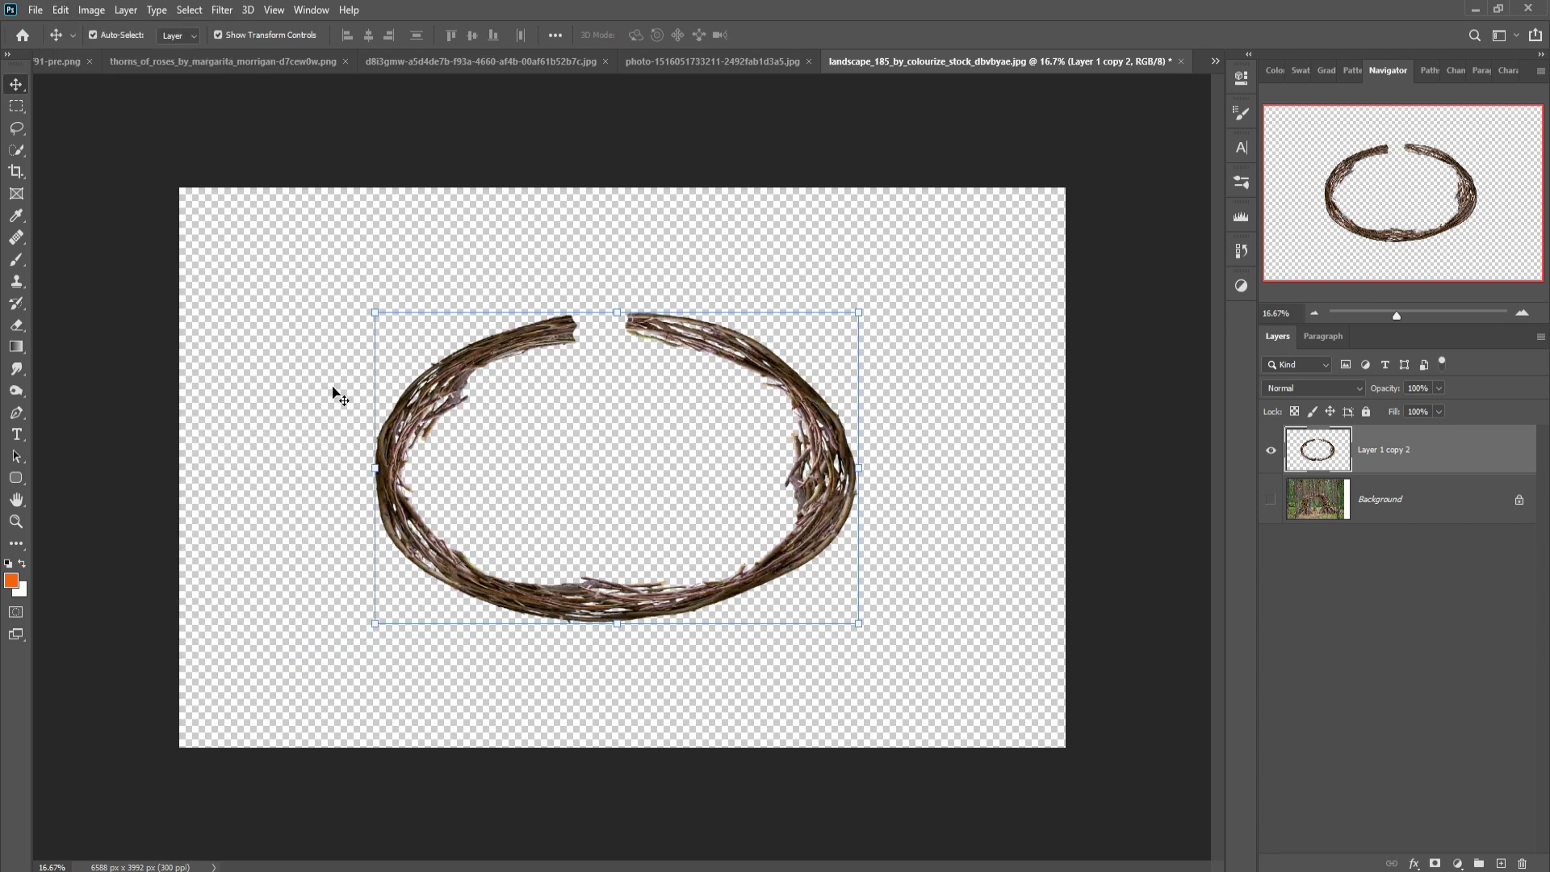
key("ctrl+z")
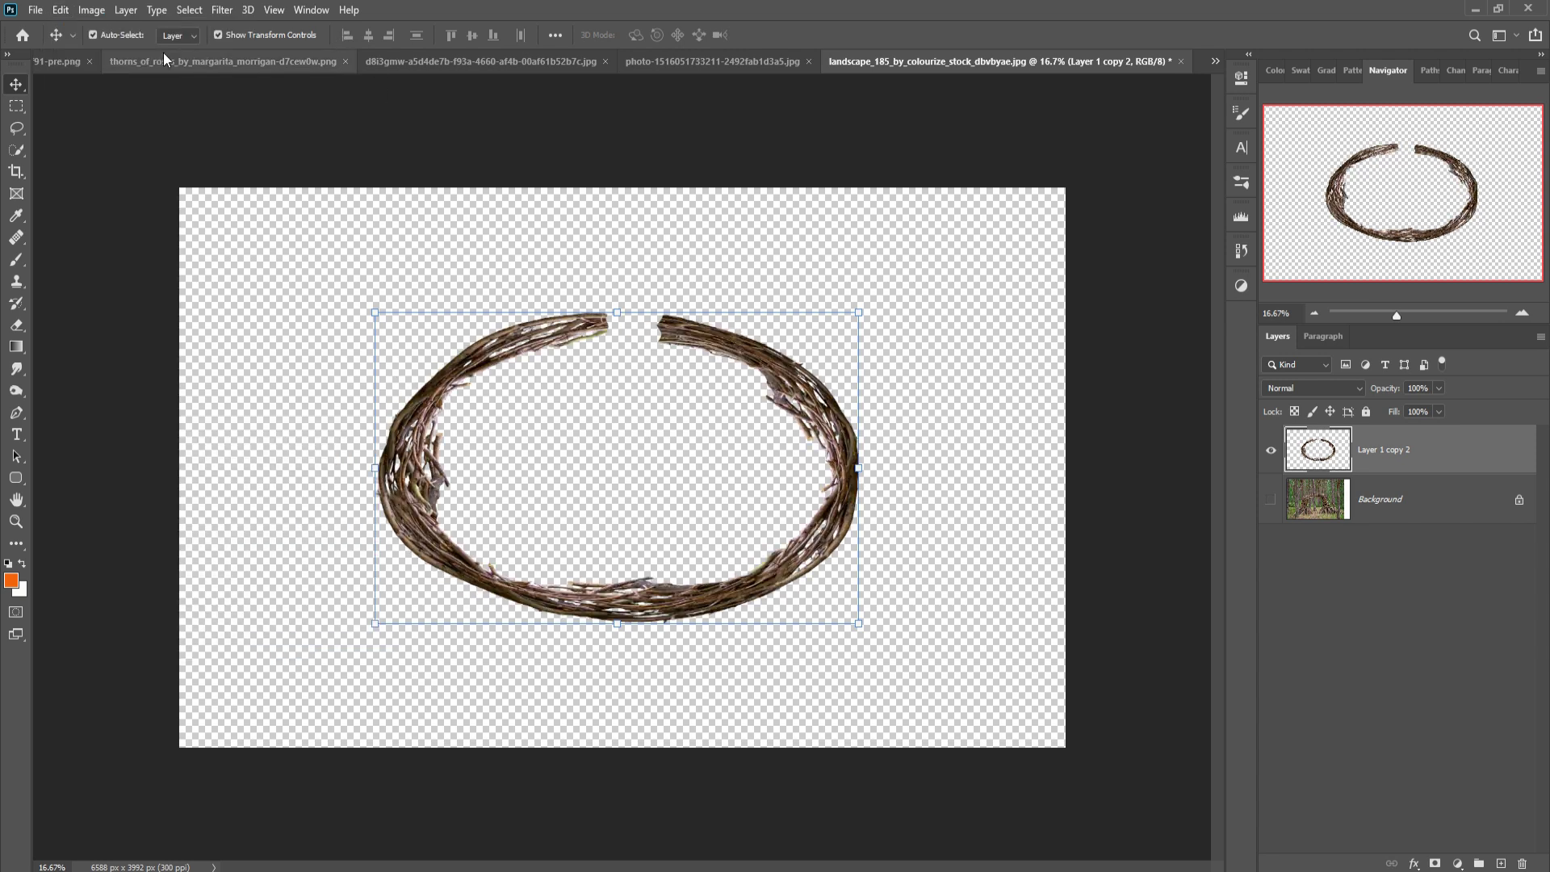
left_click(60, 10)
mouse_move(84, 394)
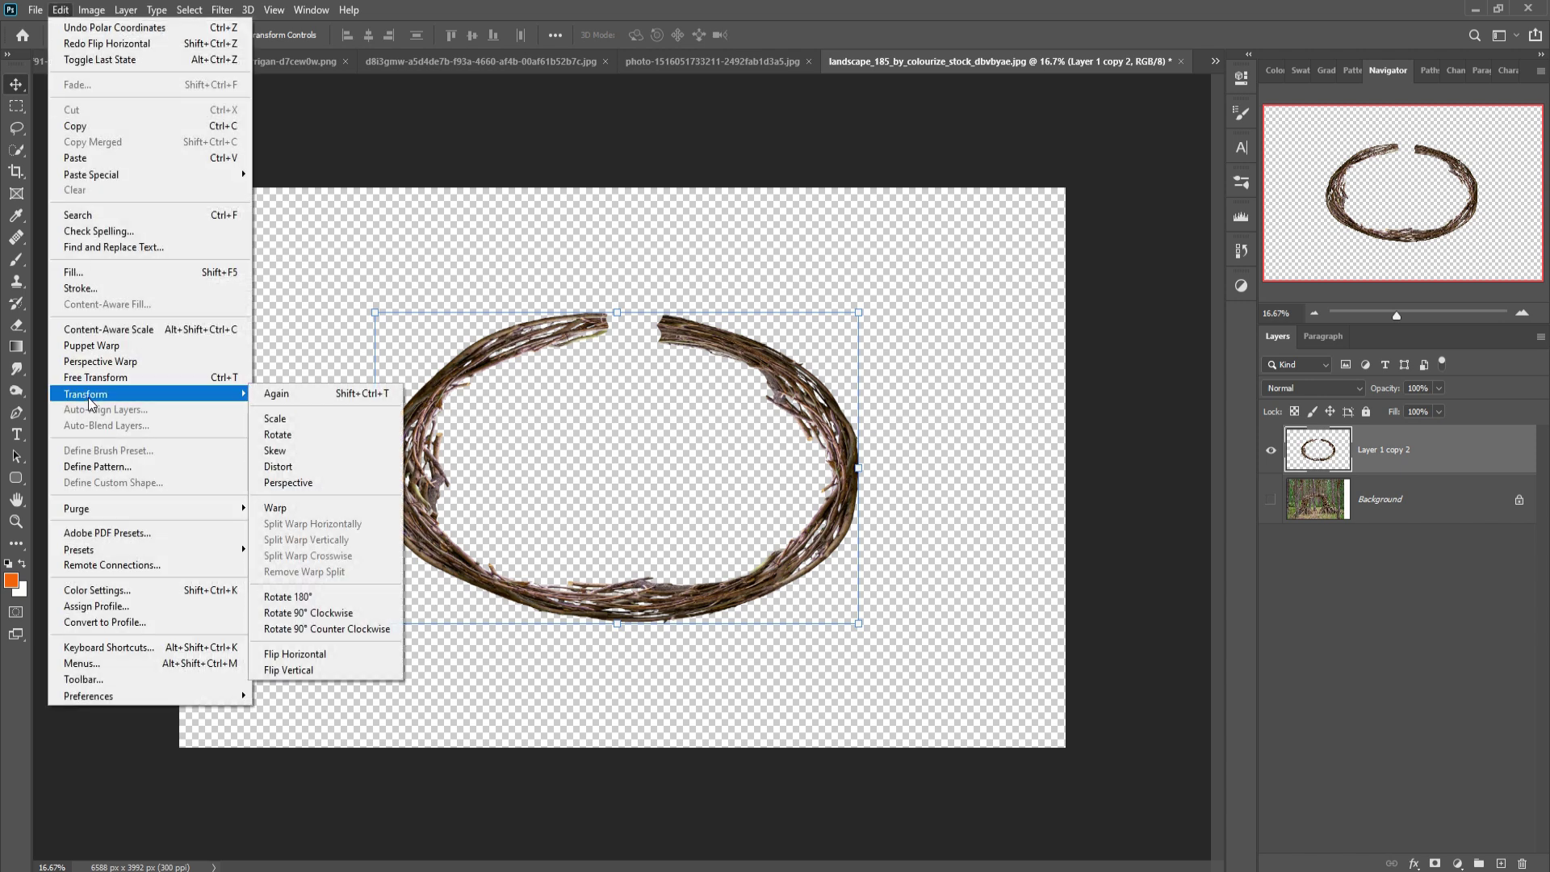
left_click(289, 670)
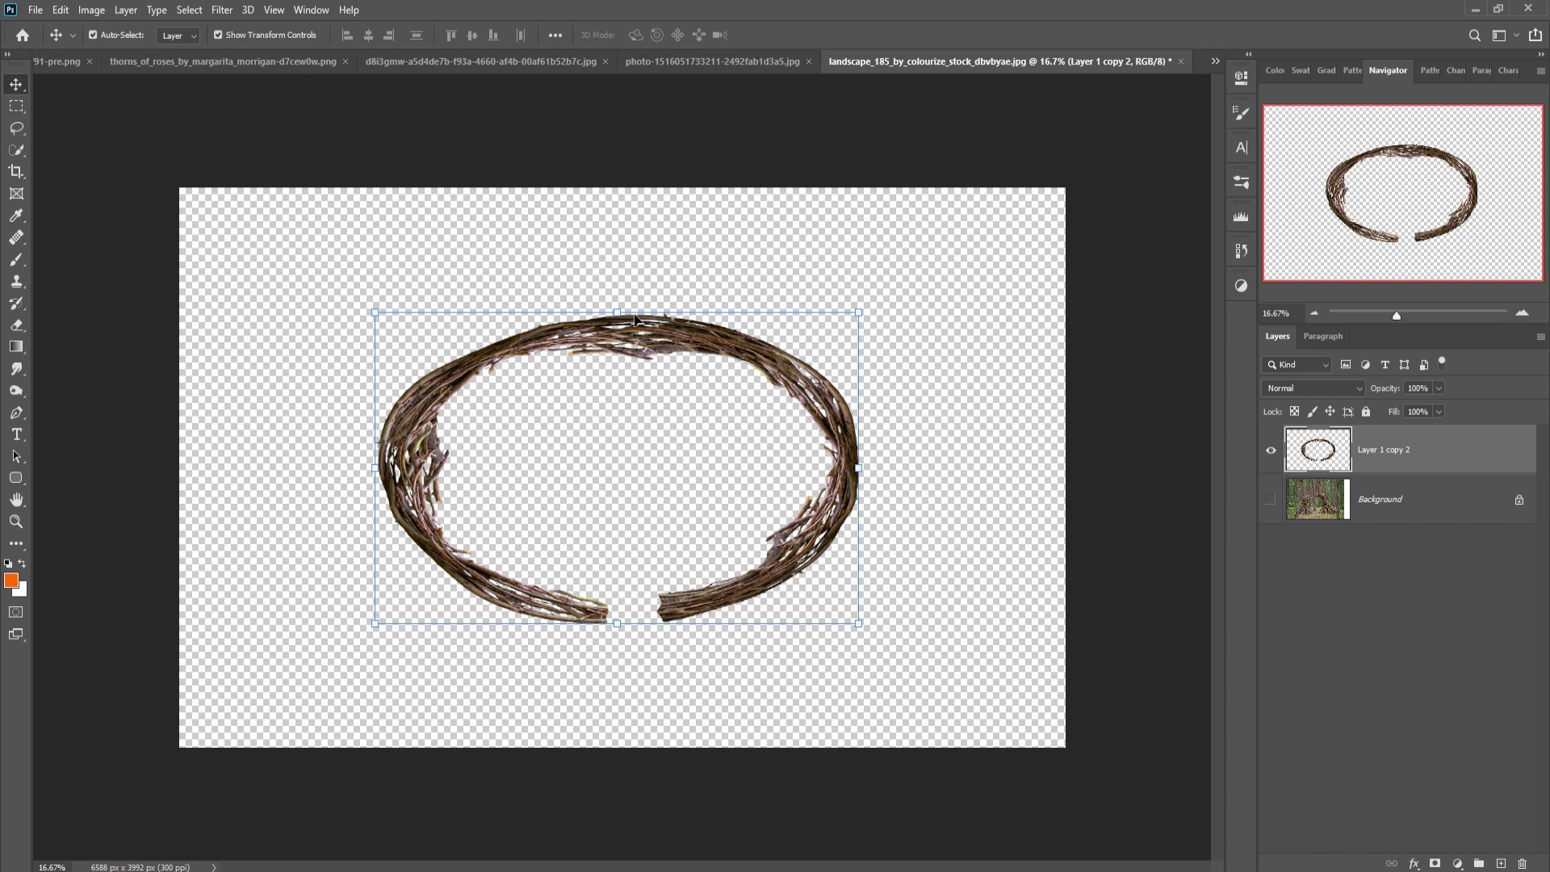
- Free-transform the ring taller and narrower into a near-circular wreath and commit
left_click_drag(628, 313, 629, 278)
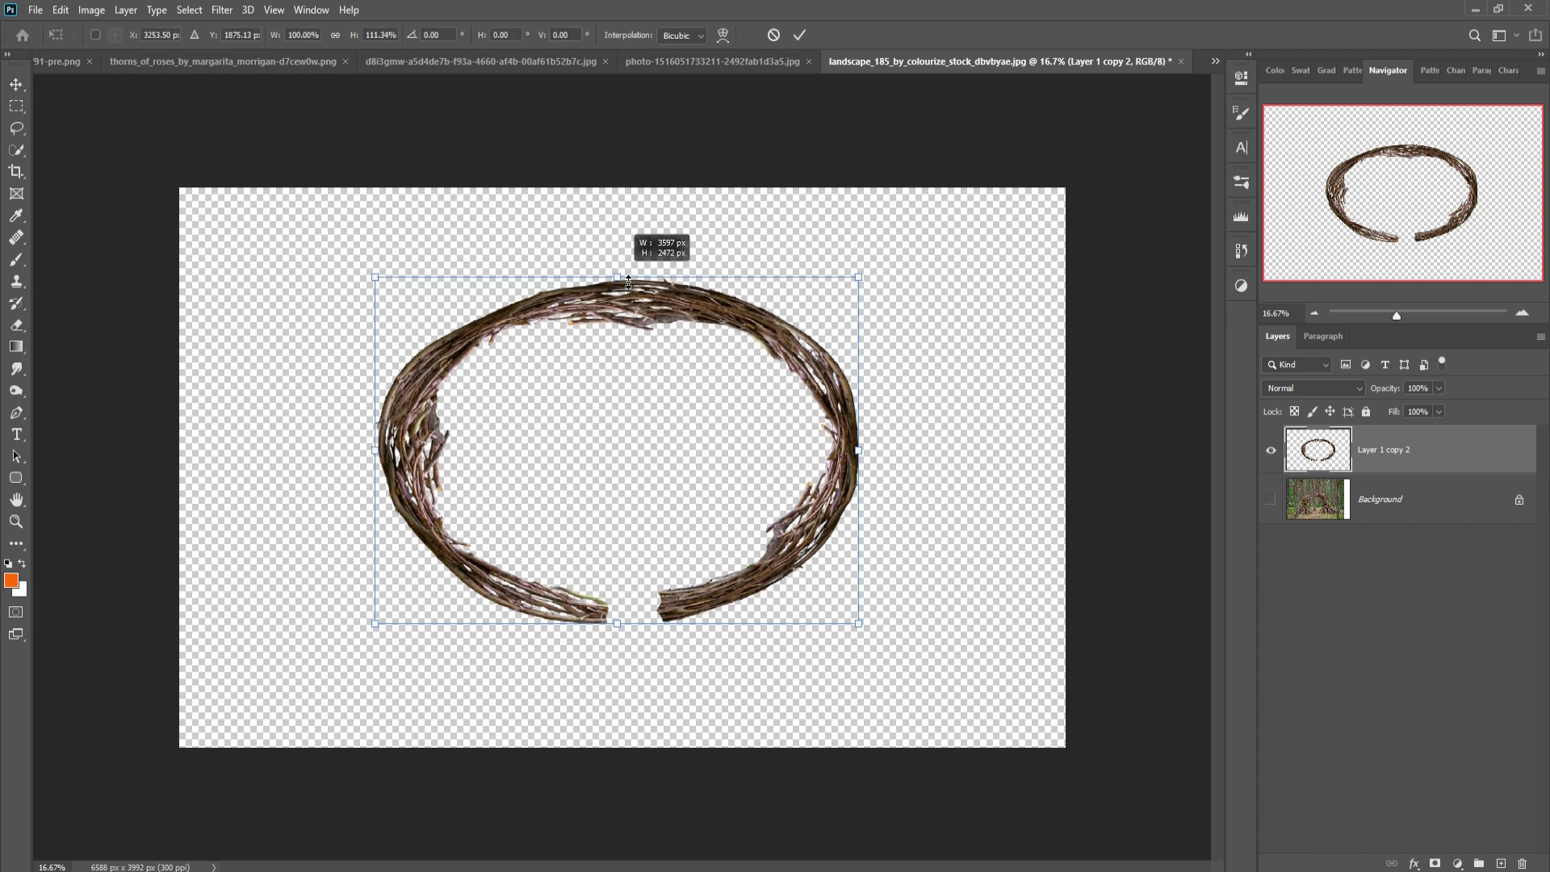
left_click_drag(386, 462, 426, 458)
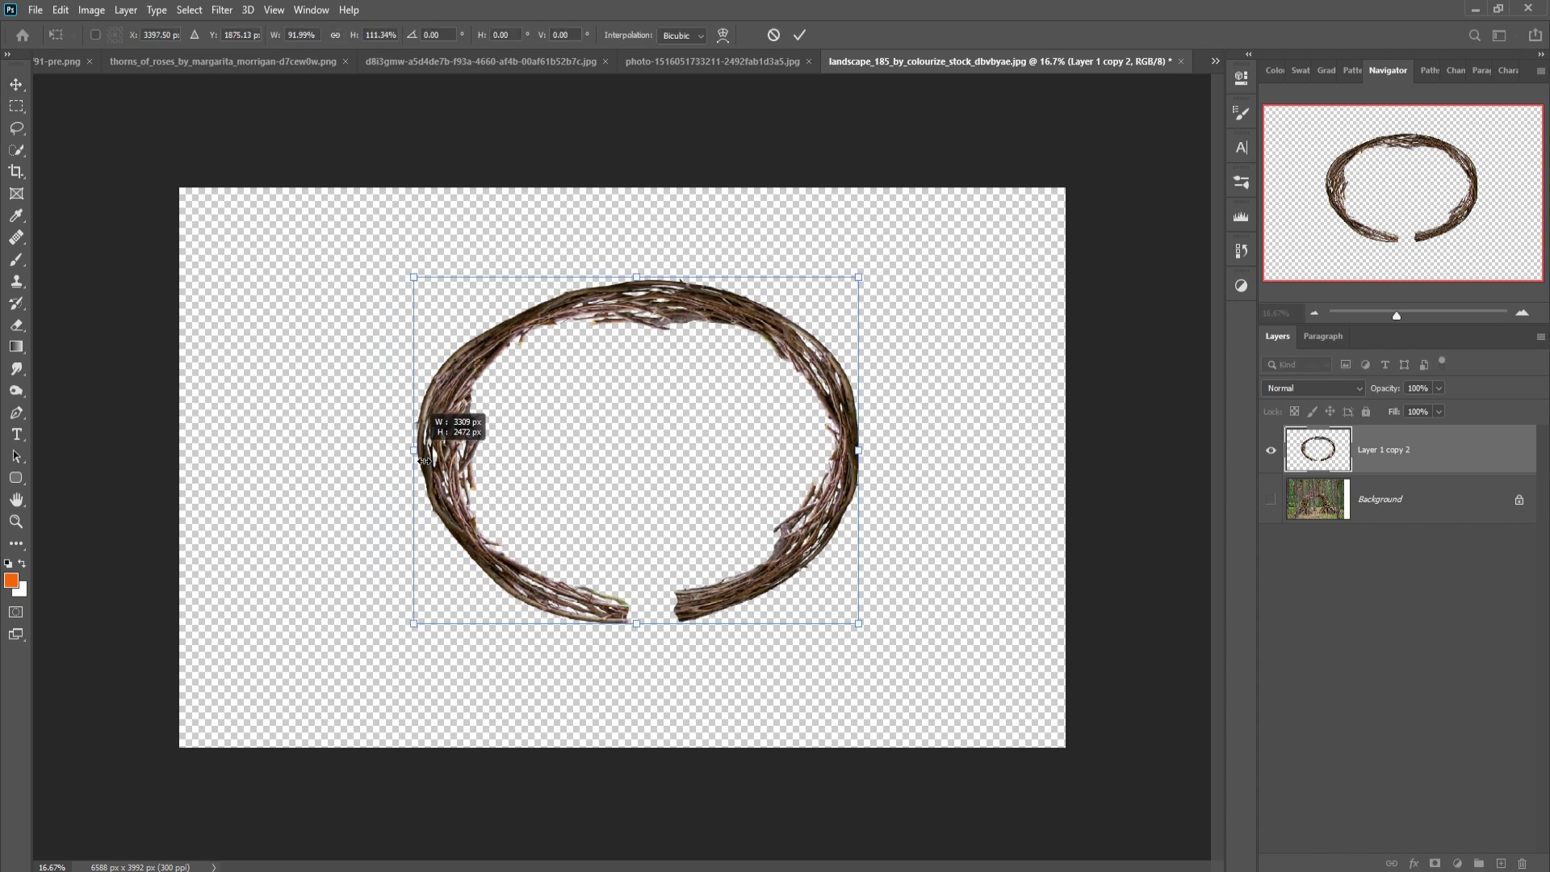
left_click_drag(636, 279, 637, 265)
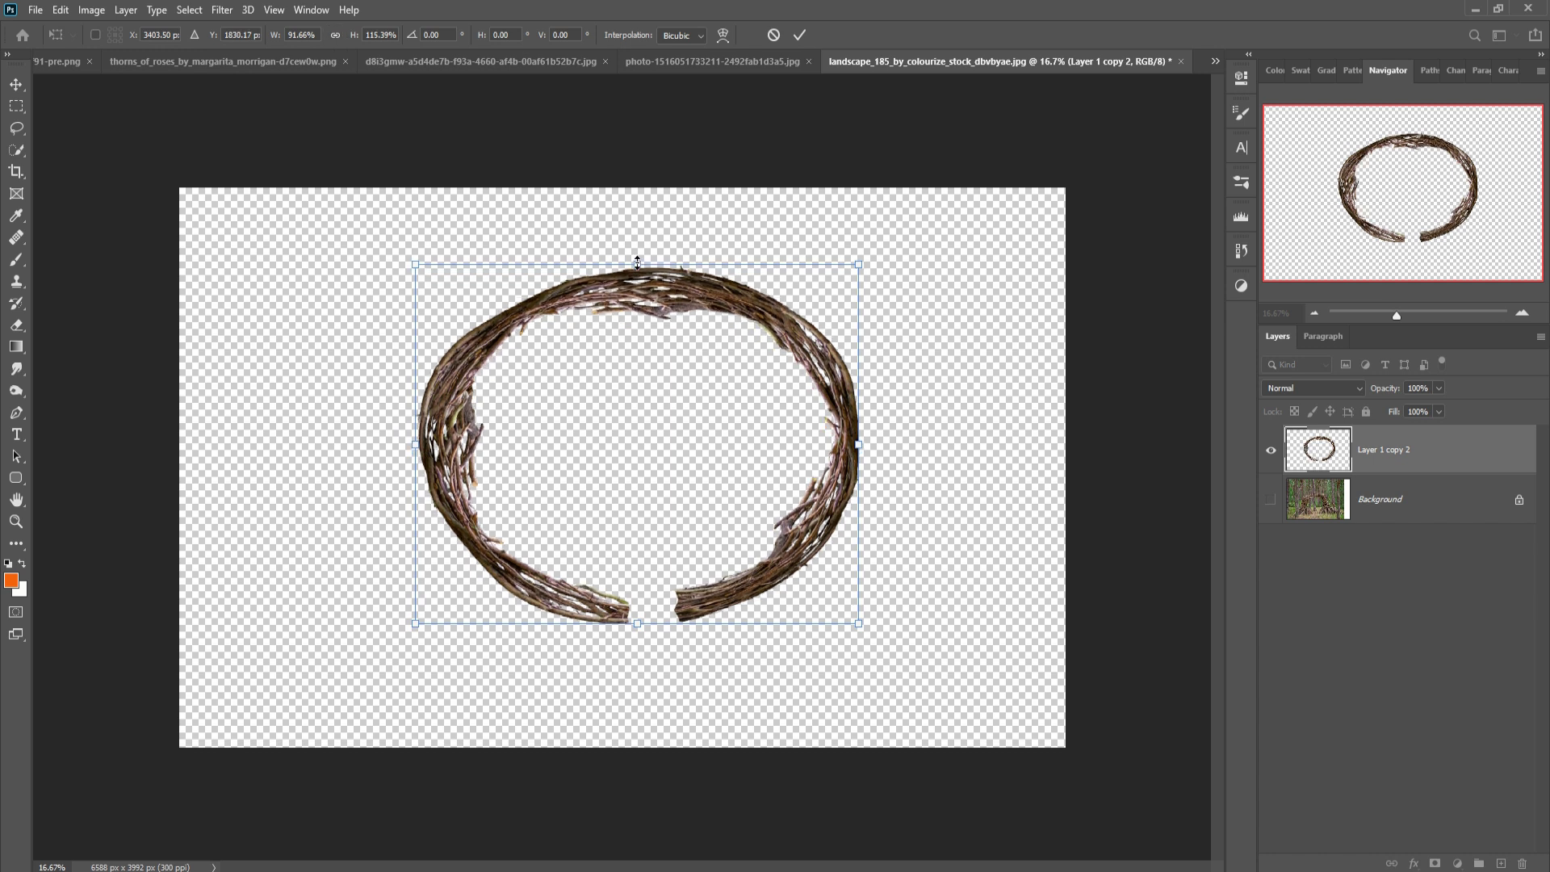
left_click_drag(868, 454, 845, 456)
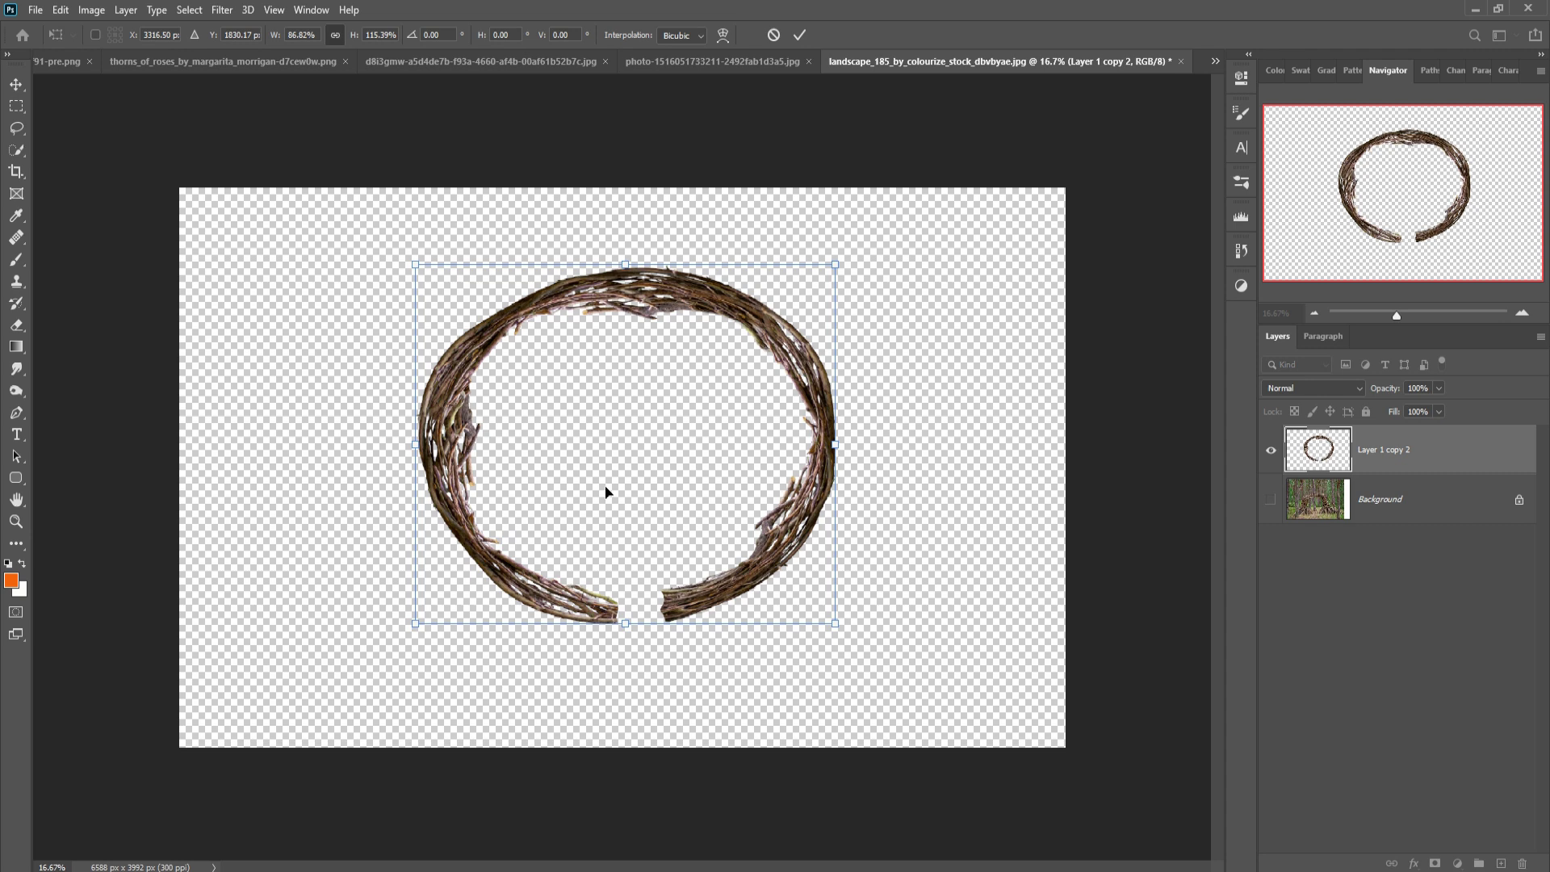
left_click_drag(424, 454, 442, 454)
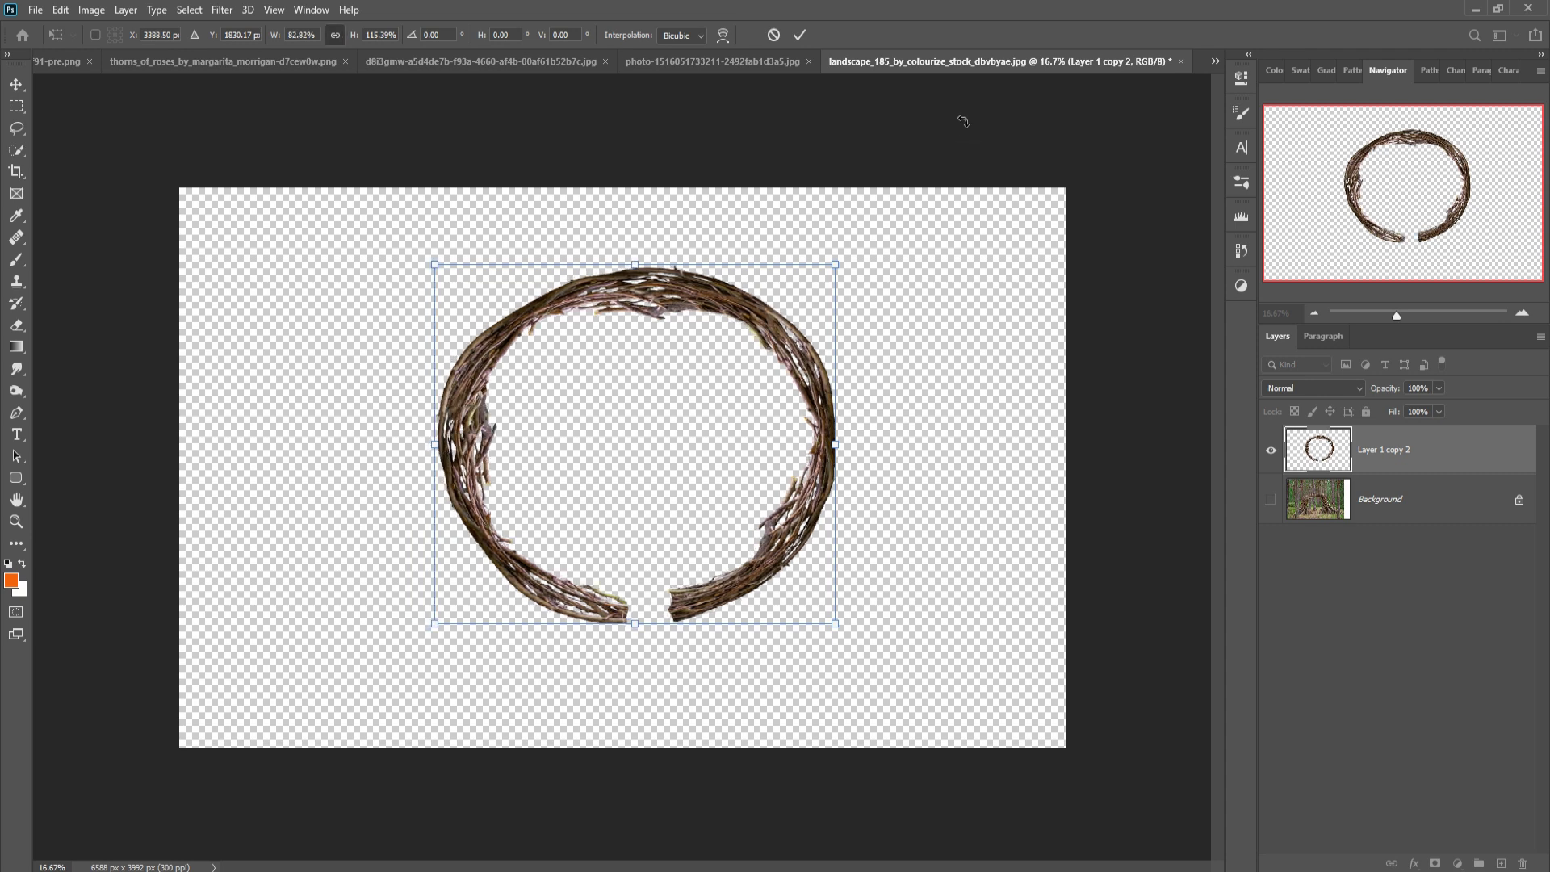
left_click(800, 35)
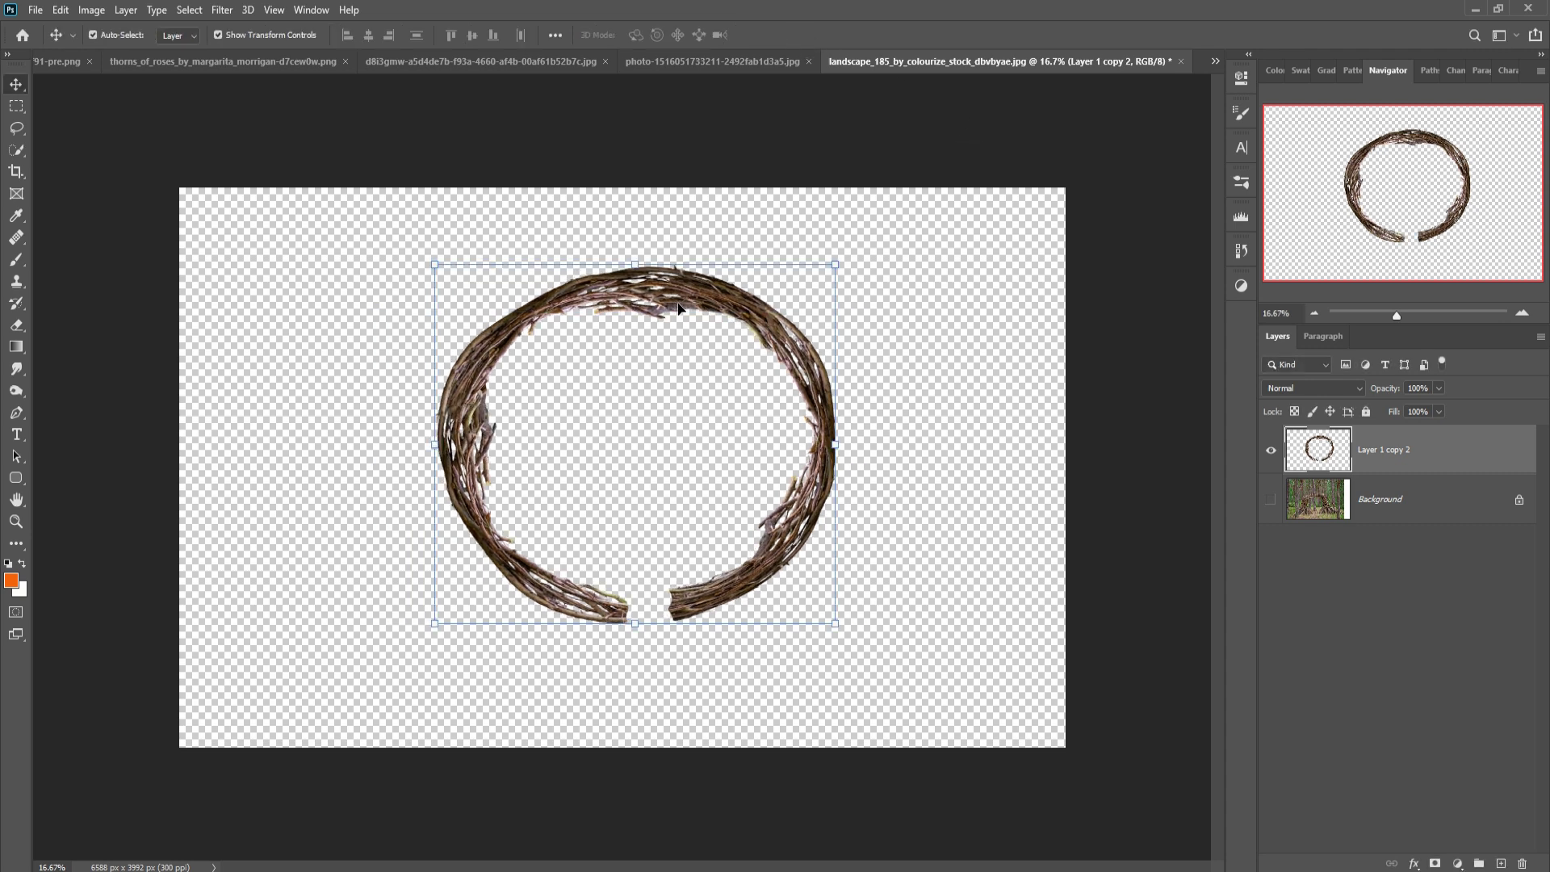
- Create a new 1920x1080 document
left_click(35, 12)
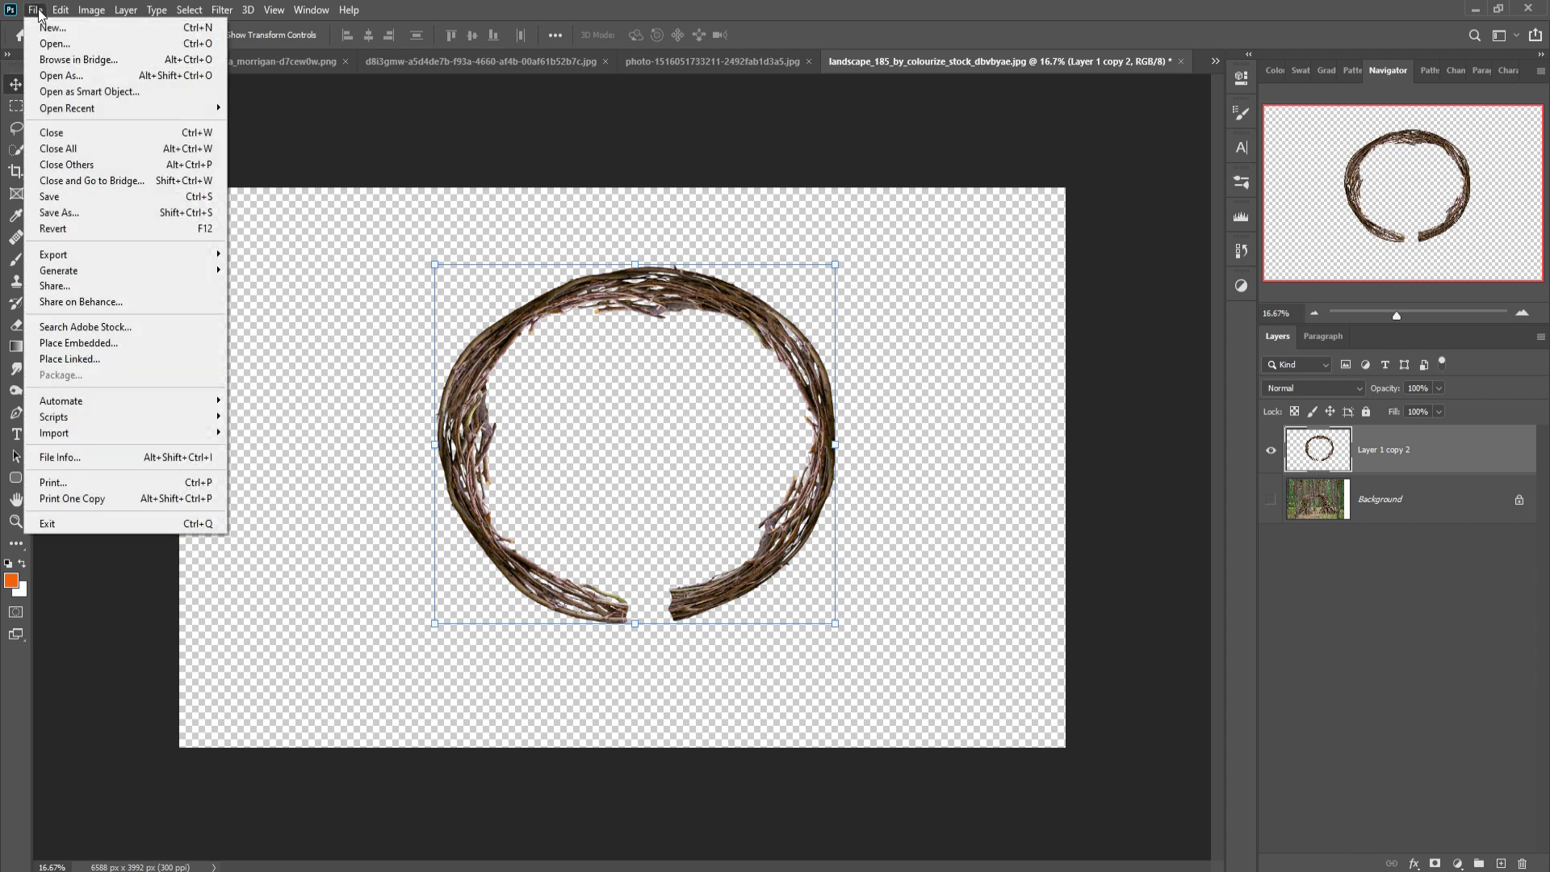
left_click(48, 27)
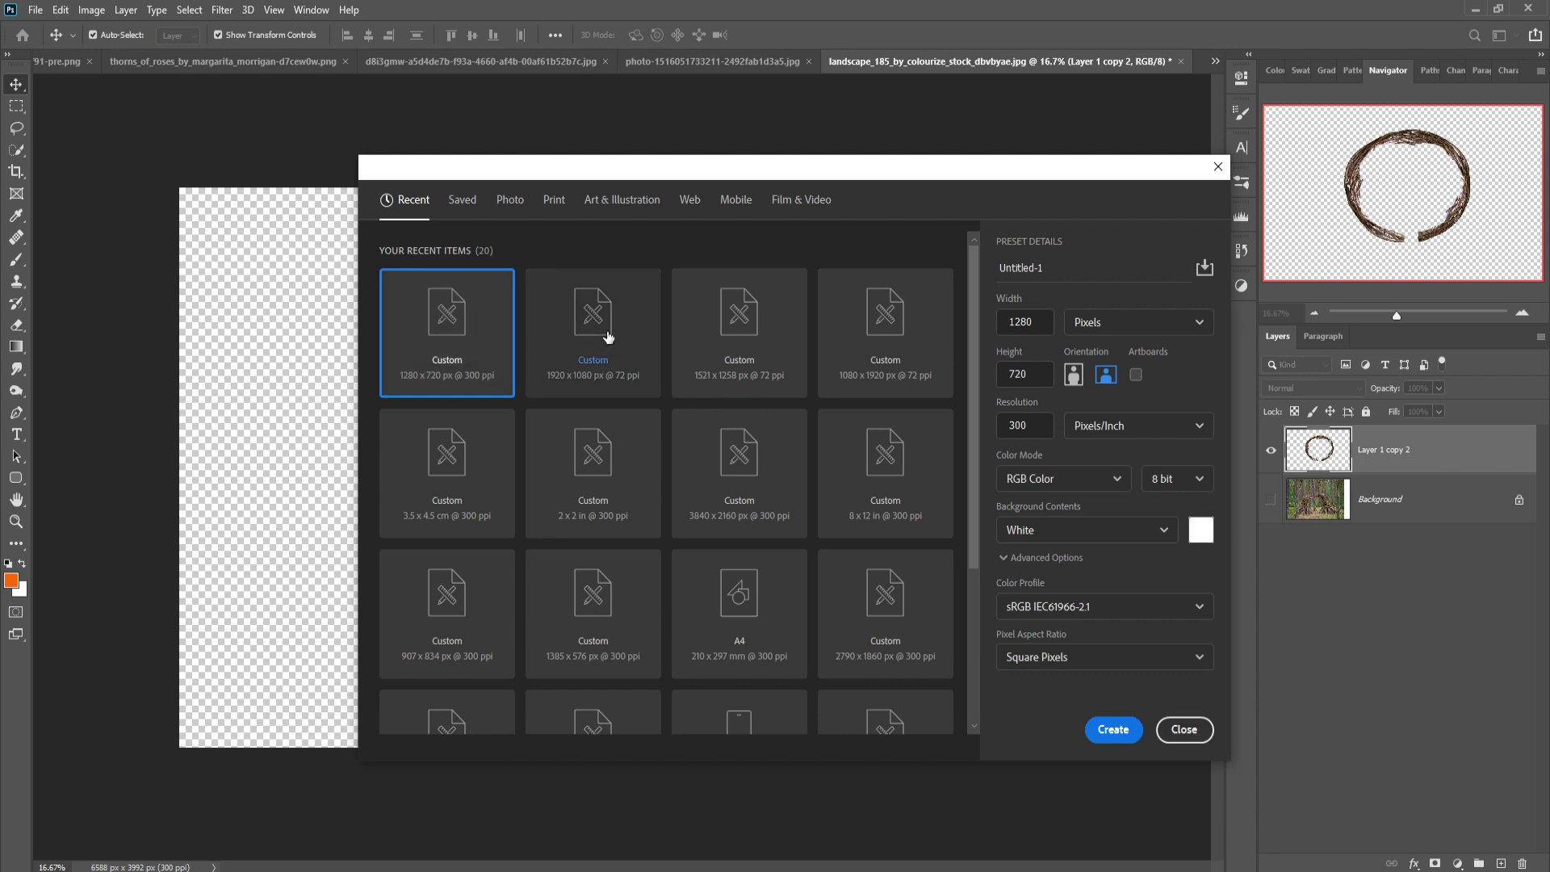
left_click(594, 355)
left_click(1113, 729)
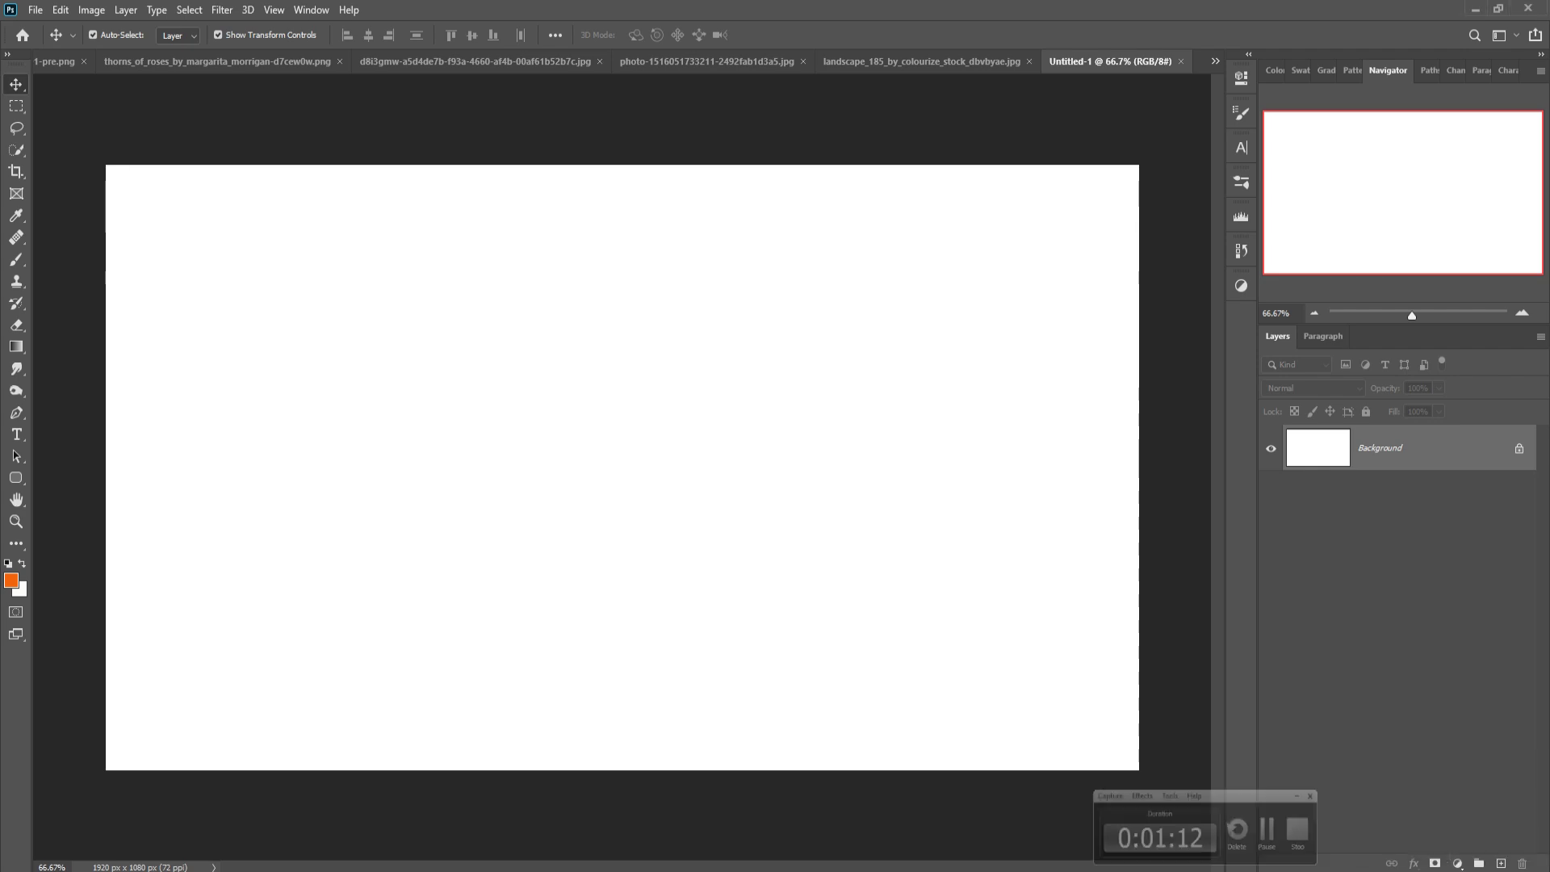
- Crop to portrait, clone grass over the river, and place the boardwalk with the wreath above it
left_click(17, 174)
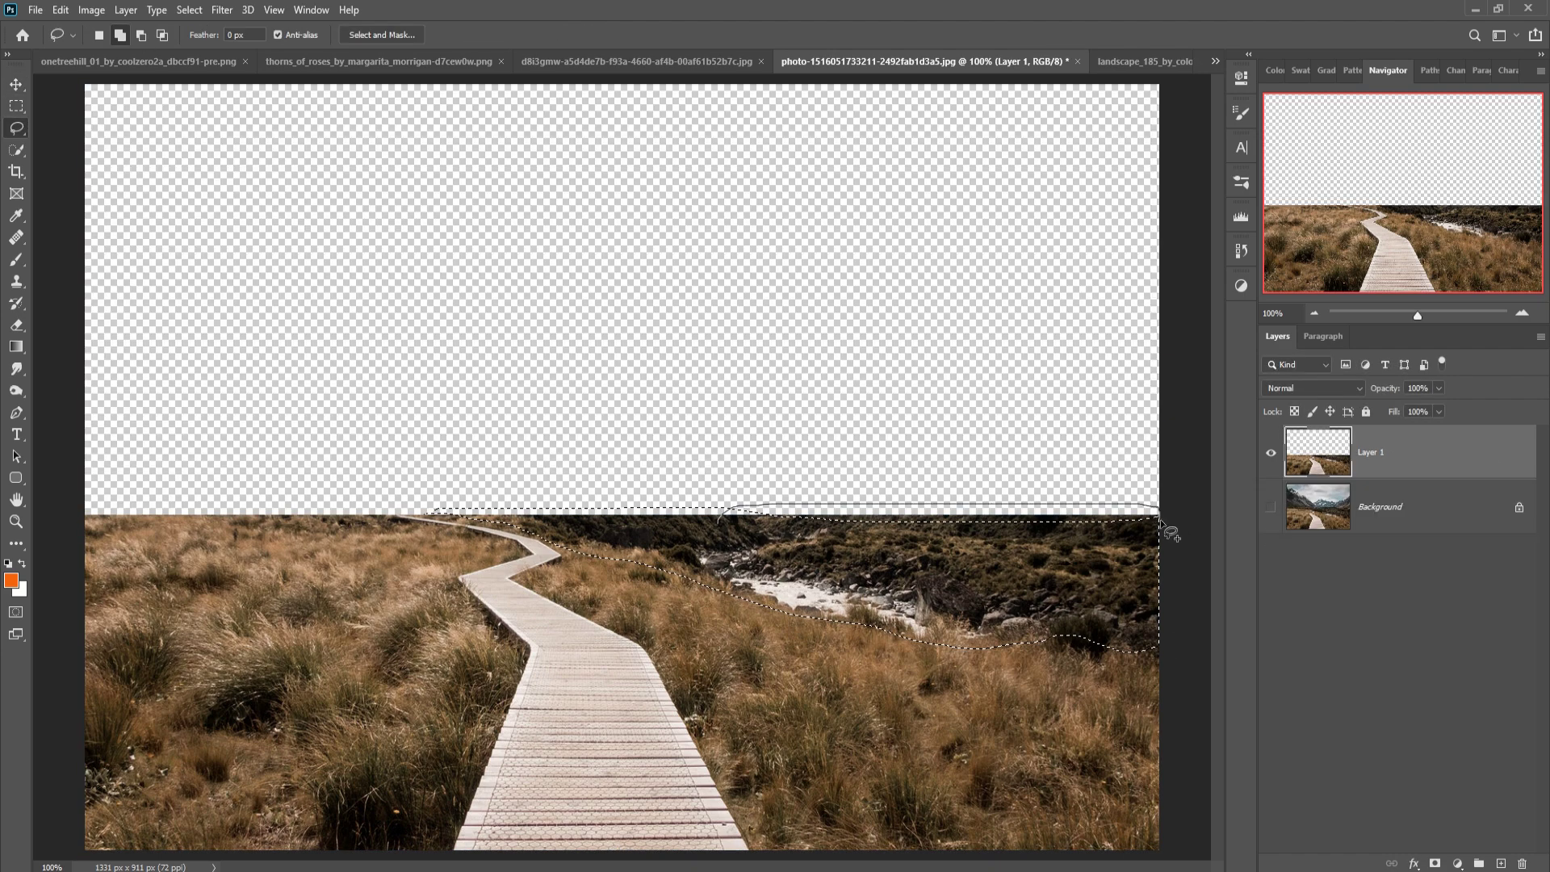
key("s")
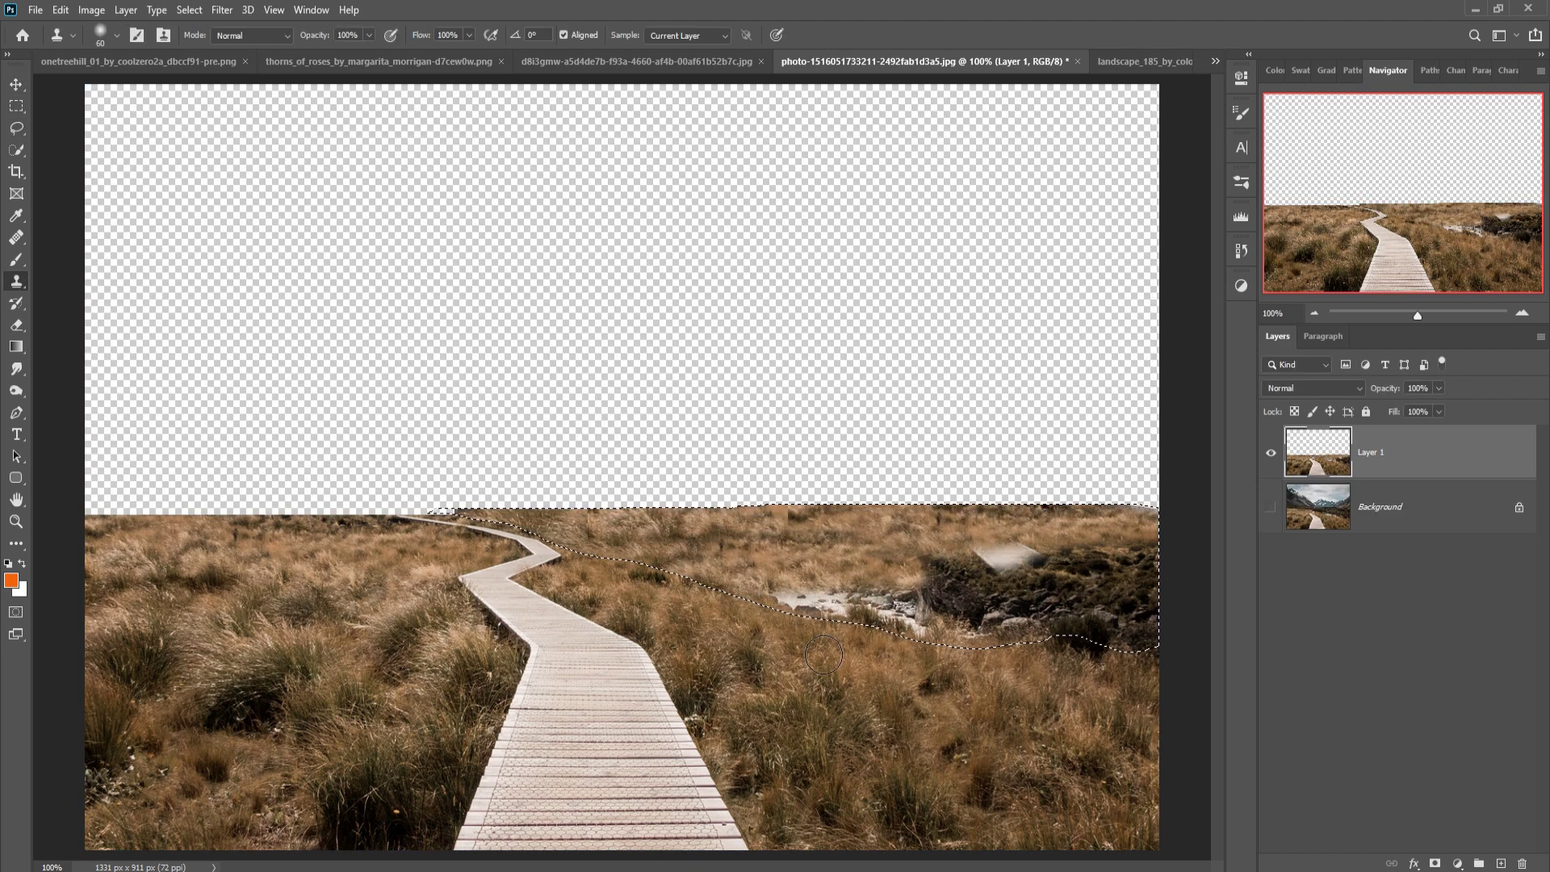
left_click_drag(726, 557, 1178, 661)
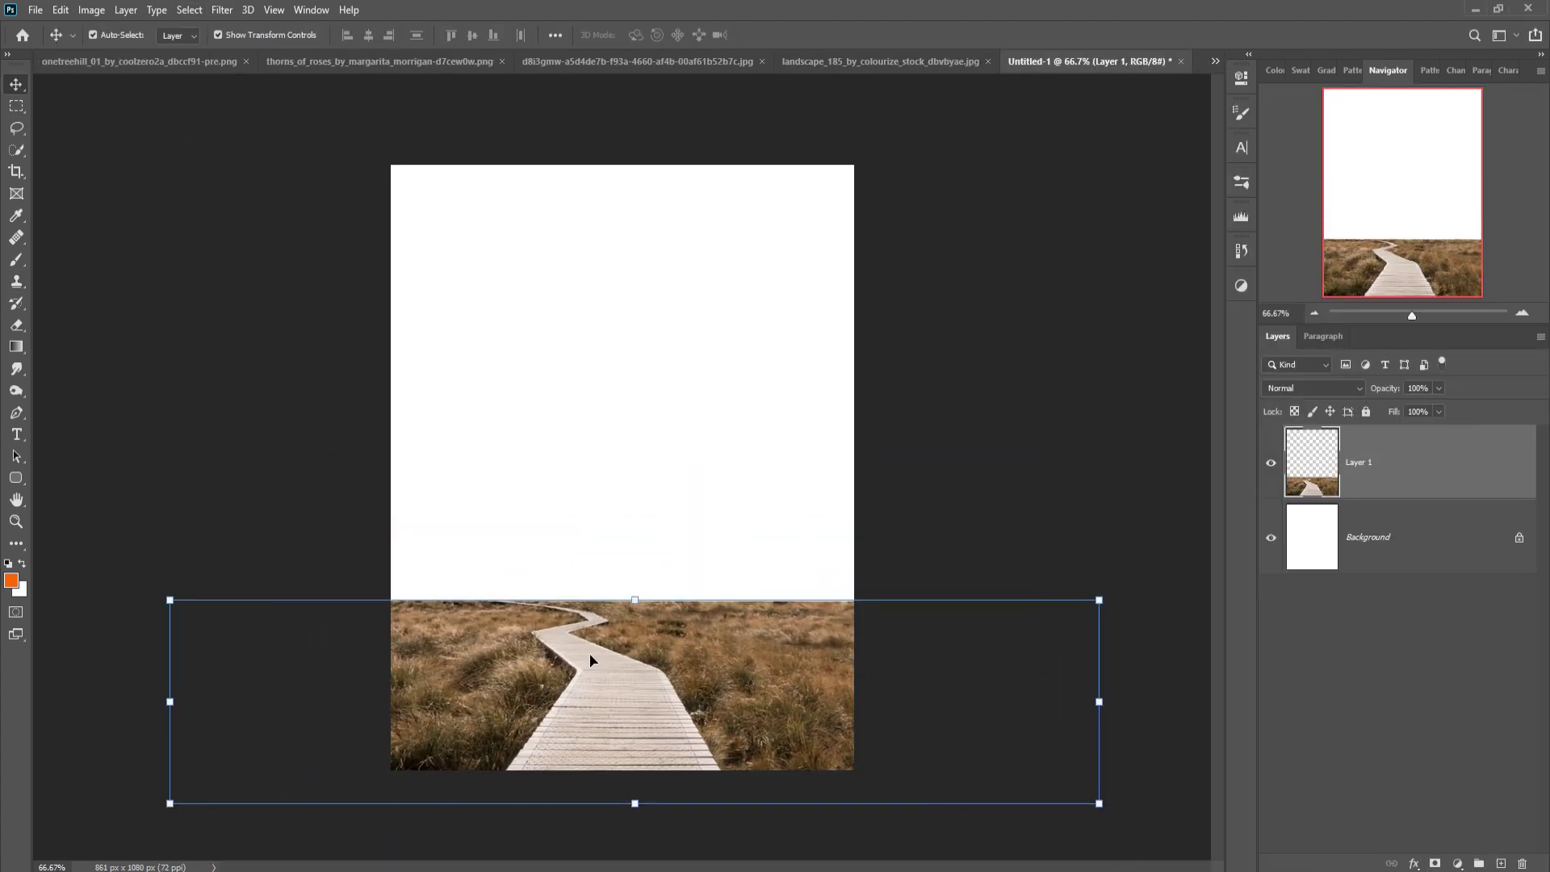
left_click_drag(597, 671, 641, 671)
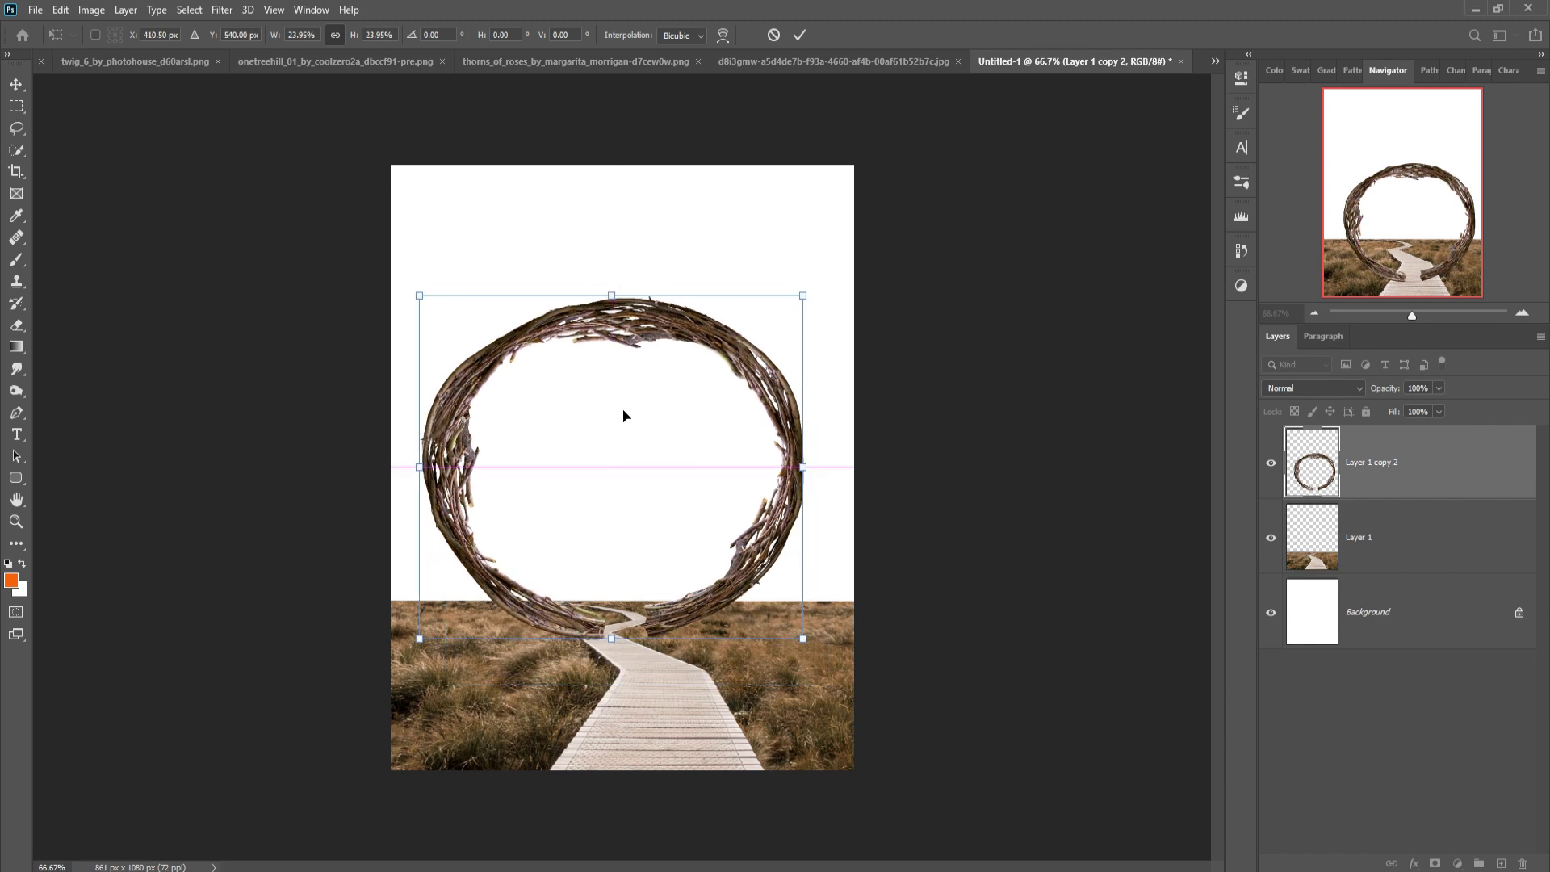
left_click_drag(593, 632, 670, 625)
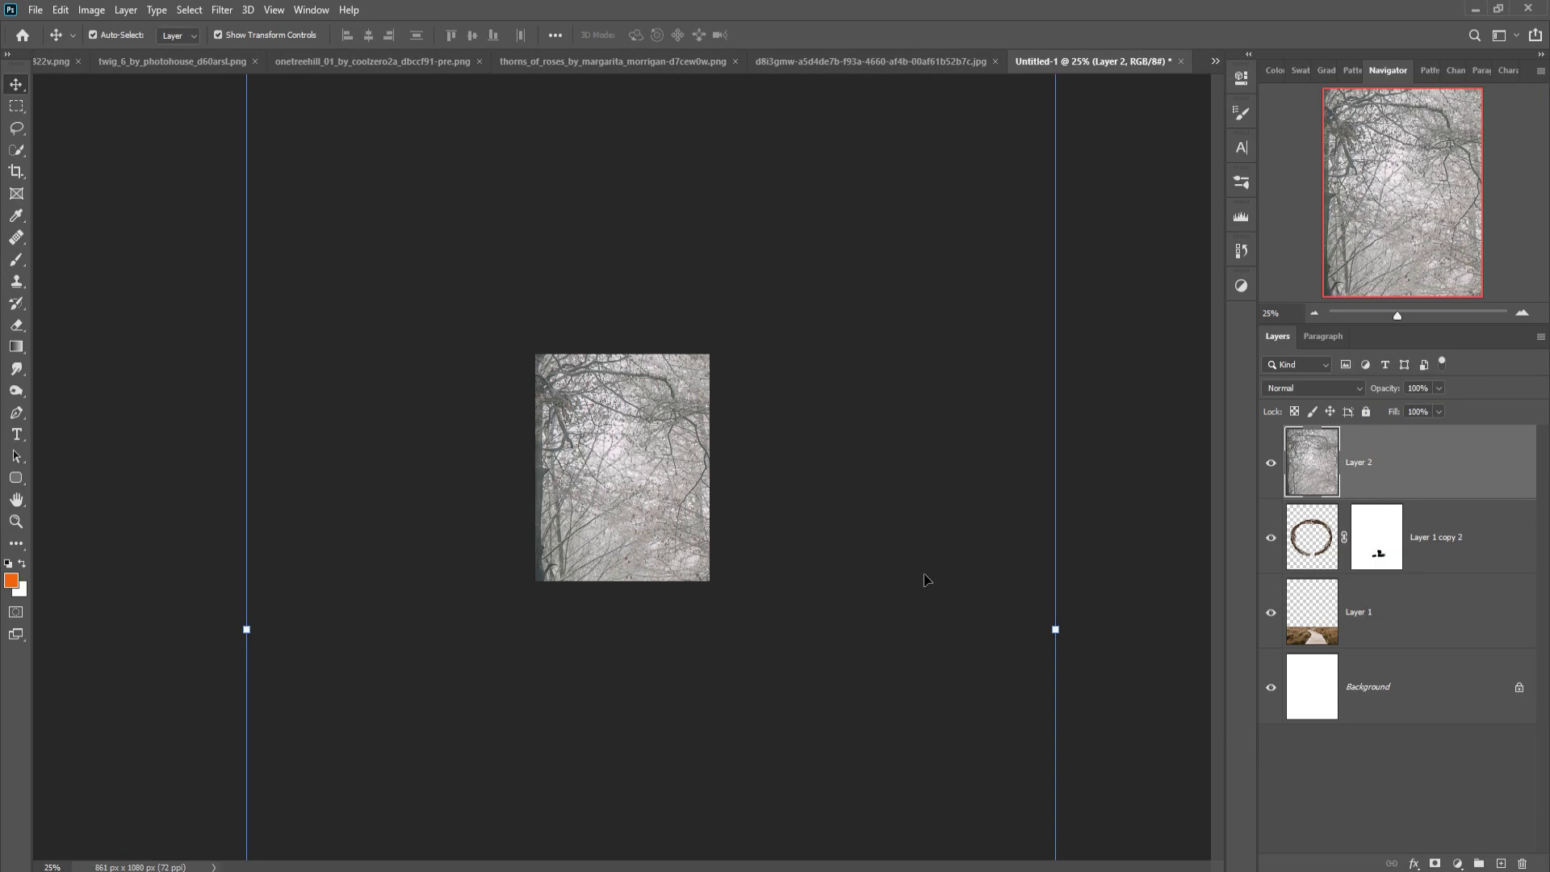
- Put the forest photo beneath the boardwalk, resize it, and mask it to inside the ring
key("ctrl+shift+bracketleft")
key("ctrl+1")
key("ctrl+t")
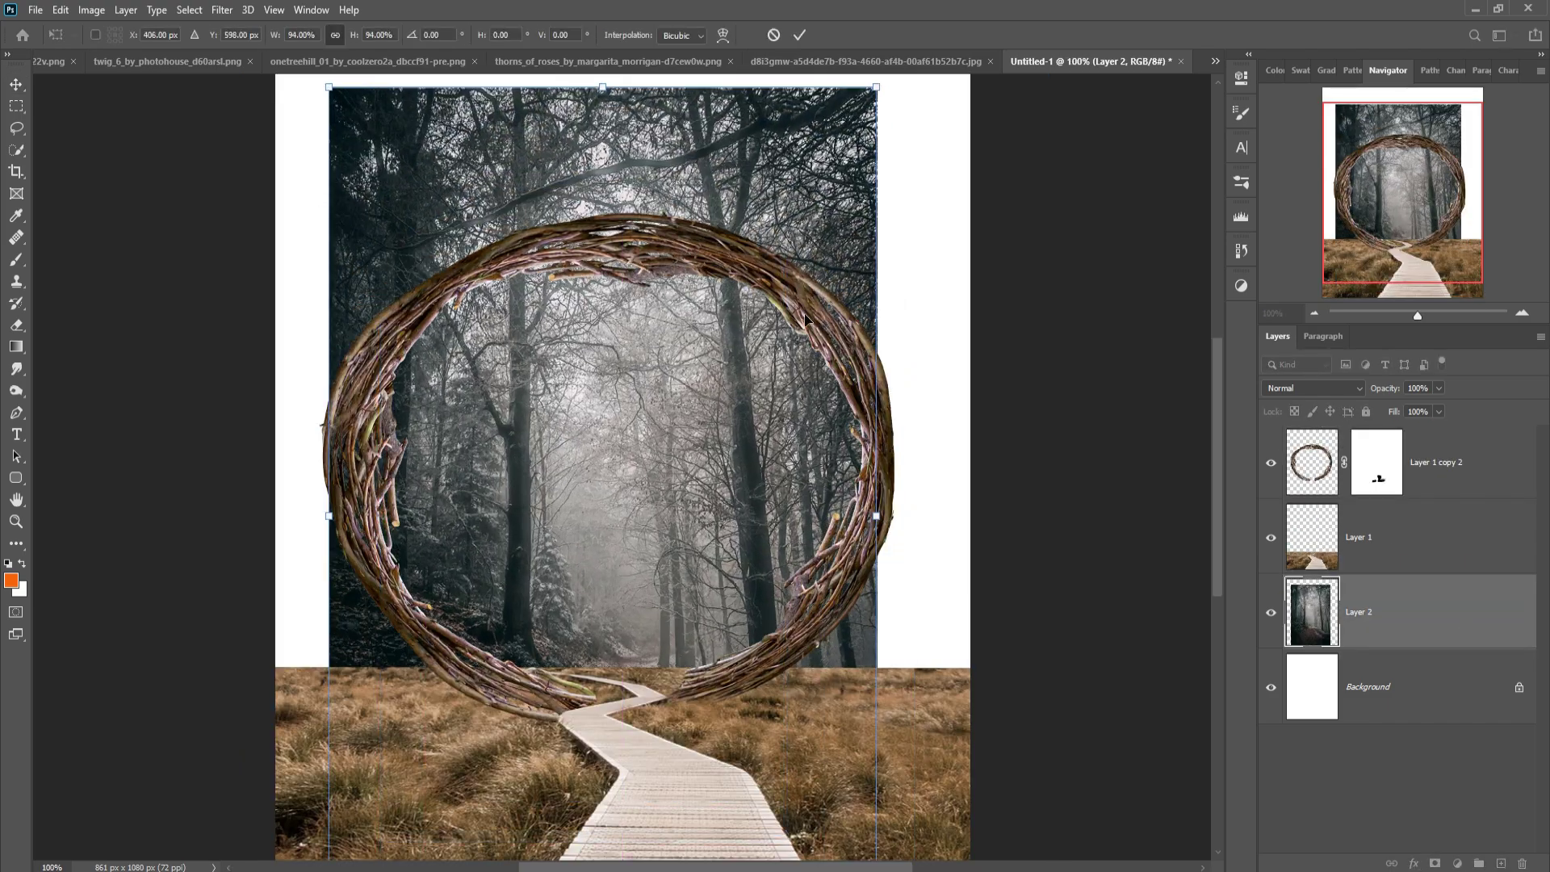
key("Return")
key("ctrl+minus")
mouse_move(433, 224)
left_mouse_down()
mouse_move(416, 500)
mouse_move(836, 361)
mouse_move(485, 315)
mouse_move(428, 565)
mouse_move(852, 609)
left_mouse_up()
- Add a mask to the boardwalk layer to hide its grass edge
key("v")
left_click(1372, 537)
left_click(1434, 863)
key("b")
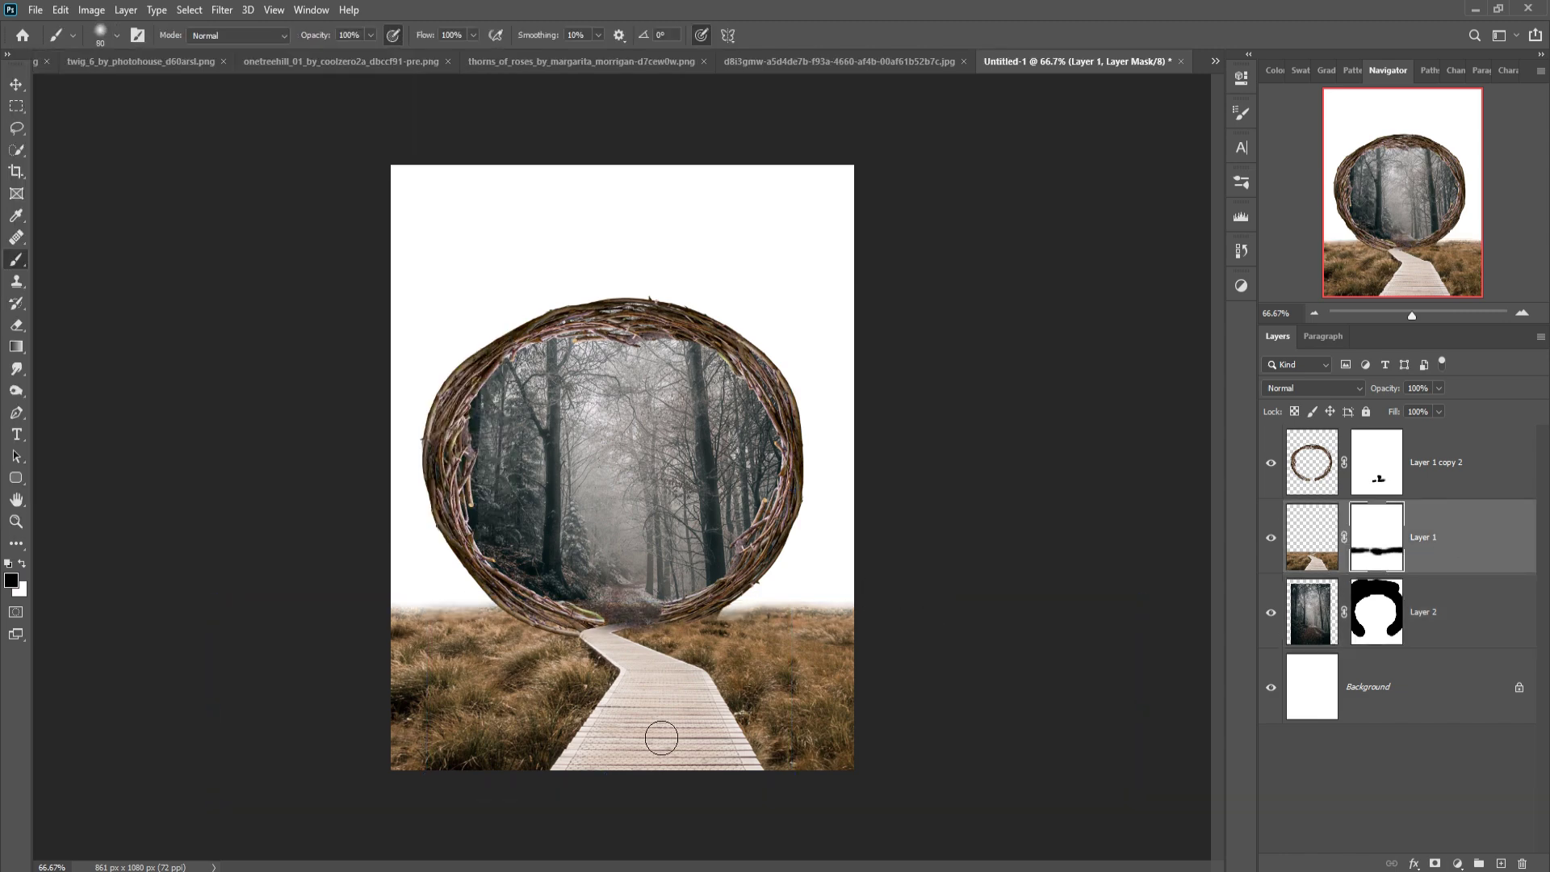
key("alt+bracketright")
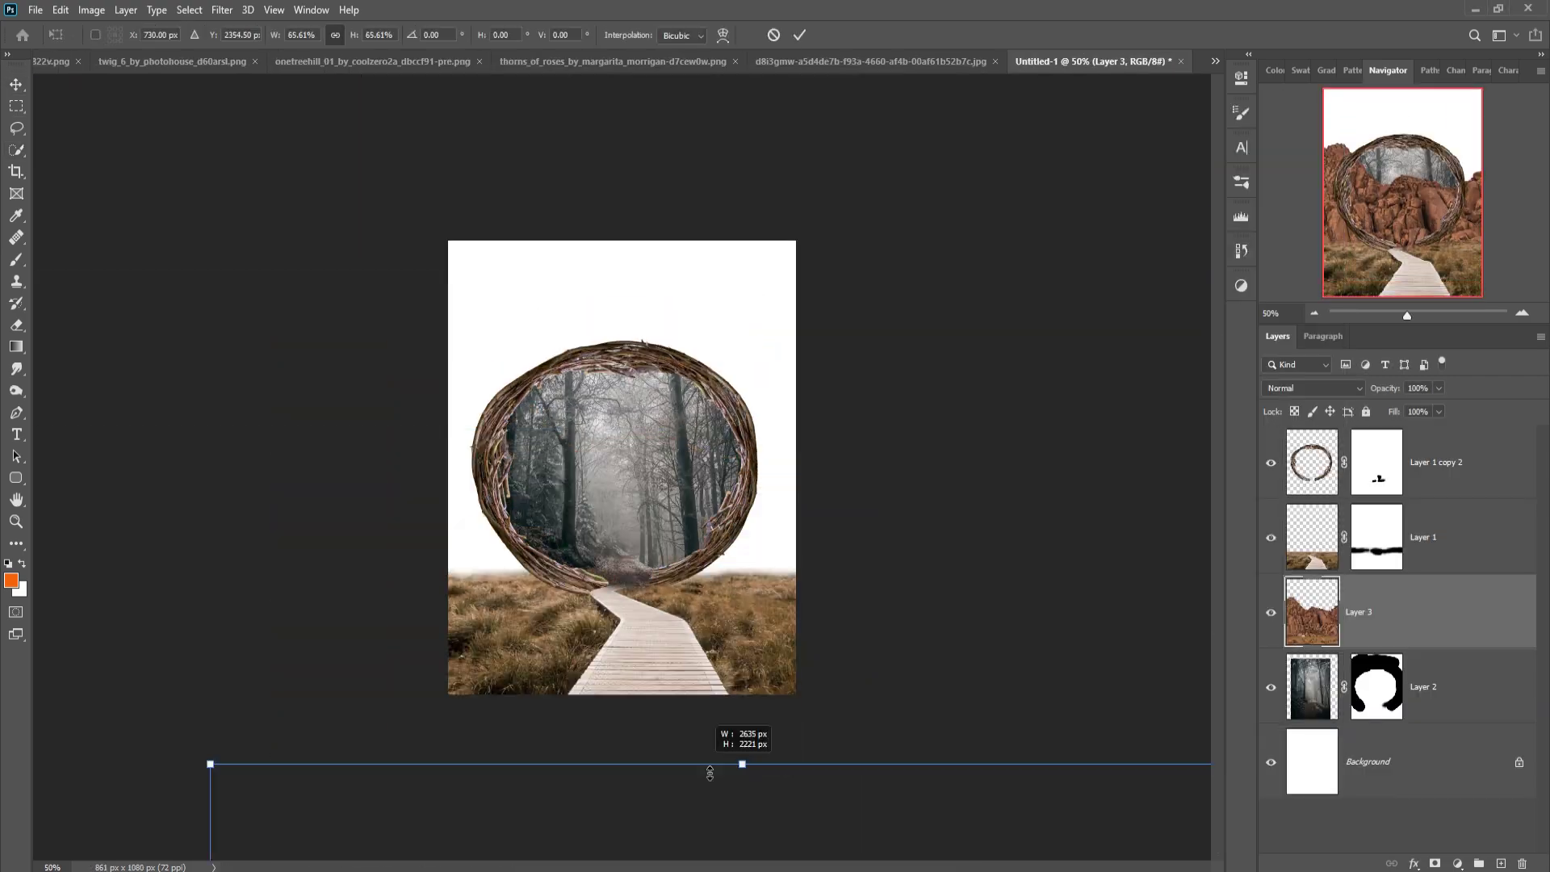
- Shrink the desert layer to the lower canvas and move it below the forest layer
left_click_drag(708, 754, 630, 793)
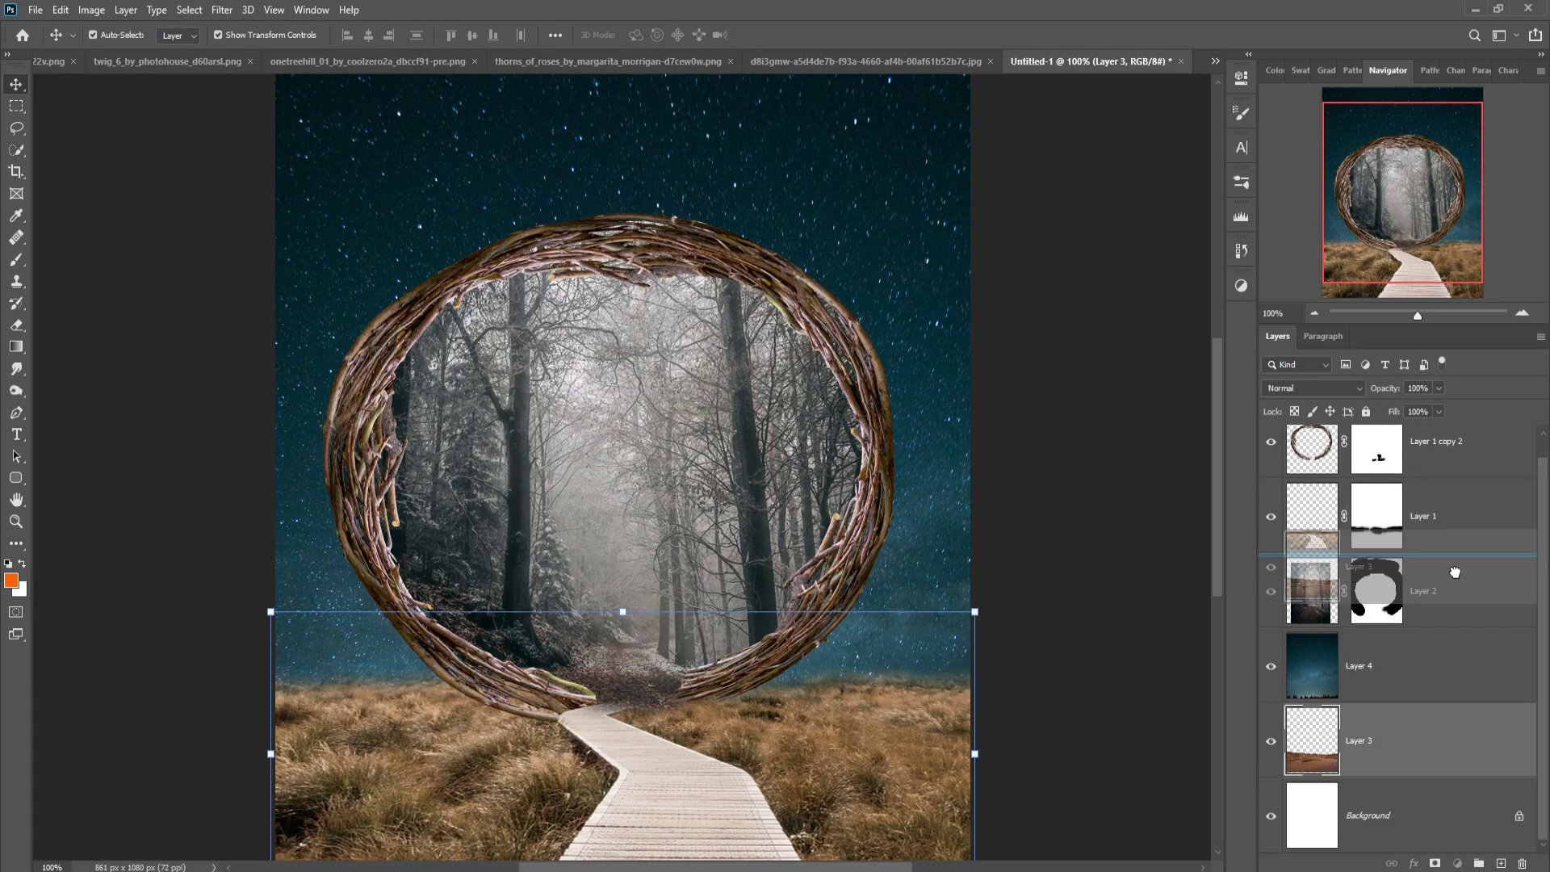
mouse_move(1373, 591)
left_mouse_down()
mouse_move(1464, 763)
mouse_move(1464, 727)
left_mouse_up()
key("ctrl+minus")
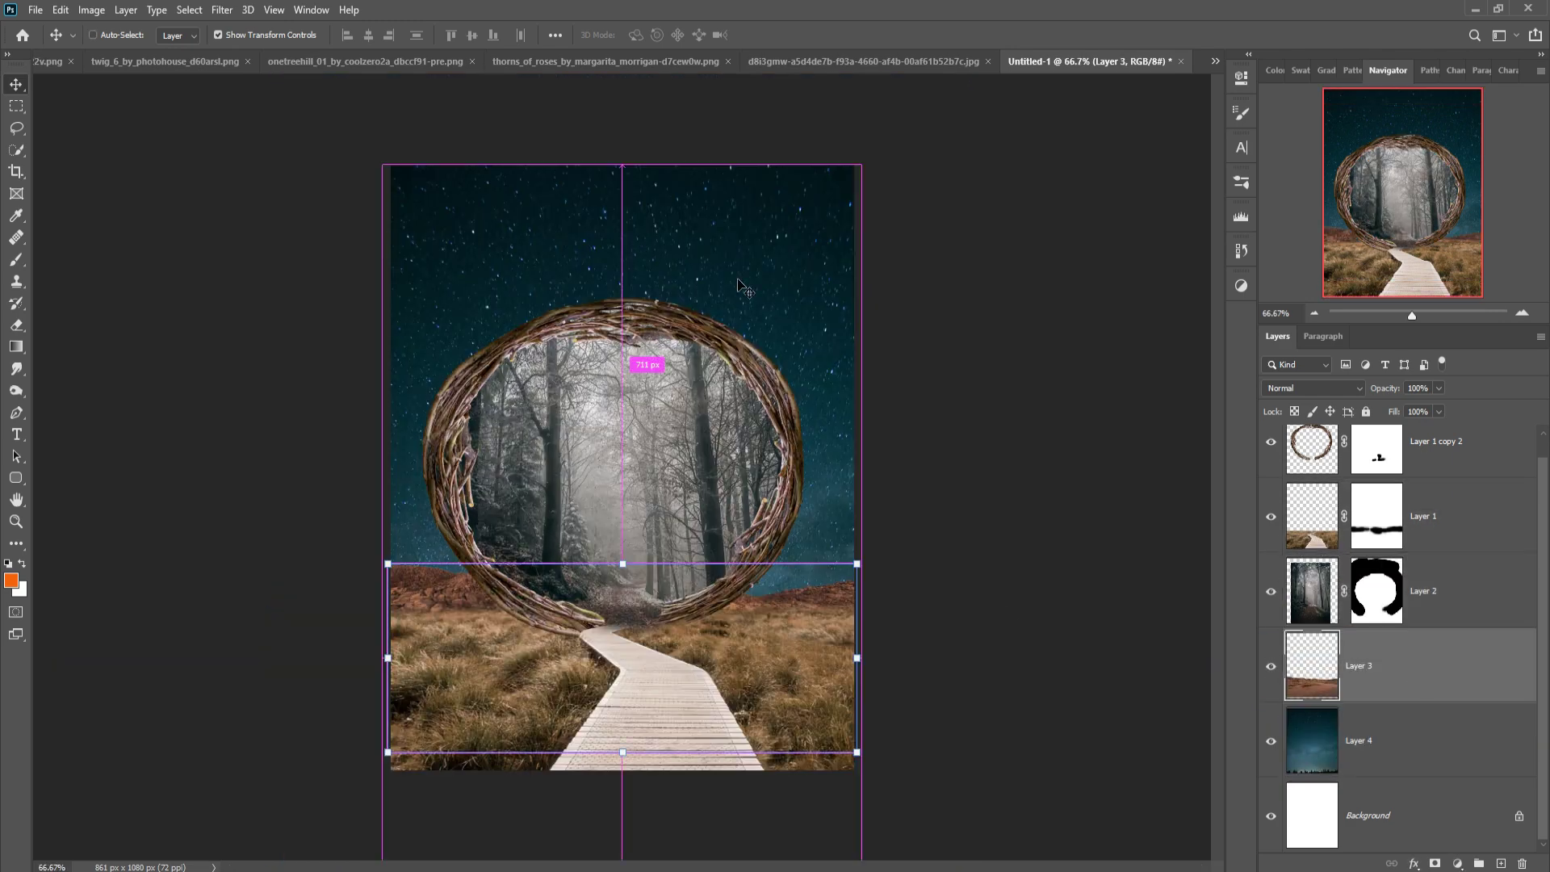
left_click(1445, 462)
- Clip a Hue/Saturation layer to the wreath with Saturation about -48 and Lightness about -52
left_click(1458, 863)
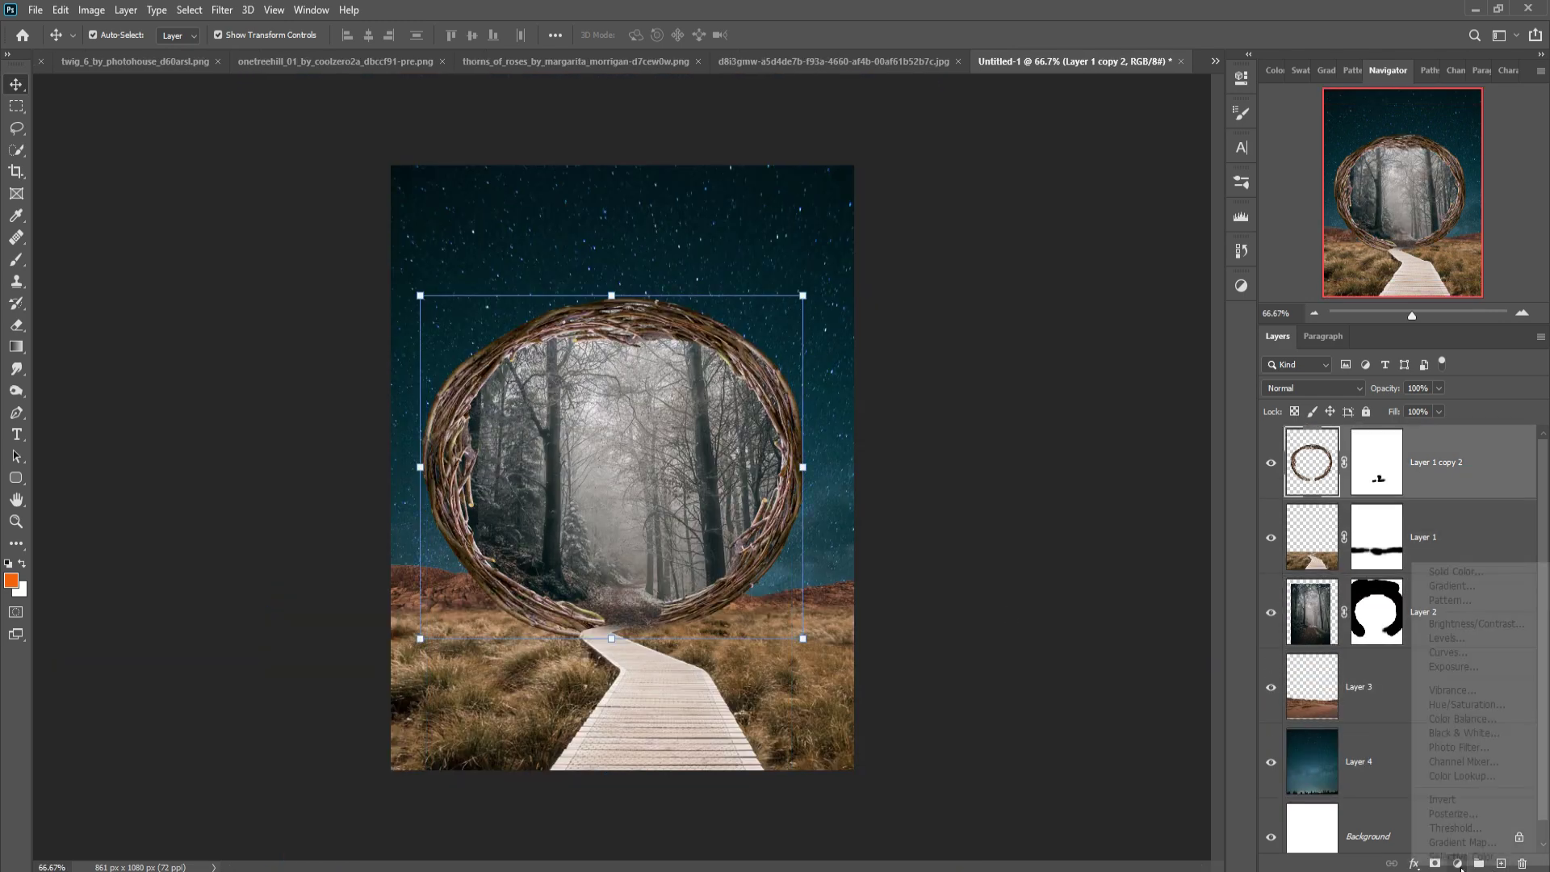
left_click(1466, 704)
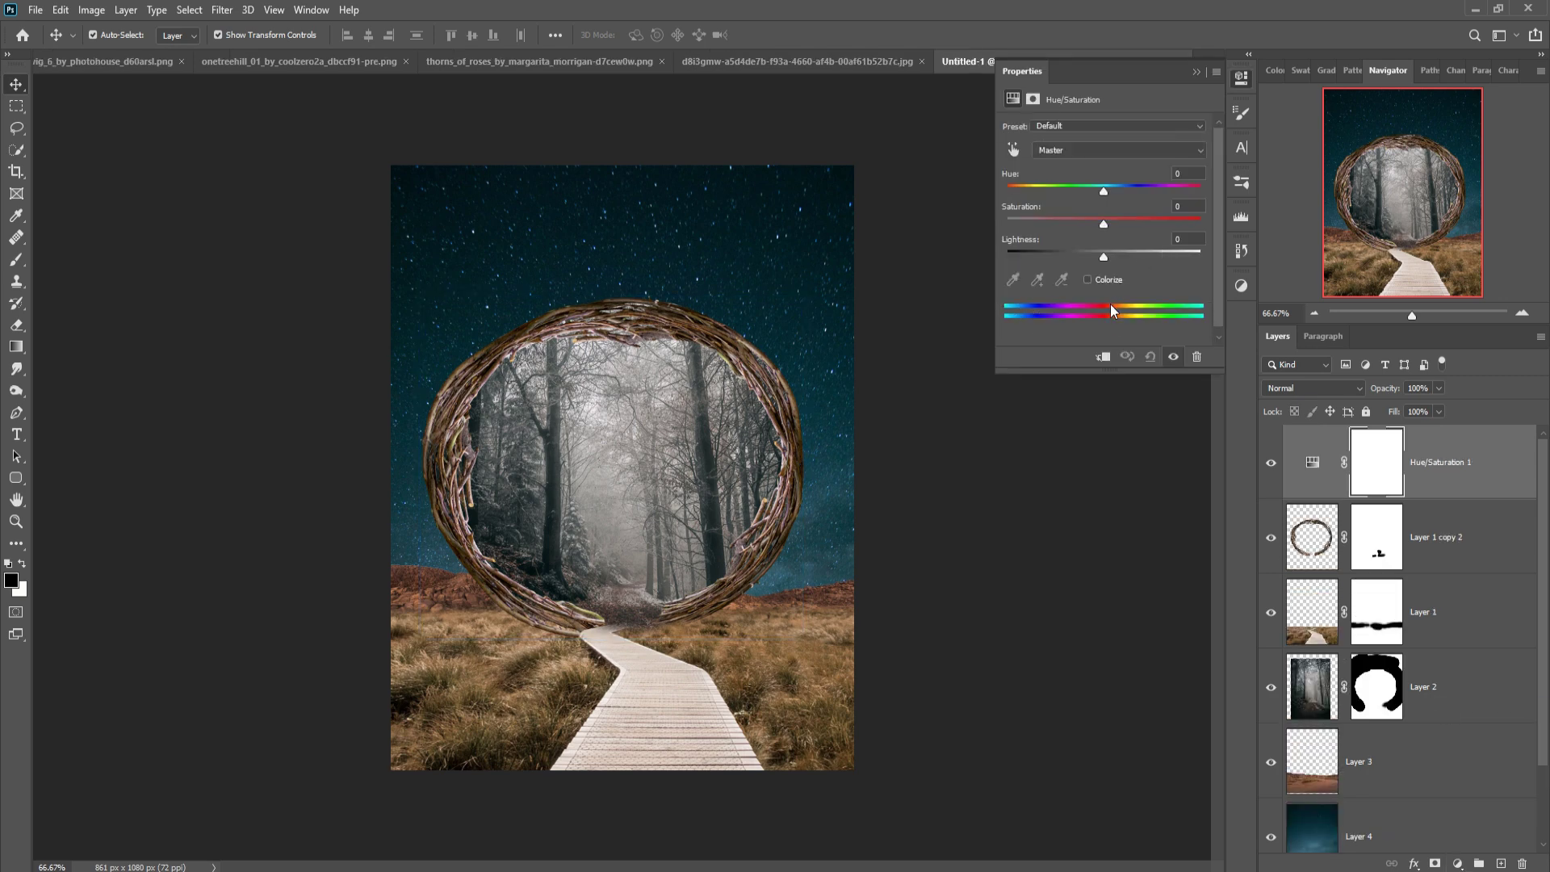
left_click(1103, 358)
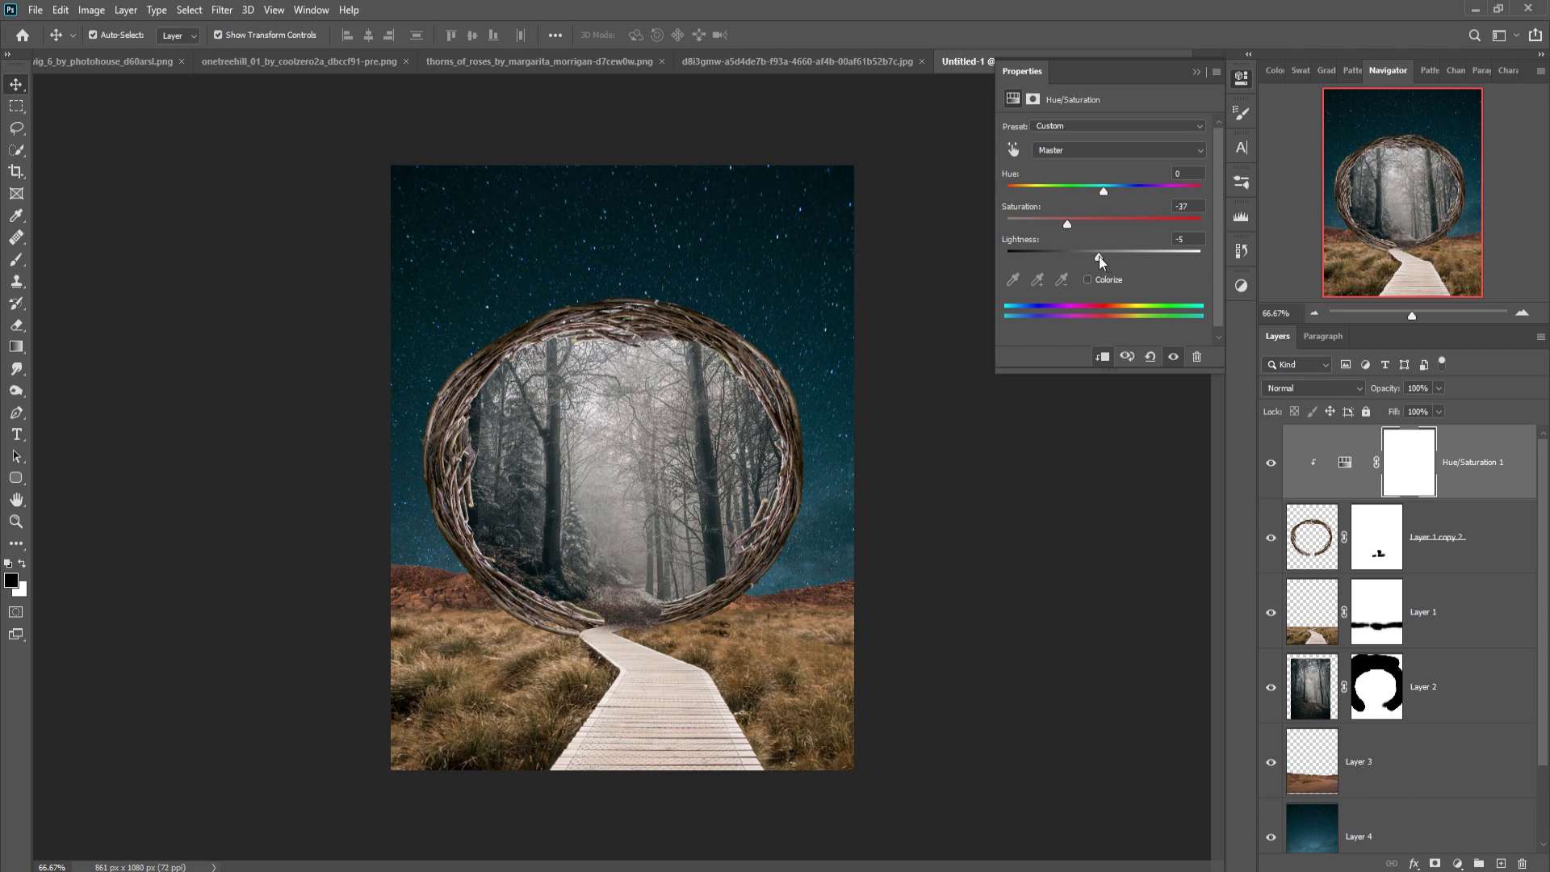
left_click_drag(1098, 257, 1049, 255)
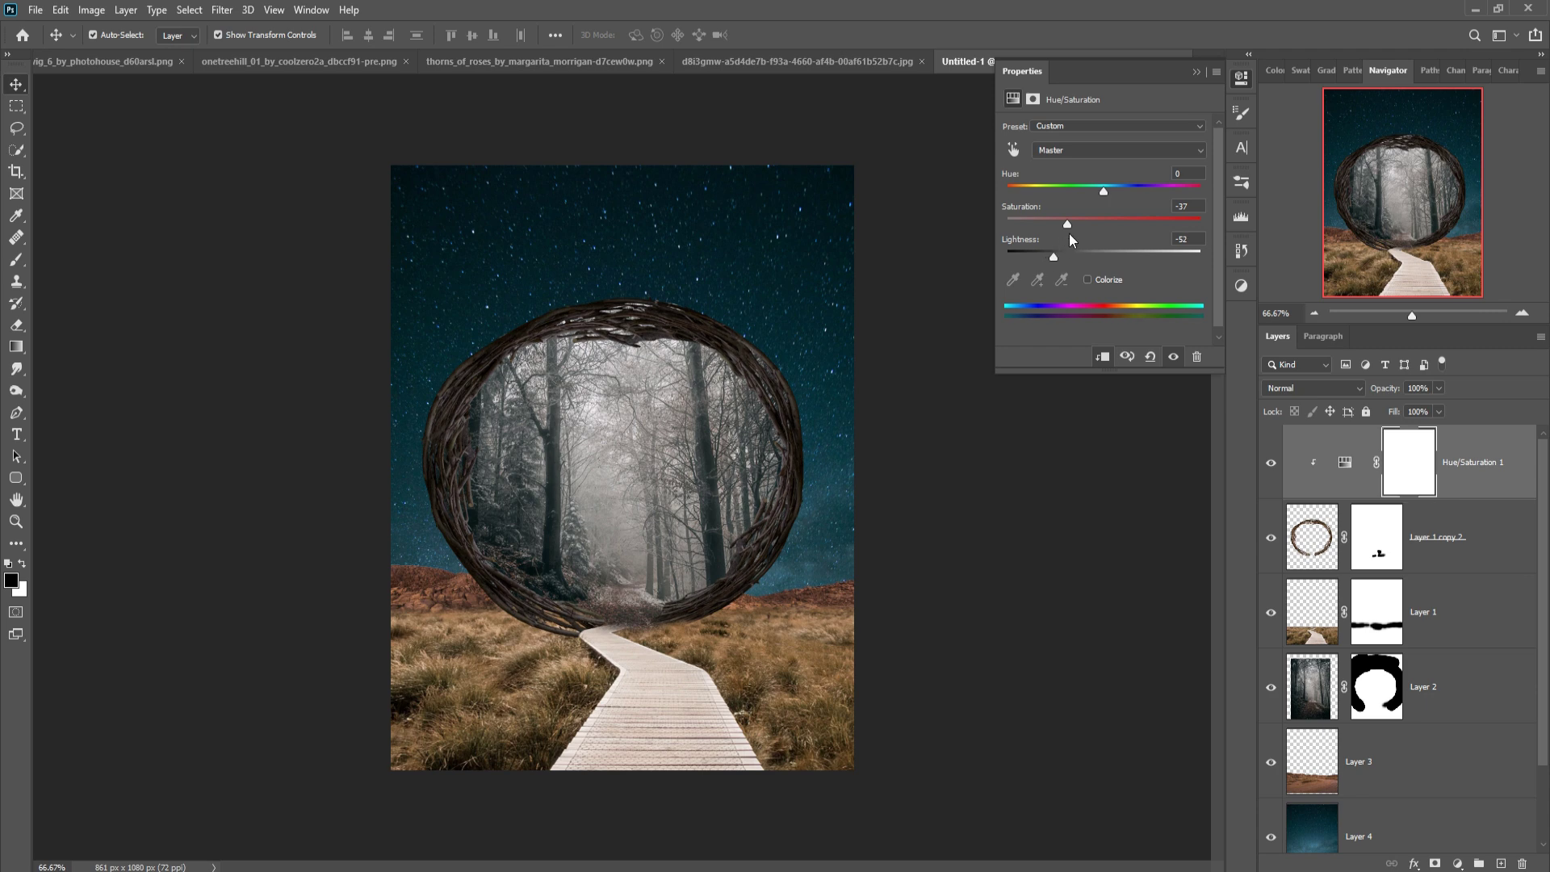
left_click_drag(1066, 223, 1058, 223)
left_click(1195, 72)
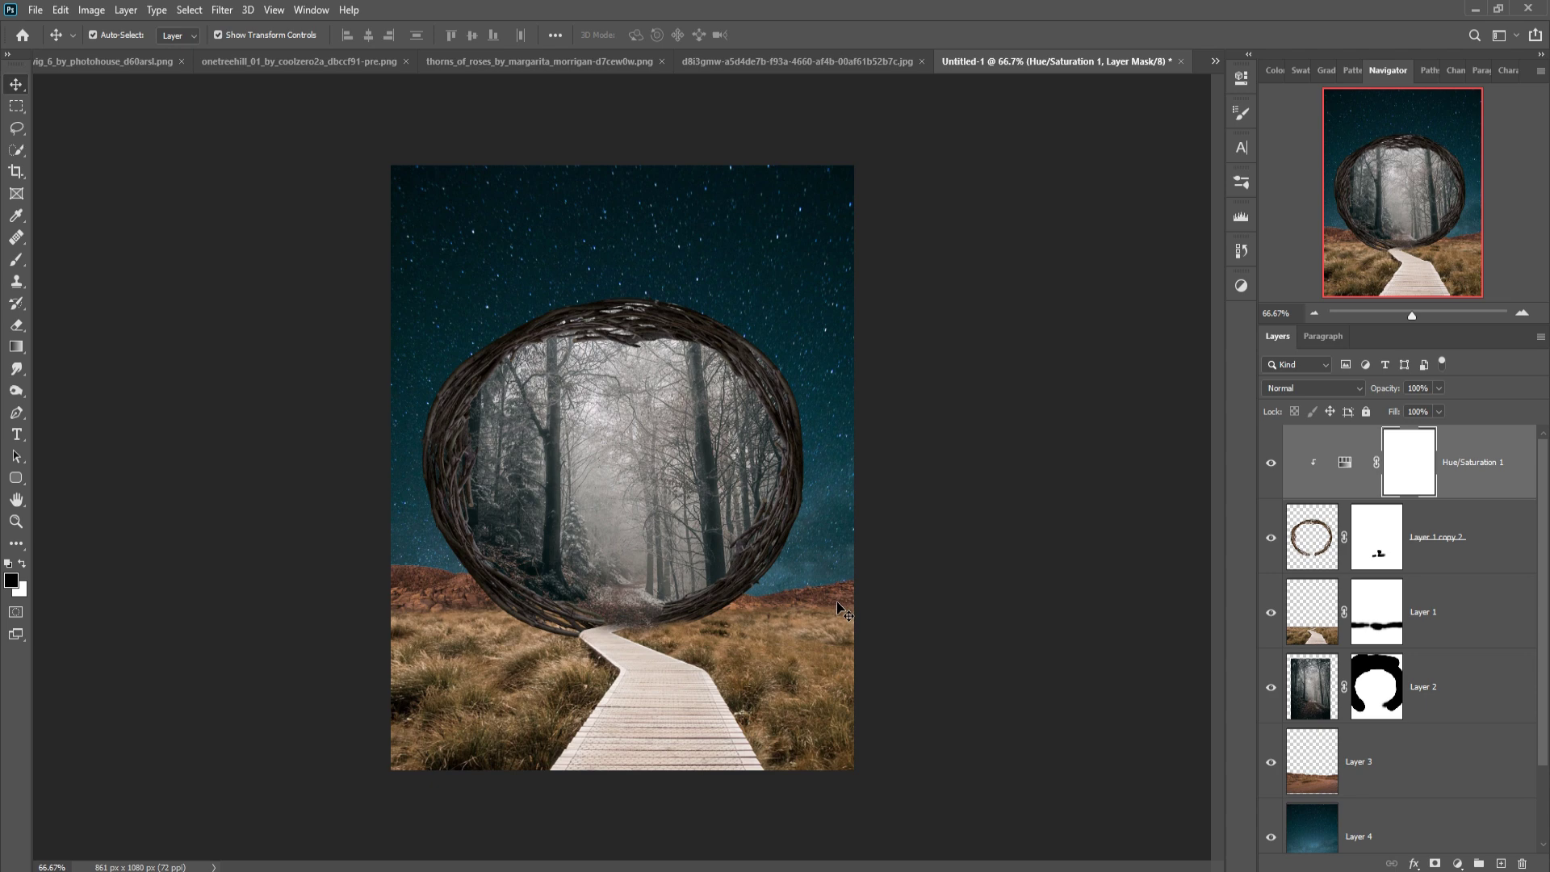
- Add a trial Vibrance adjustment clipped to Layer 1, then delete it
left_click(1471, 629)
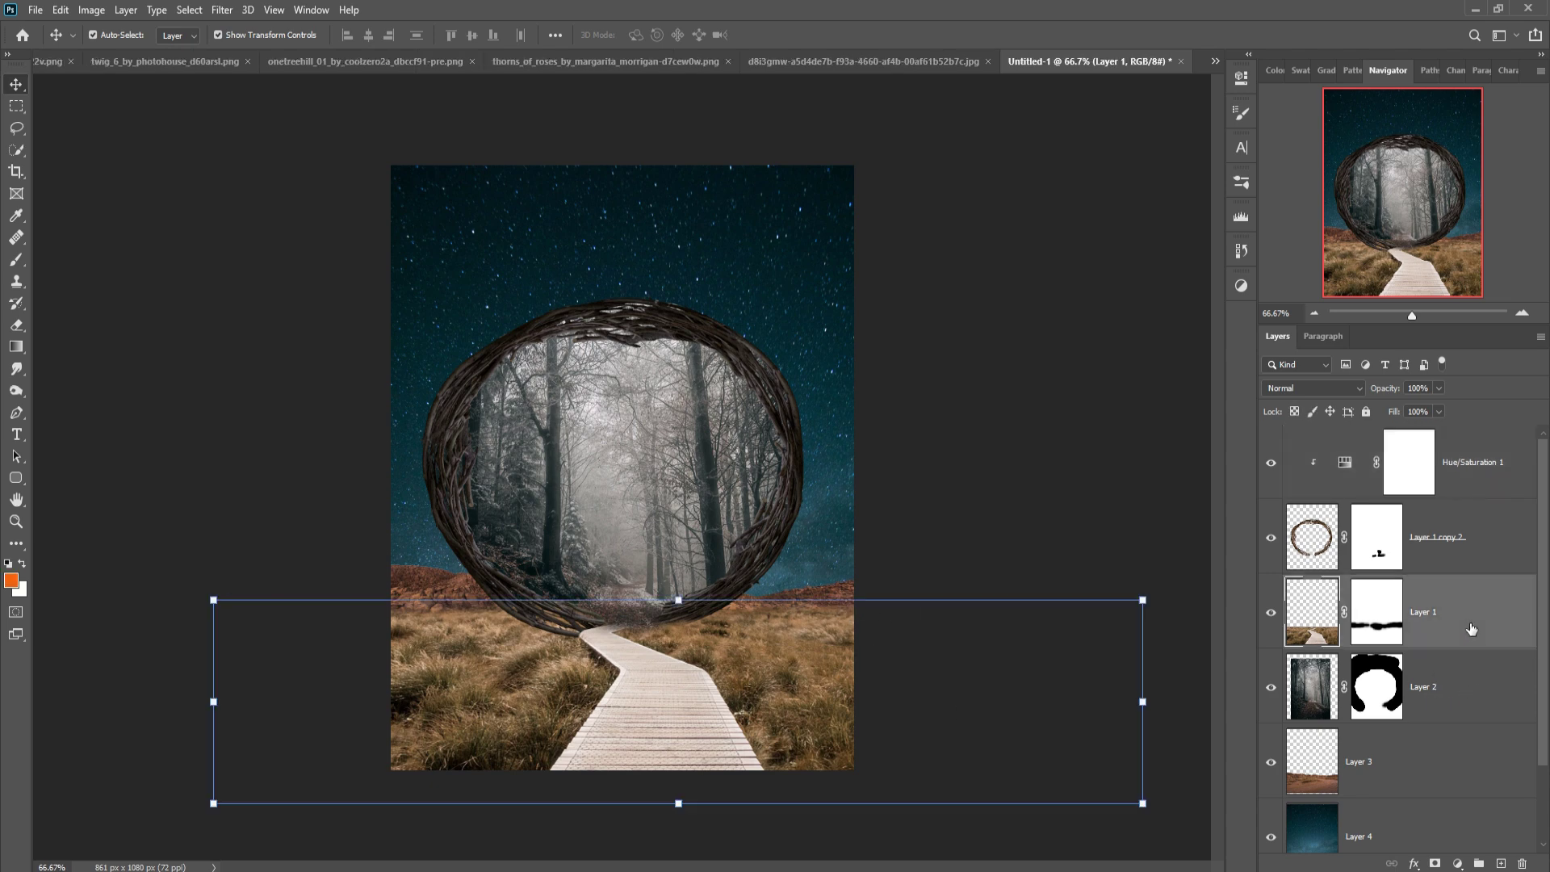
left_click(1458, 862)
left_click(1461, 697)
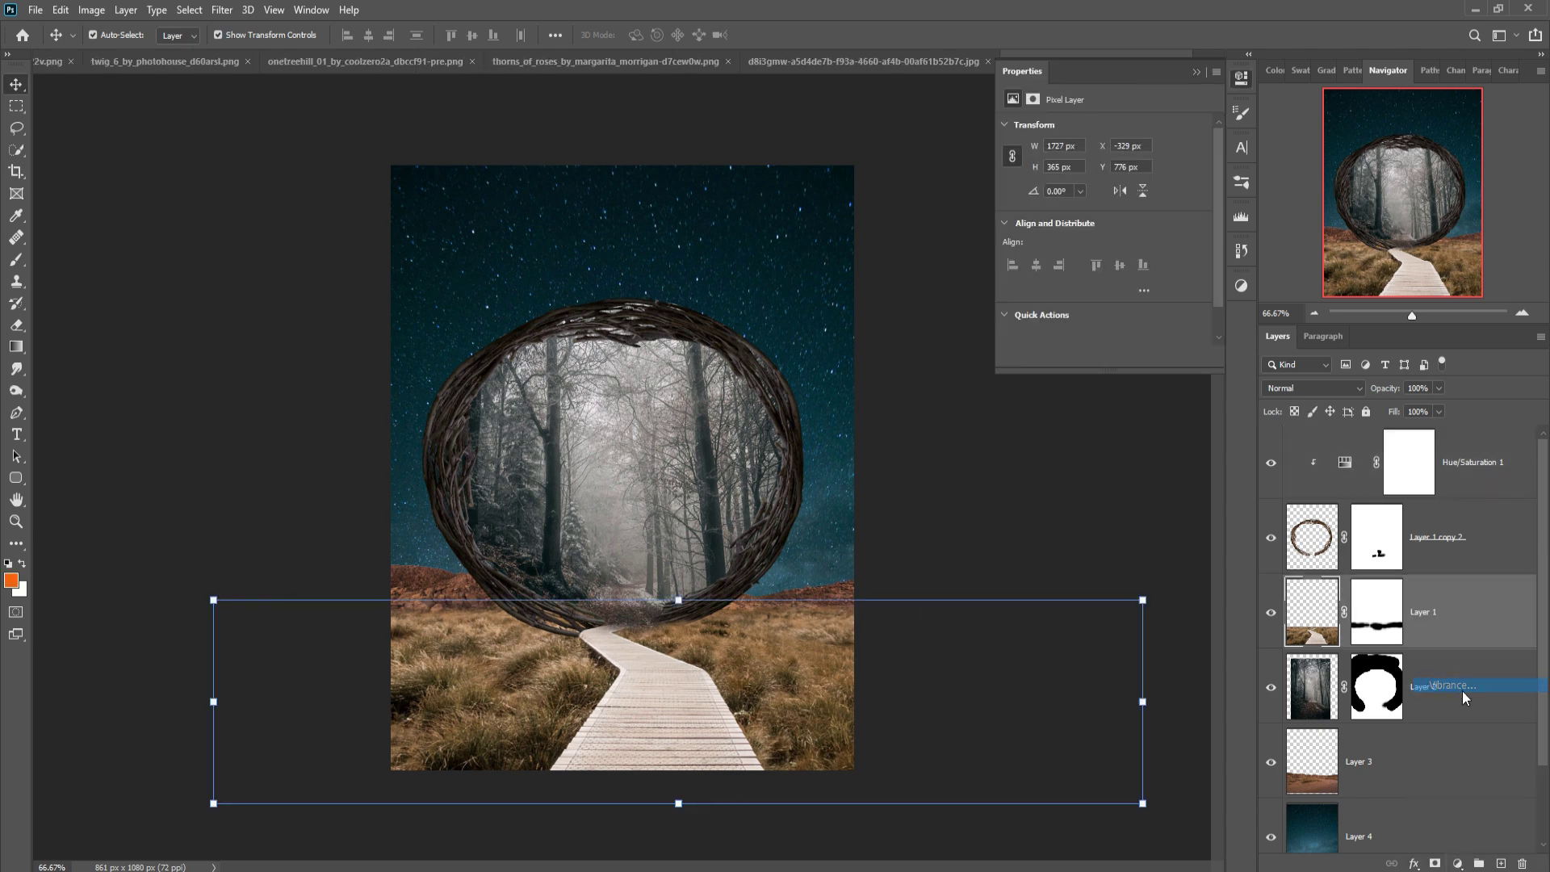
left_click(1104, 356)
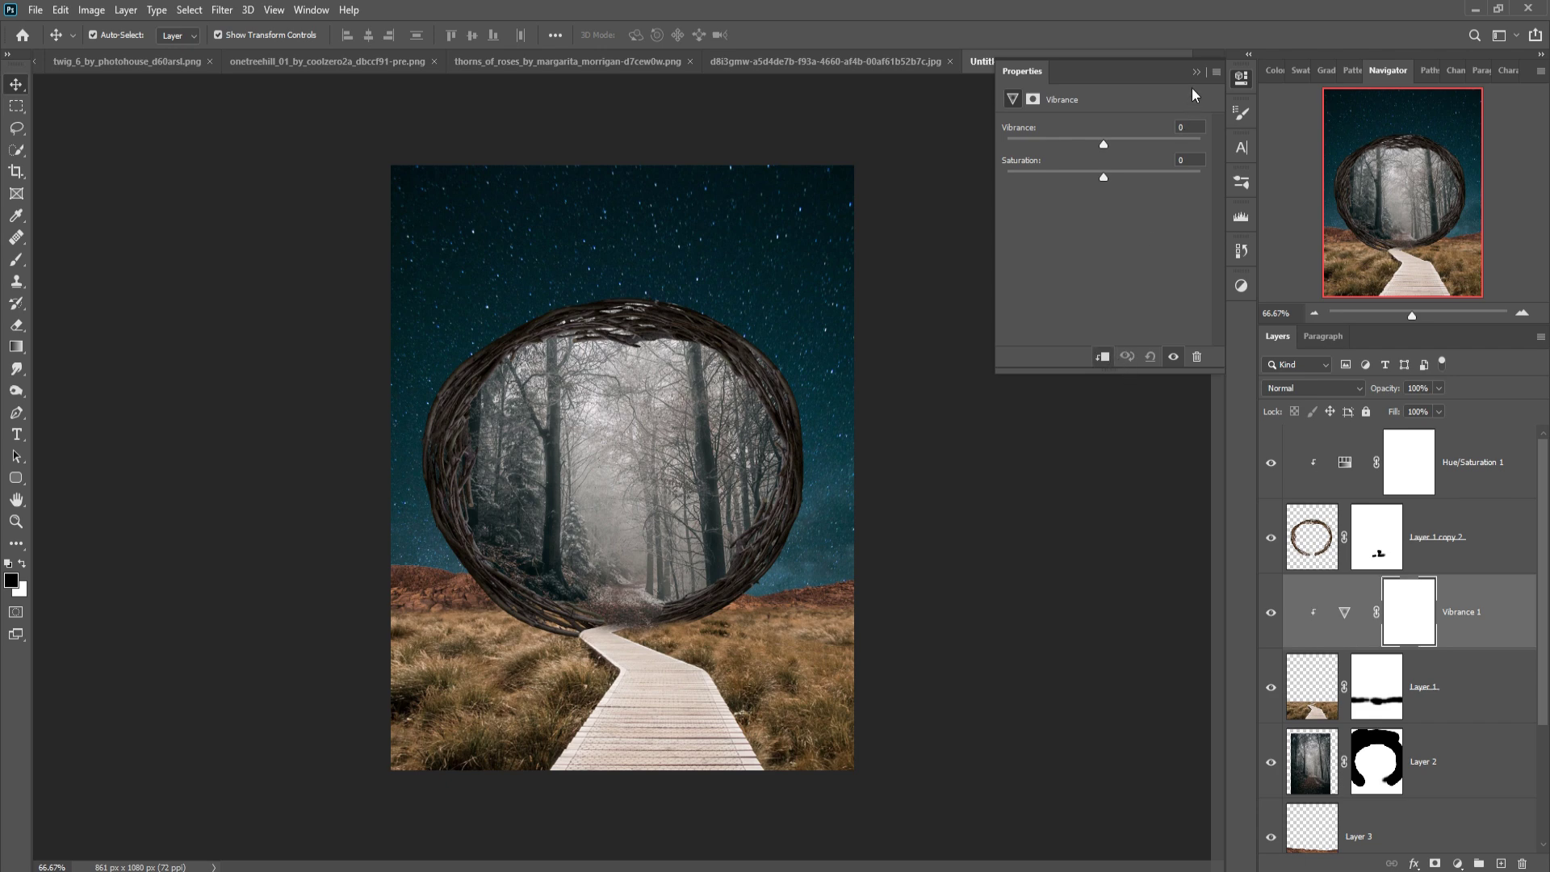
left_click(1195, 72)
key("Delete")
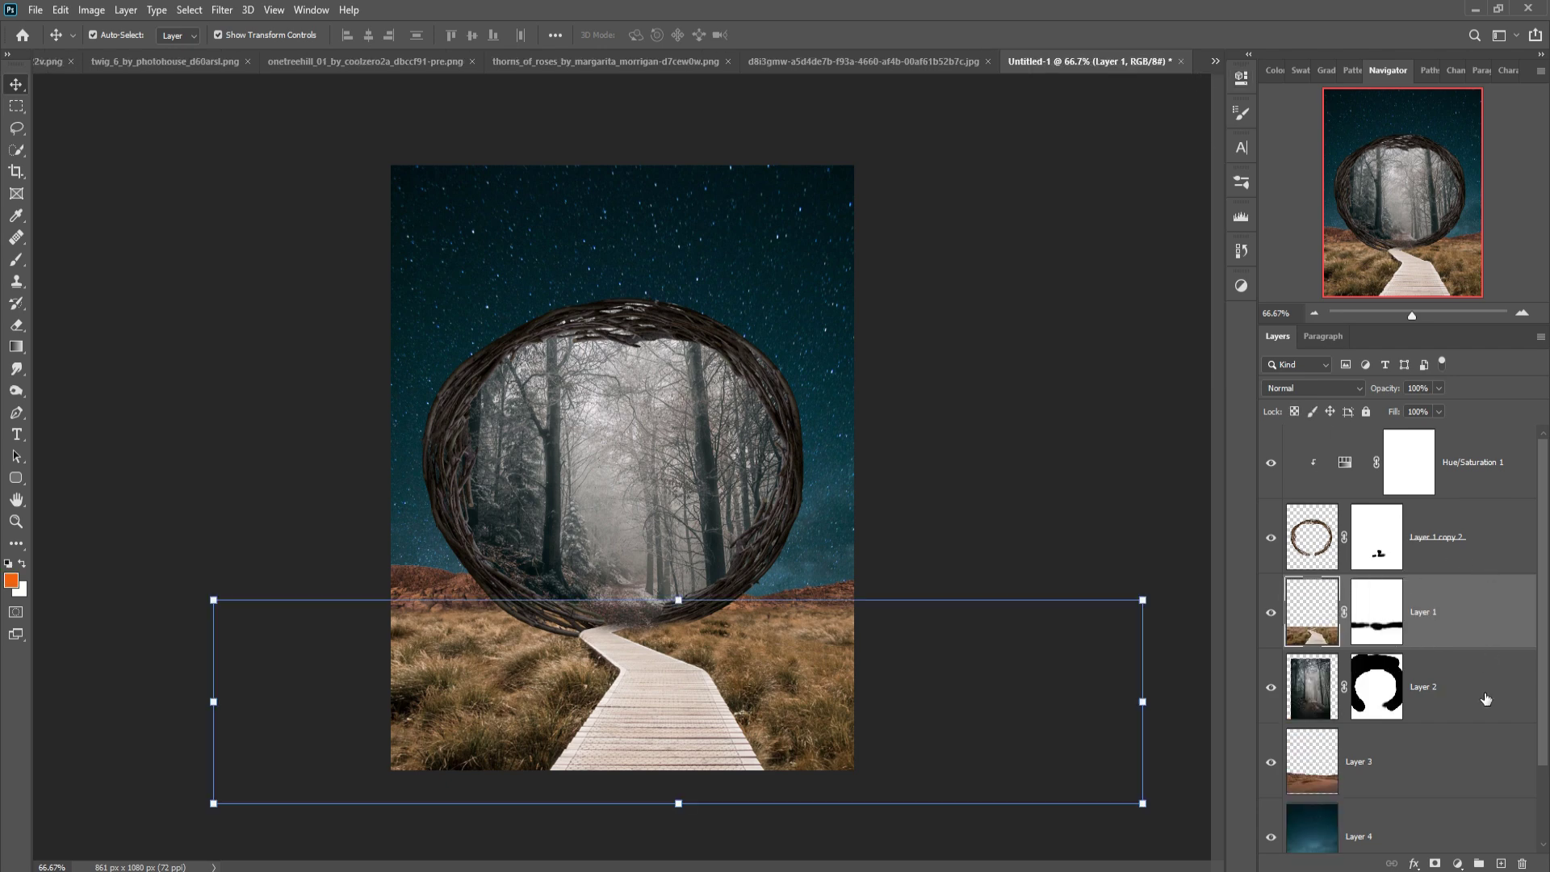
- Clip a Hue/Saturation layer to Layer 1 and desaturate the yellow foreground grass
left_click(1458, 863)
left_click(1461, 704)
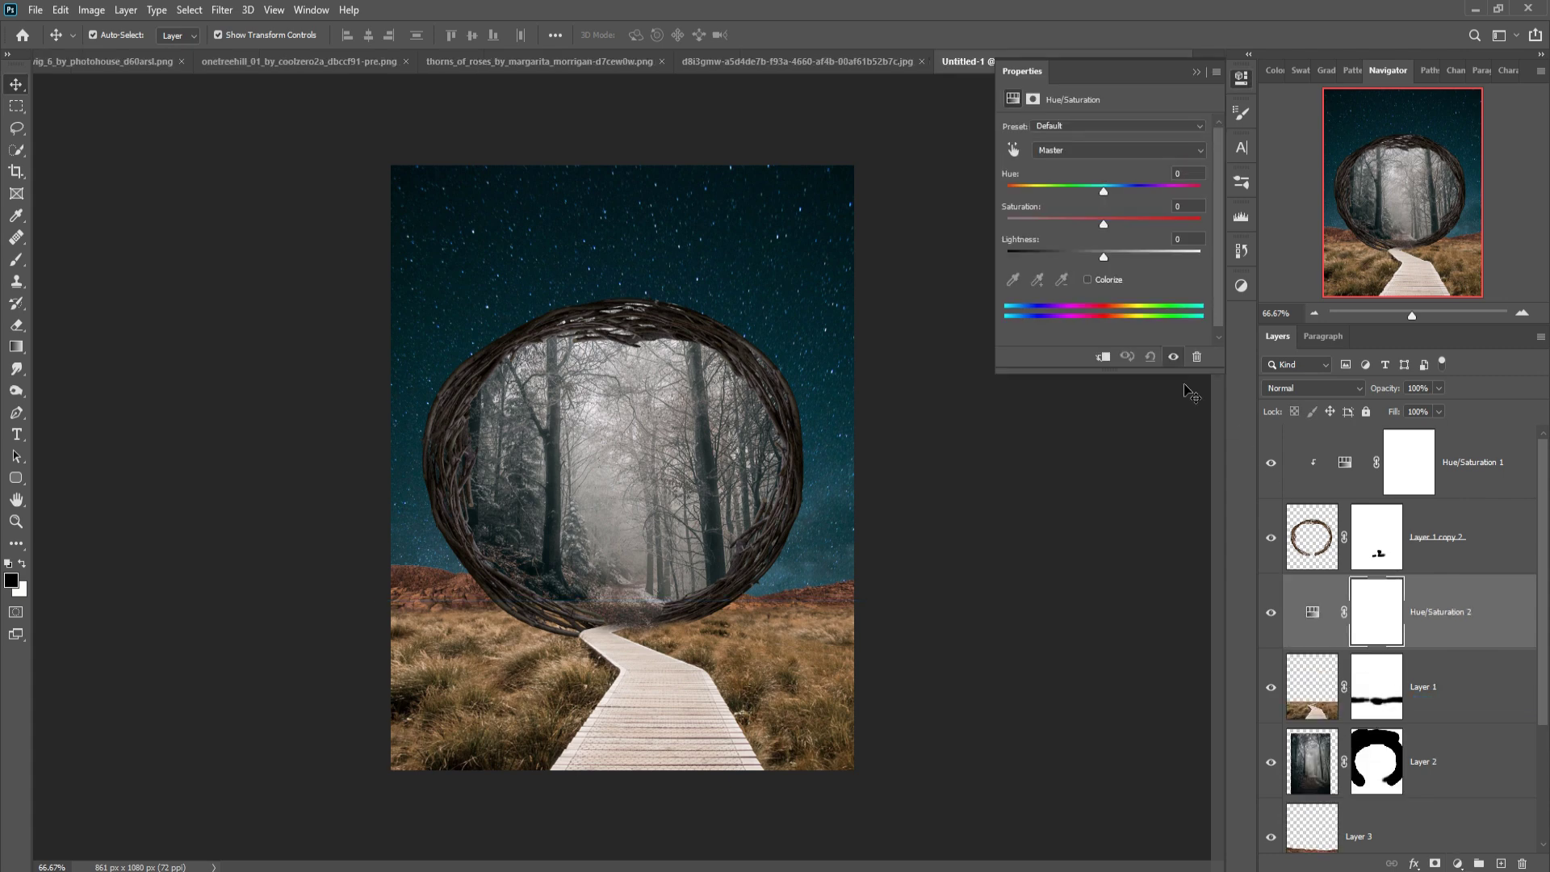
left_click(1115, 358)
left_click(1011, 151)
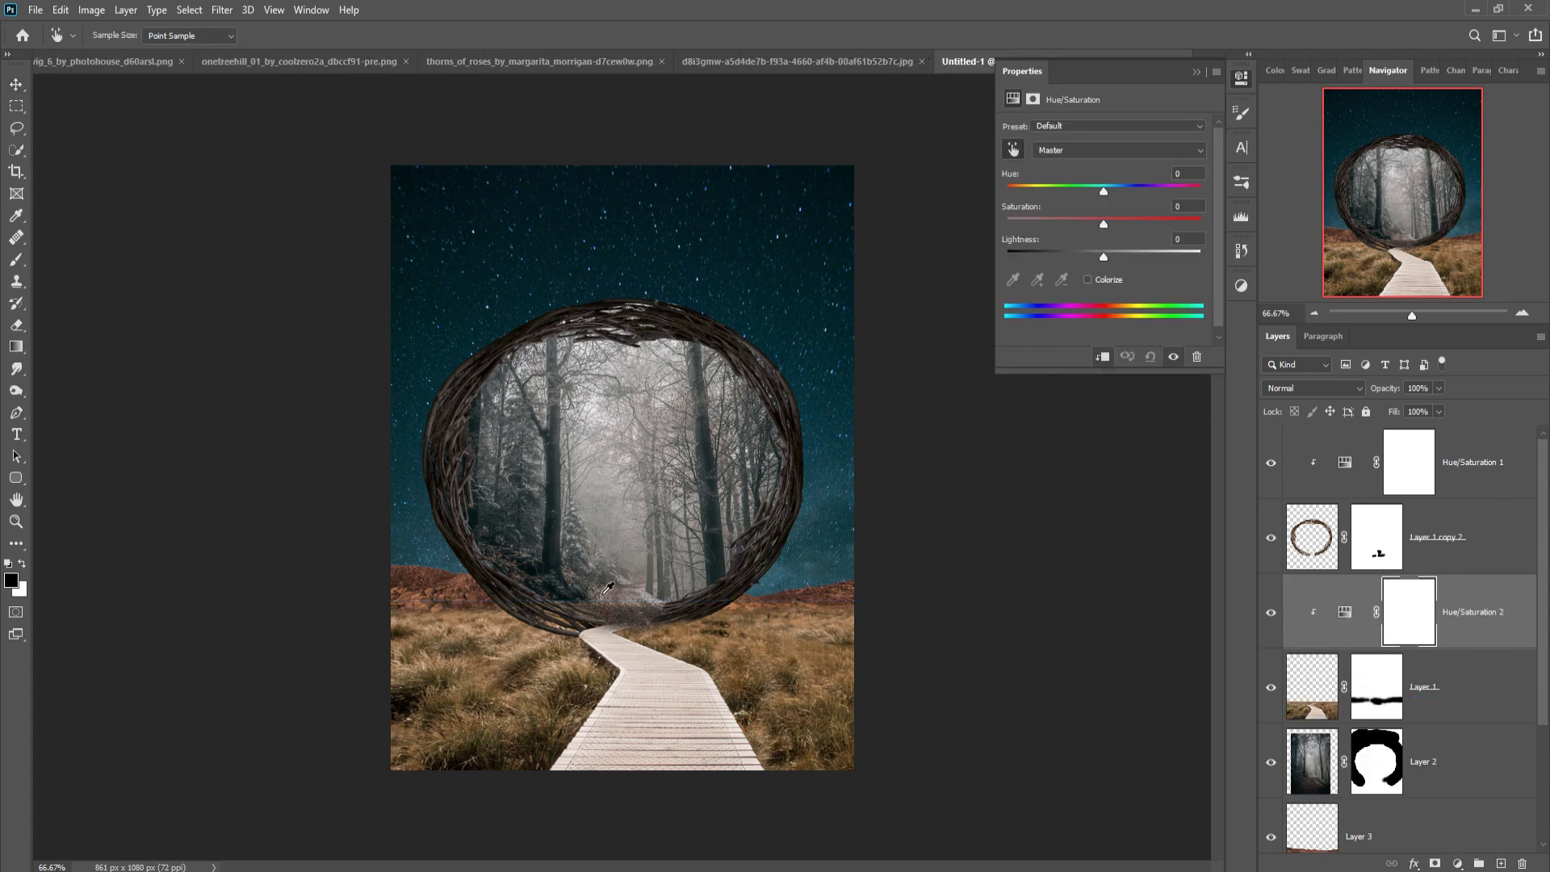
left_click_drag(533, 653, 497, 654)
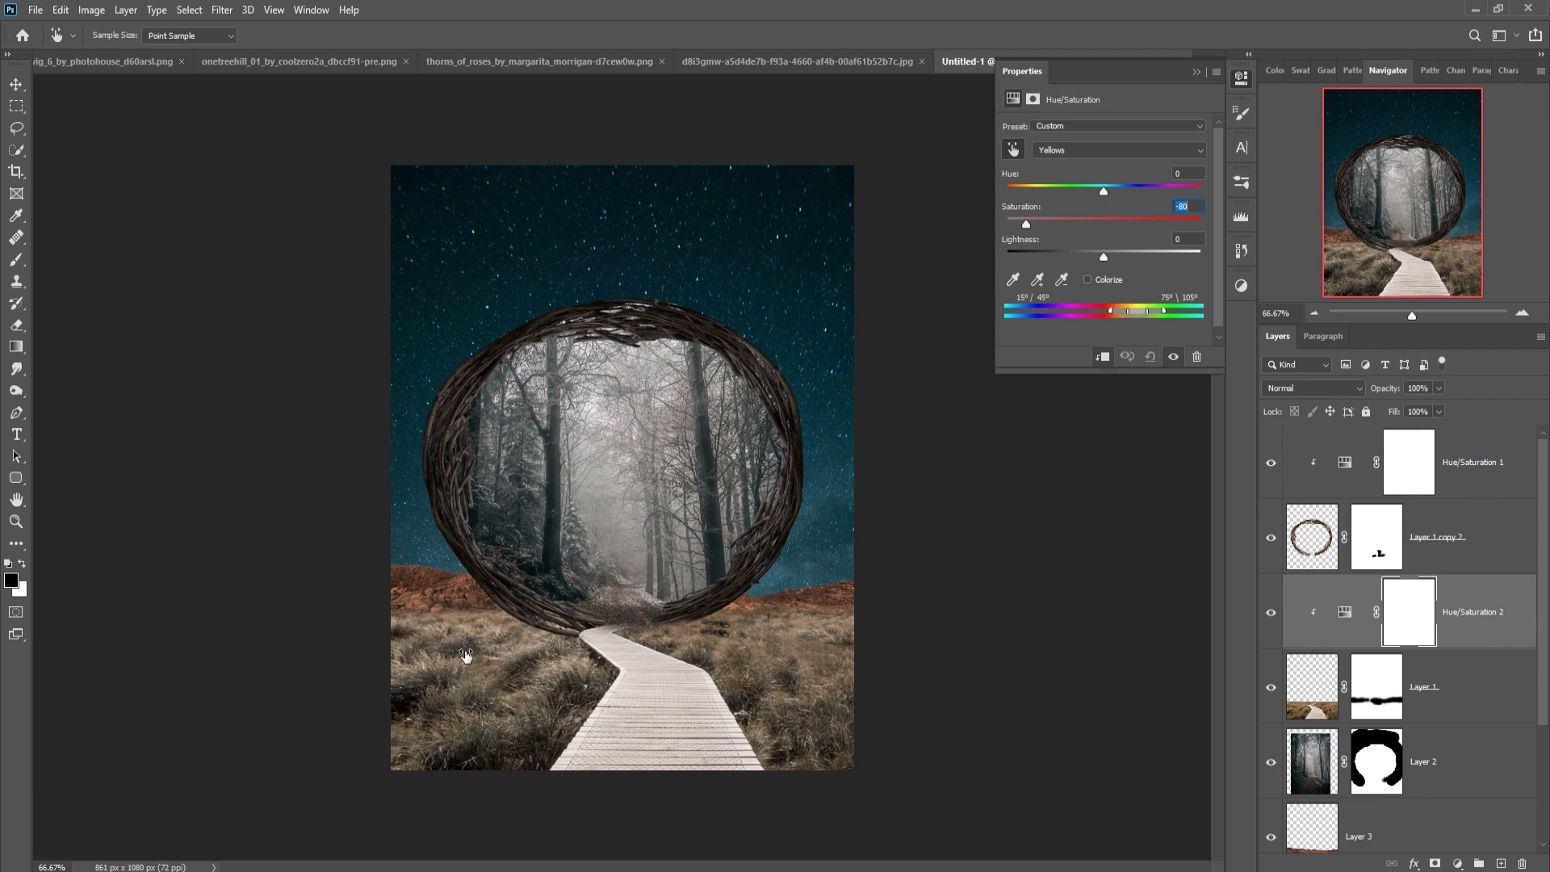
left_click(1196, 74)
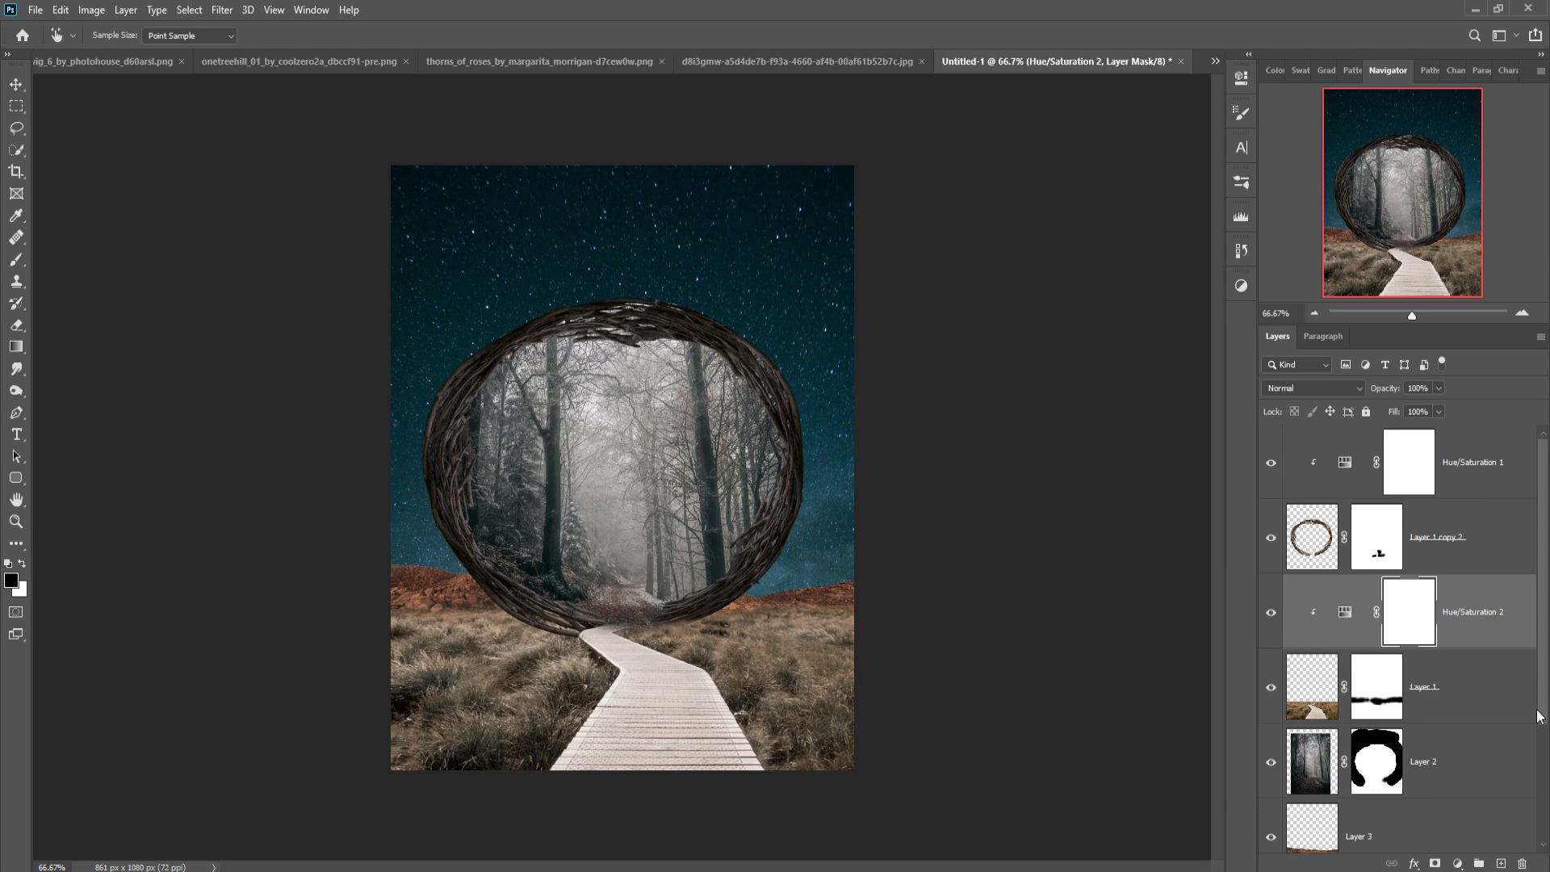
- Clip a Hue/Saturation layer to Layer 3 and drain the reds from the distant hill
scroll(1459, 706, "down", 2)
key("v")
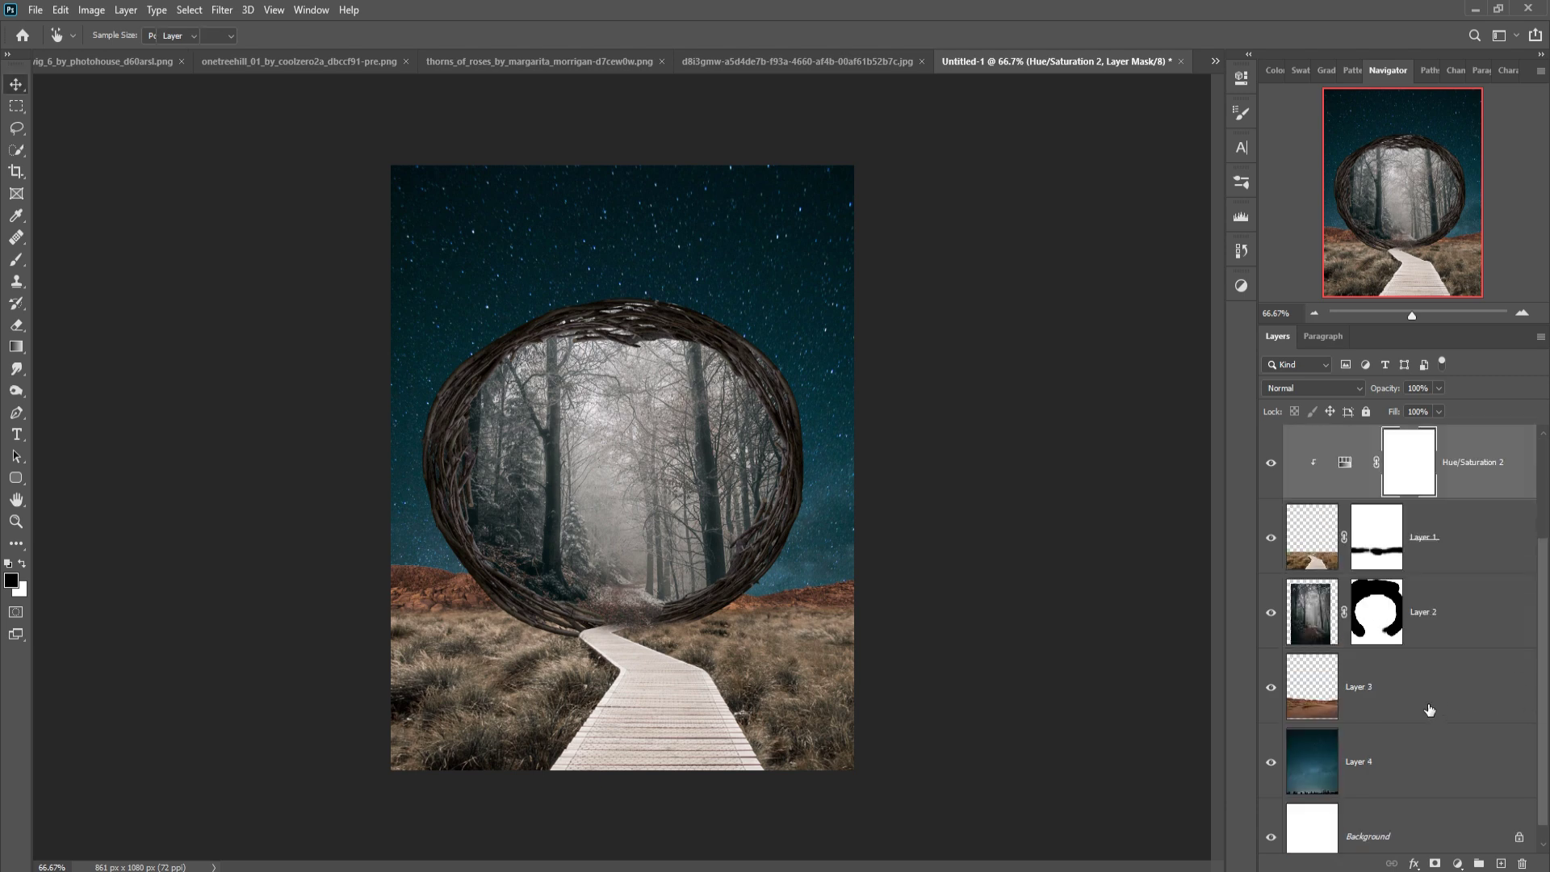
left_click(1436, 712)
left_click(1457, 863)
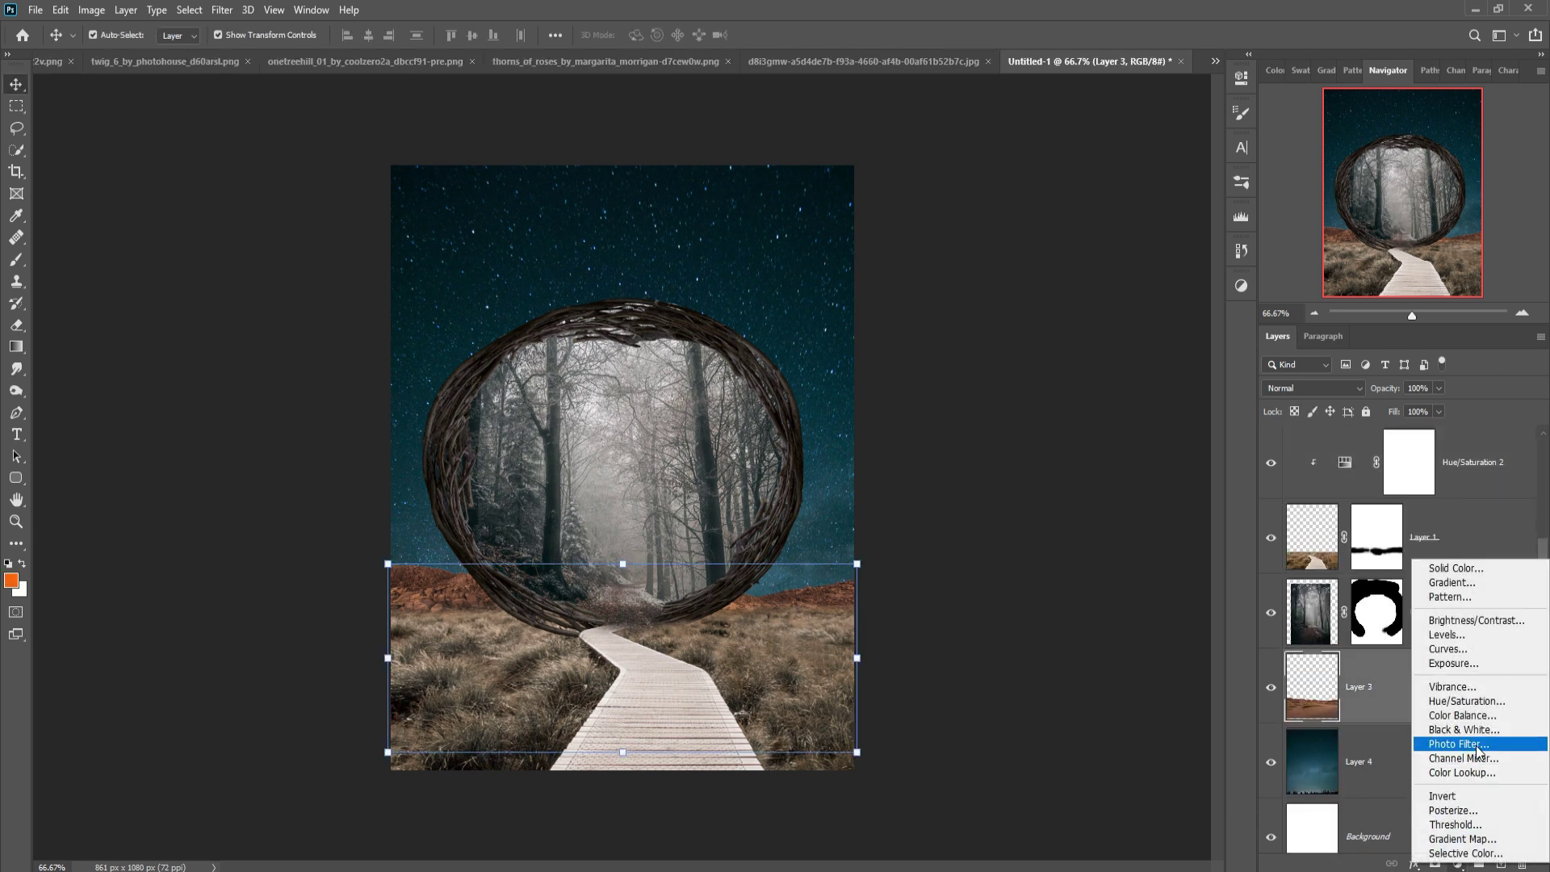
left_click(1453, 720)
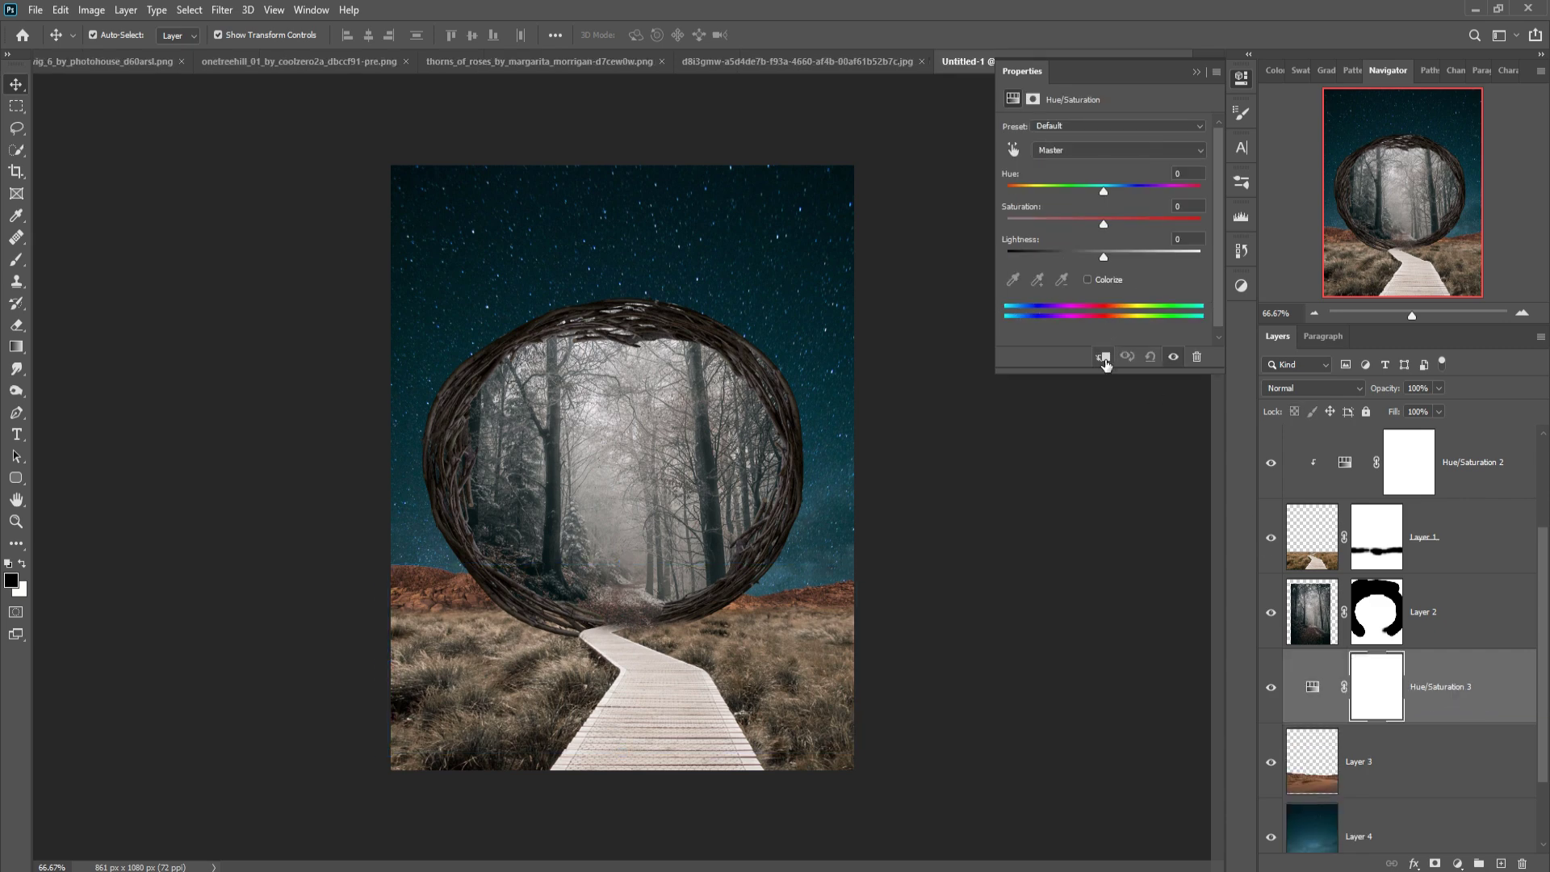
left_click(1103, 358)
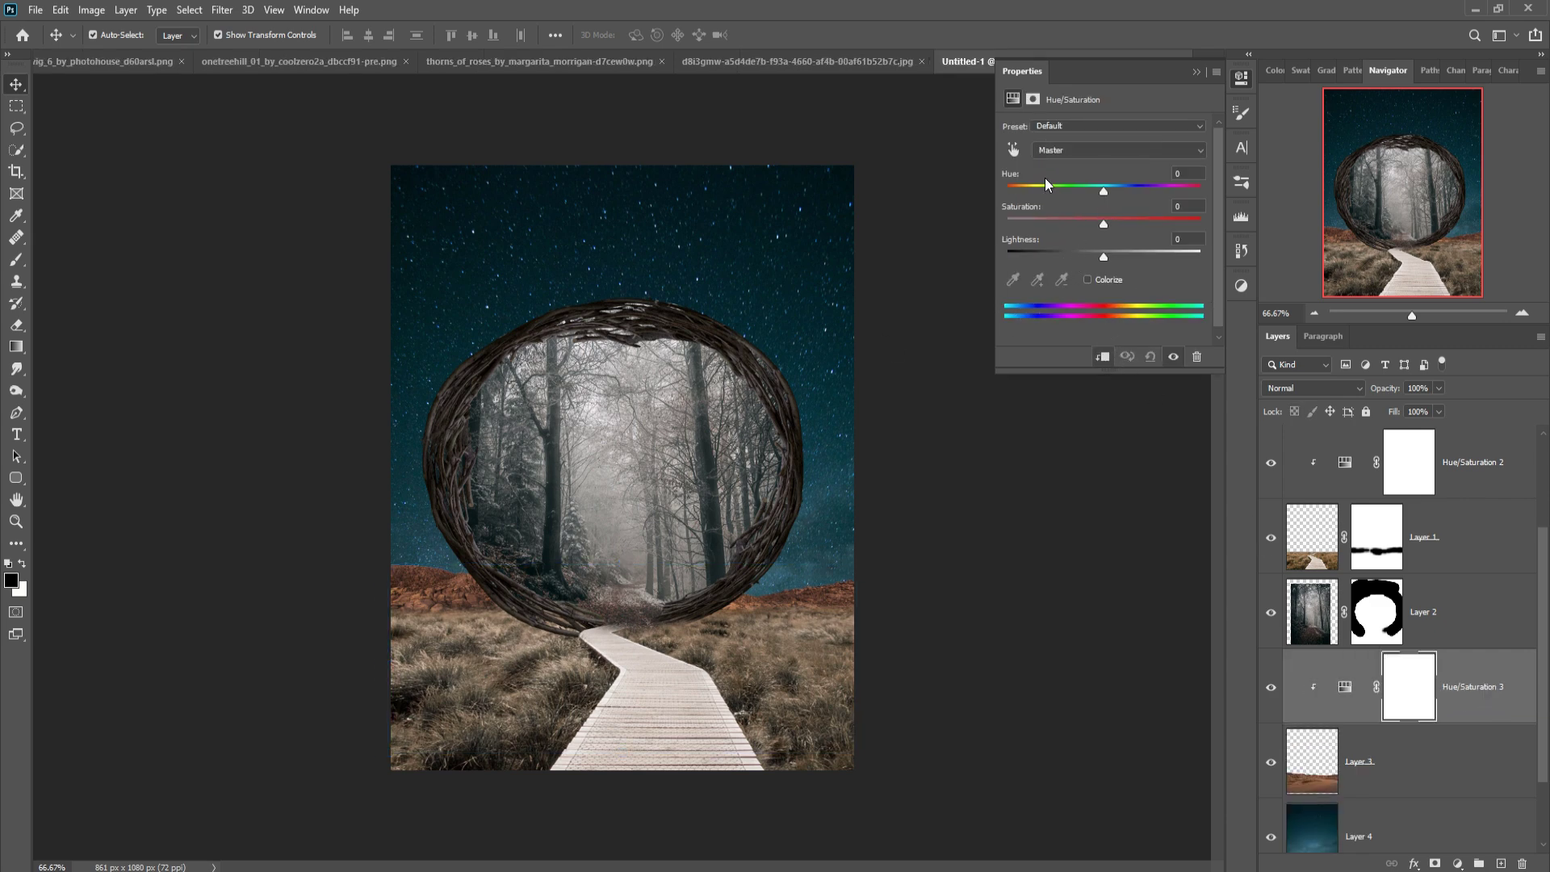
left_click(1014, 150)
left_click_drag(472, 604, 399, 590)
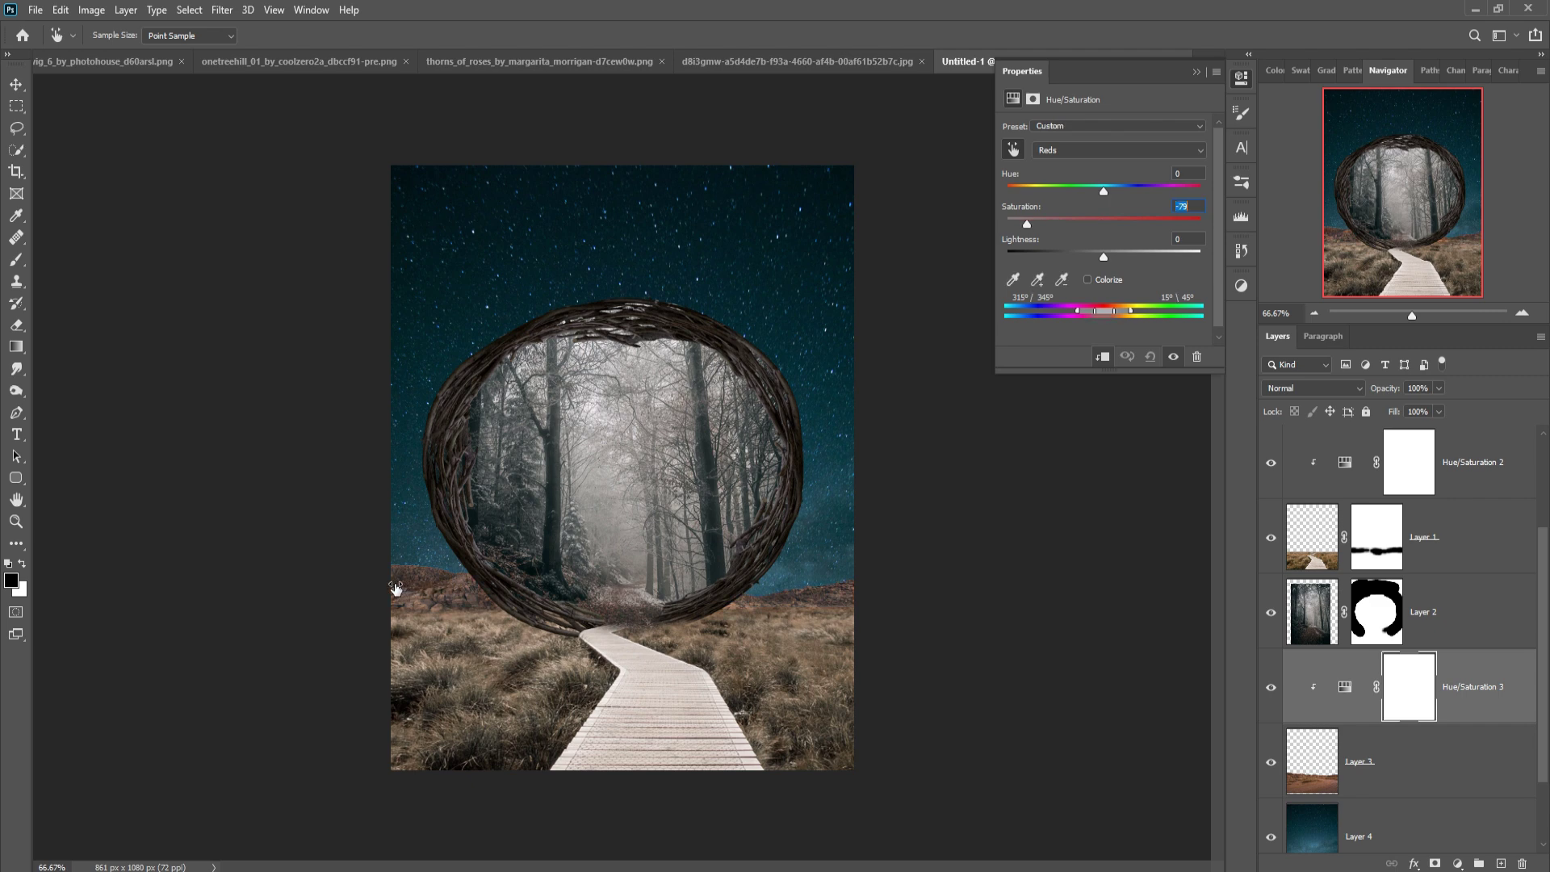
left_click(1195, 72)
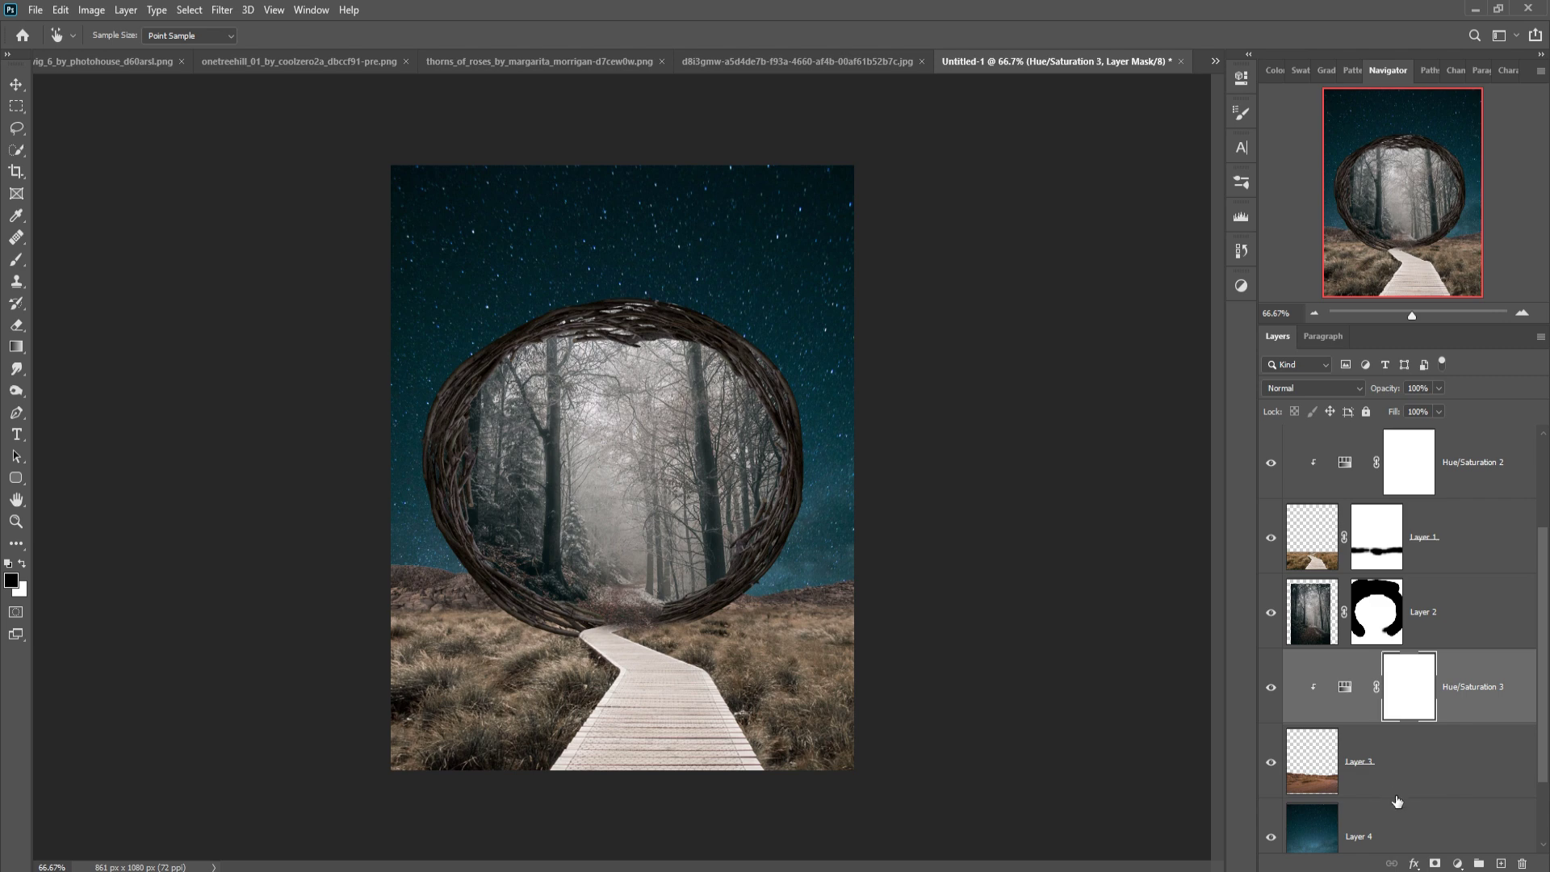
key("v")
key("ctrl+2")
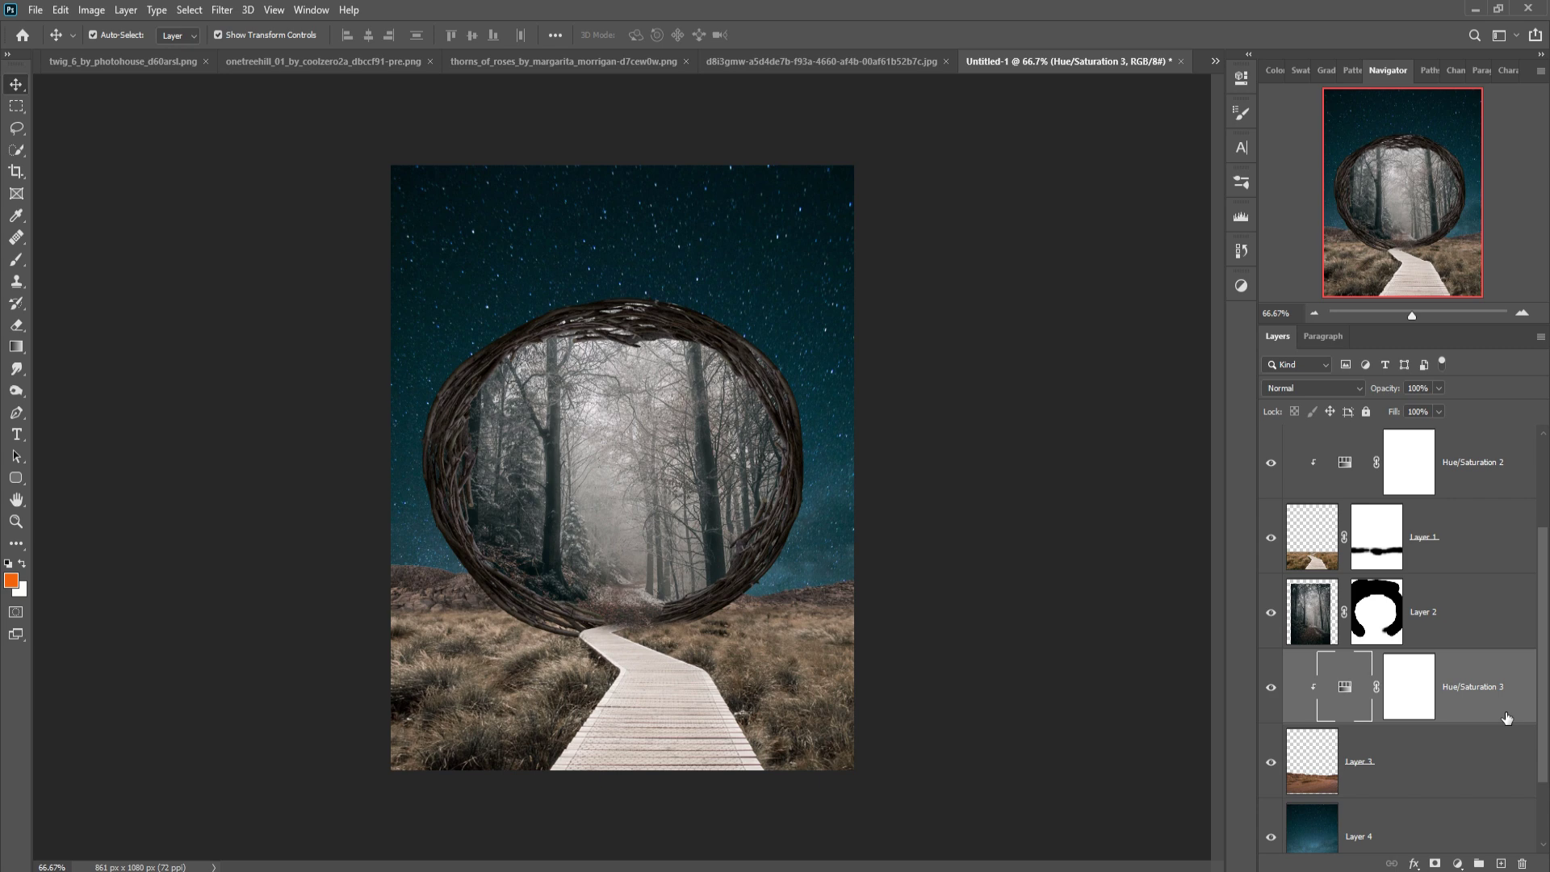
- Attempt Warp on the wrong layer, dismiss the error, and select the twig wreath layer
left_click(60, 10)
mouse_move(86, 394)
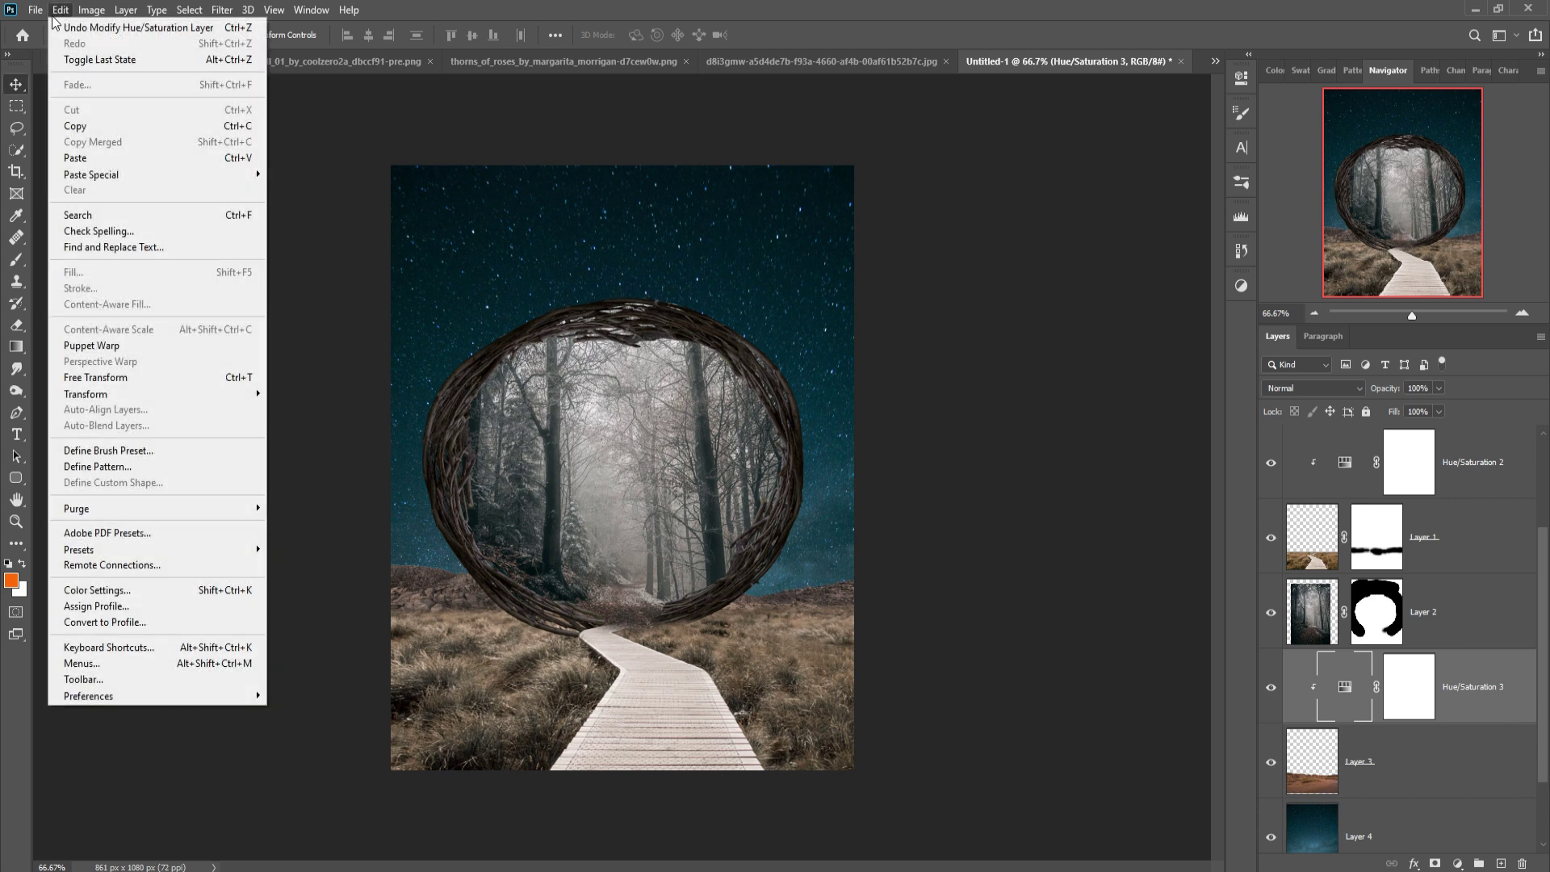
left_click(299, 508)
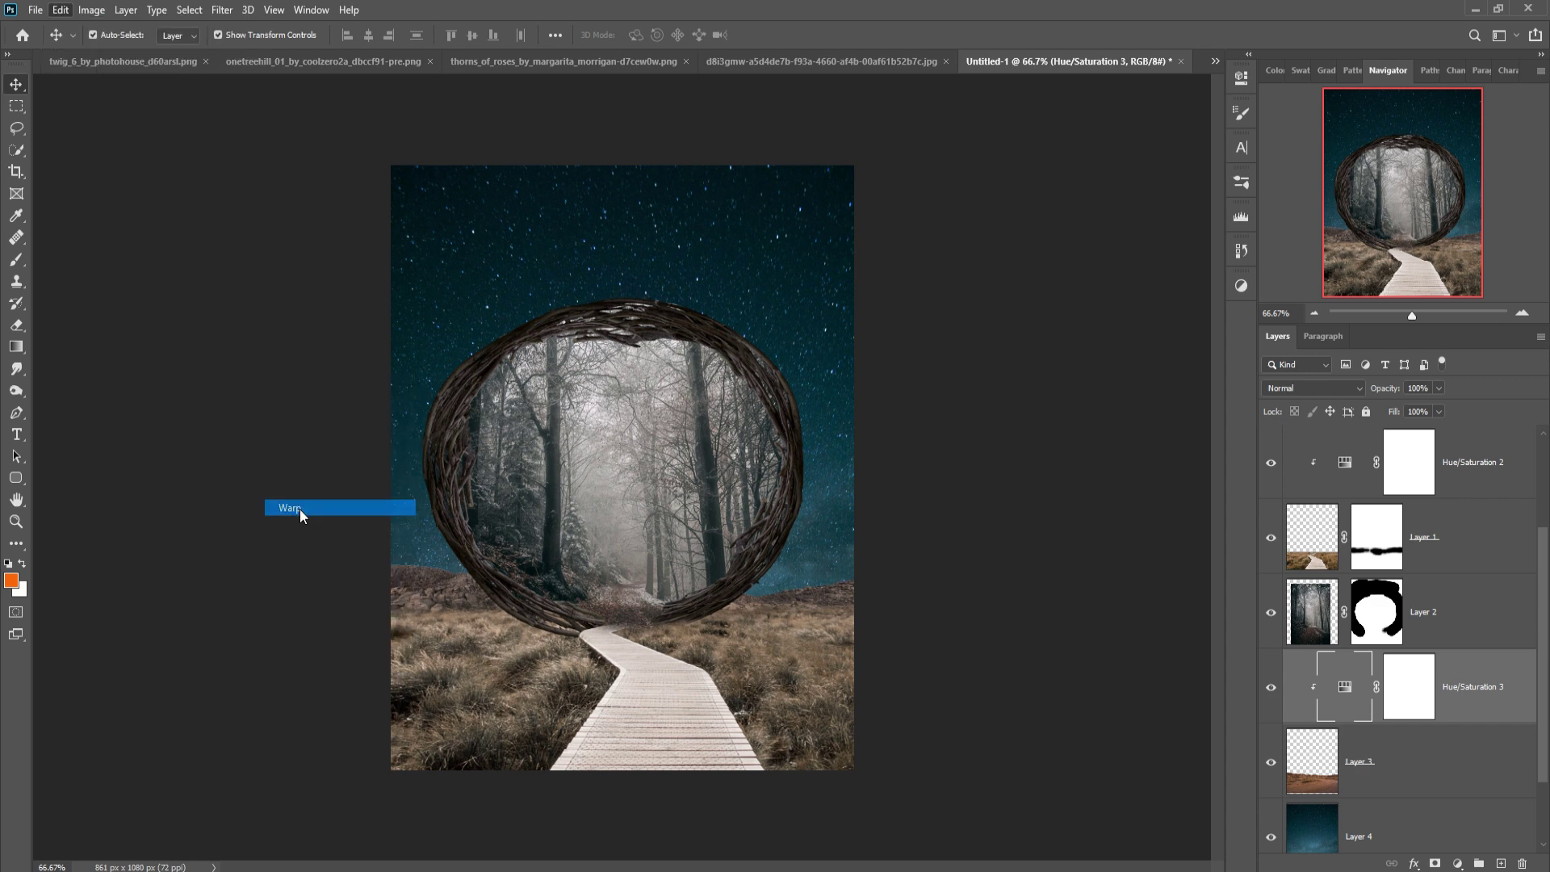
left_click(755, 331)
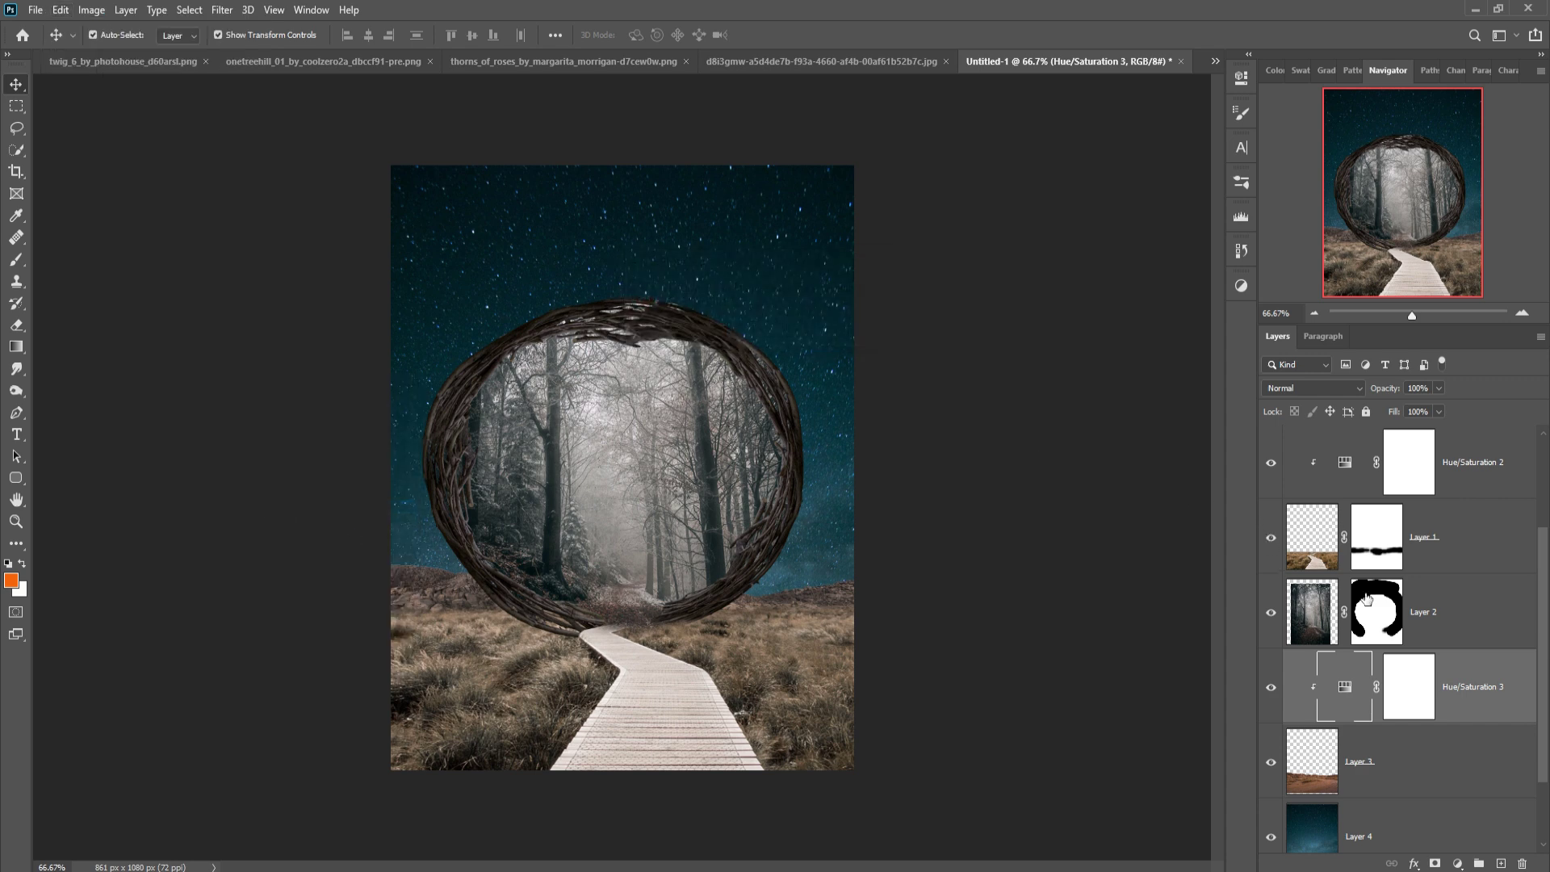
scroll(1367, 598, "up", 2)
left_click(1312, 537)
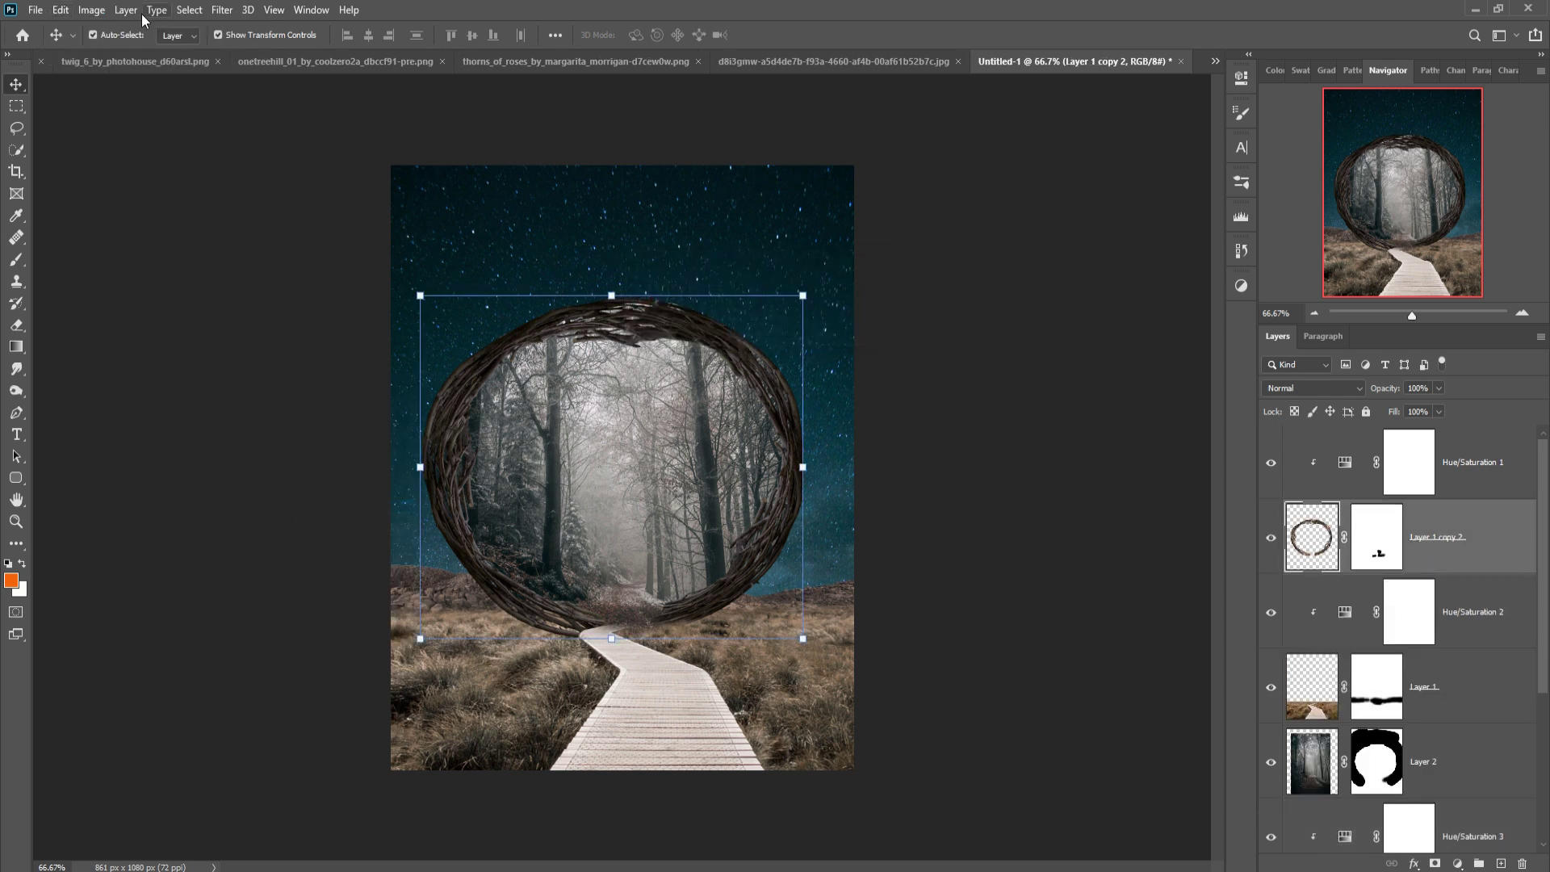
- Warp the wreath's bottom, left and top edges into a rounder ring and commit
left_click(61, 10)
mouse_move(85, 394)
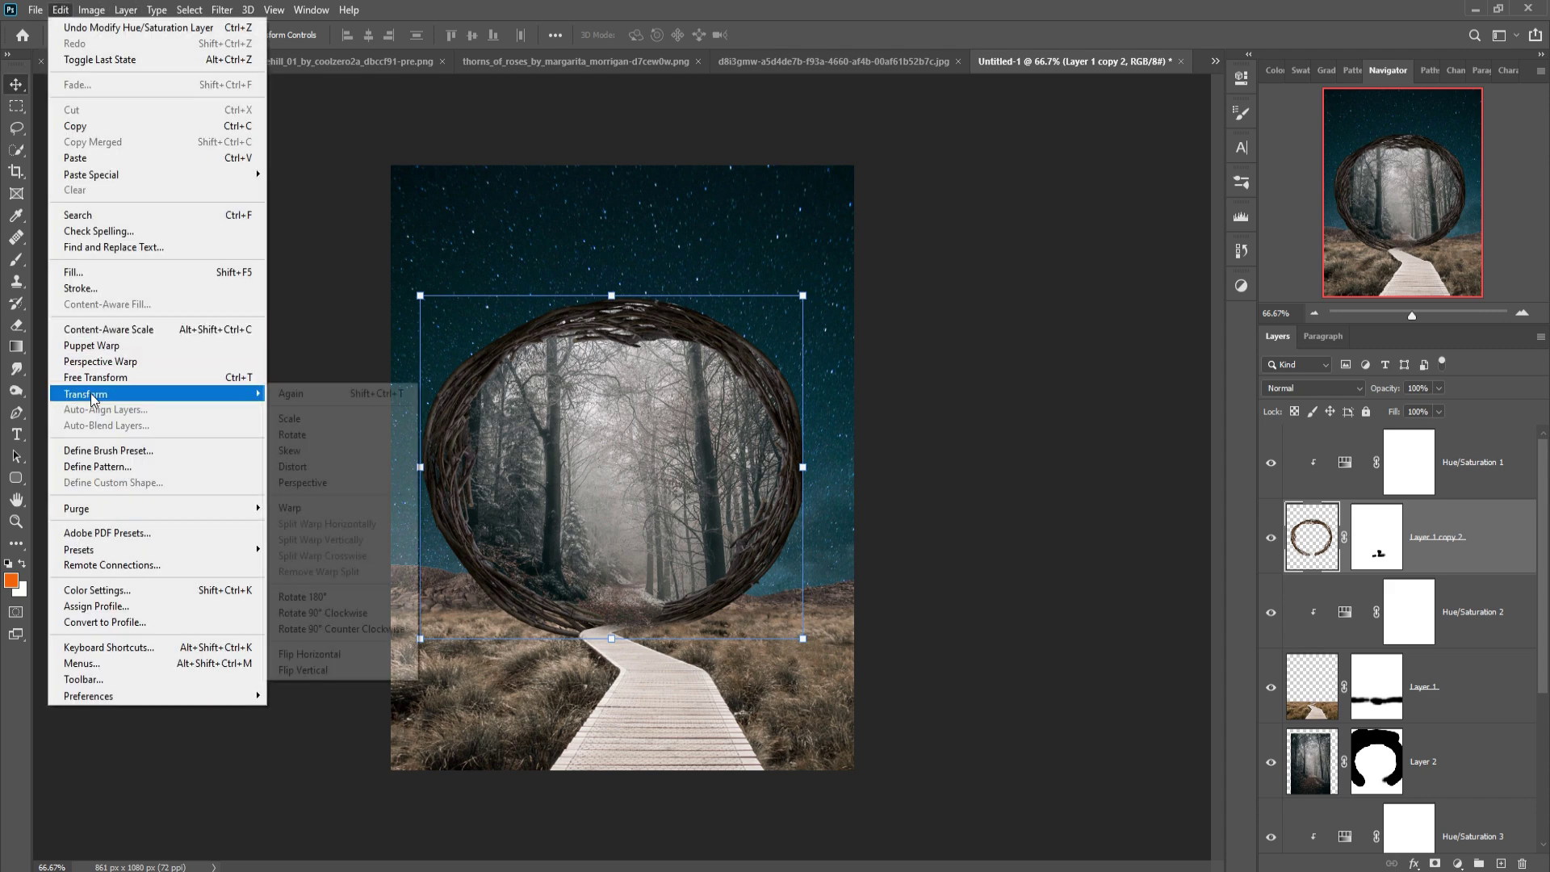
left_click(292, 508)
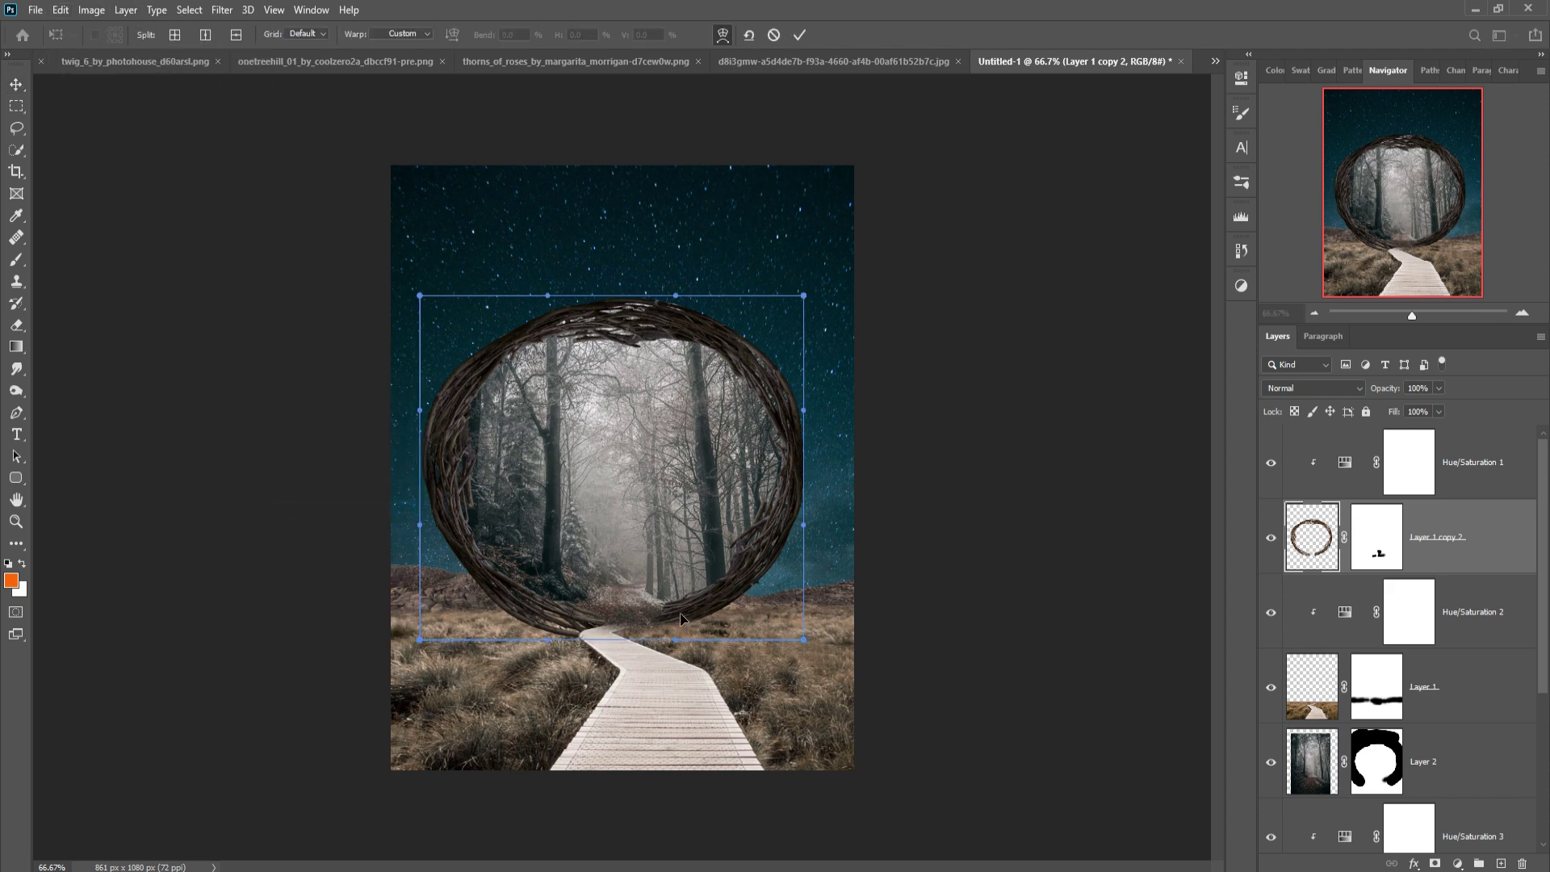
left_click_drag(680, 619, 680, 630)
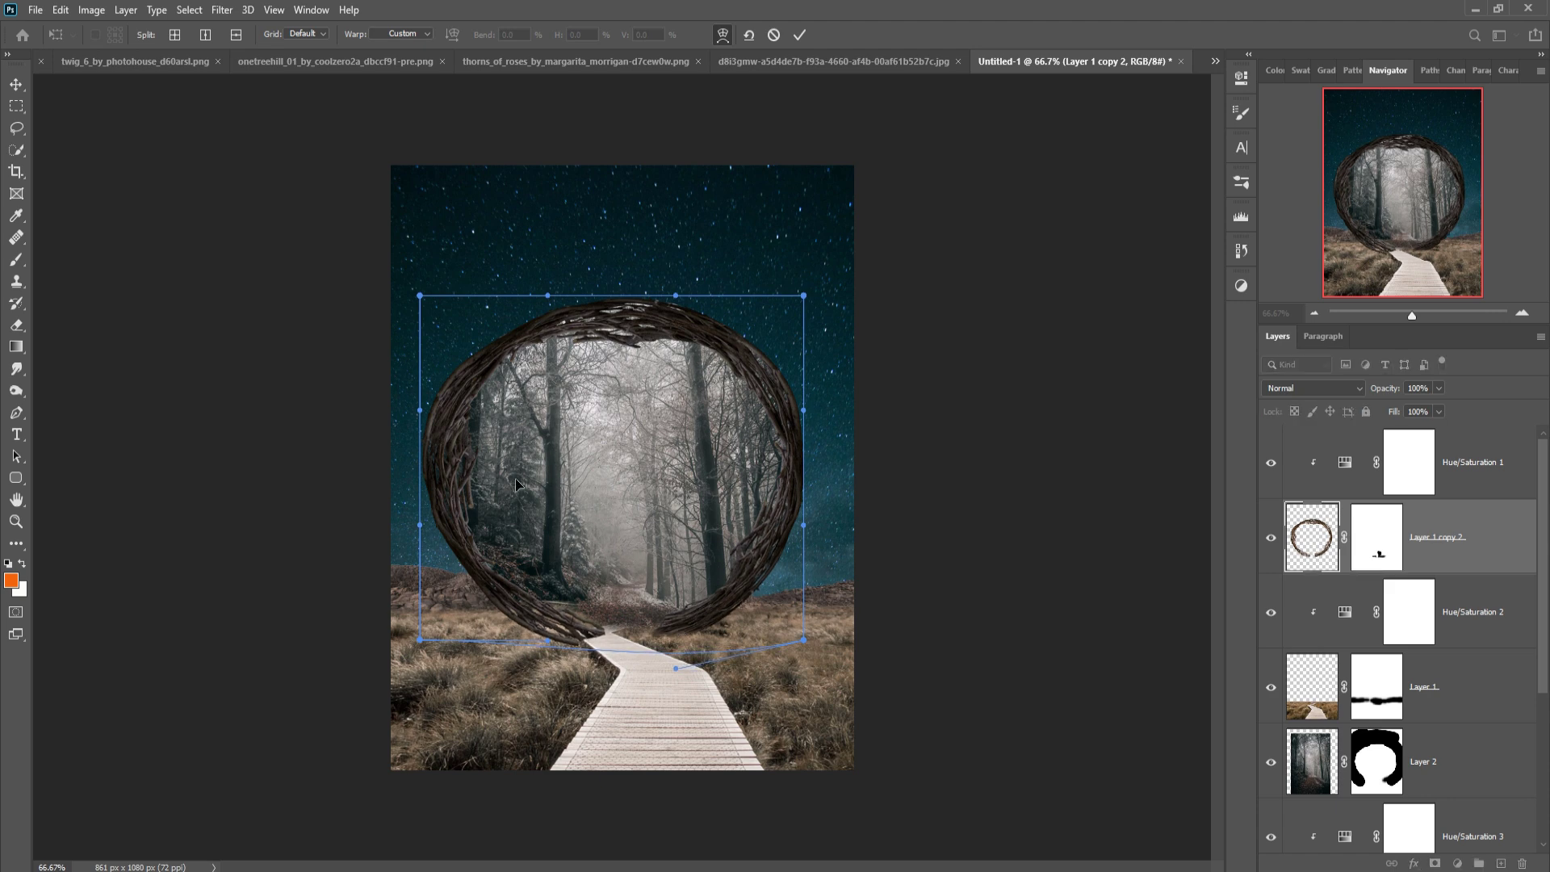
left_click_drag(441, 460, 450, 458)
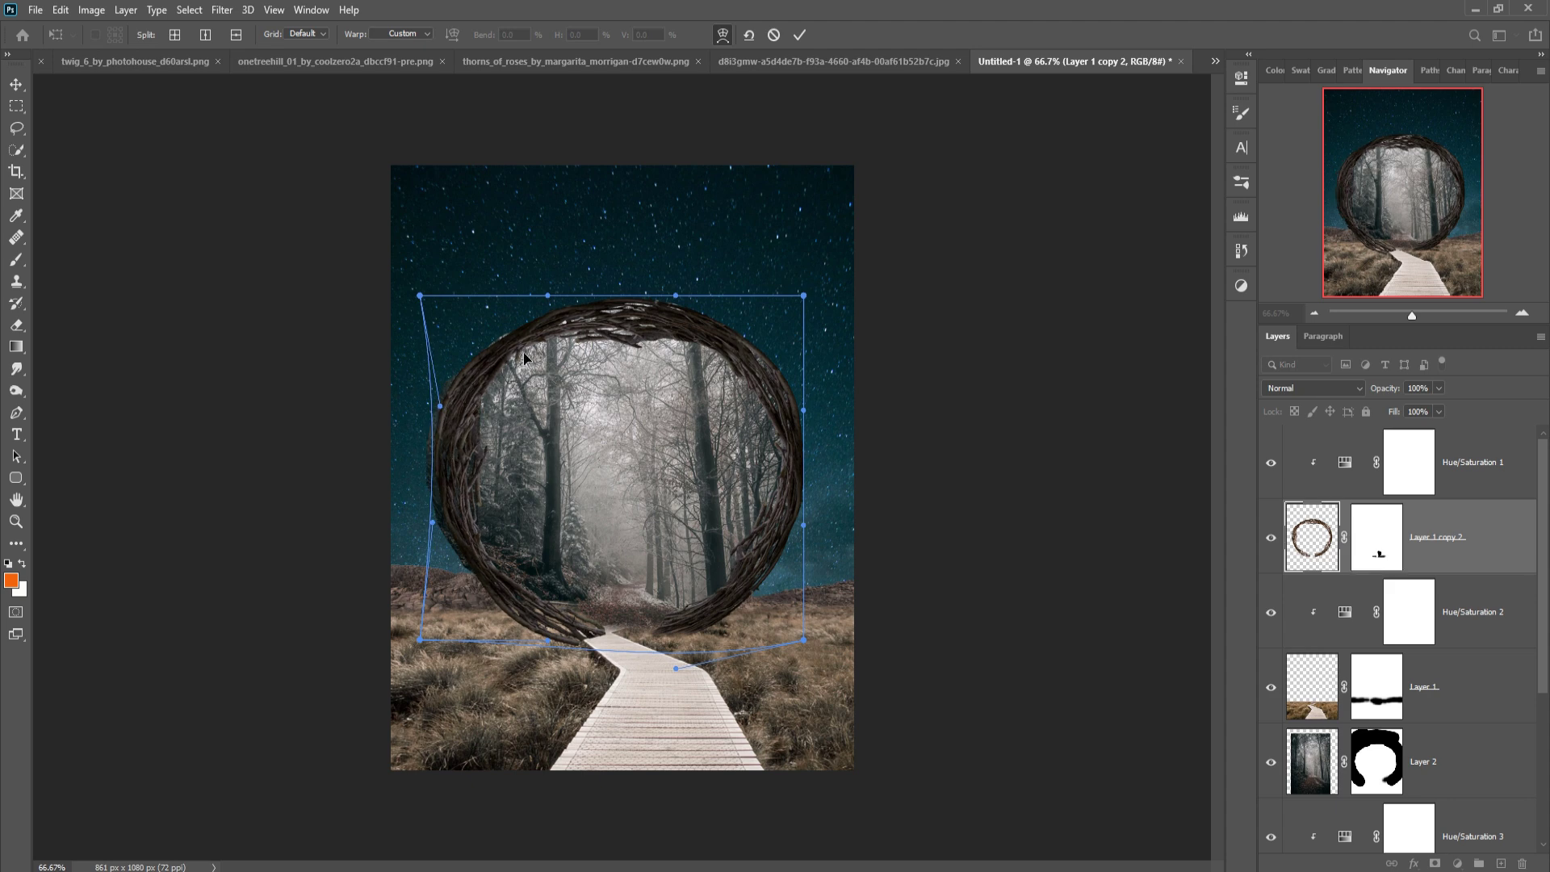
left_click_drag(530, 352, 528, 347)
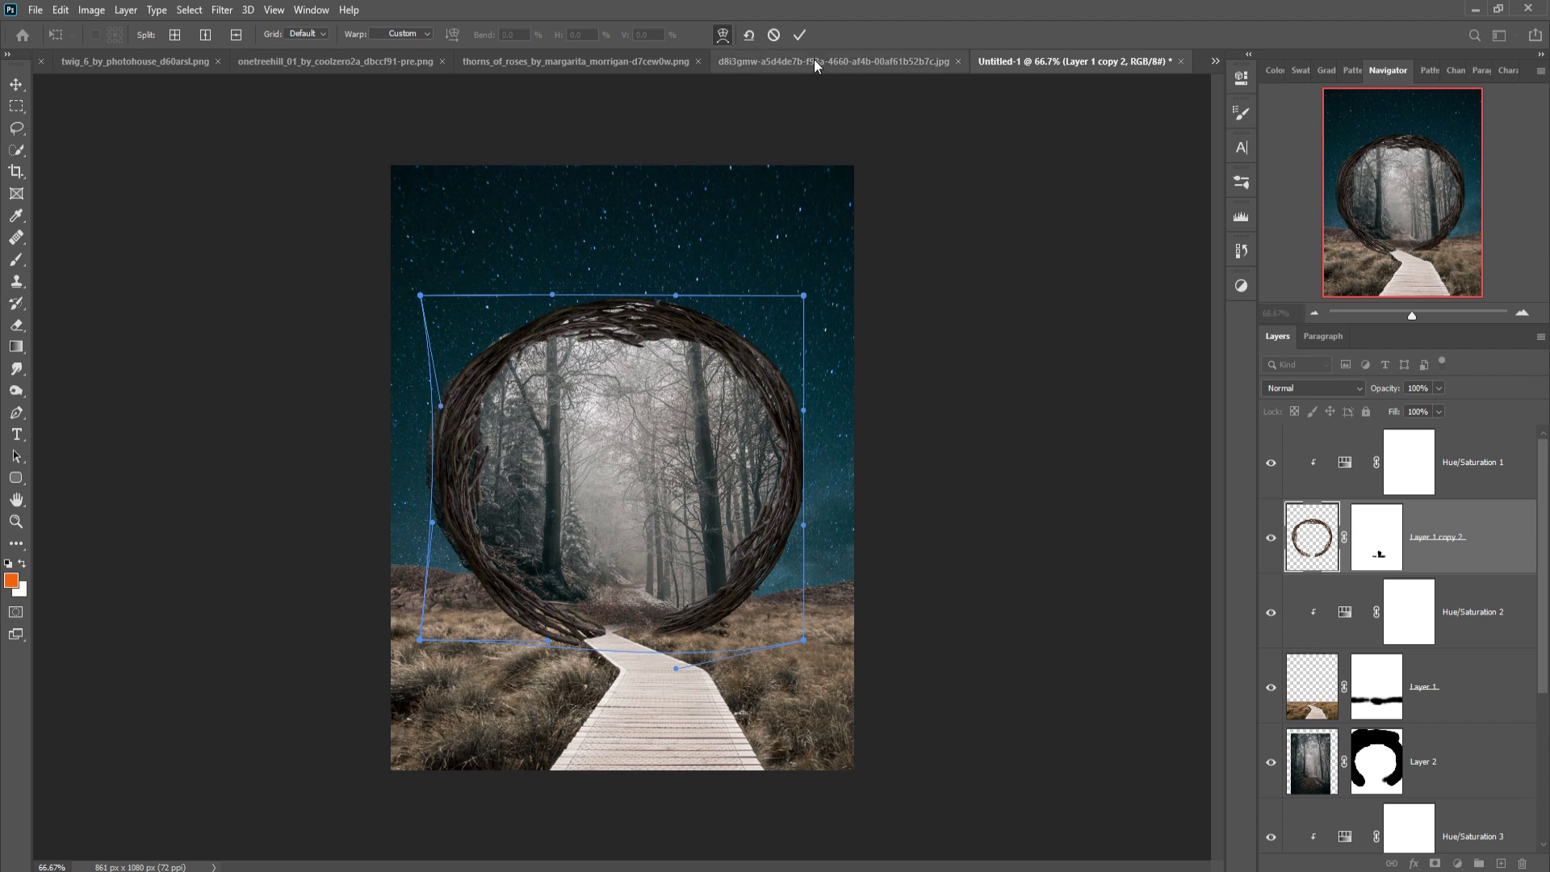
left_click(800, 35)
left_click(1380, 545)
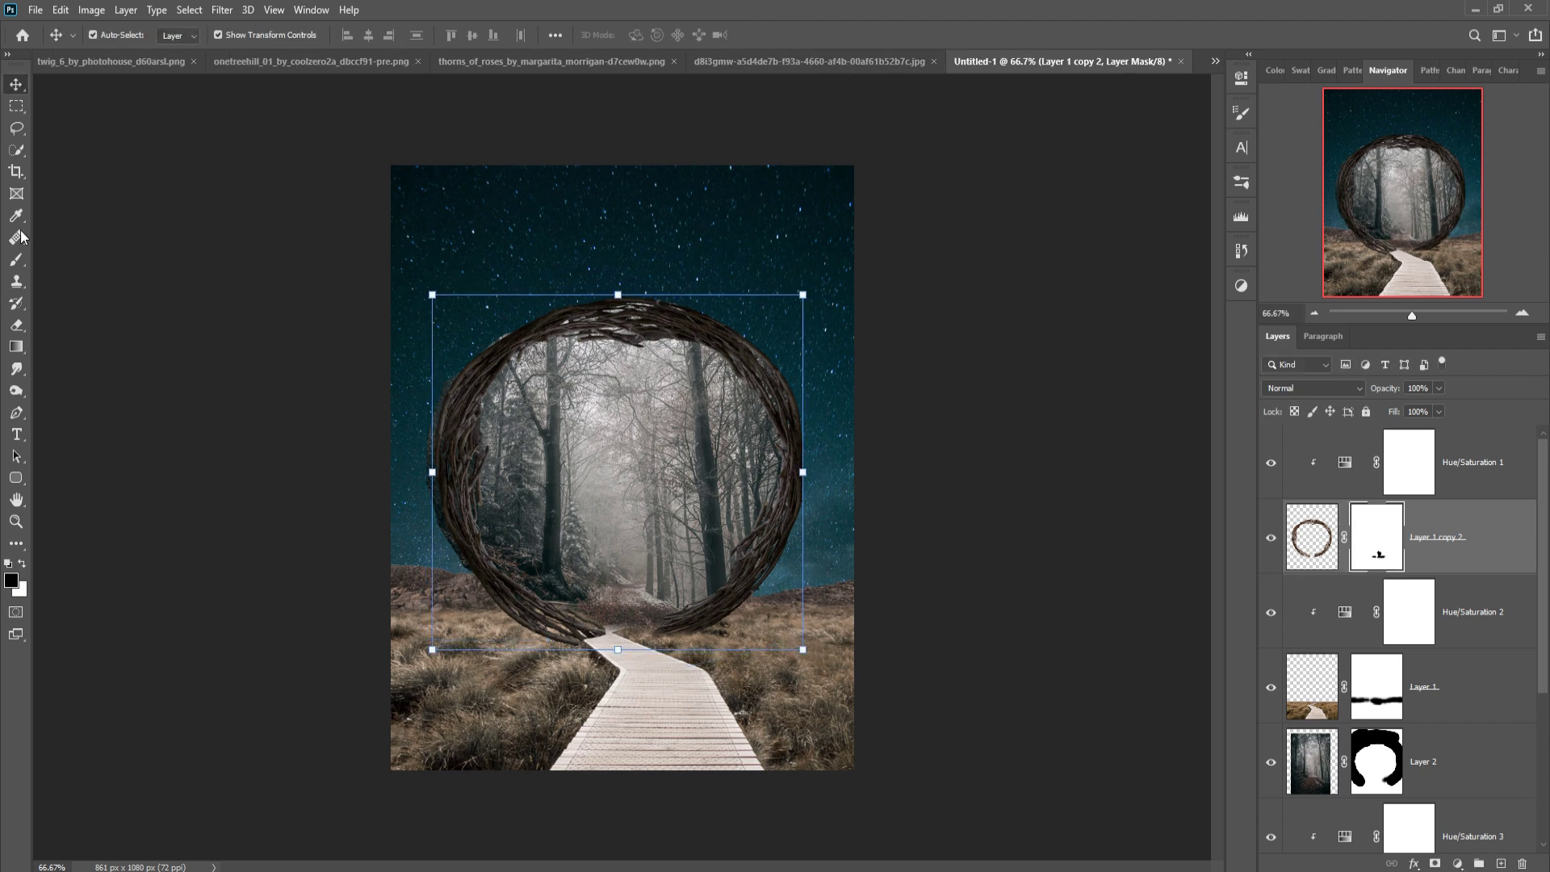
- Mask the wreath's rough upper-left edge with a hard round brush and trim forest fringe outside the ring
left_click(17, 260)
left_click_drag(458, 376, 419, 516)
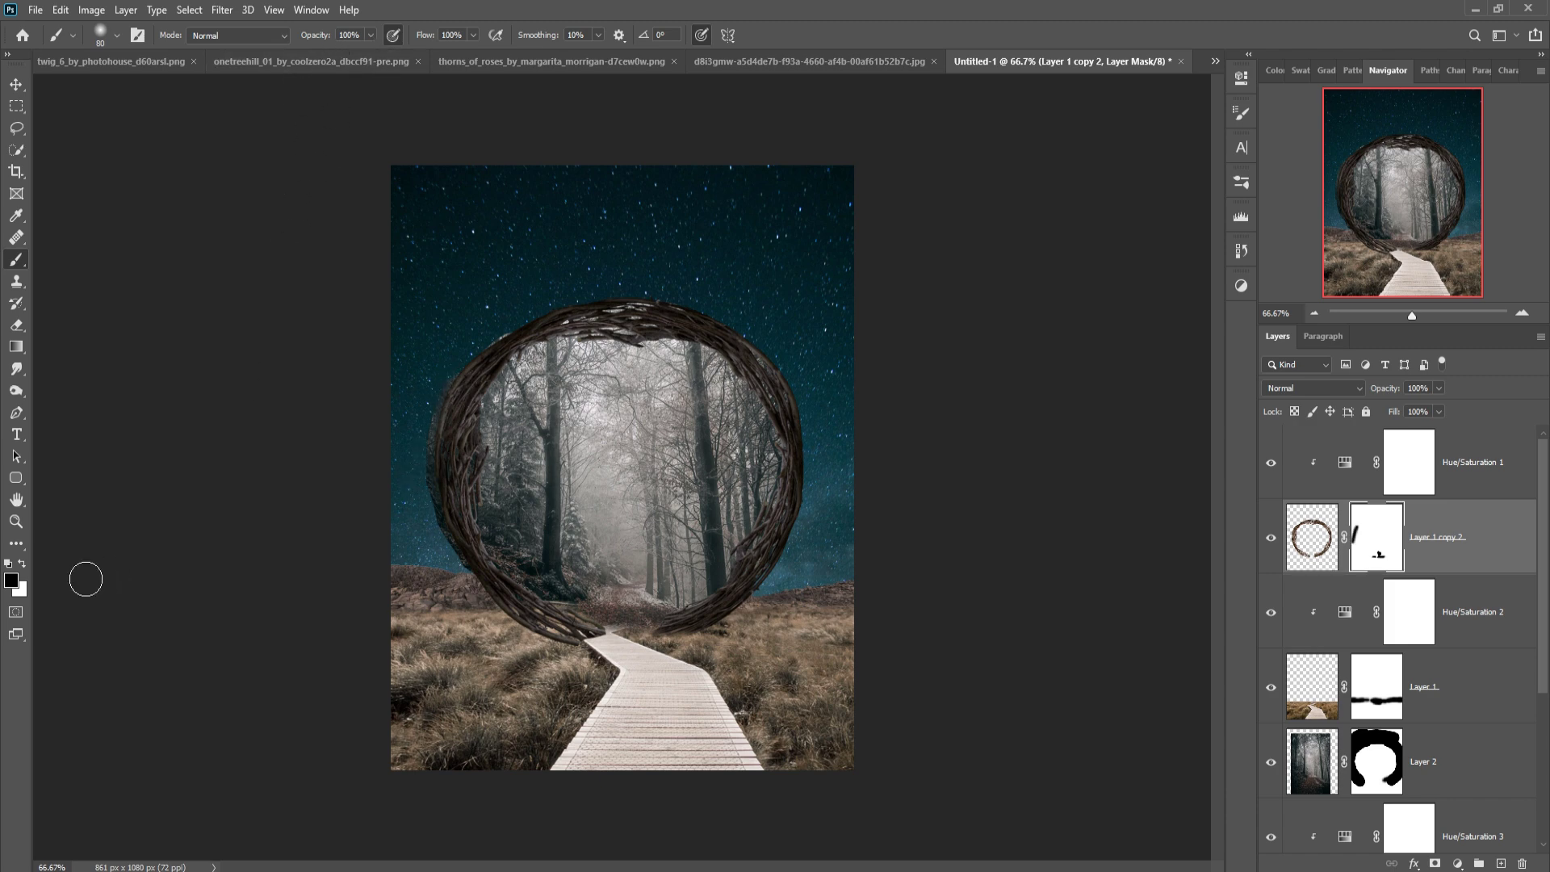
left_click(117, 40)
double_click(271, 228)
left_click_drag(517, 319, 472, 371)
left_click(1387, 757)
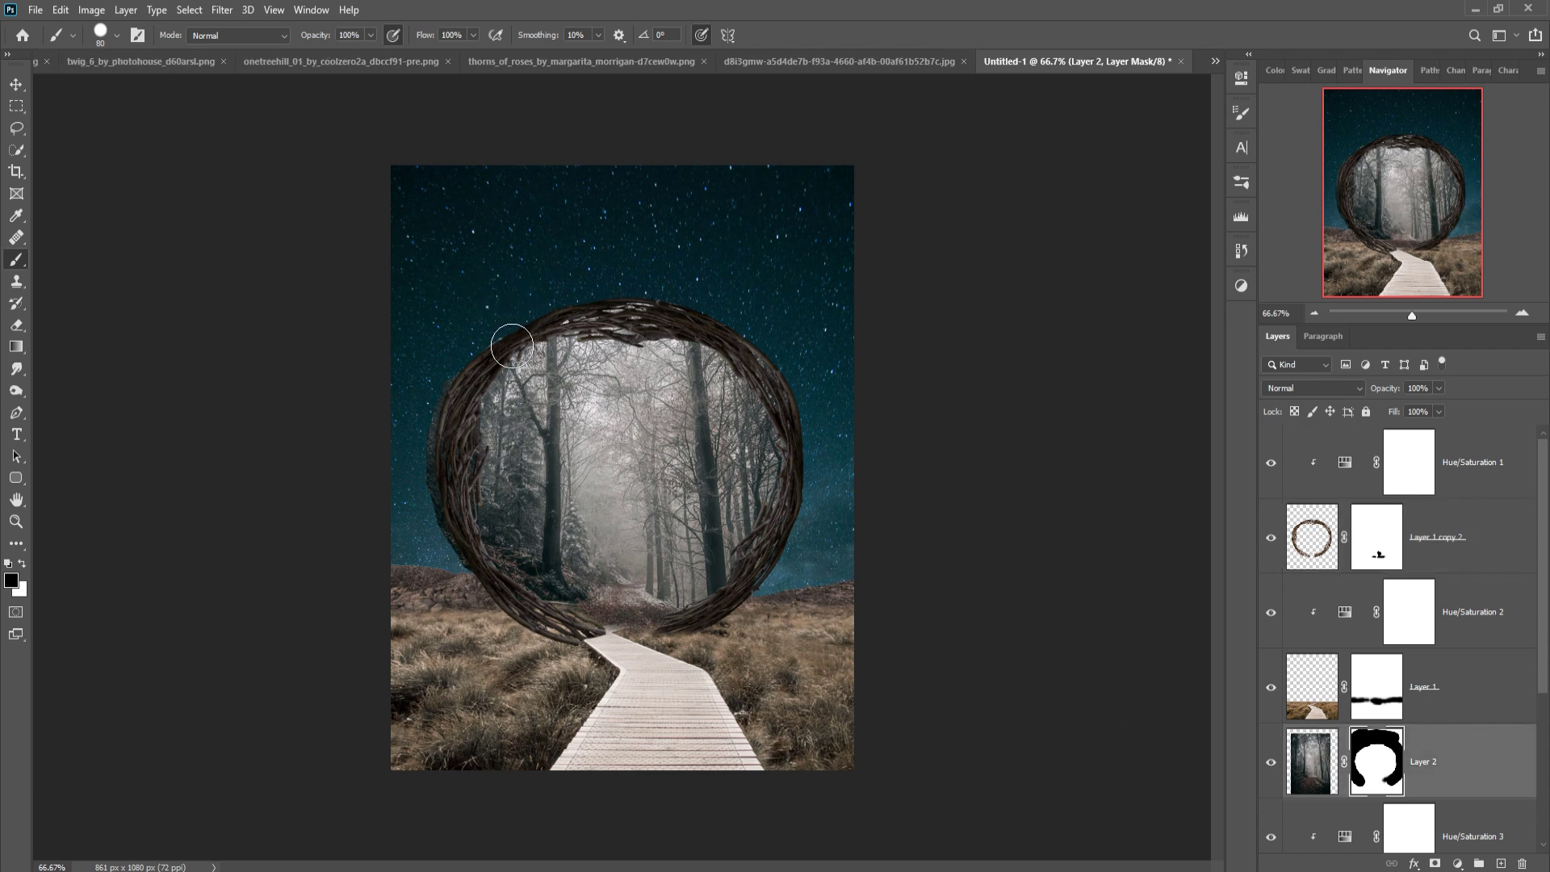
left_click_drag(458, 397, 447, 557)
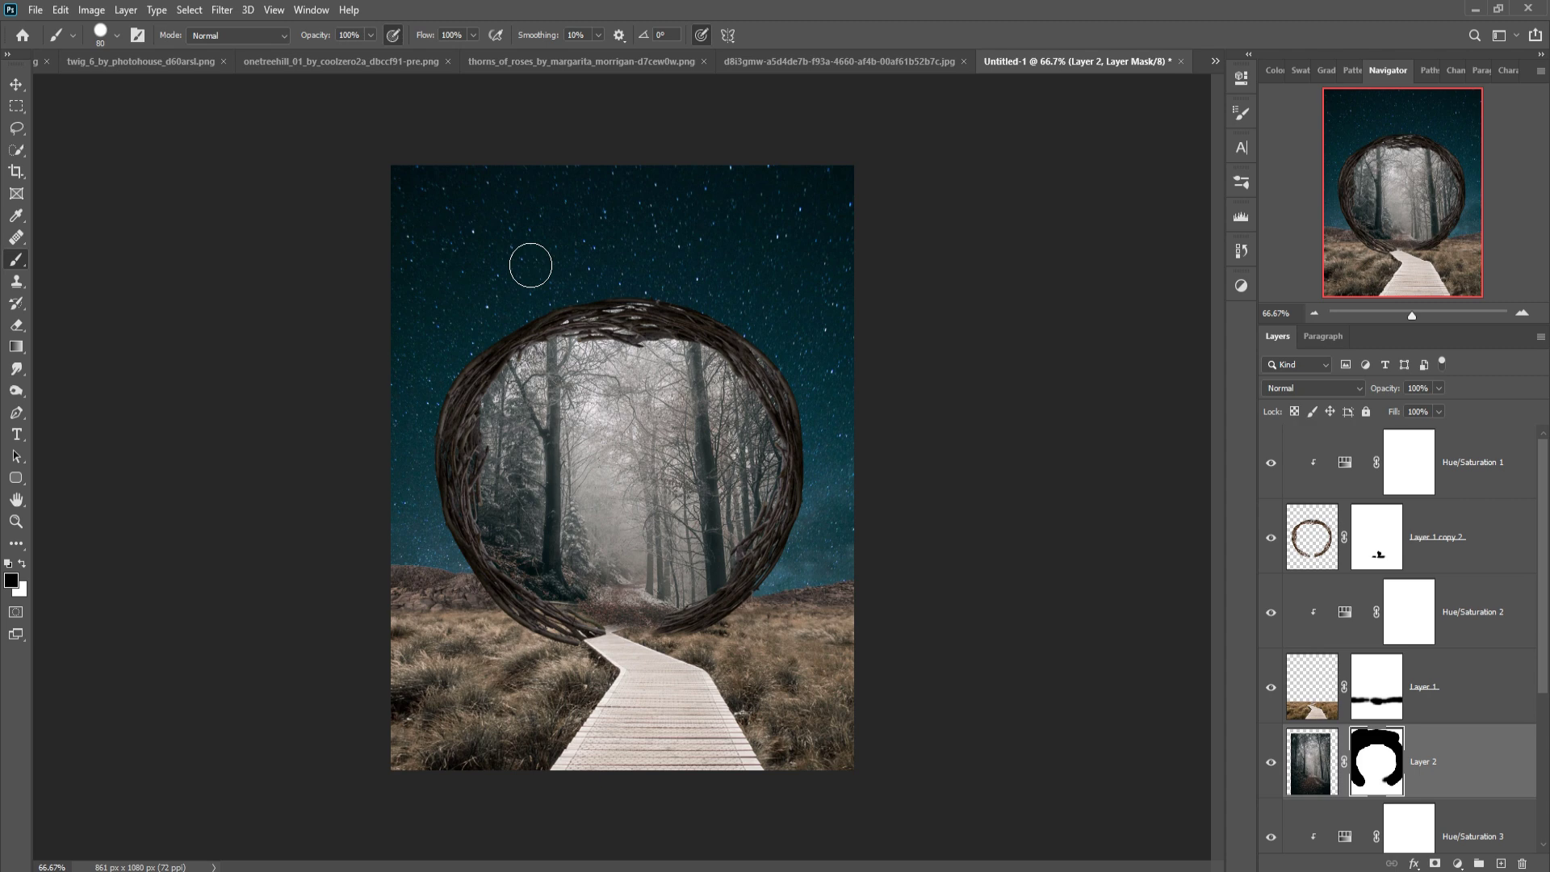
left_click(13, 85)
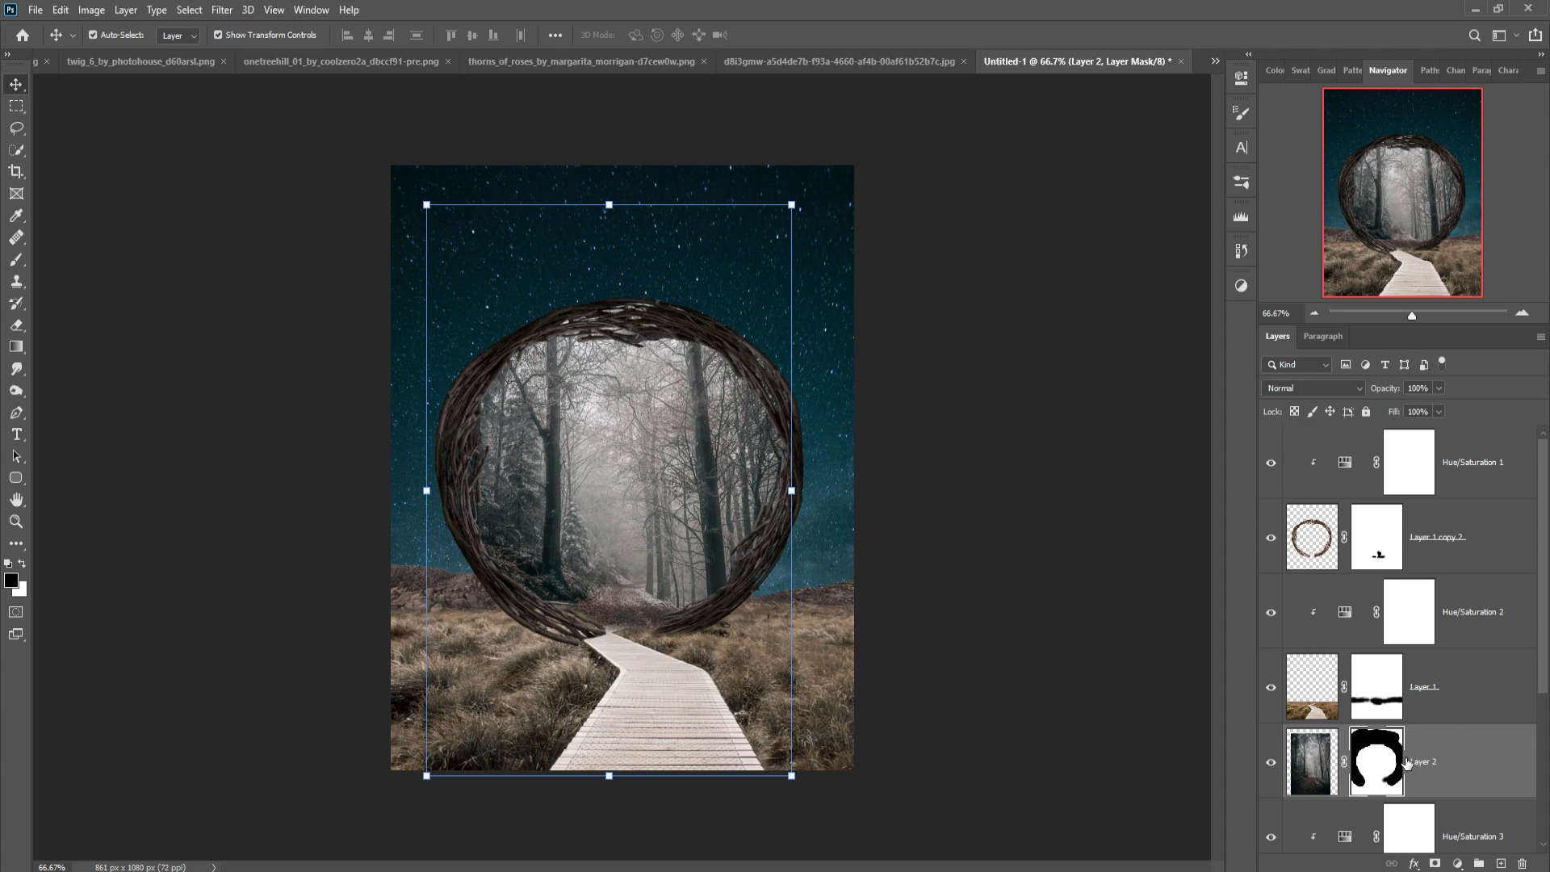
- Mask the ring's lower end over the boardwalk, restoring part along the path, then bring up the landscape photo
left_click(1386, 558)
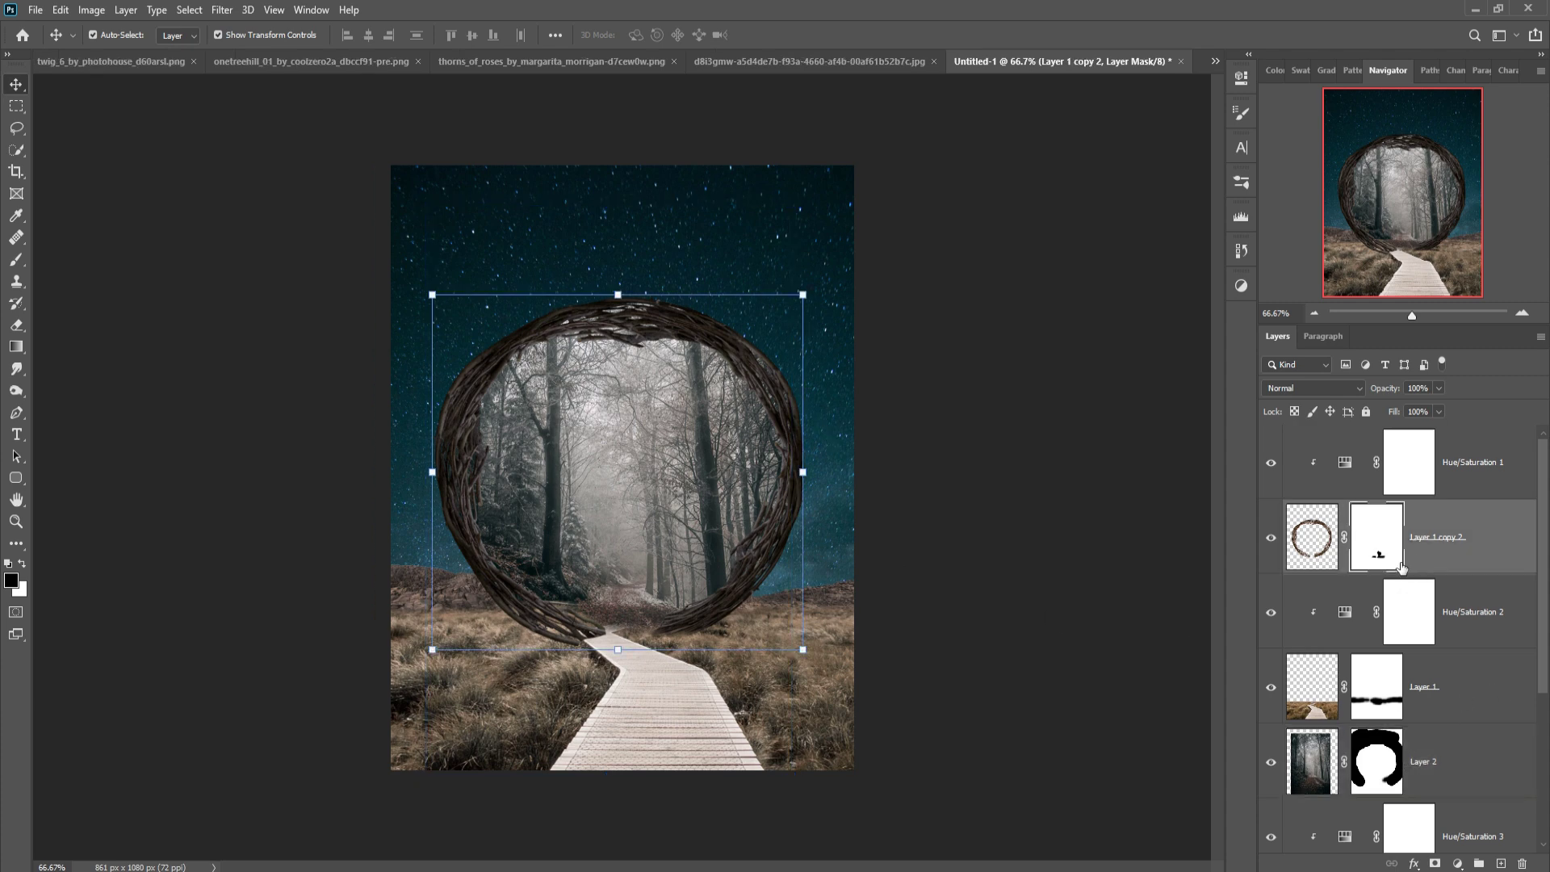
left_click(16, 261)
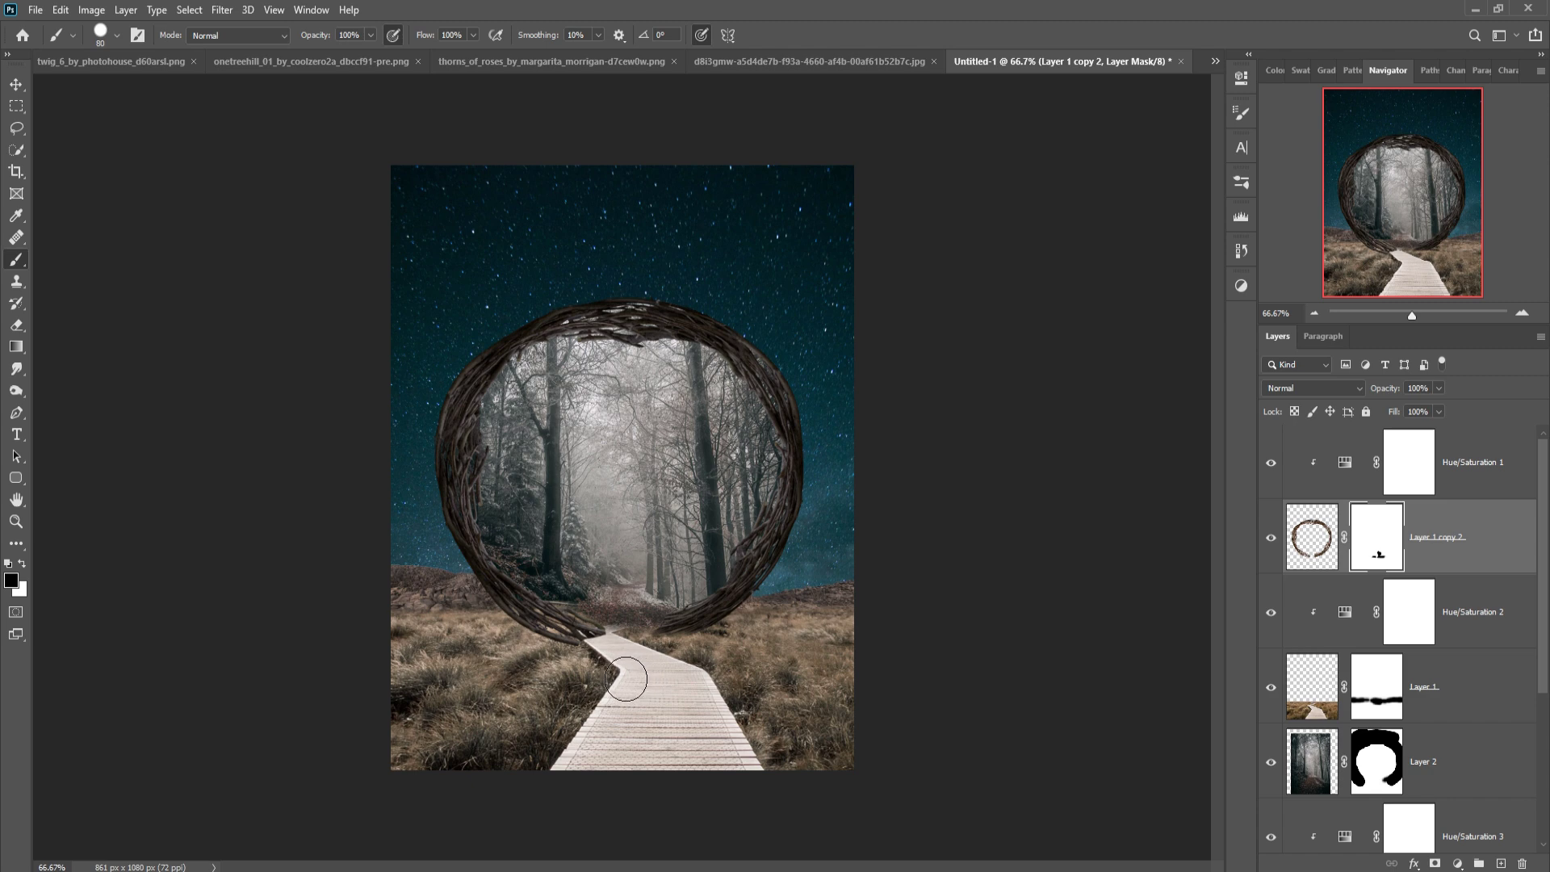
left_click_drag(625, 679, 625, 673)
mouse_move(626, 674)
left_mouse_down()
mouse_move(609, 672)
mouse_move(626, 694)
left_mouse_up()
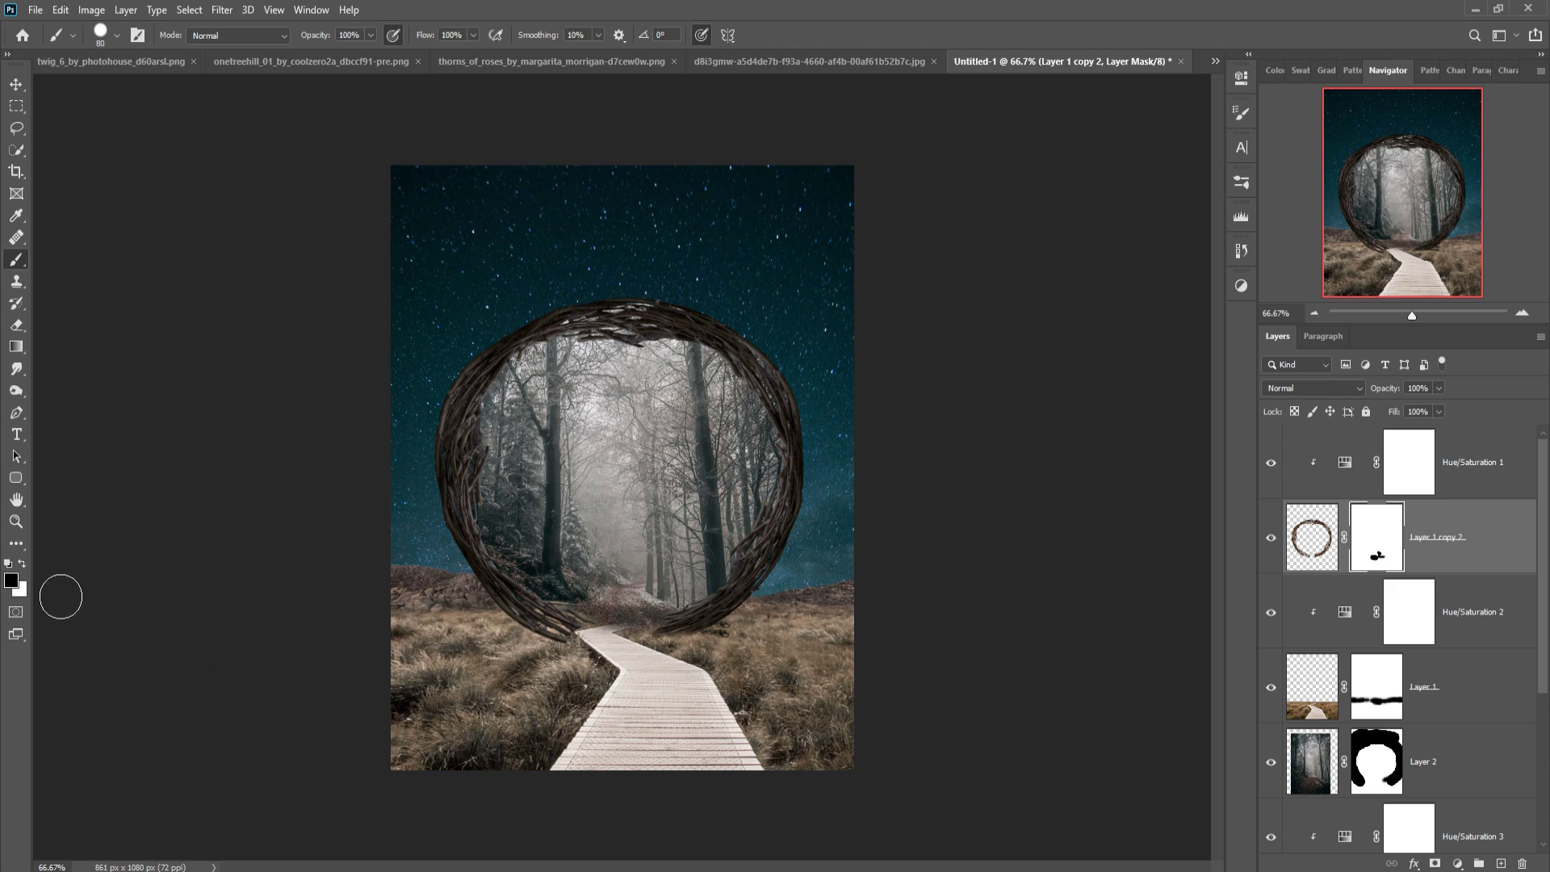
left_click(22, 565)
left_click_drag(598, 694, 605, 746)
left_click(16, 84)
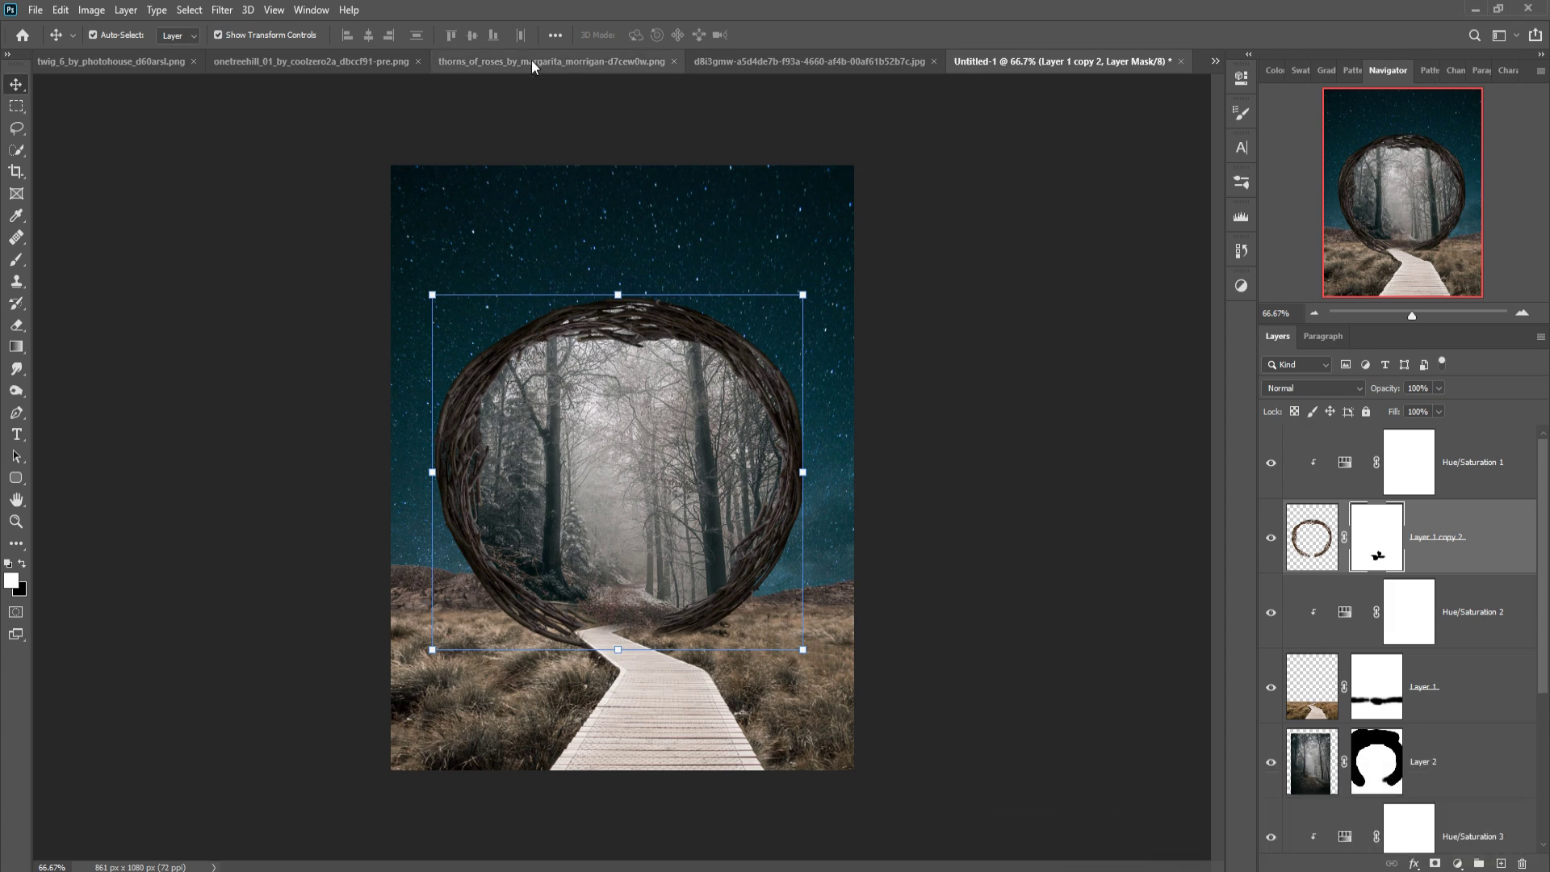
left_click(728, 60)
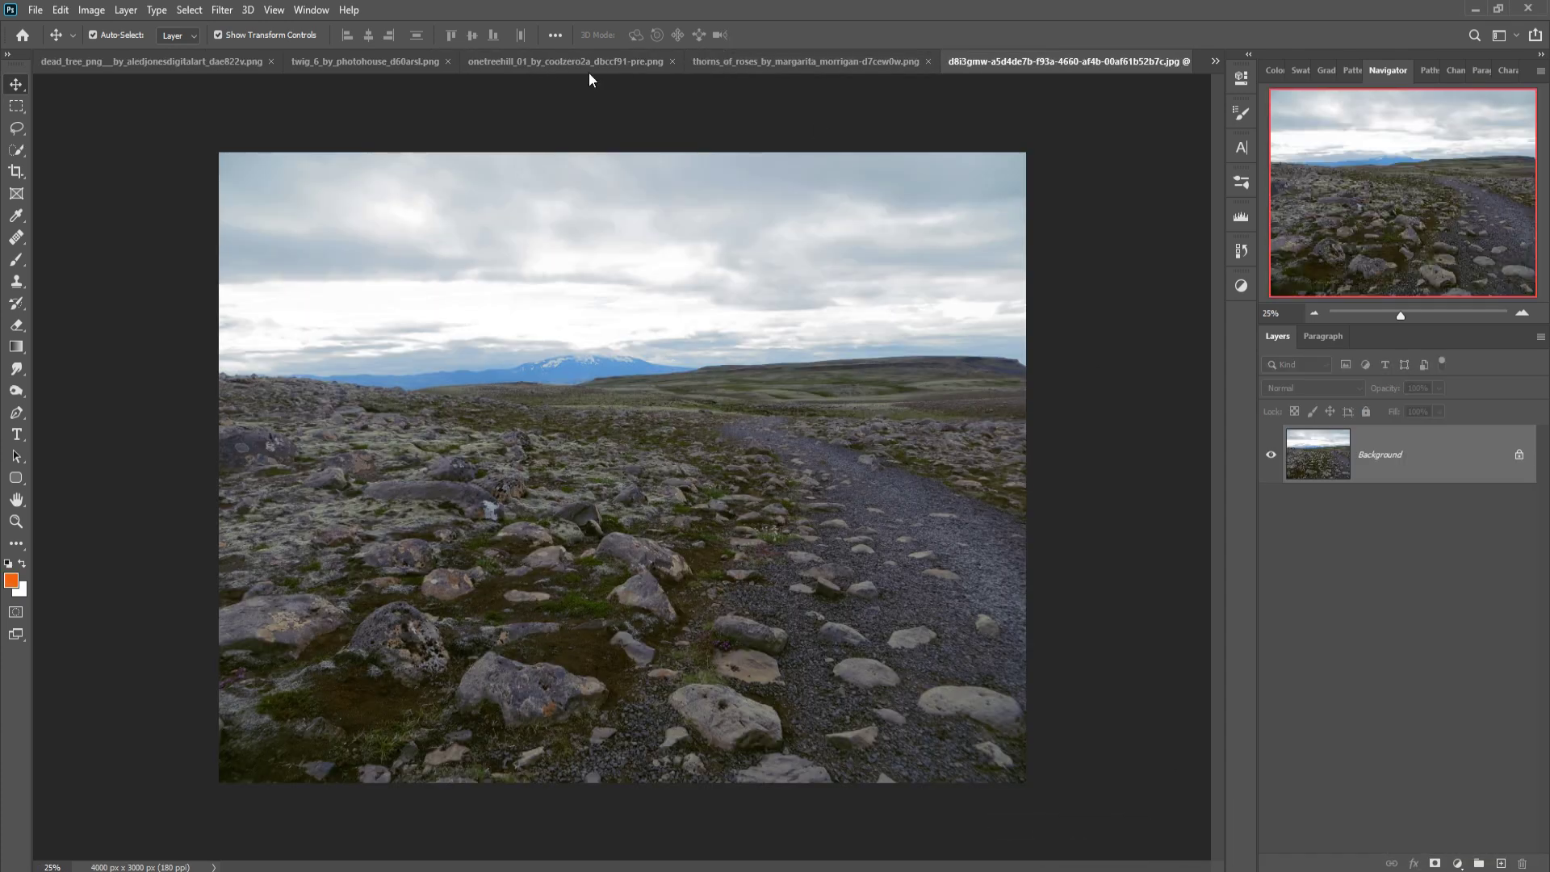
- Lasso the lower-left bare branch in the tree-and-pillar image and drag it into the portal composition
left_click(547, 60)
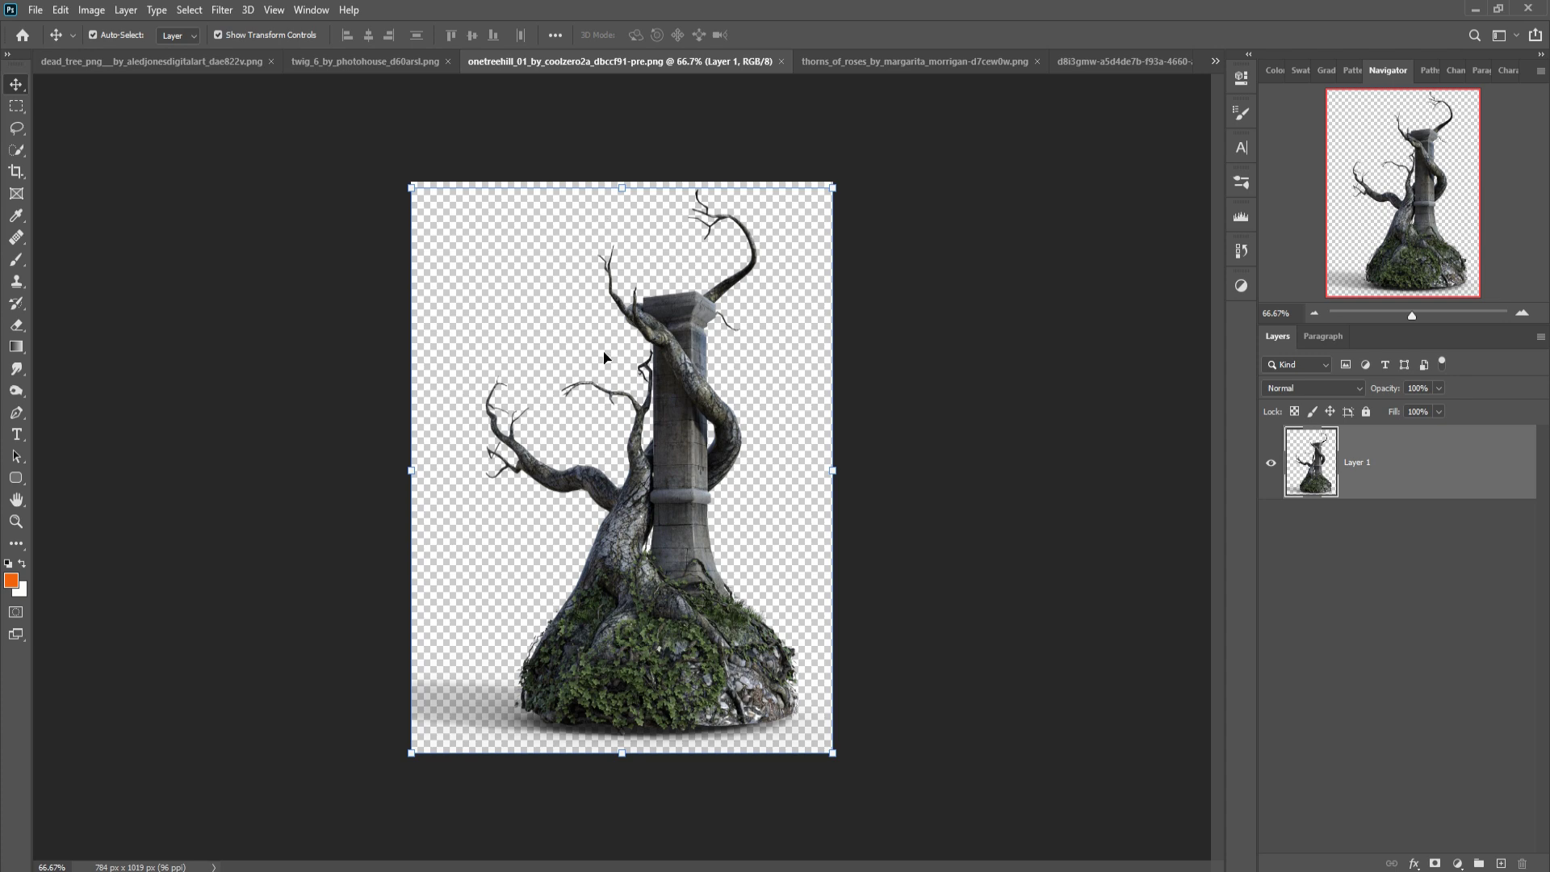
left_click(18, 128)
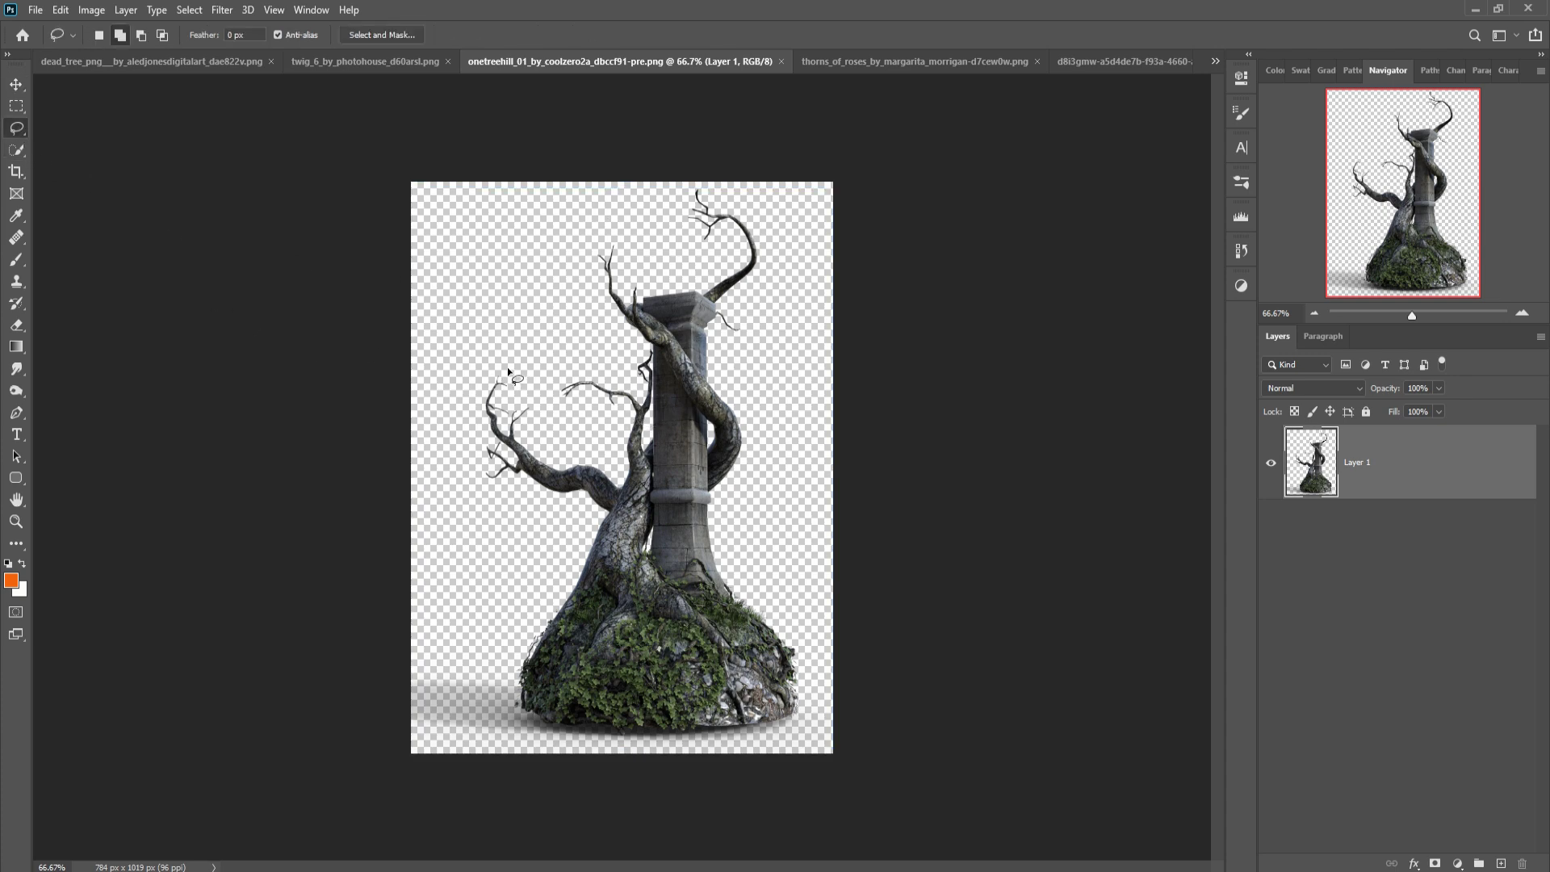
mouse_move(553, 514)
left_mouse_down()
mouse_move(535, 397)
mouse_move(509, 368)
left_mouse_up()
left_click(16, 84)
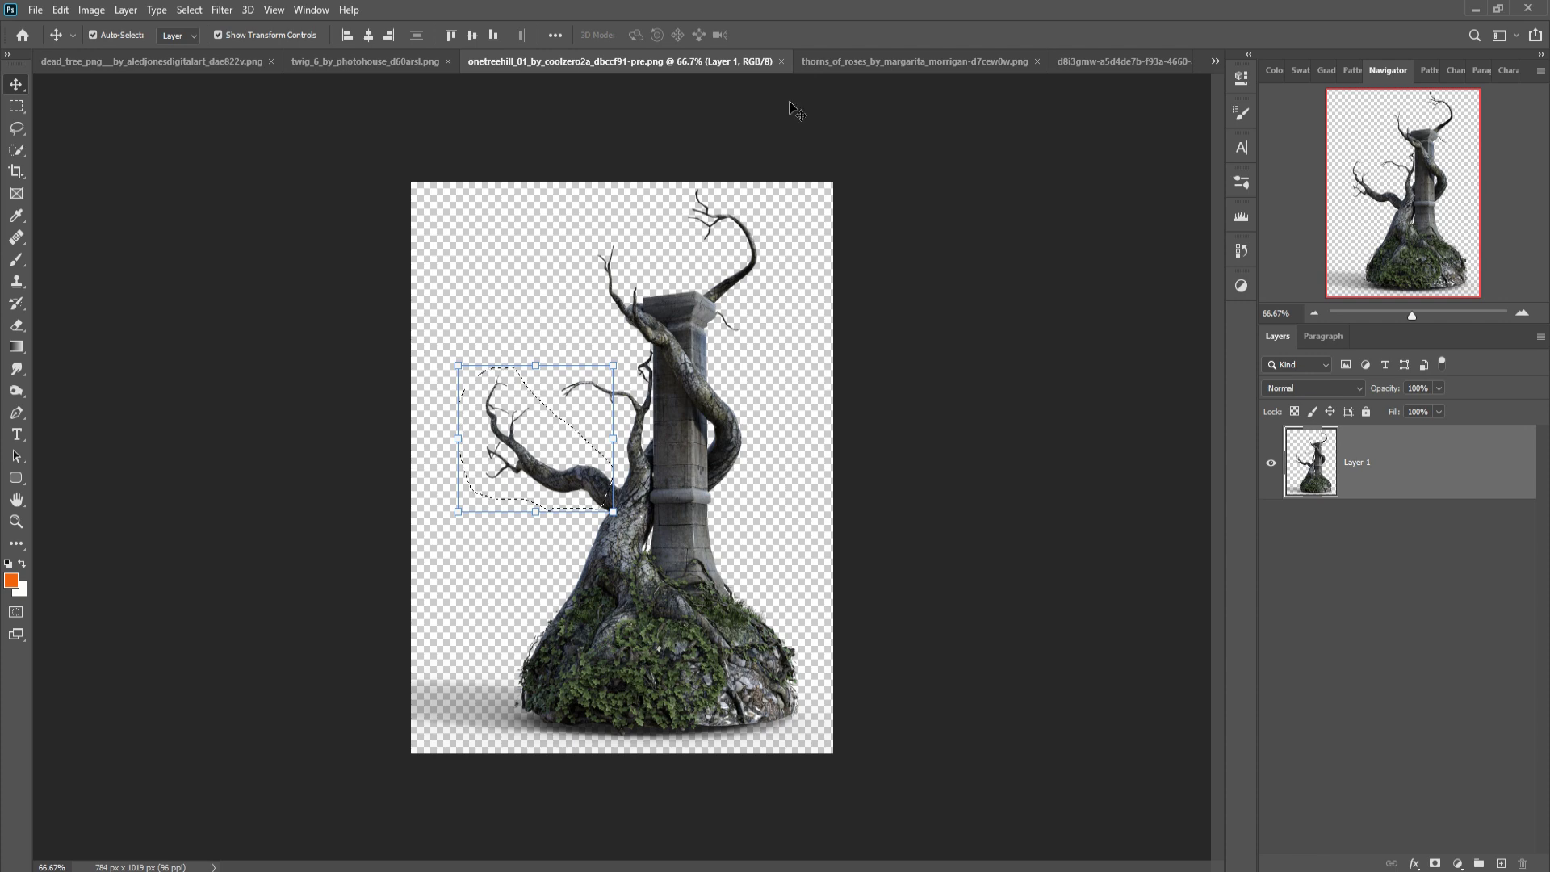
mouse_move(691, 63)
left_mouse_down()
mouse_move(690, 115)
mouse_move(766, 197)
left_mouse_up()
left_click(1077, 64)
left_click_drag(845, 168, 1124, 193)
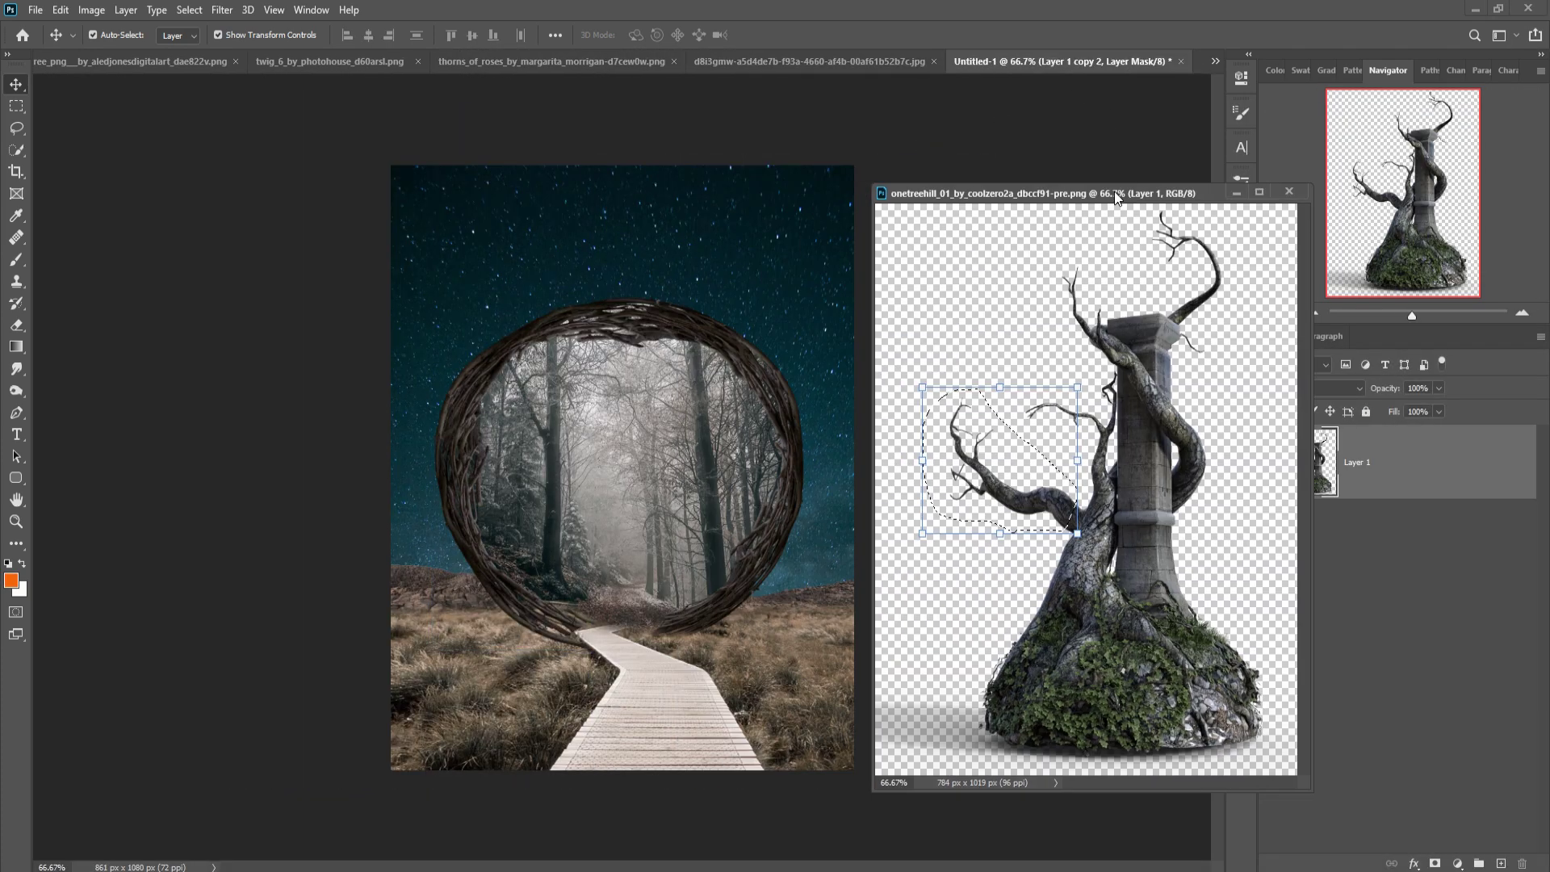
left_click_drag(977, 436, 750, 331)
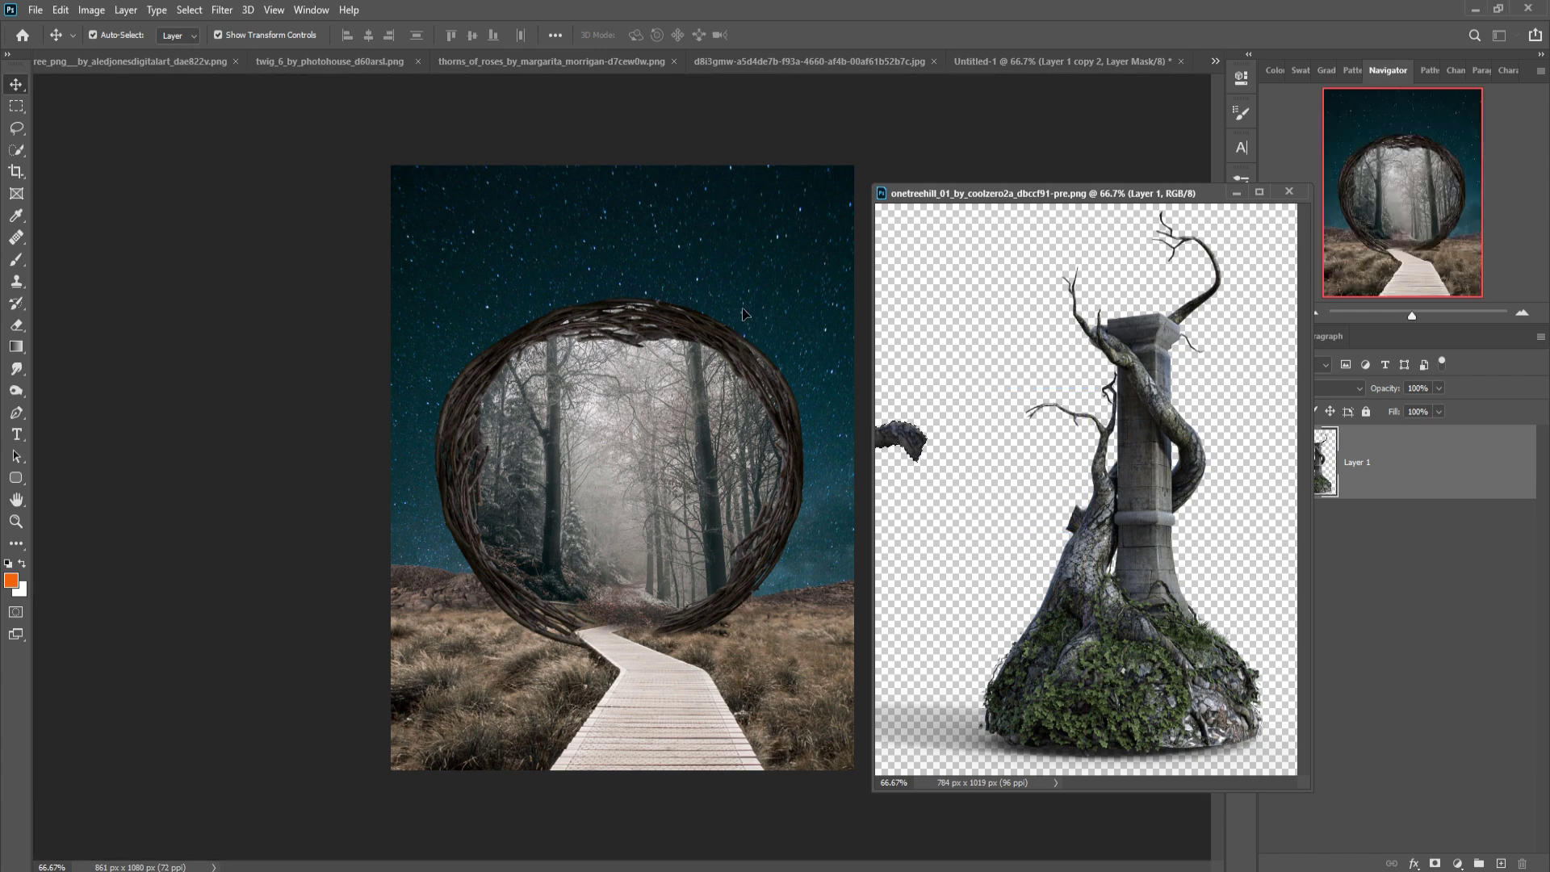
- Close the tree image, move the branch layer to top, unclip it, and rotate it onto the ring's top right
left_click(1288, 192)
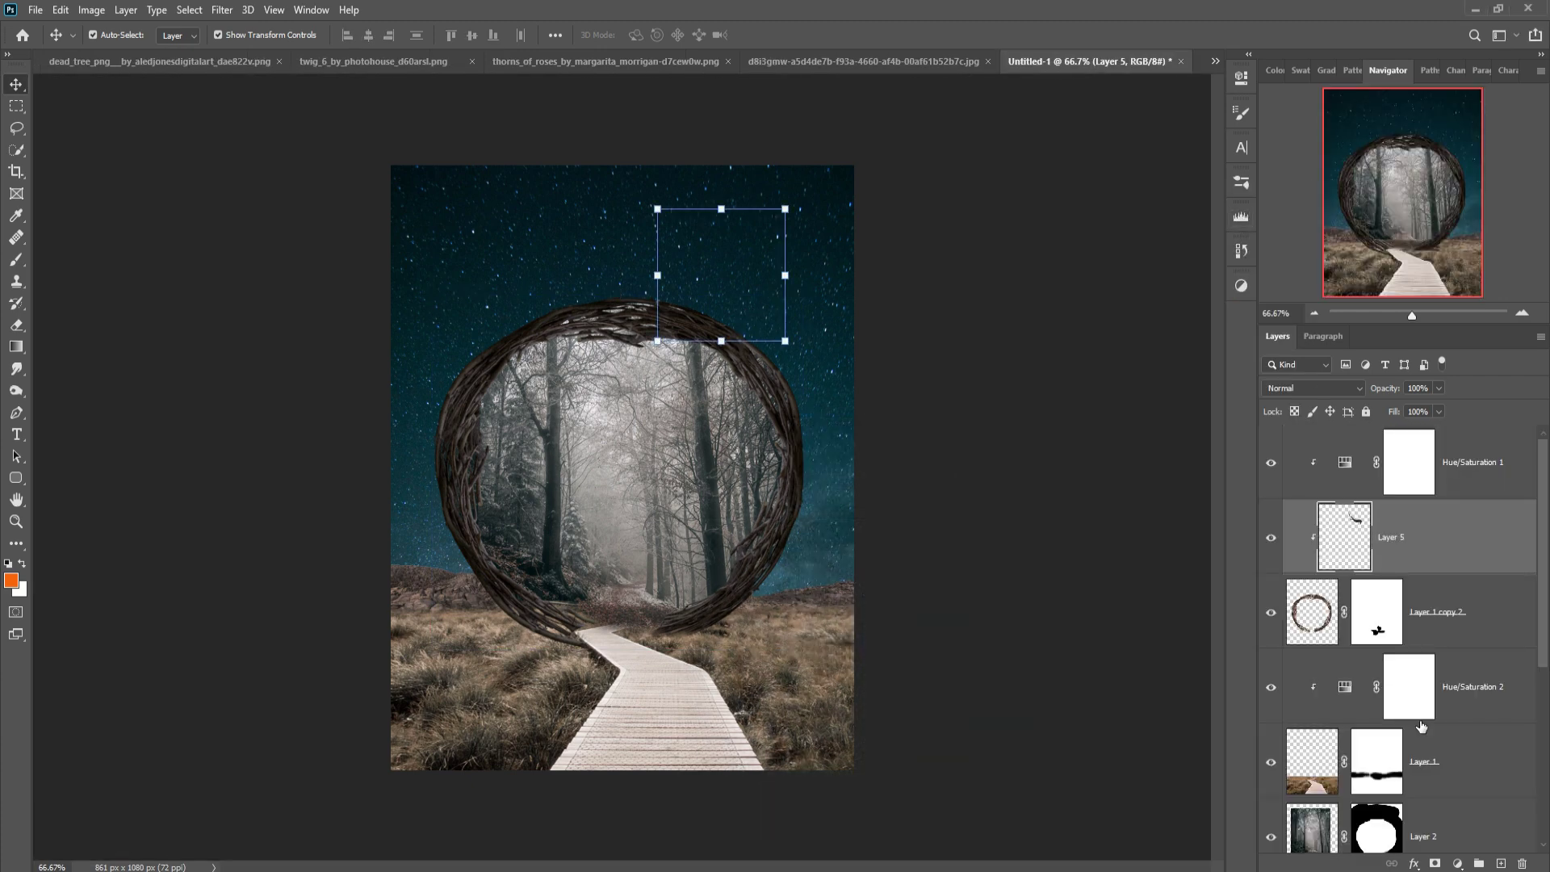
left_click_drag(1467, 555, 1457, 453)
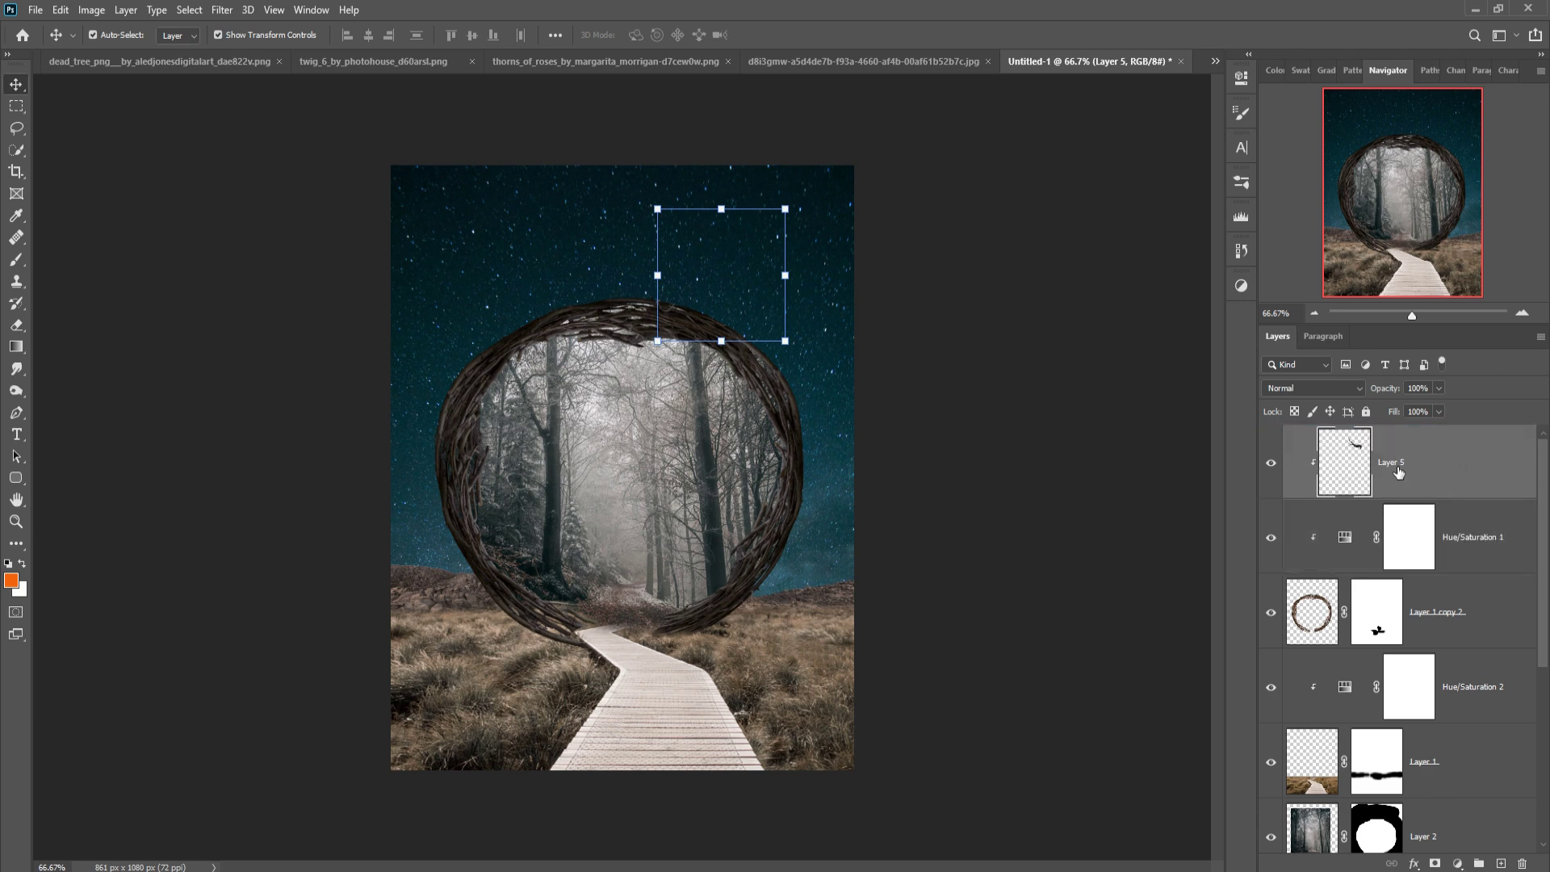
right_click(1441, 462)
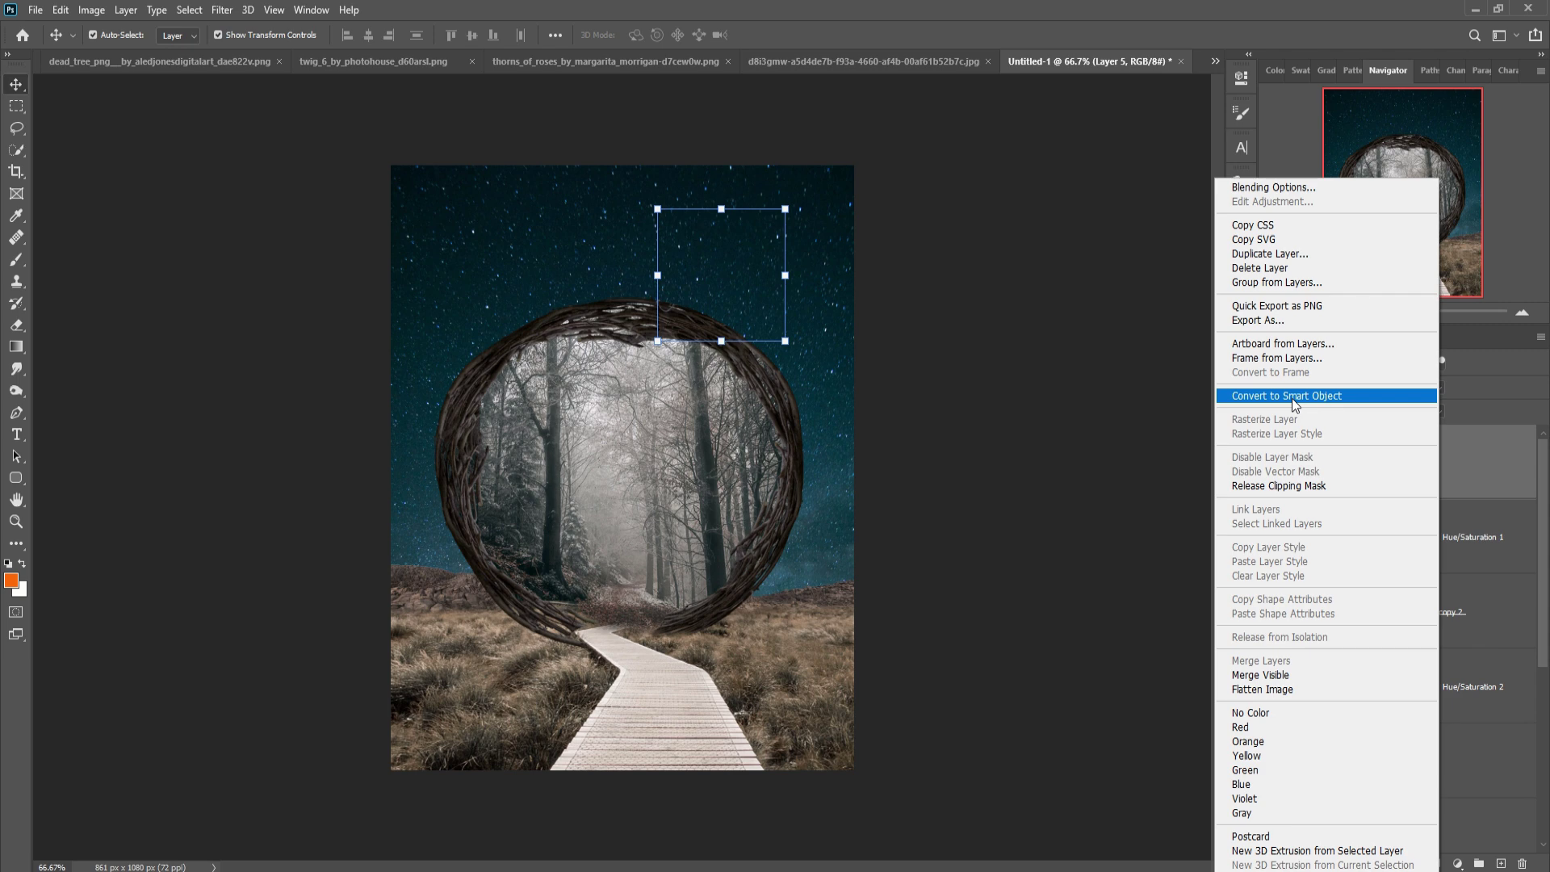
left_click(1292, 485)
left_click_drag(786, 209, 818, 278)
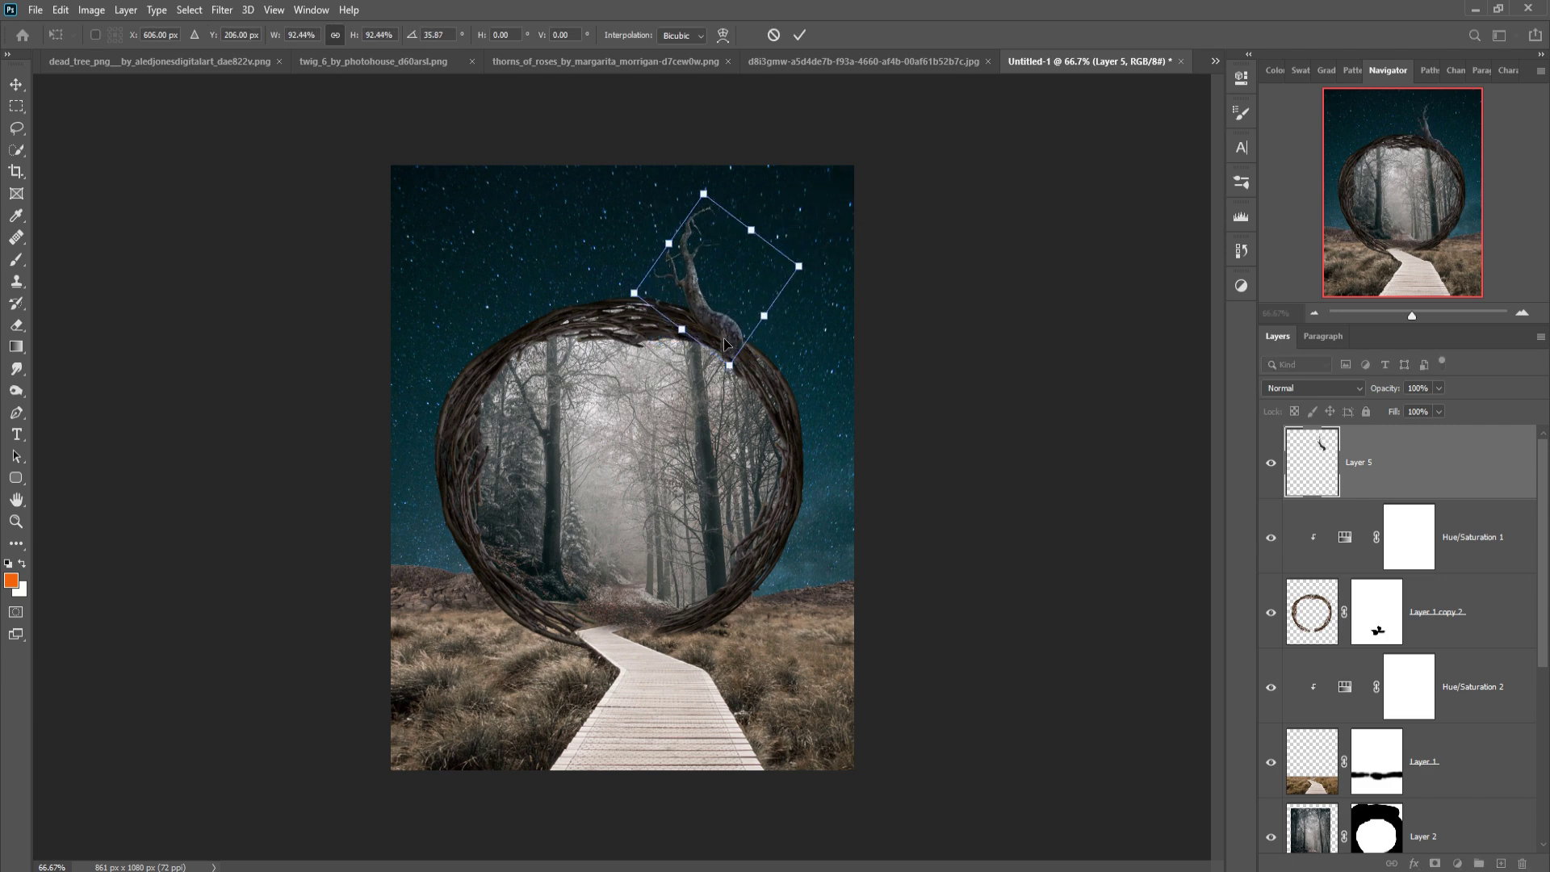
left_click_drag(723, 341, 767, 381)
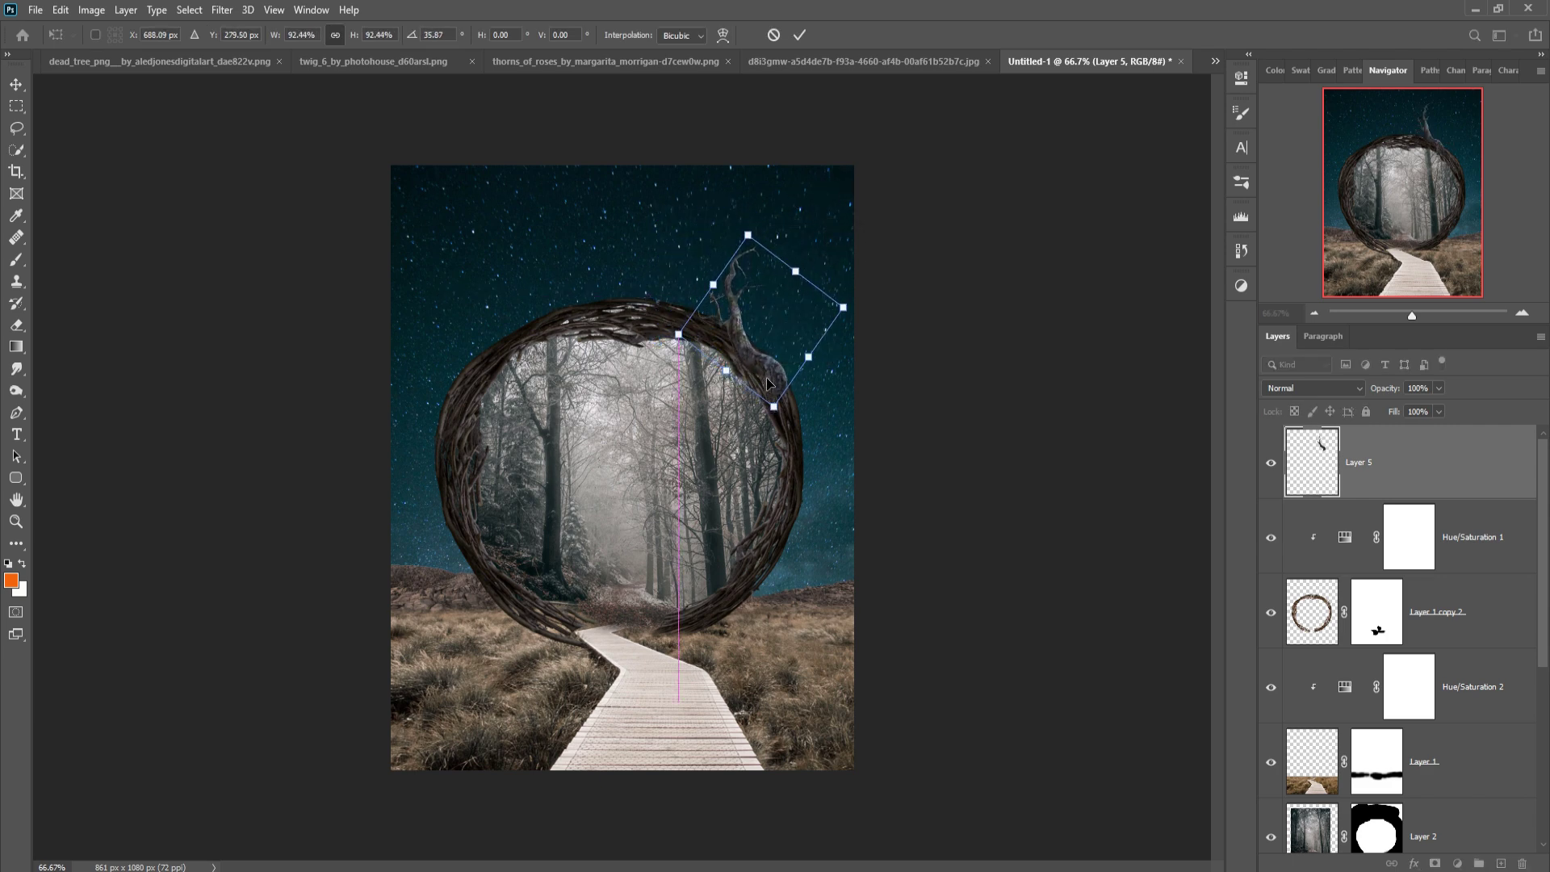
left_click(799, 35)
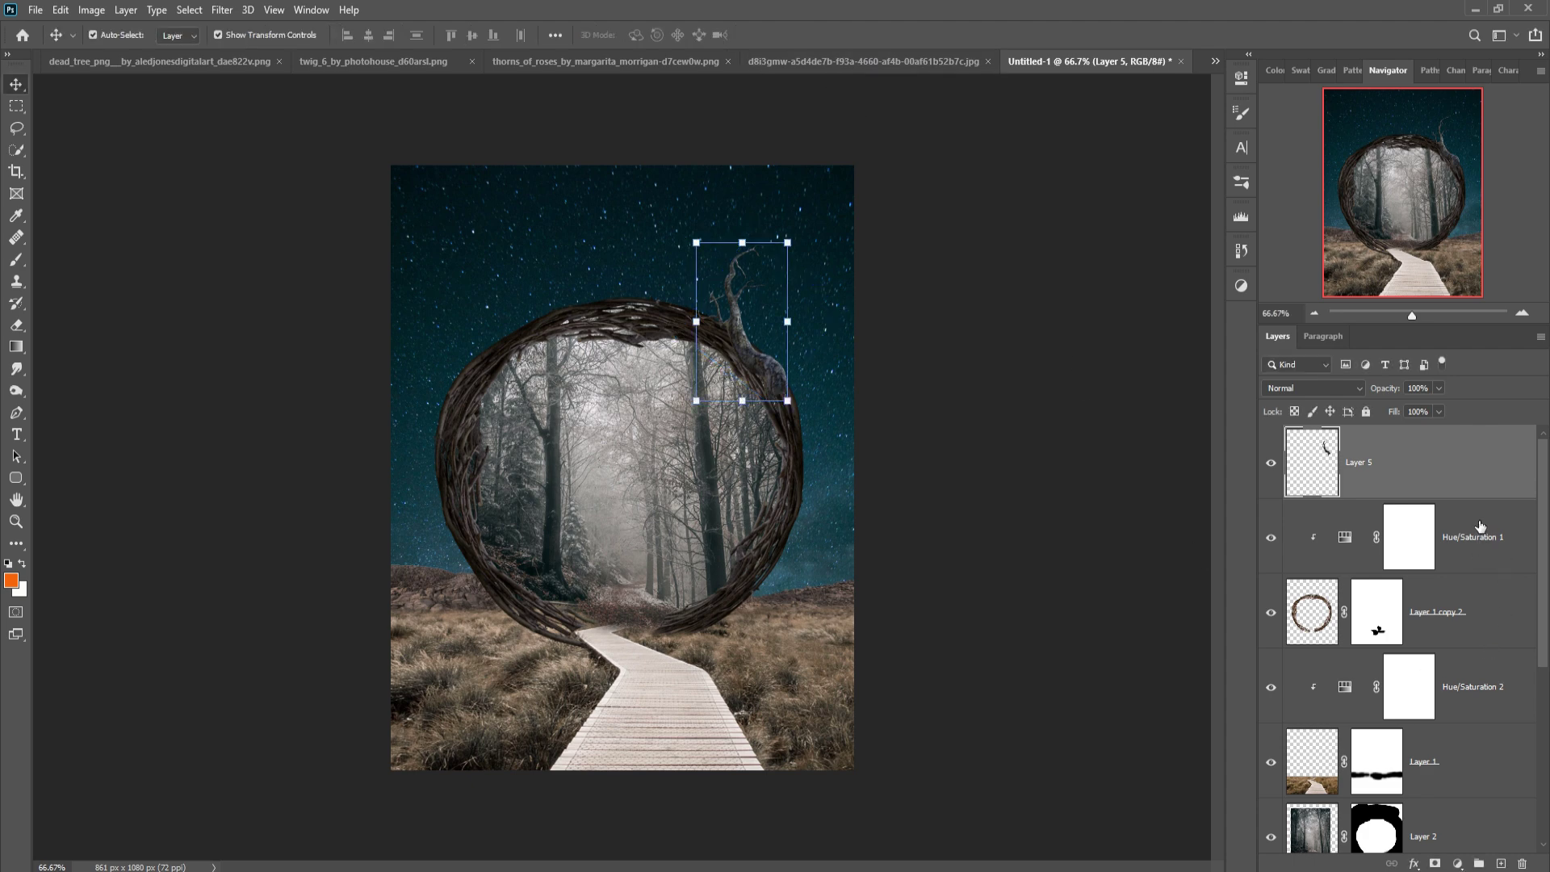
- Duplicate the branch, resize and flip it horizontally, and position it on the ring
right_click(1451, 461)
left_click(1268, 257)
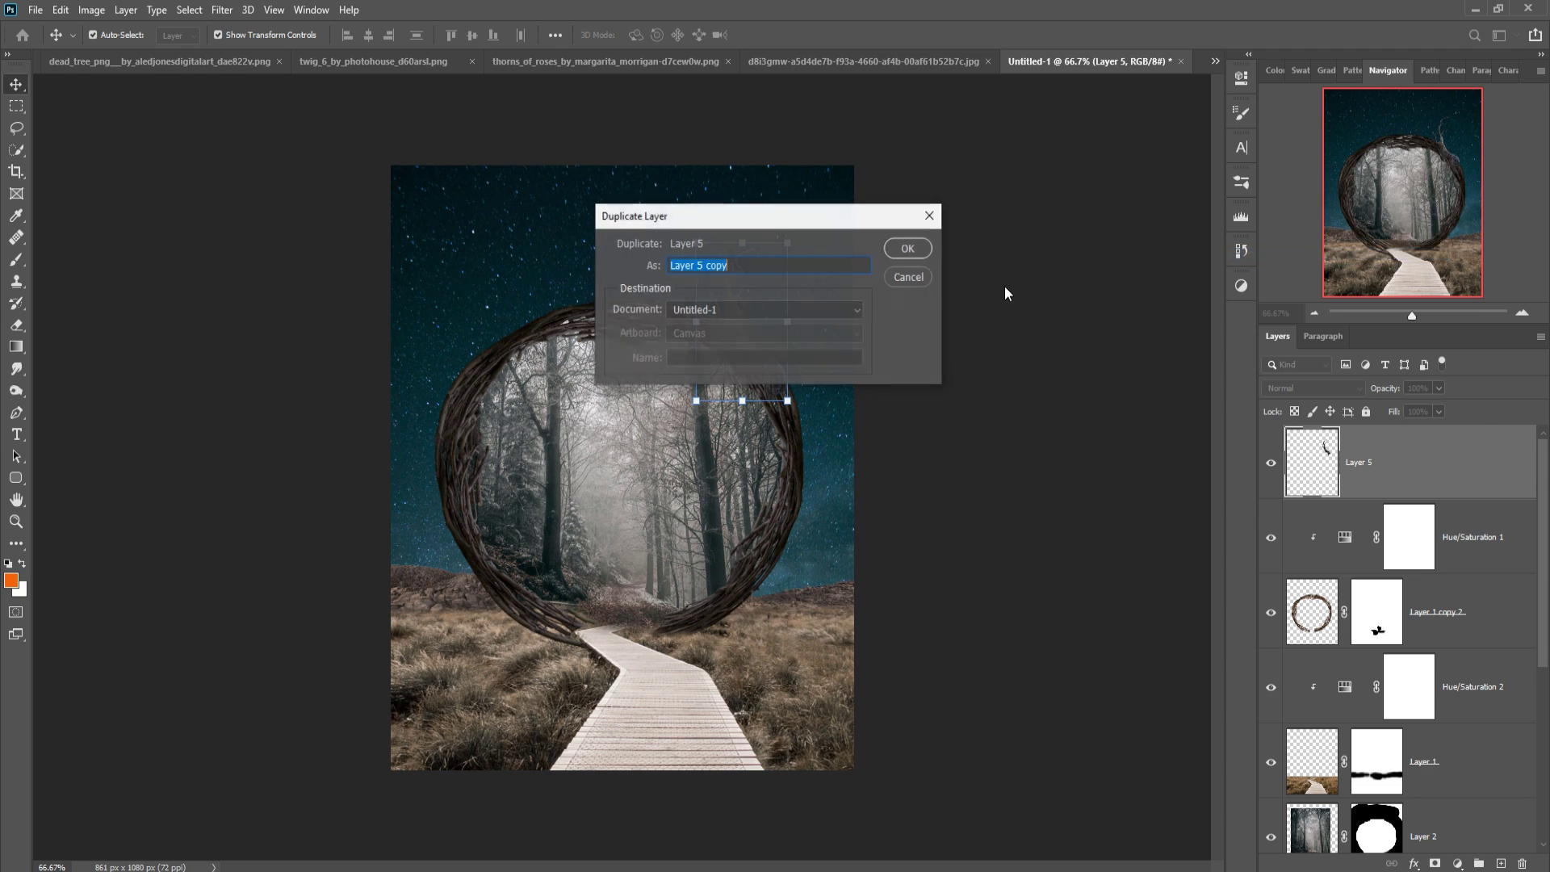
left_click(896, 249)
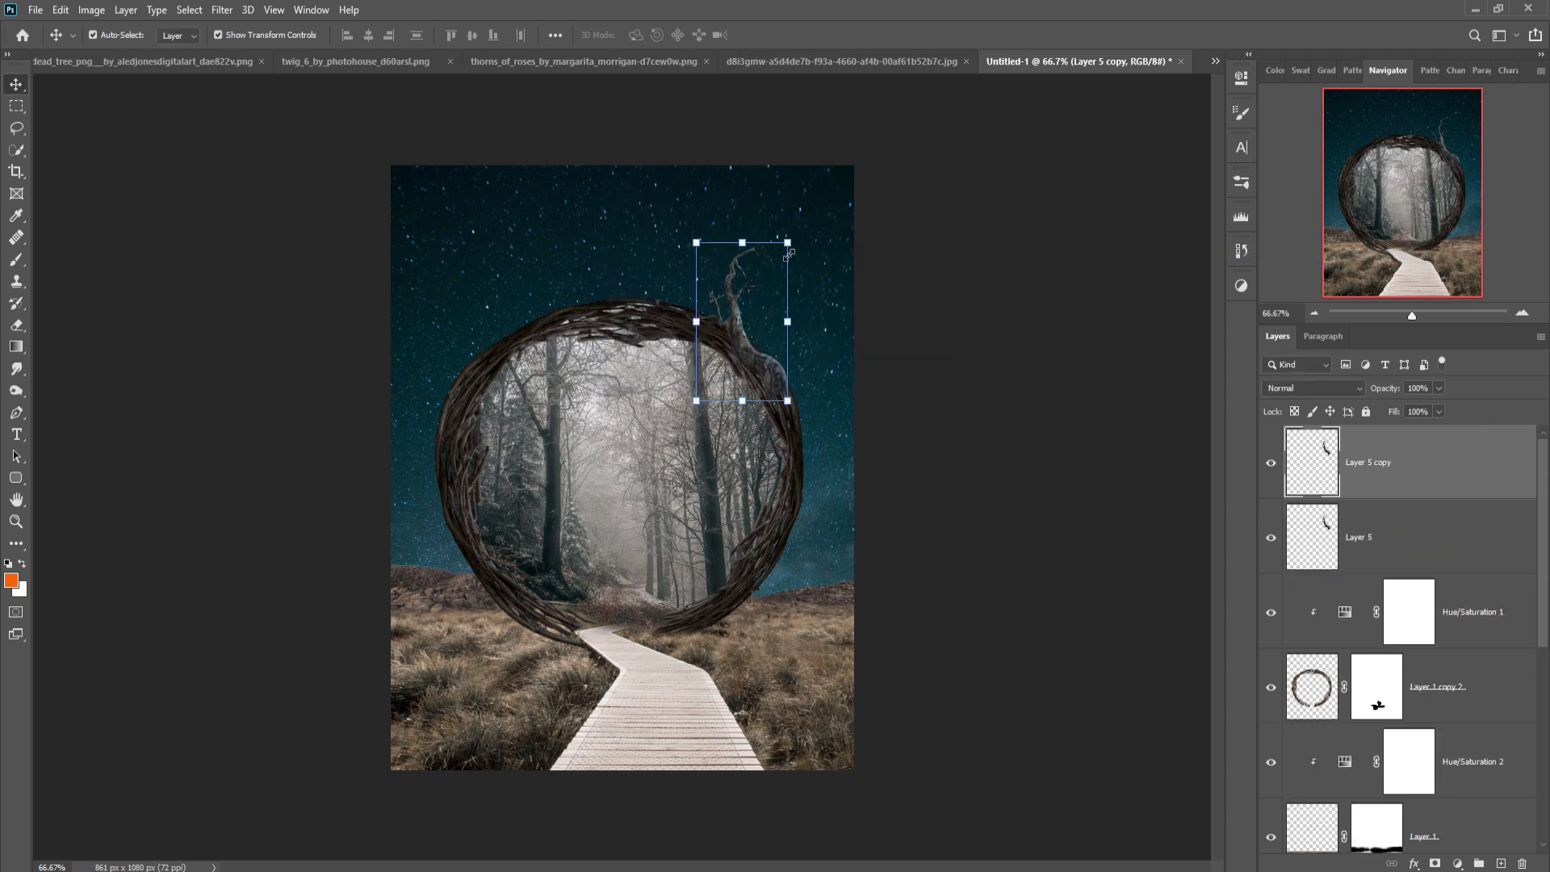
left_click_drag(789, 254, 799, 243)
left_click_drag(751, 323, 832, 452)
left_click(61, 9)
left_click(319, 651)
mouse_move(807, 517)
left_mouse_down()
mouse_move(799, 495)
mouse_move(549, 363)
mouse_move(436, 403)
left_mouse_up()
key("Return")
- Make more branch copies and place them on the ring's left and top
key("ctrl+j")
right_click(1445, 462)
left_click(1260, 252)
key("Return")
mouse_move(379, 468)
left_mouse_down()
mouse_move(376, 427)
mouse_move(557, 311)
left_mouse_up()
key("Return")
key("Return")
mouse_move(501, 484)
left_mouse_down()
mouse_move(623, 265)
mouse_move(617, 524)
mouse_move(511, 595)
mouse_move(488, 542)
left_mouse_up()
- Add the final branch copies, then merge all twigs into one masked layer
key("Return")
key("ctrl+j")
key("Return")
key("ctrl+j")
key("Return")
key("Return")
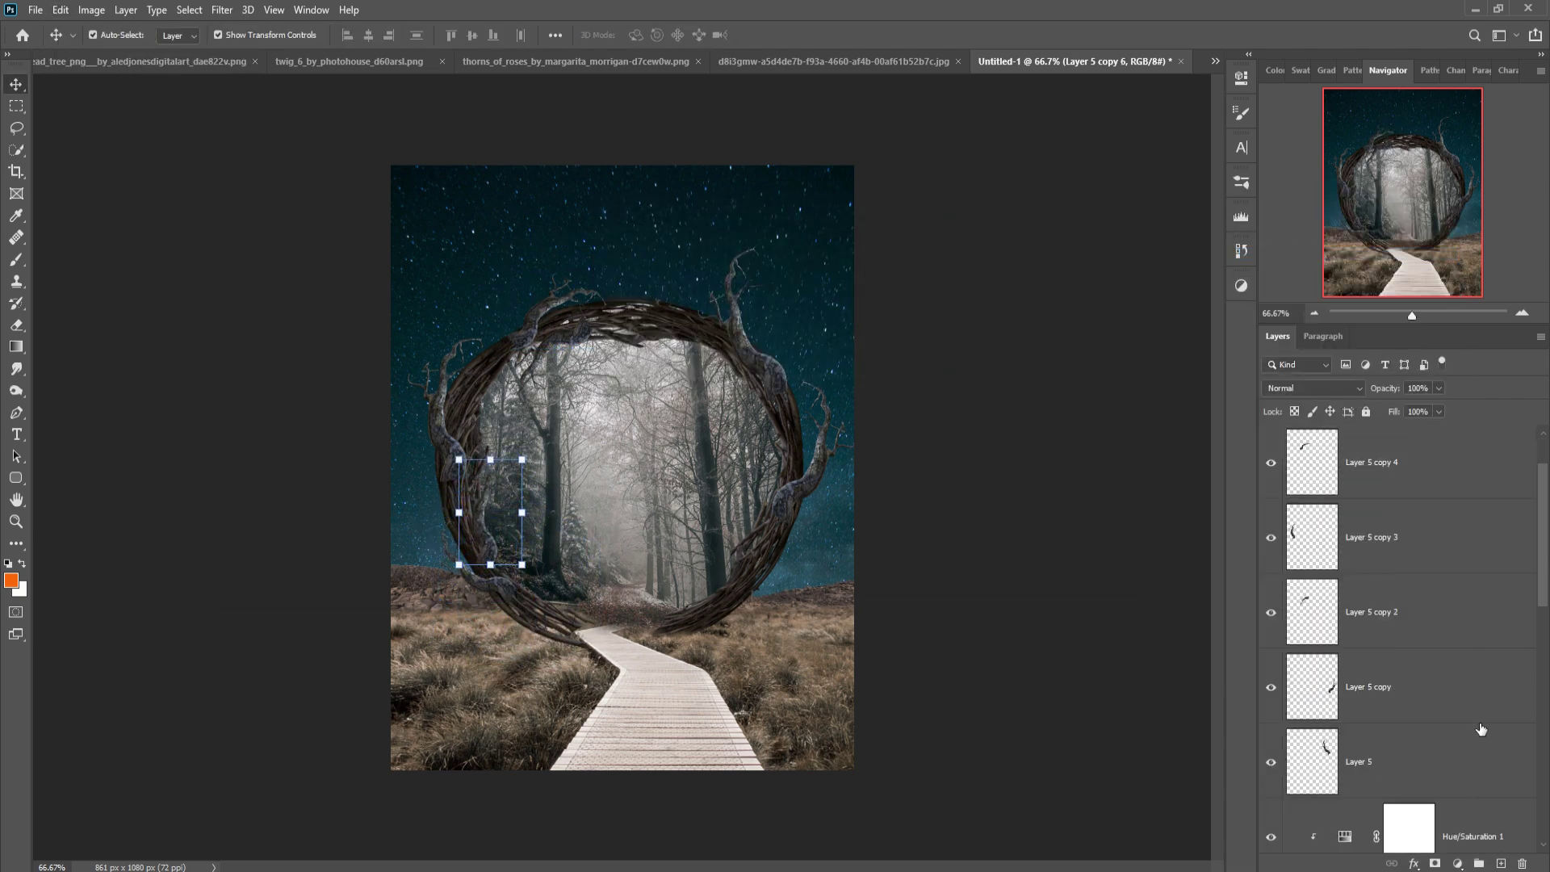
left_click(1480, 729, "shift")
key("ctrl+e")
- Paint black on the merged twig layer's mask with a soft brush to hide twig bases along the ring
left_click(1435, 863)
key("b")
right_click(468, 507)
key("d")
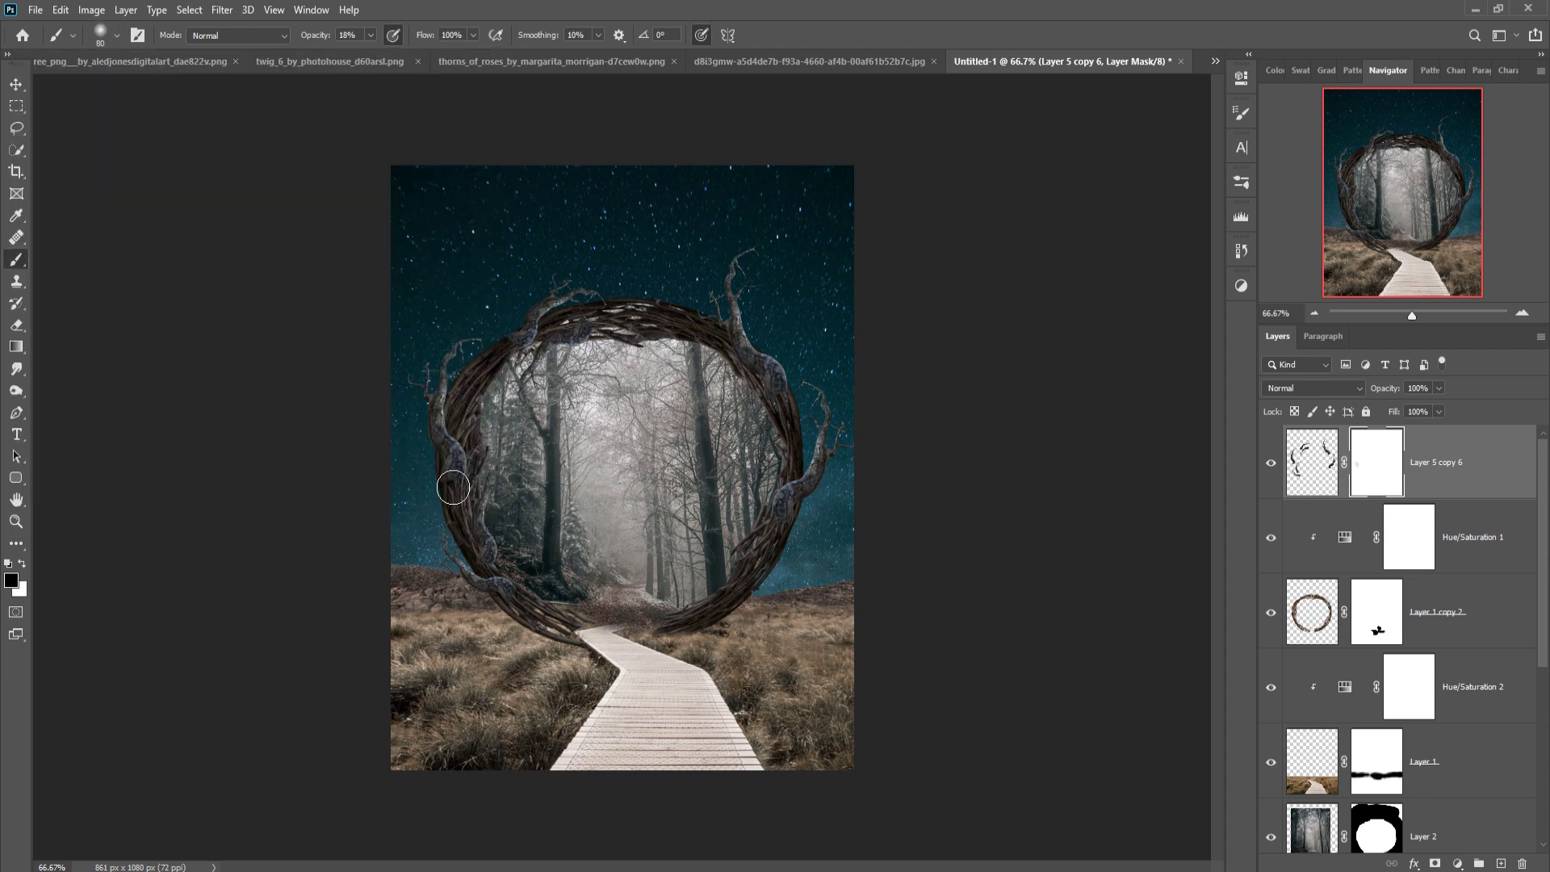
left_click_drag(453, 487, 532, 638)
key("bracketleft")
key("bracketleft")
key("bracketleft")
left_click(520, 333)
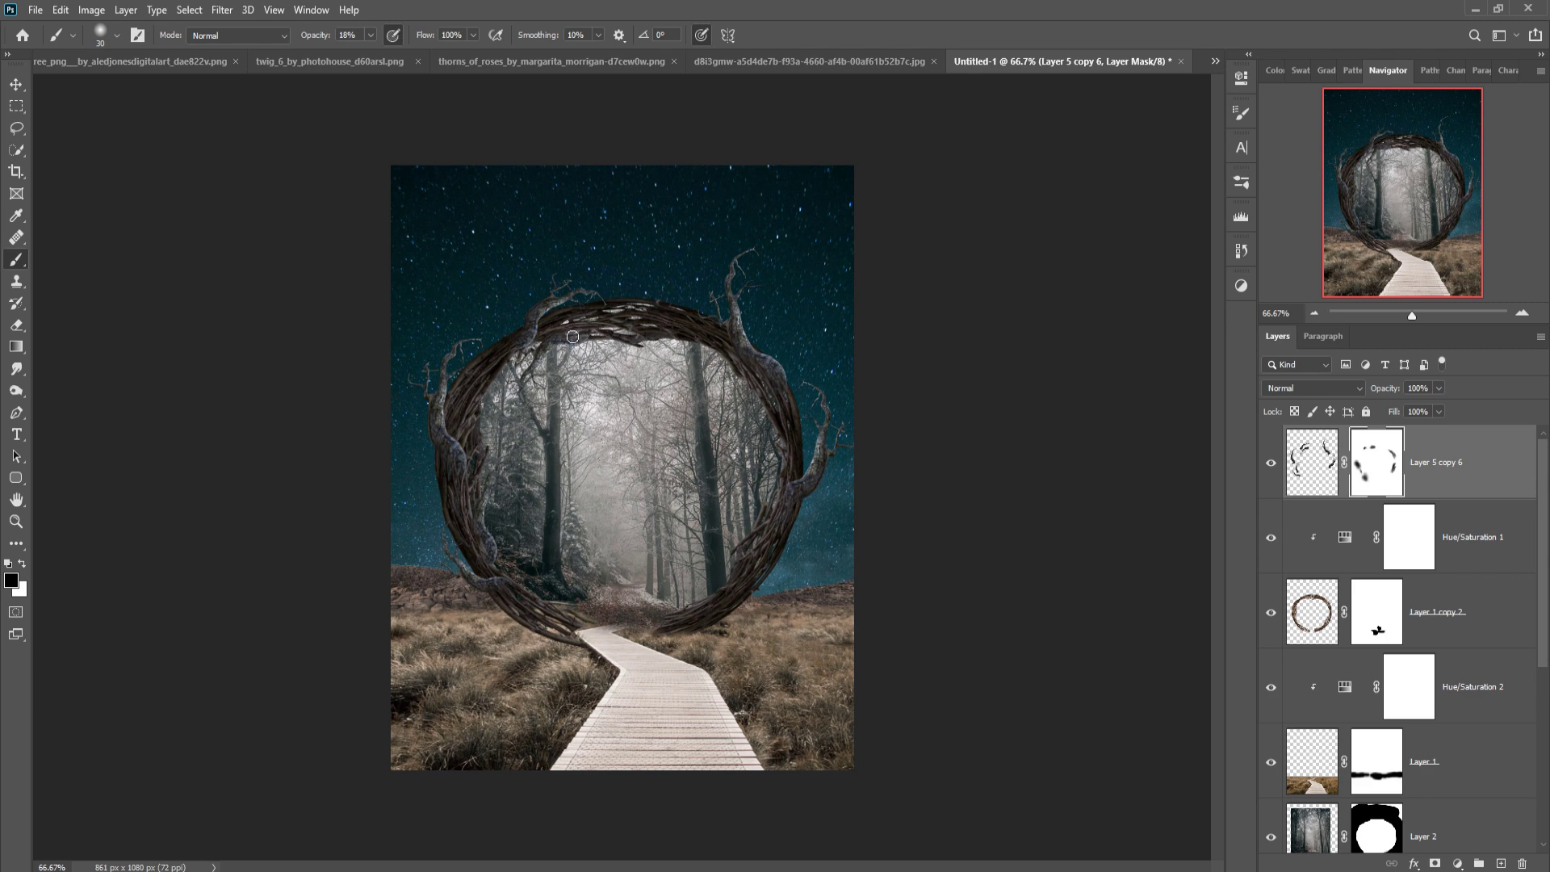
left_click(16, 84)
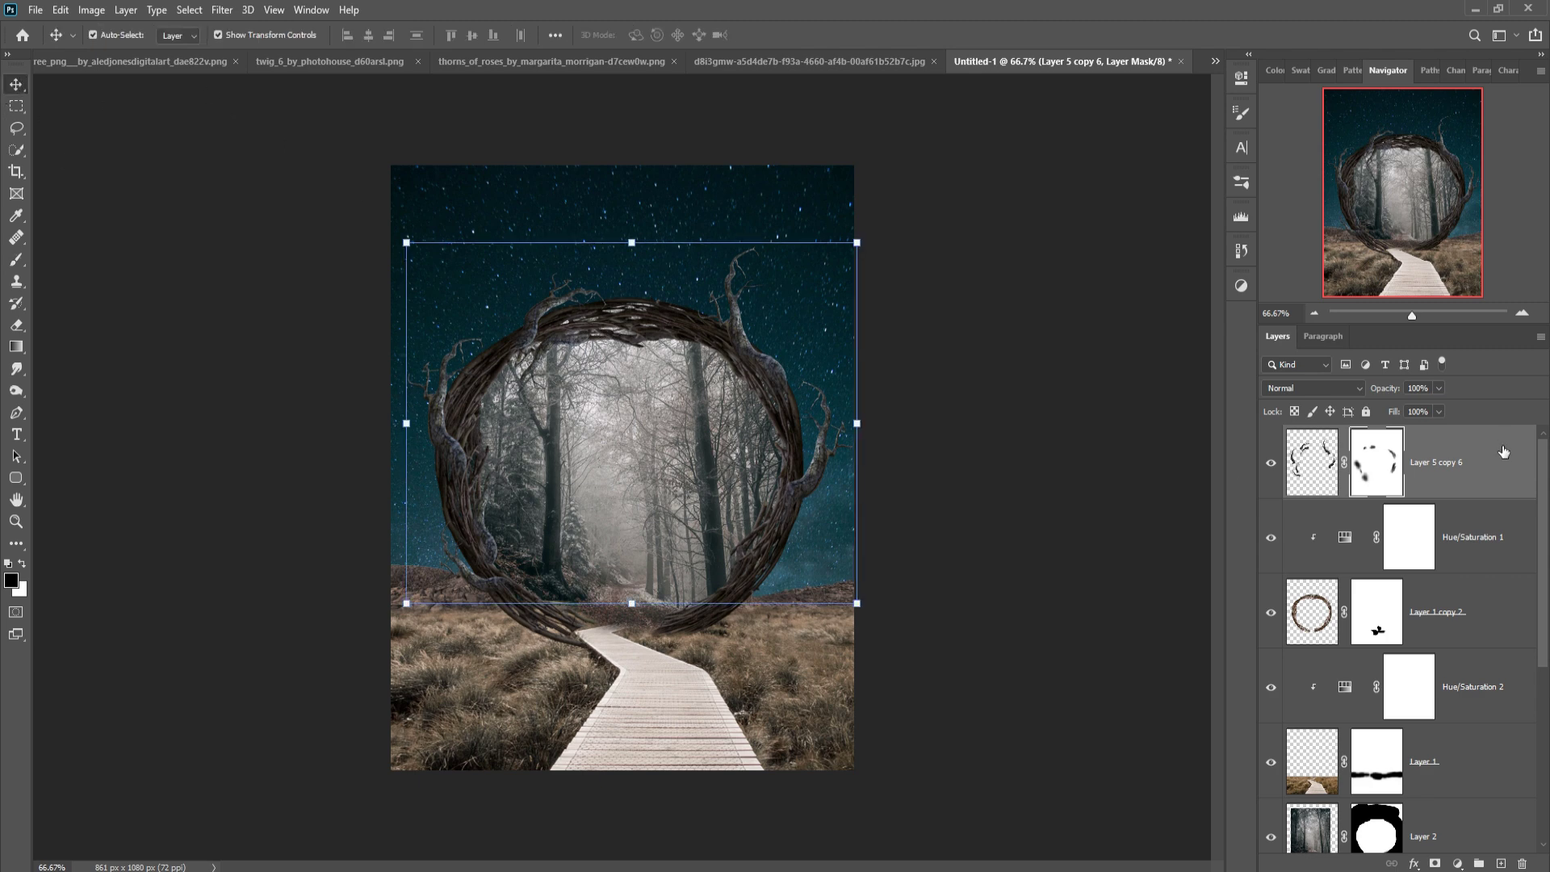
- Add a Hue/Saturation adjustment clipped to Layer 5 copy 6, shifting Hue and lowering Lightness to about -32
left_click(1312, 462)
left_click(1460, 865)
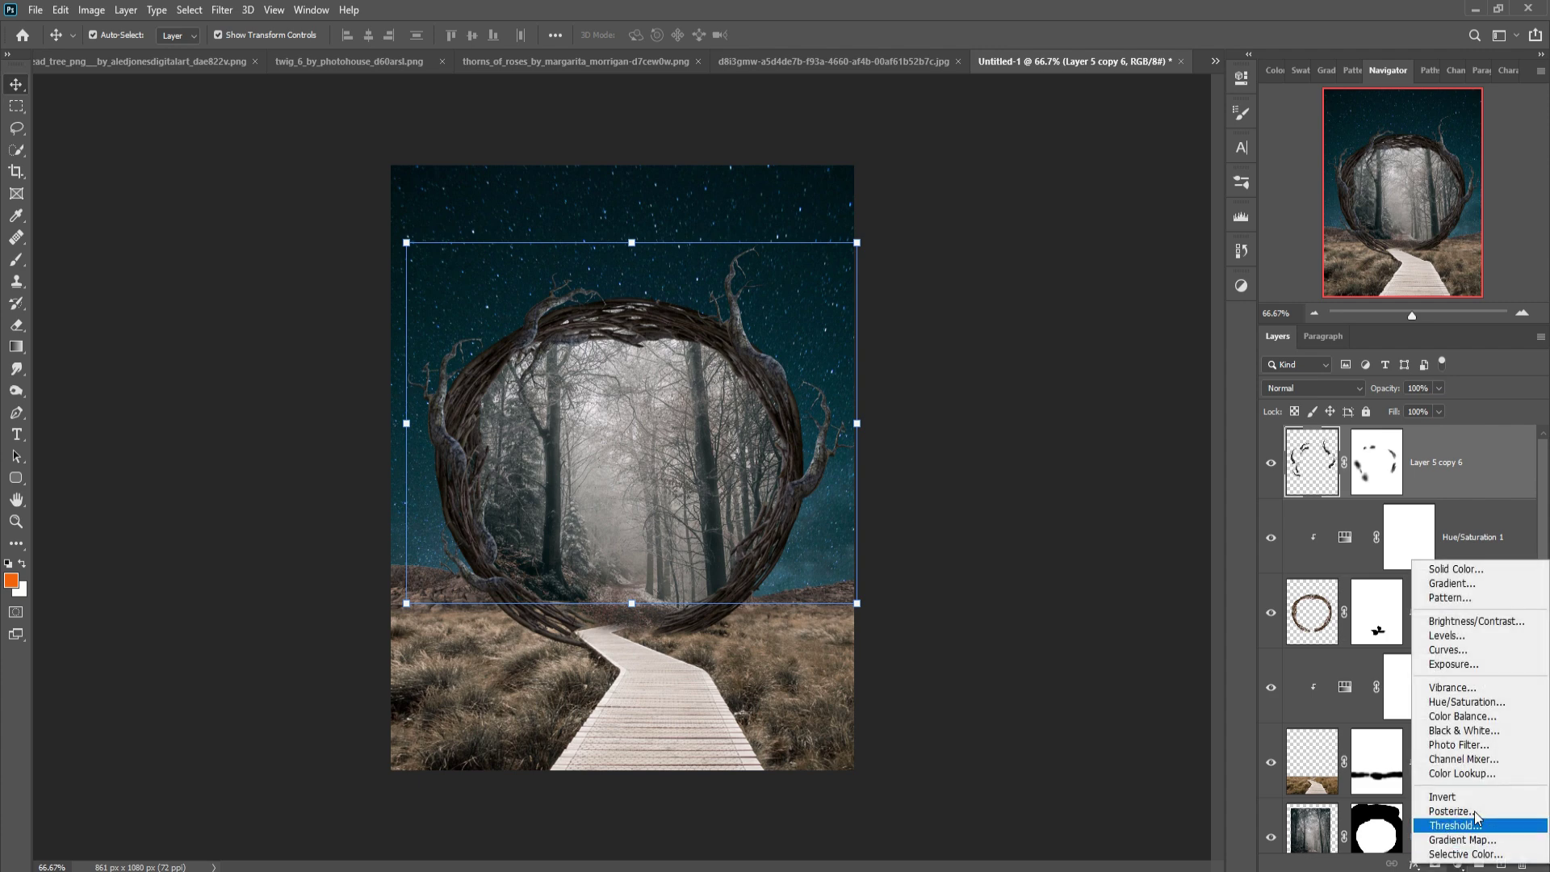
left_click(1484, 702)
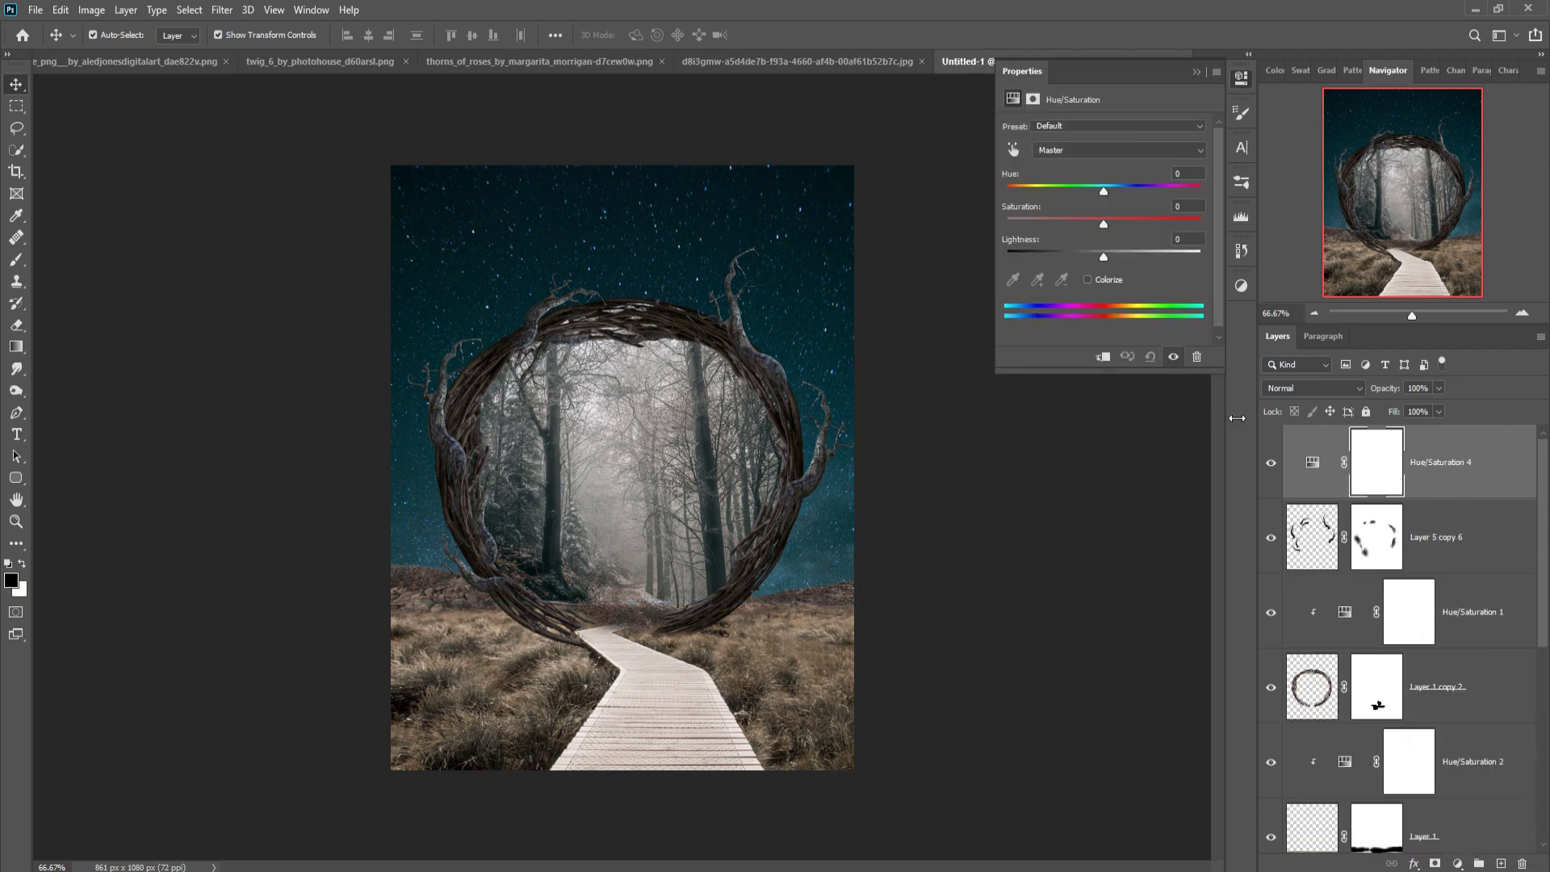
left_click(1104, 356)
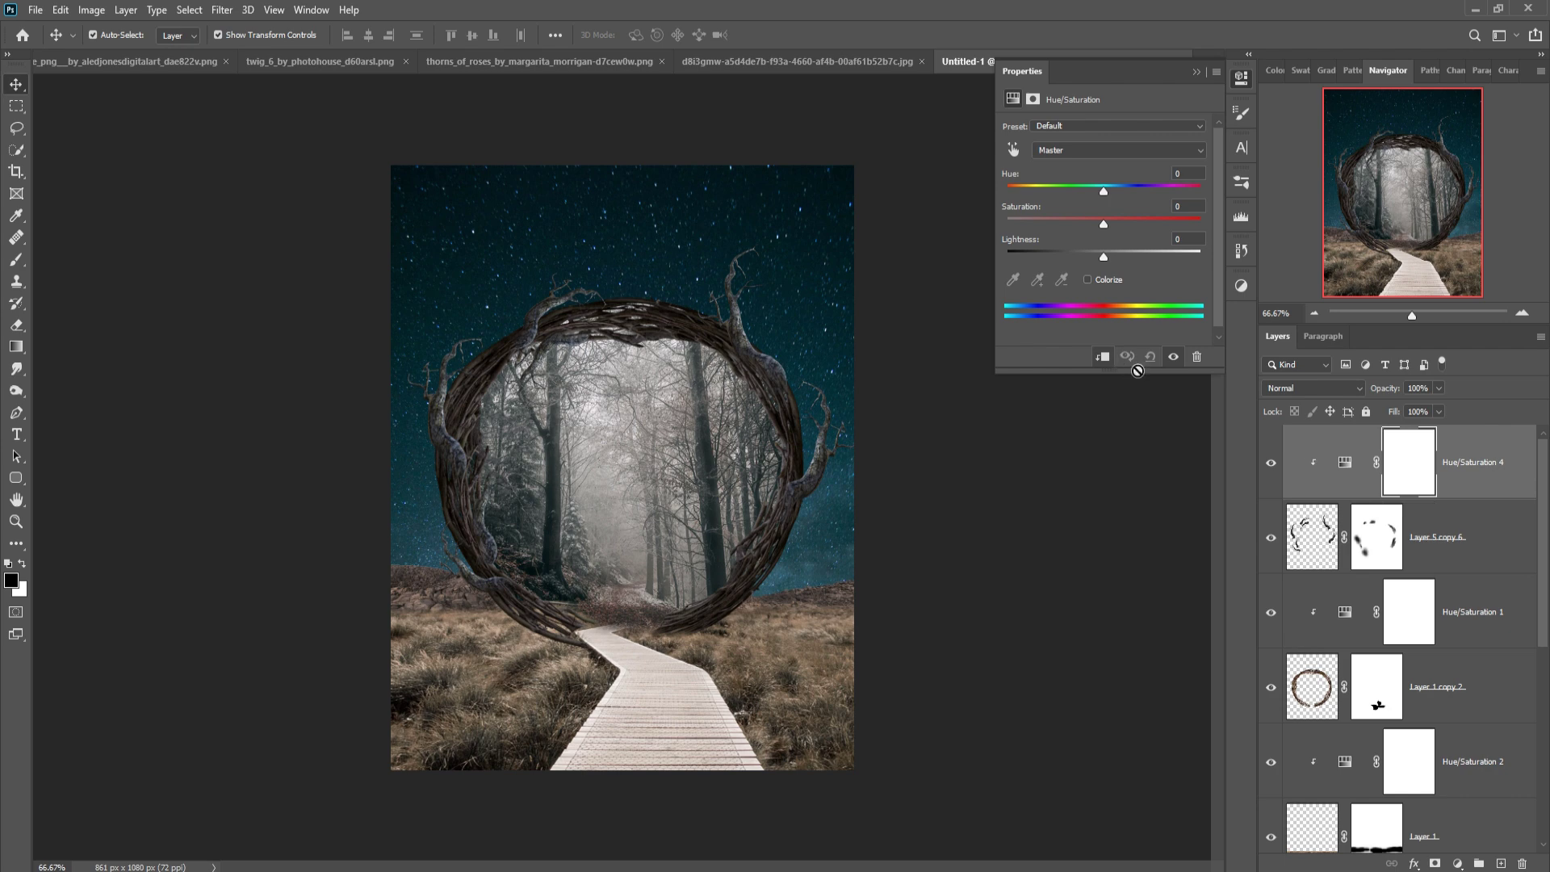
mouse_move(1103, 191)
left_mouse_down()
mouse_move(1071, 191)
mouse_move(1229, 194)
left_mouse_up()
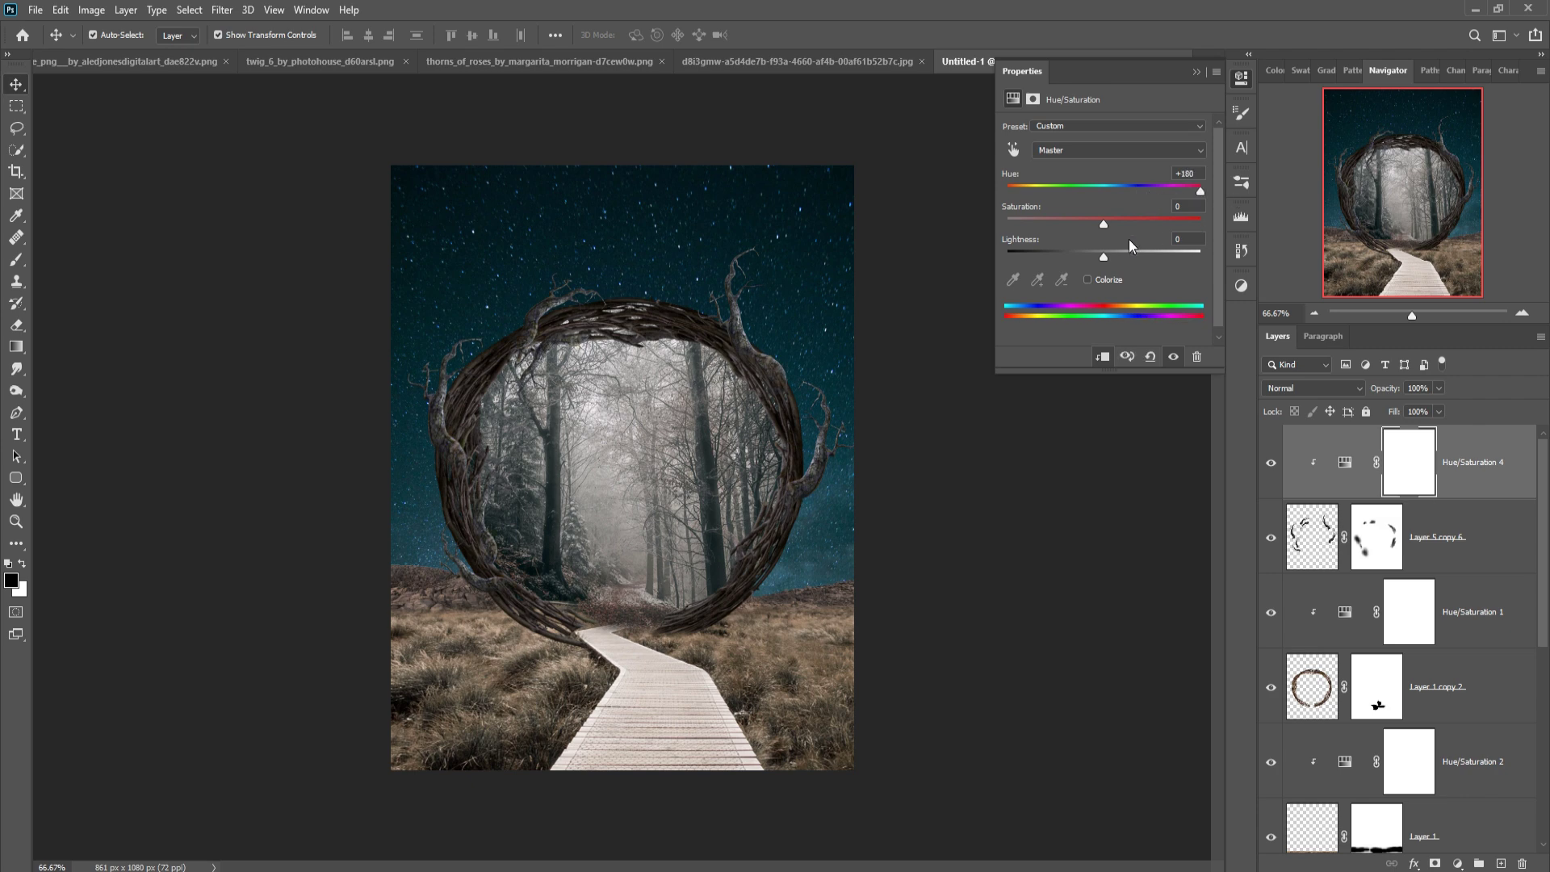
left_click_drag(1088, 258, 1064, 258)
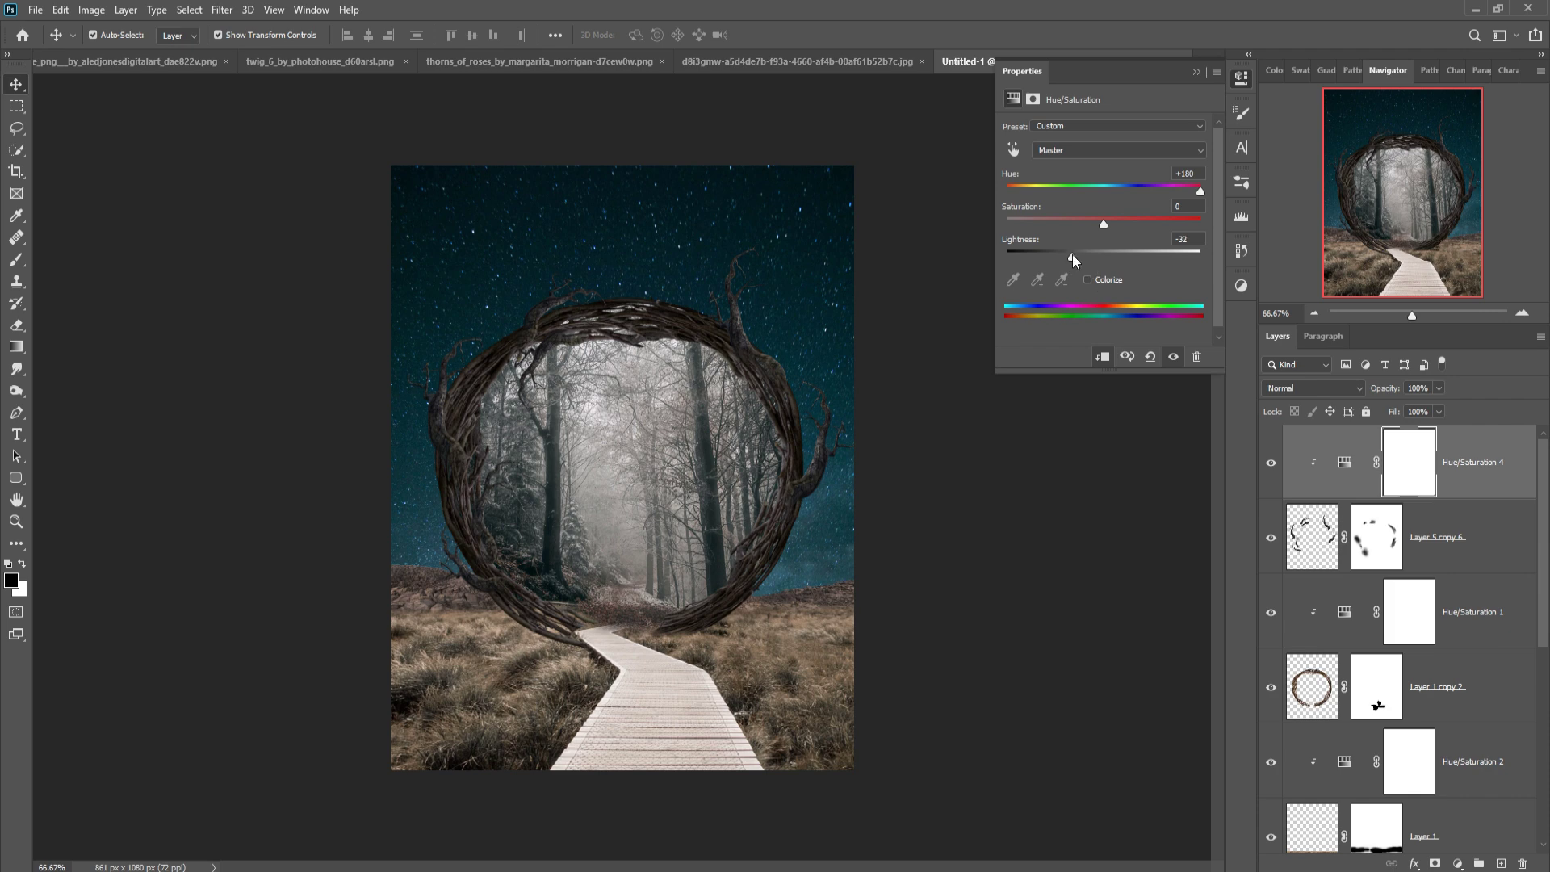
left_click(1198, 73)
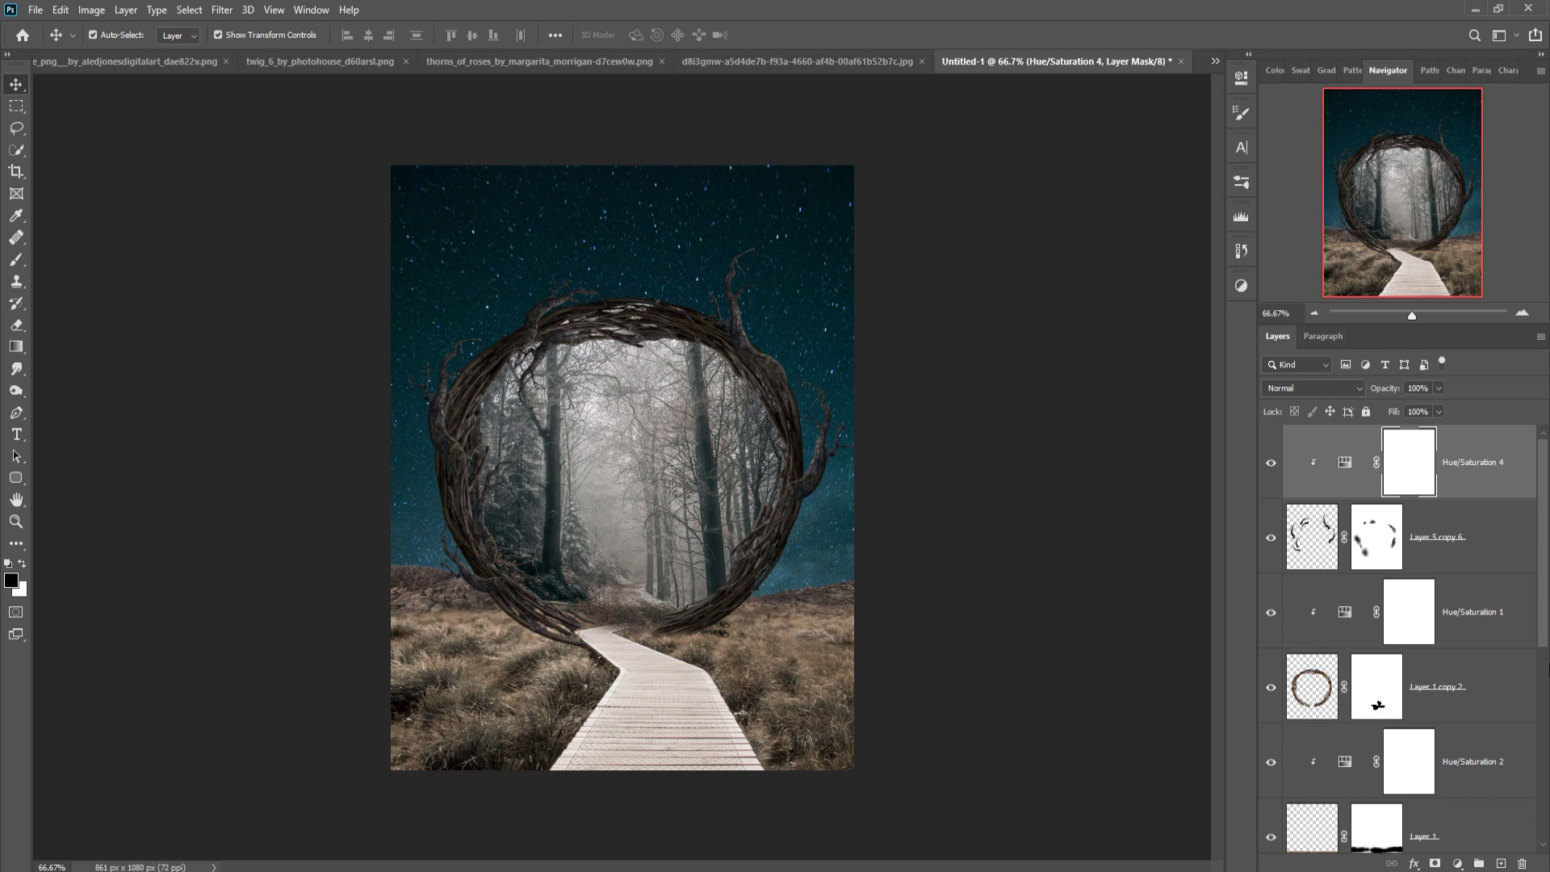
scroll(1530, 726, "down", 1)
scroll(1477, 746, "down", 2)
- Darken the starry sky (Layer 4) with a clipped Curves adjustment pulled downward
scroll(1457, 710, "down", 2)
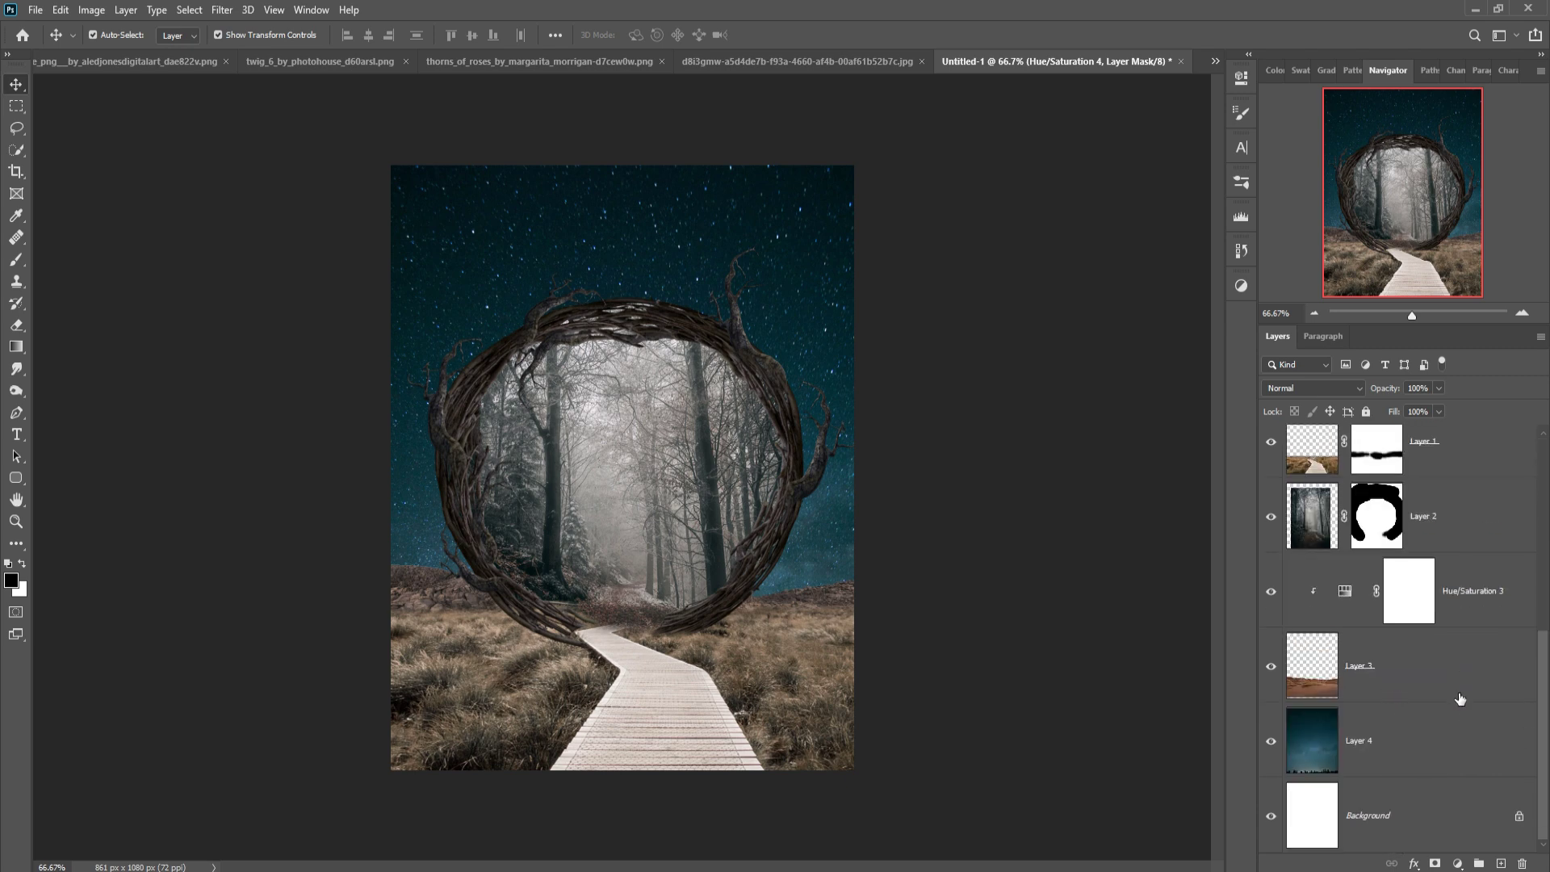
left_click(1454, 743)
left_click(1457, 863)
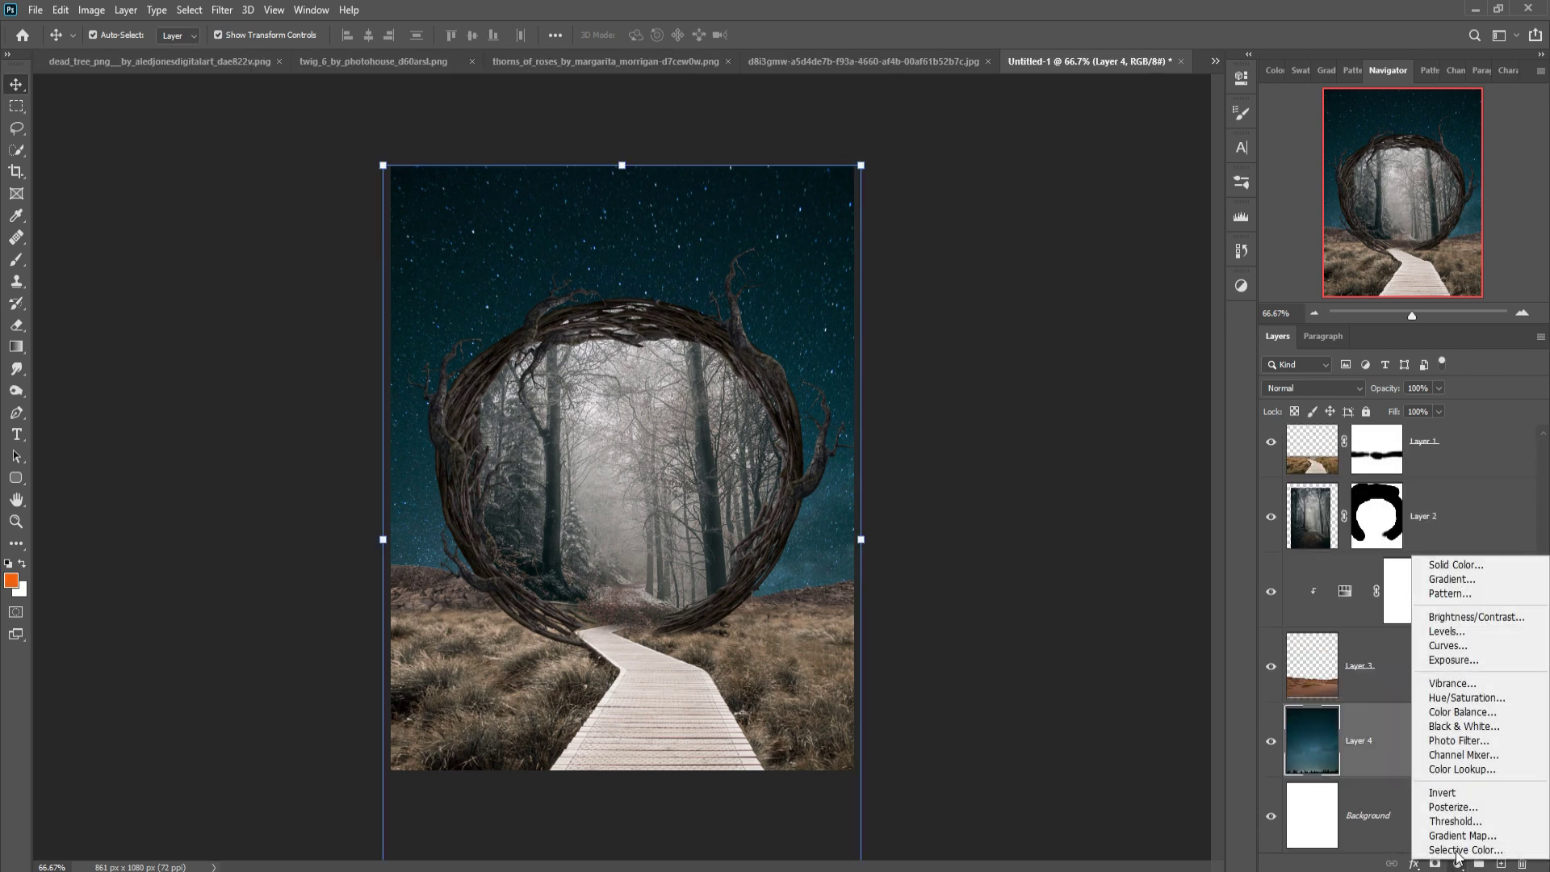
left_click(1458, 646)
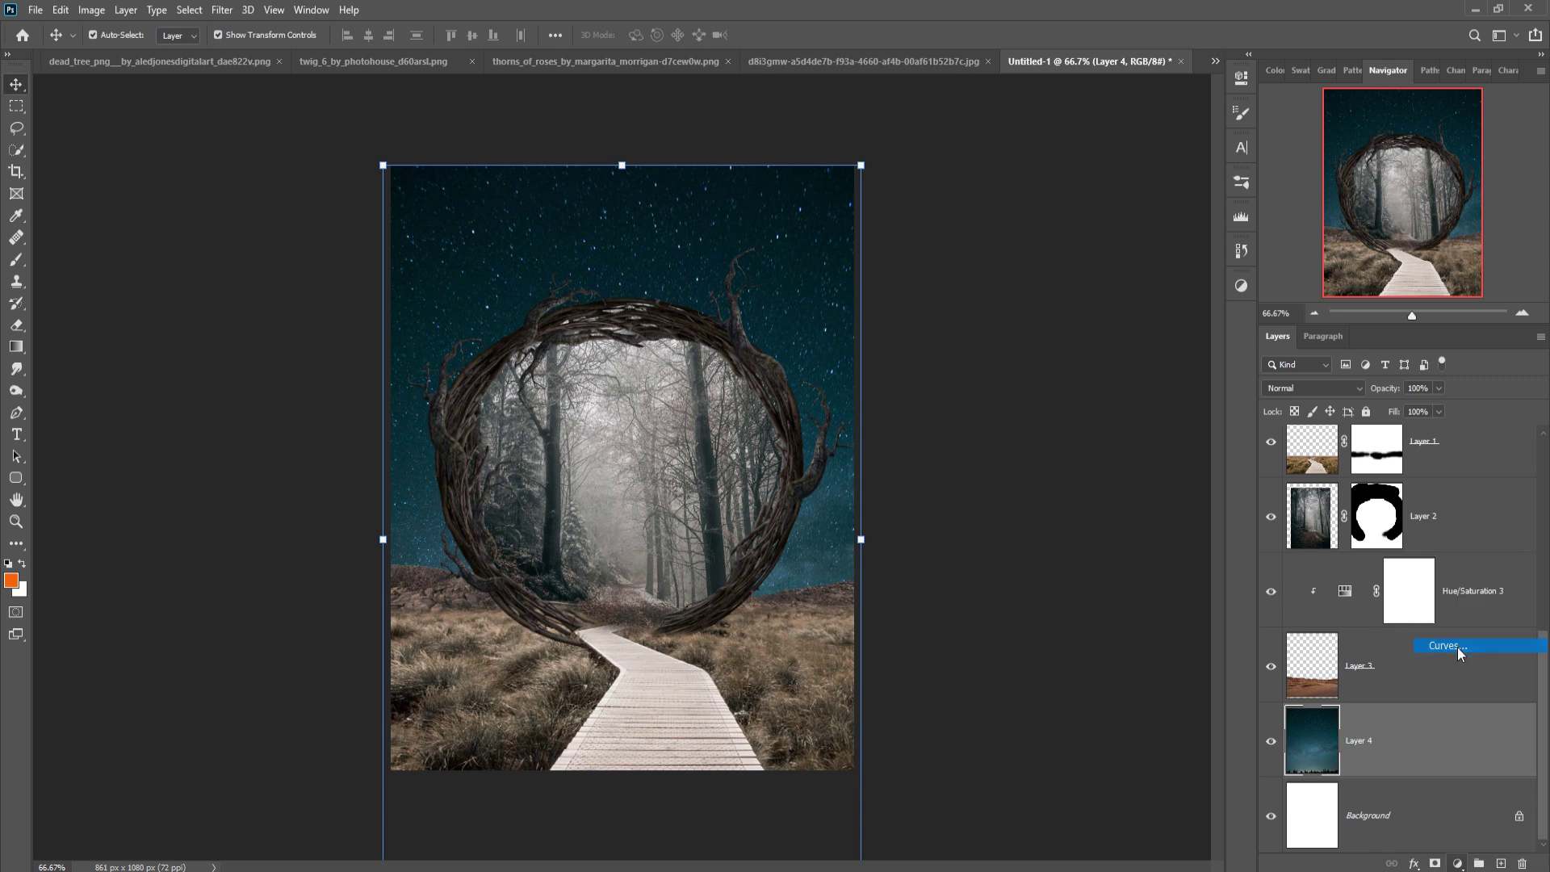
left_click(1102, 357)
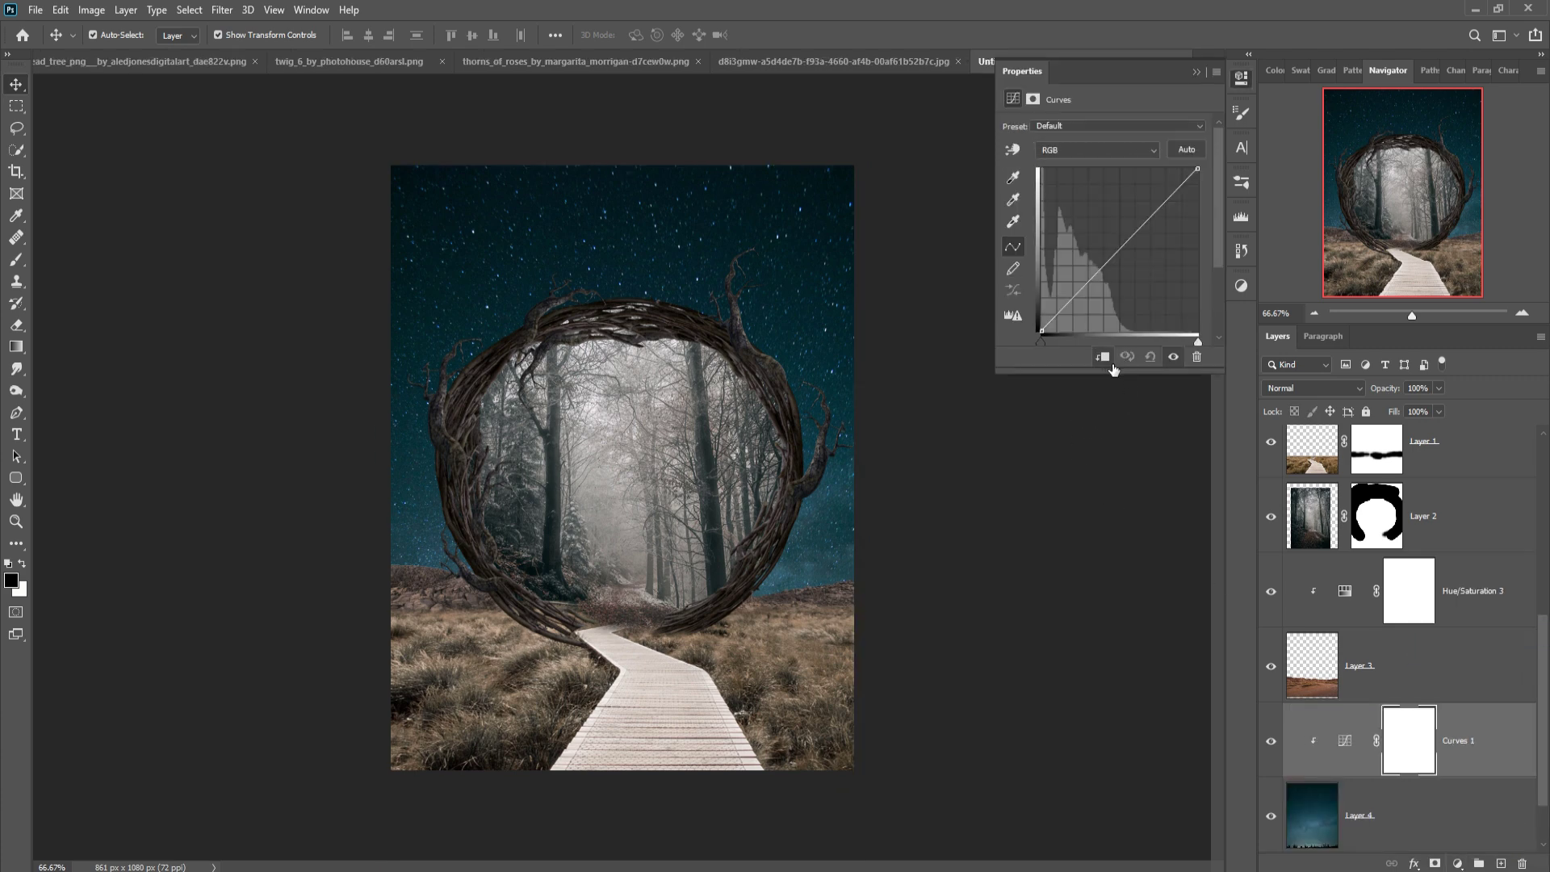
left_click_drag(1129, 242, 1144, 259)
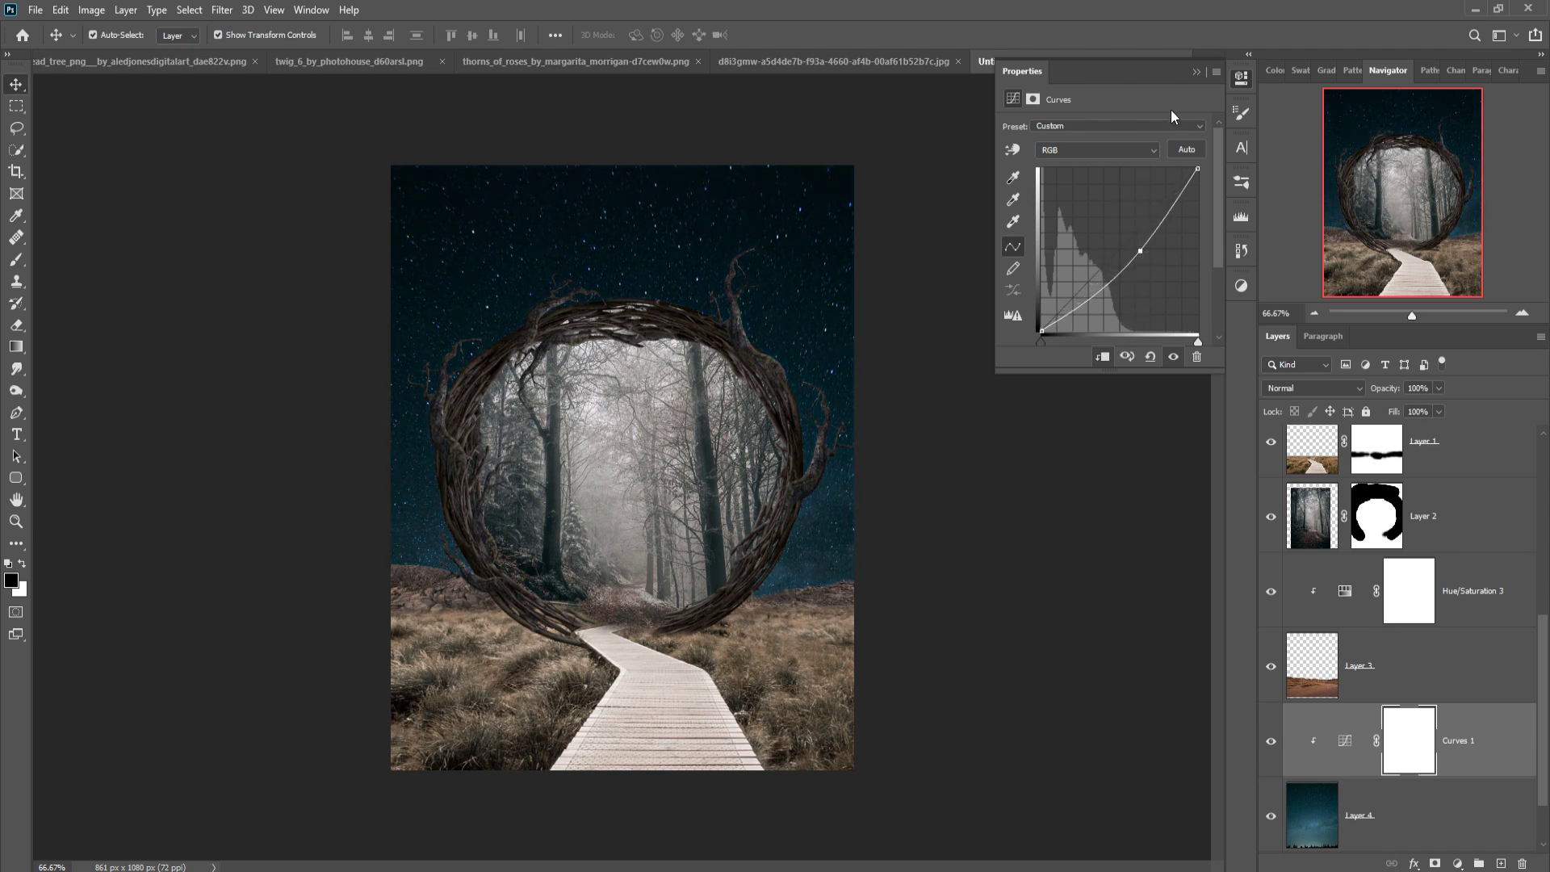
left_click(1197, 73)
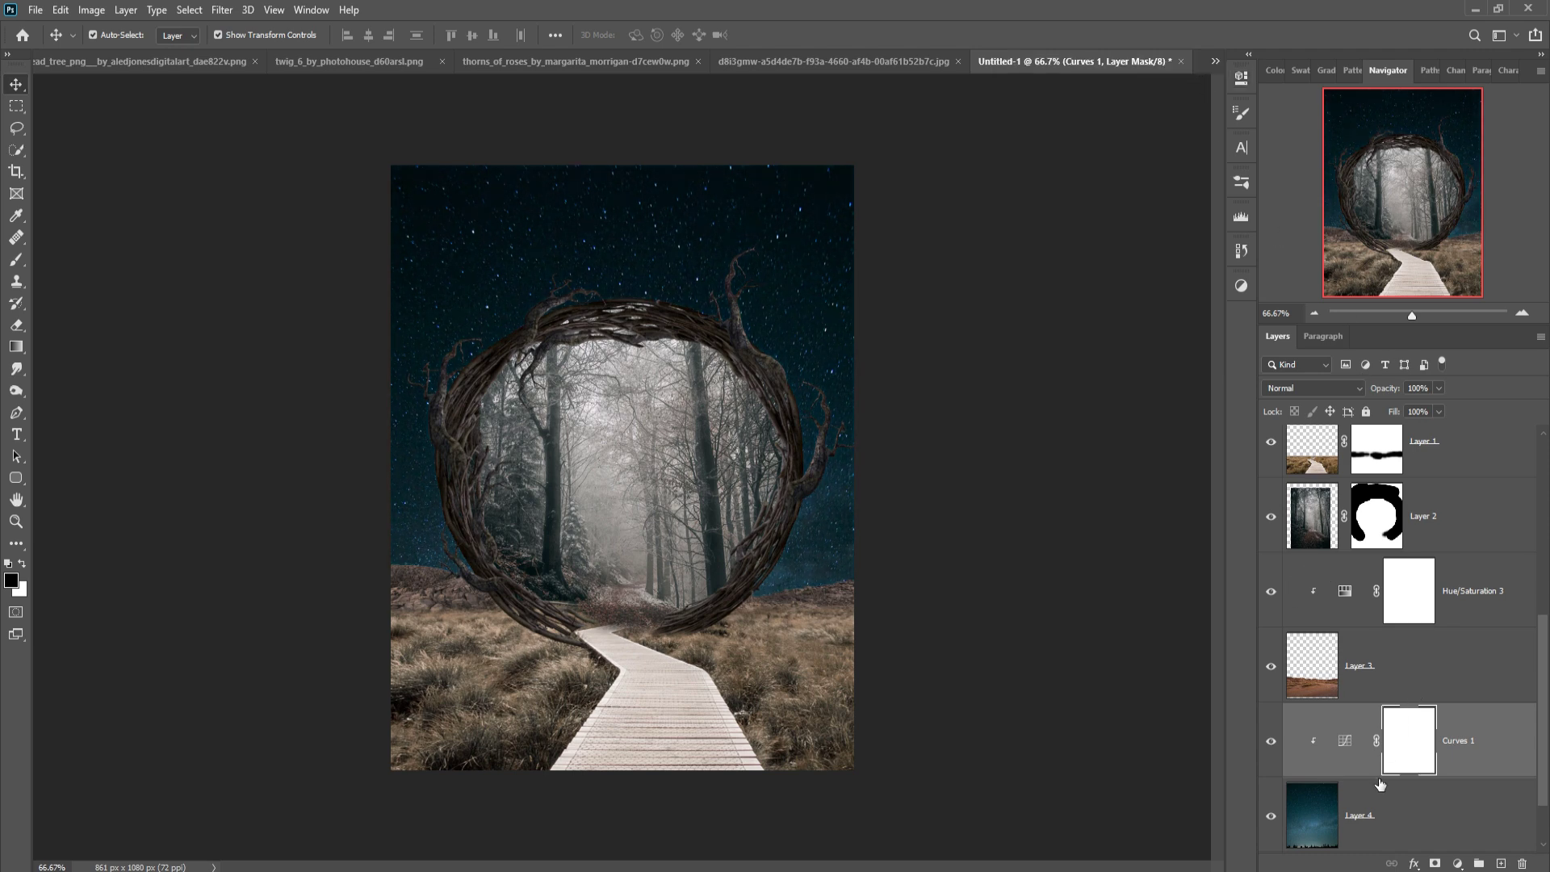
scroll(1405, 799, "down", 1)
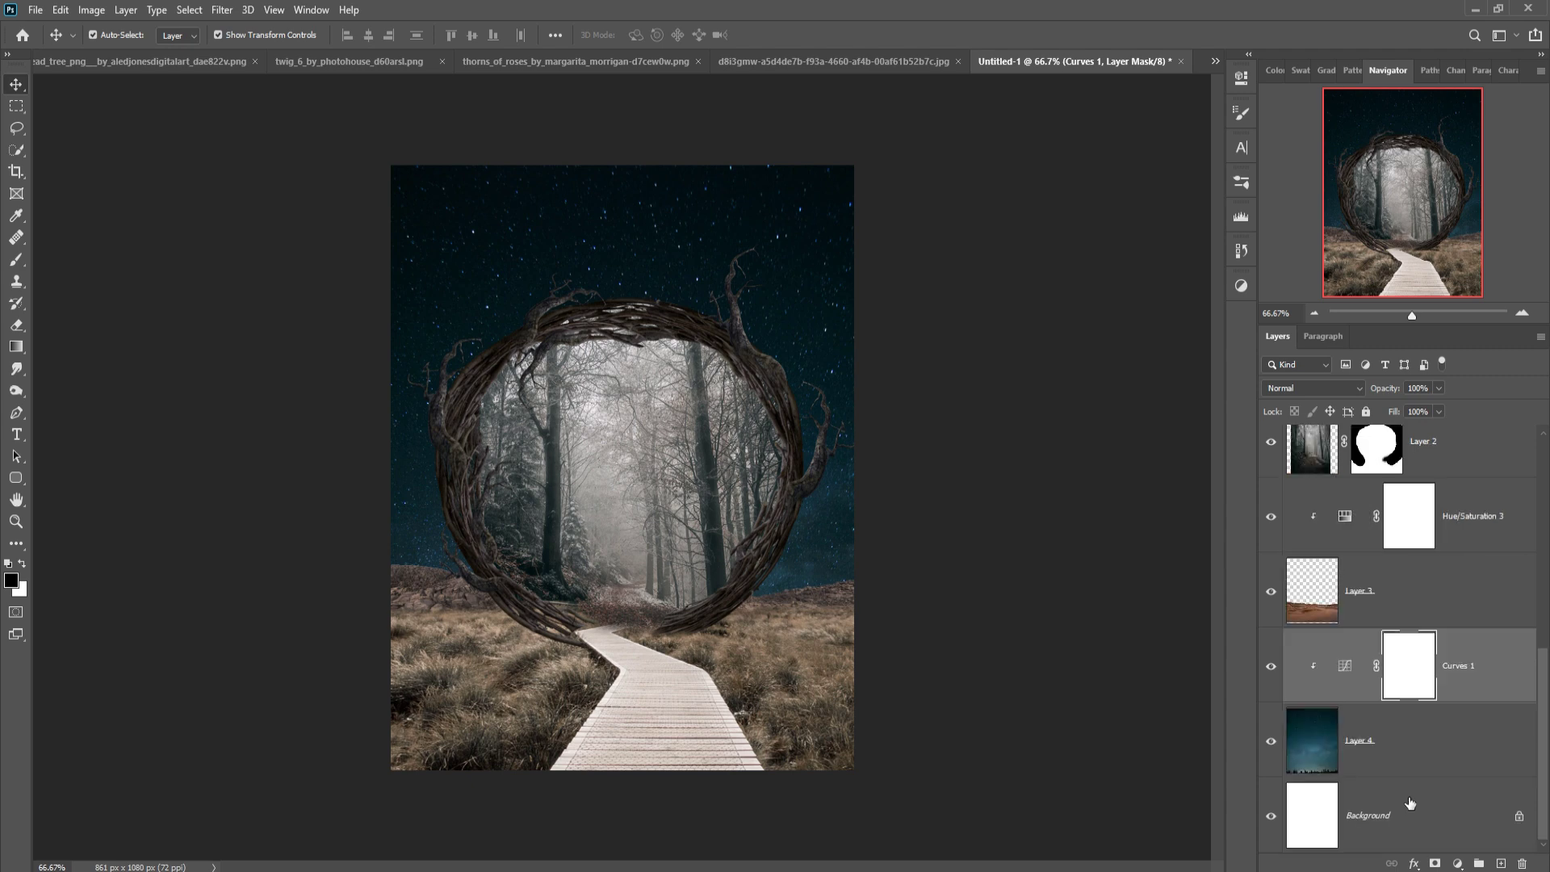
- Soften the sky layer with a Gaussian Blur of radius 7.2
left_click(1322, 736)
left_click(222, 10)
mouse_move(235, 247)
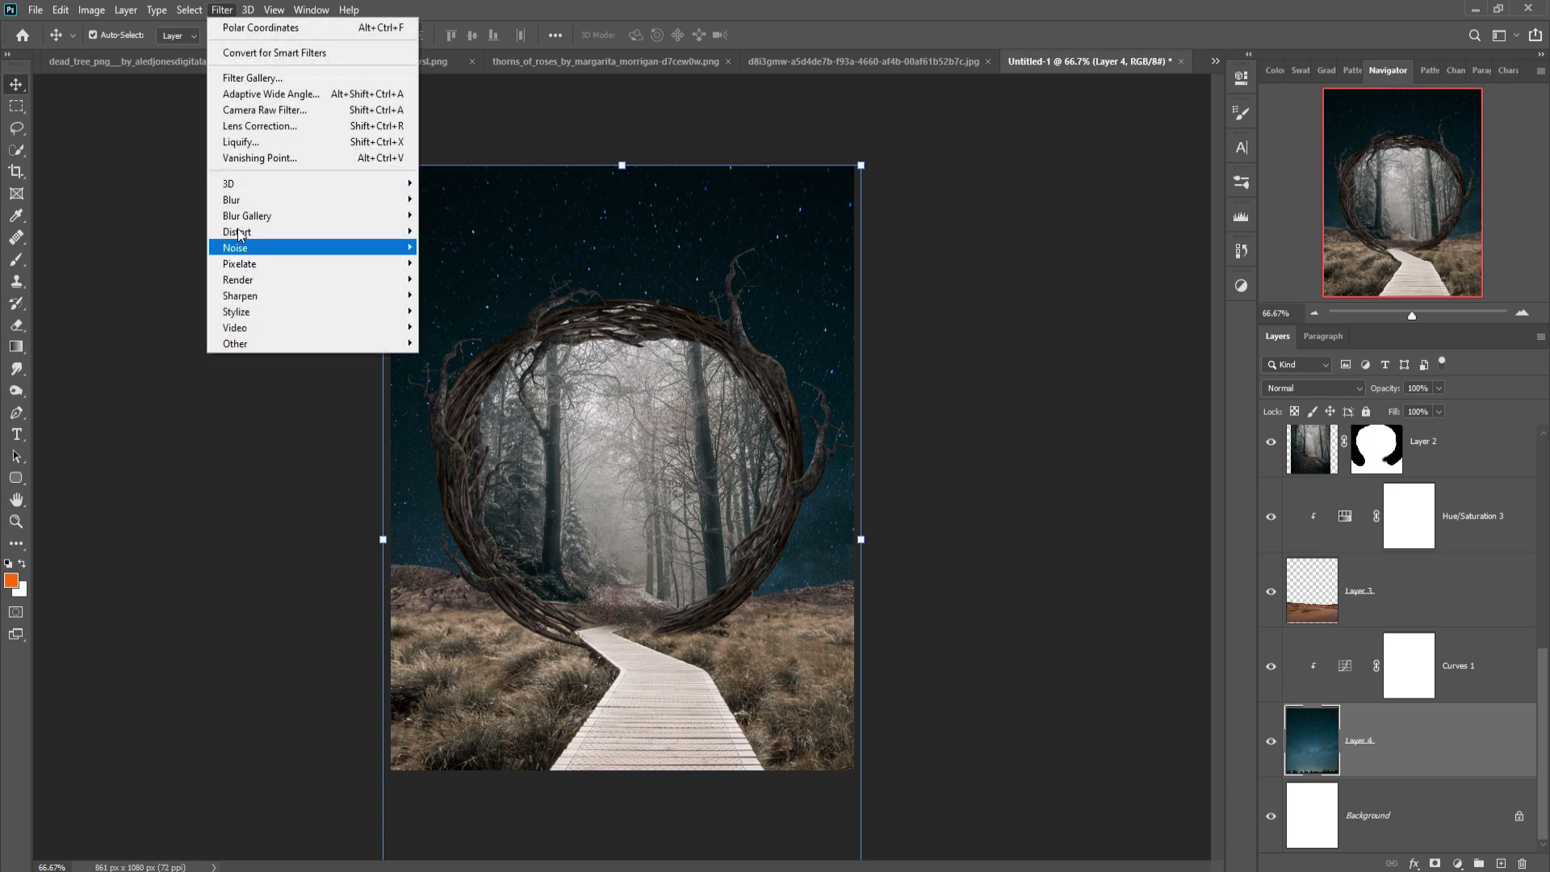
left_click(462, 262)
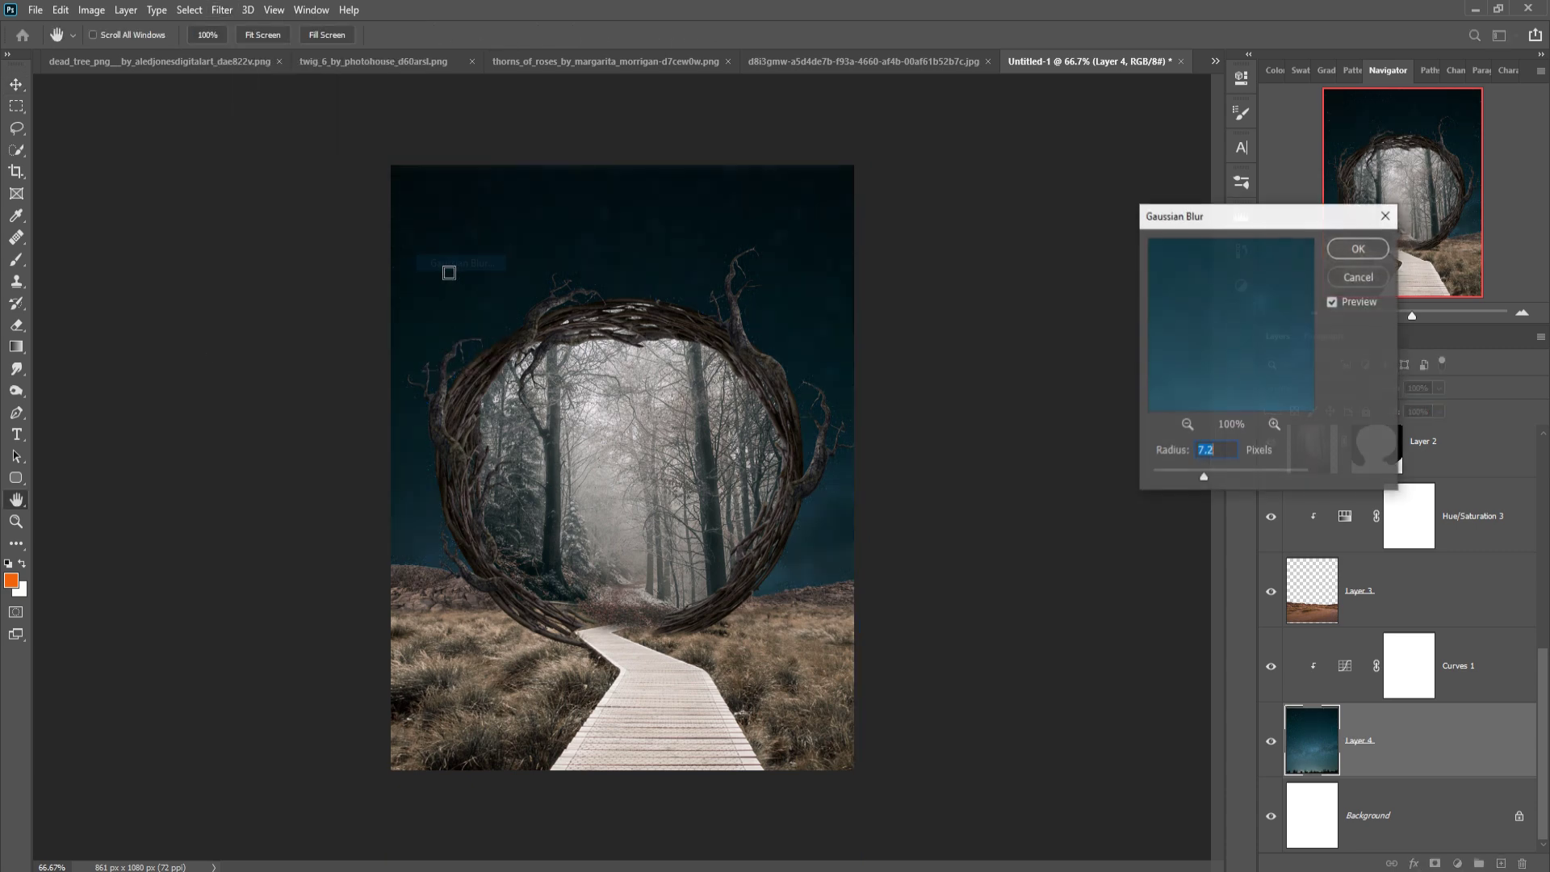
left_click(1359, 249)
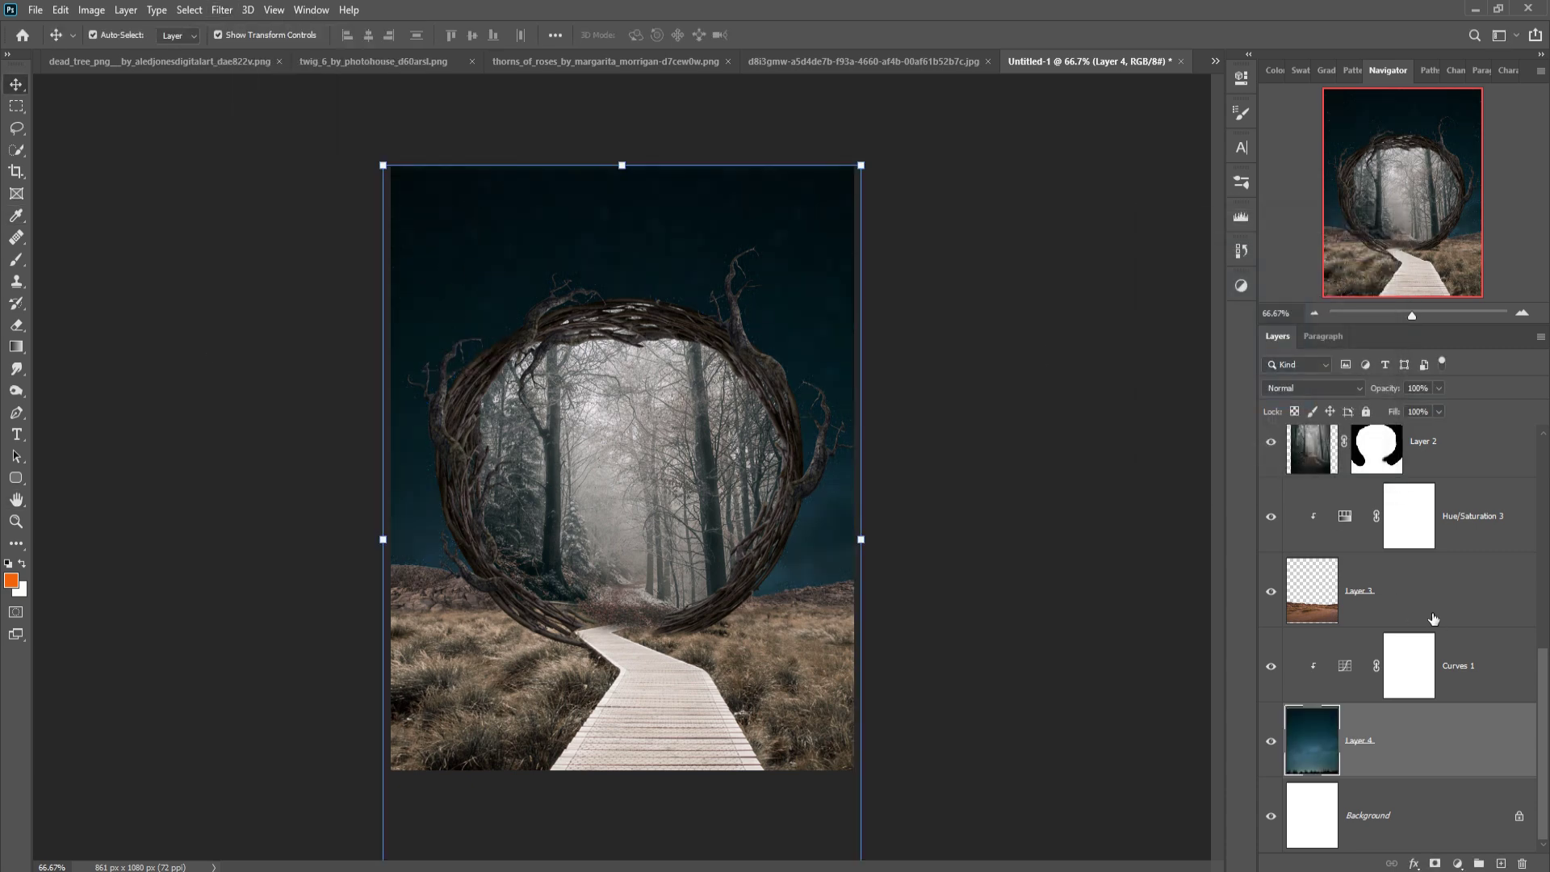
left_click(763, 738)
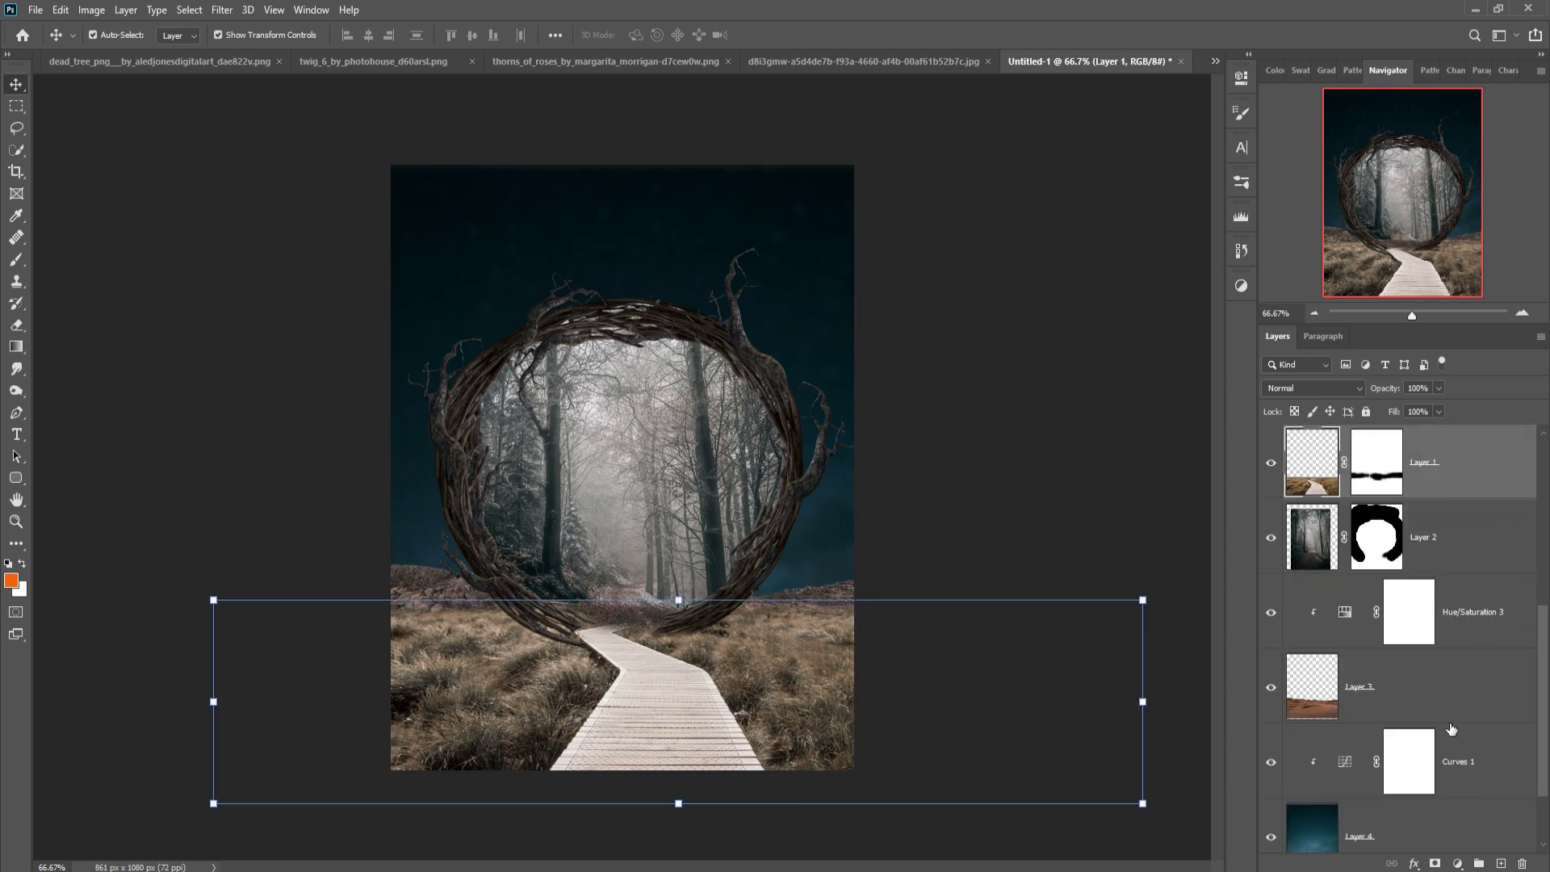
- Add a clipped Curves adjustment above Hue/Saturation 2, pulling the curve down on the grass and boardwalk
scroll(1477, 854, "up", 5)
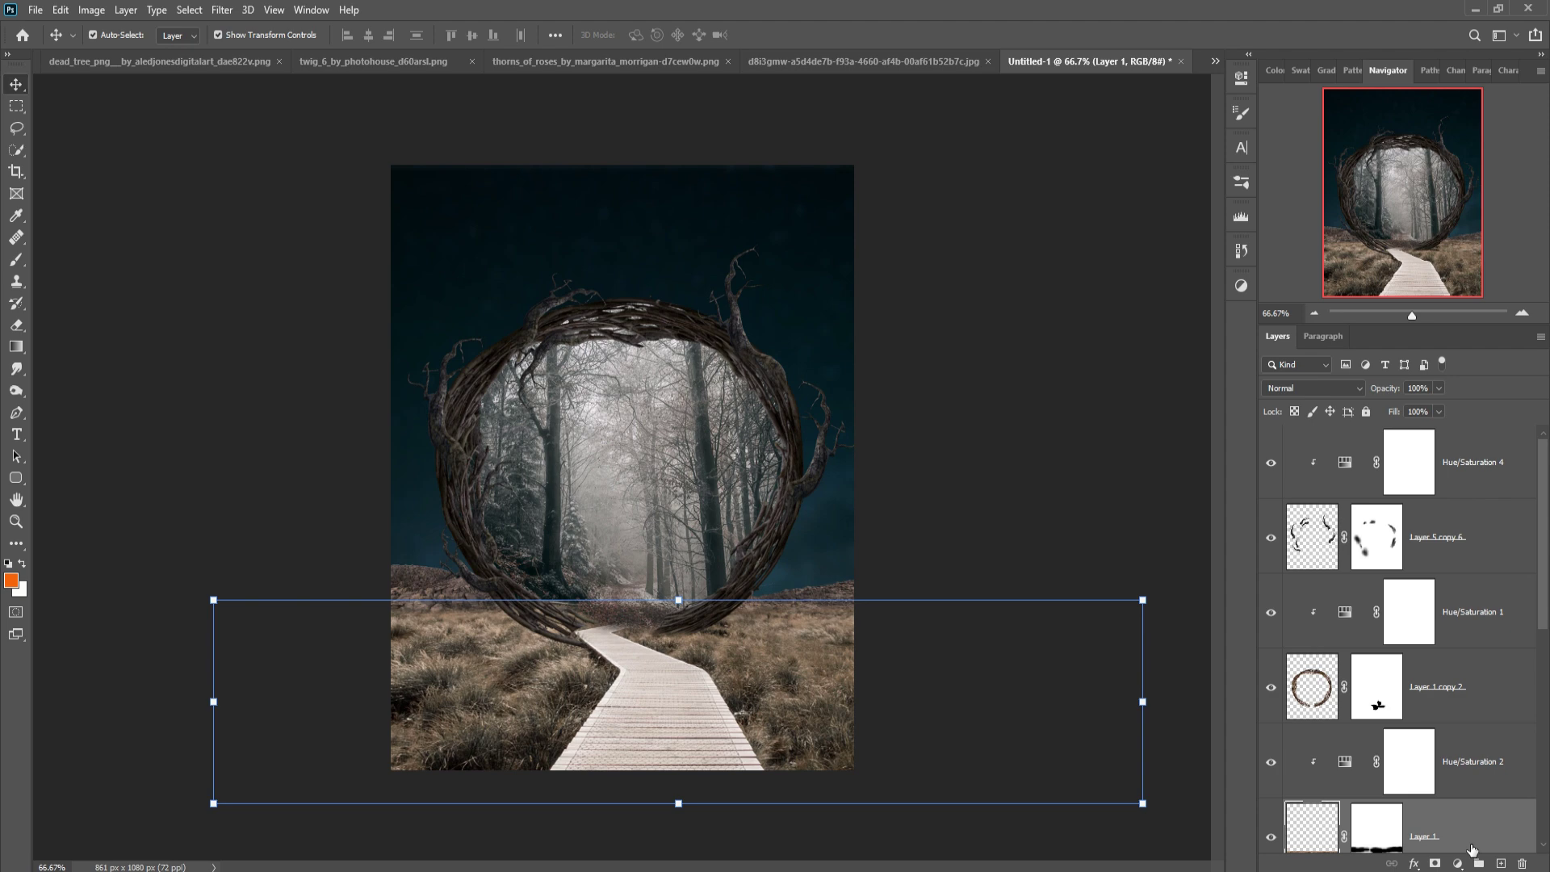
left_click(1491, 772)
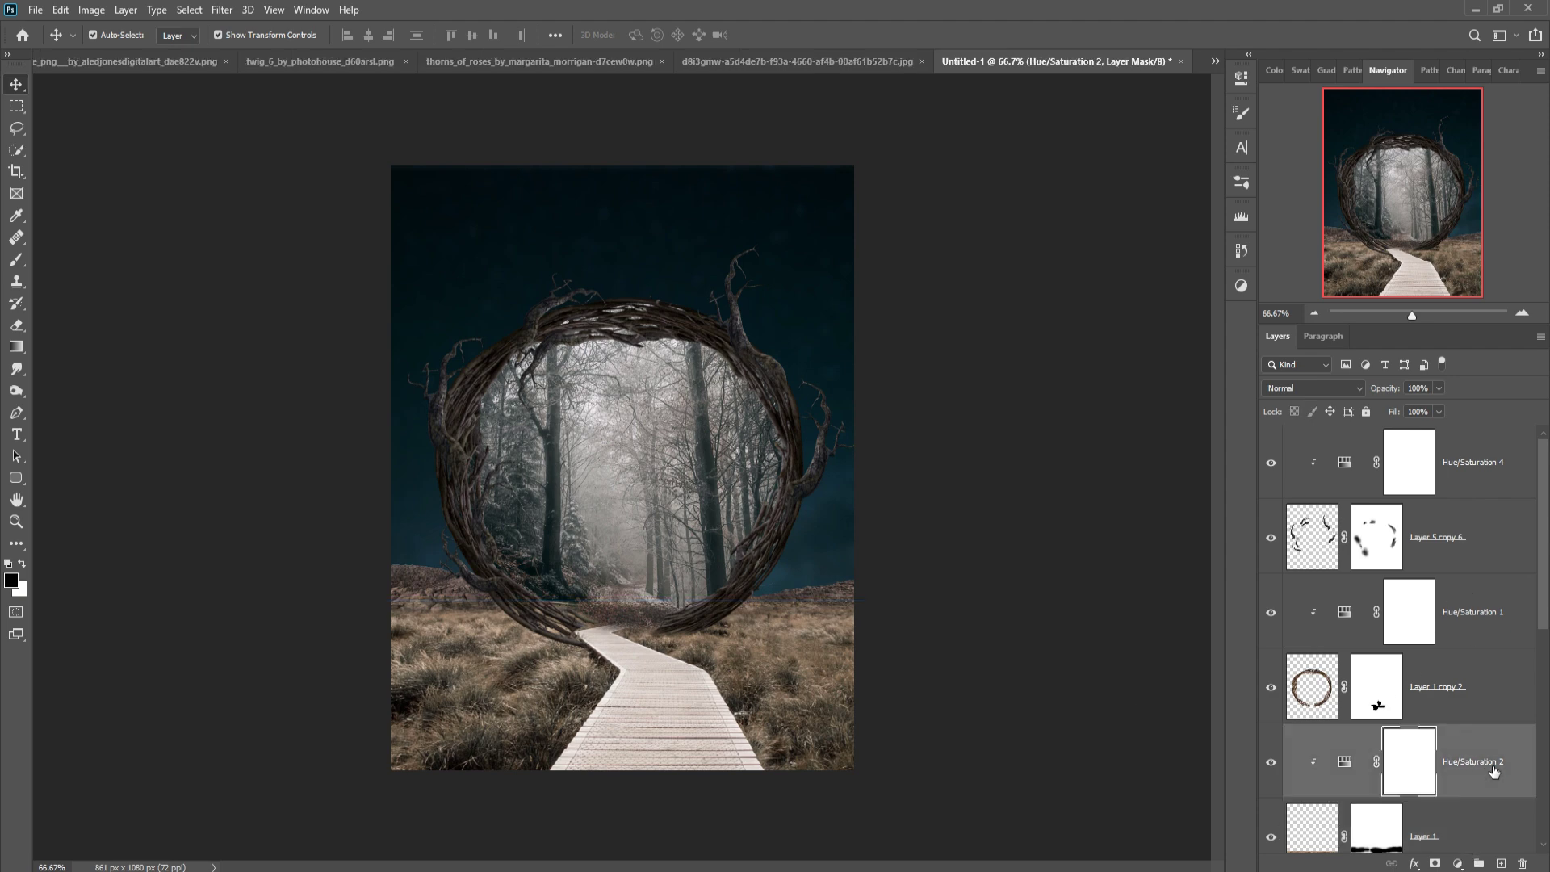
left_click(1457, 864)
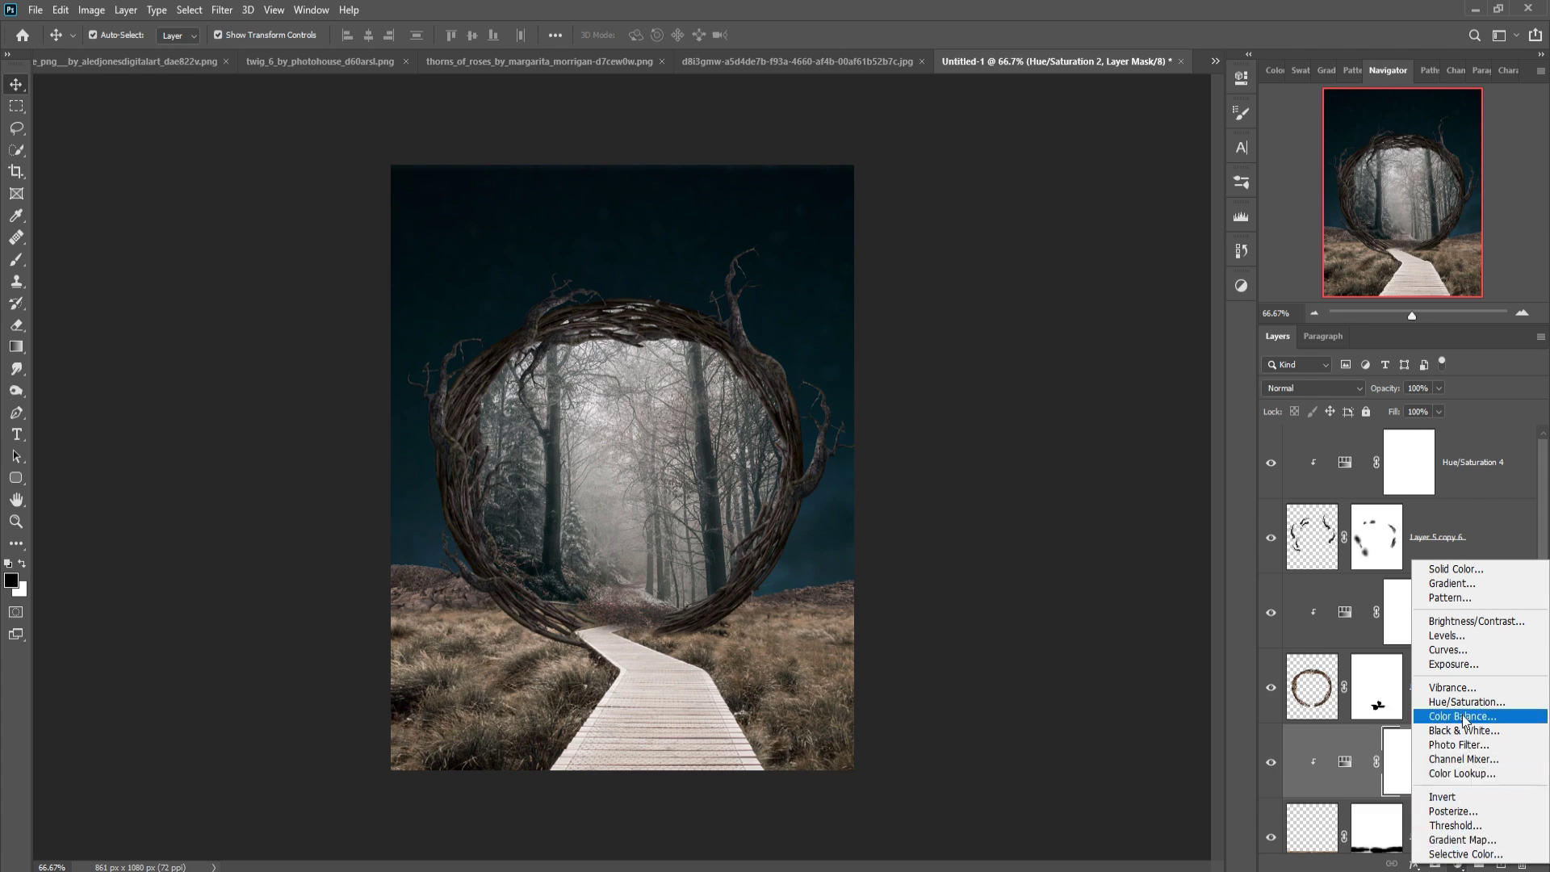
left_click(1449, 650)
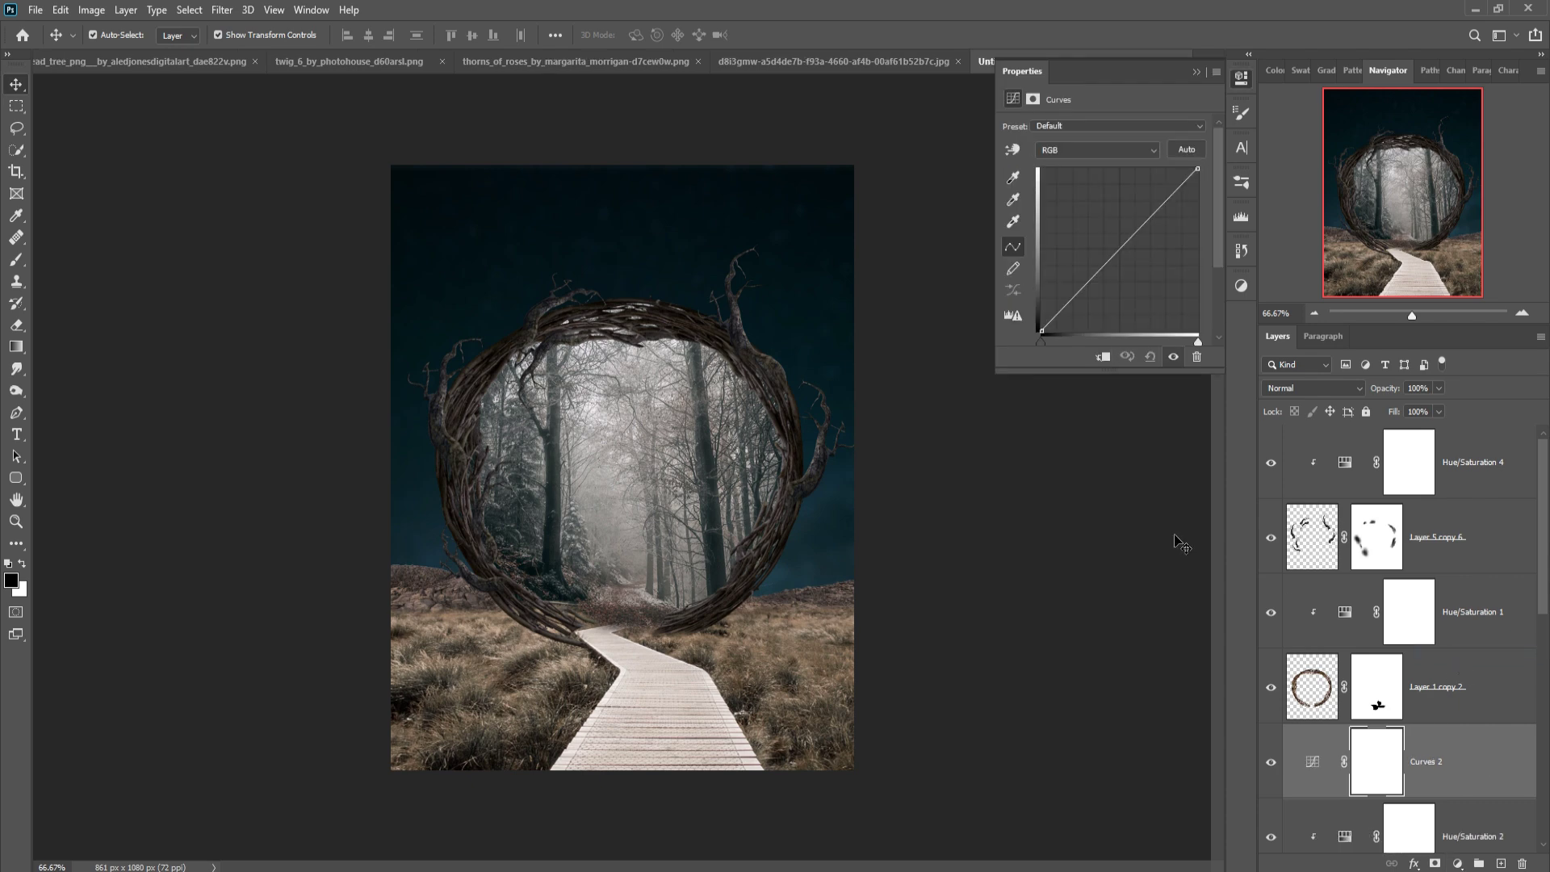
left_click(1104, 357)
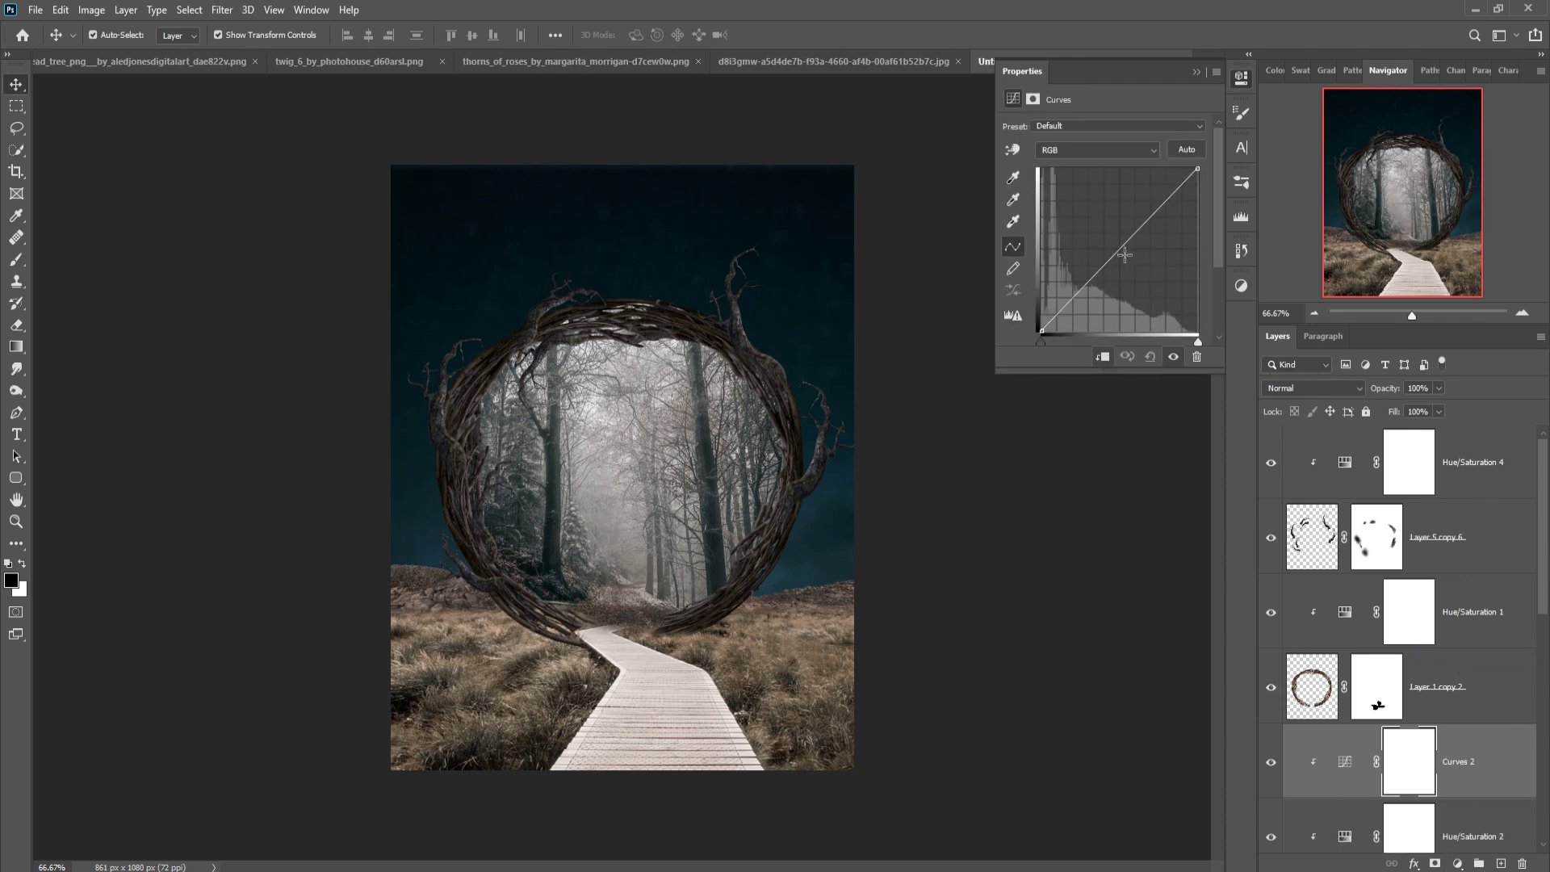
left_click_drag(1124, 255, 1133, 253)
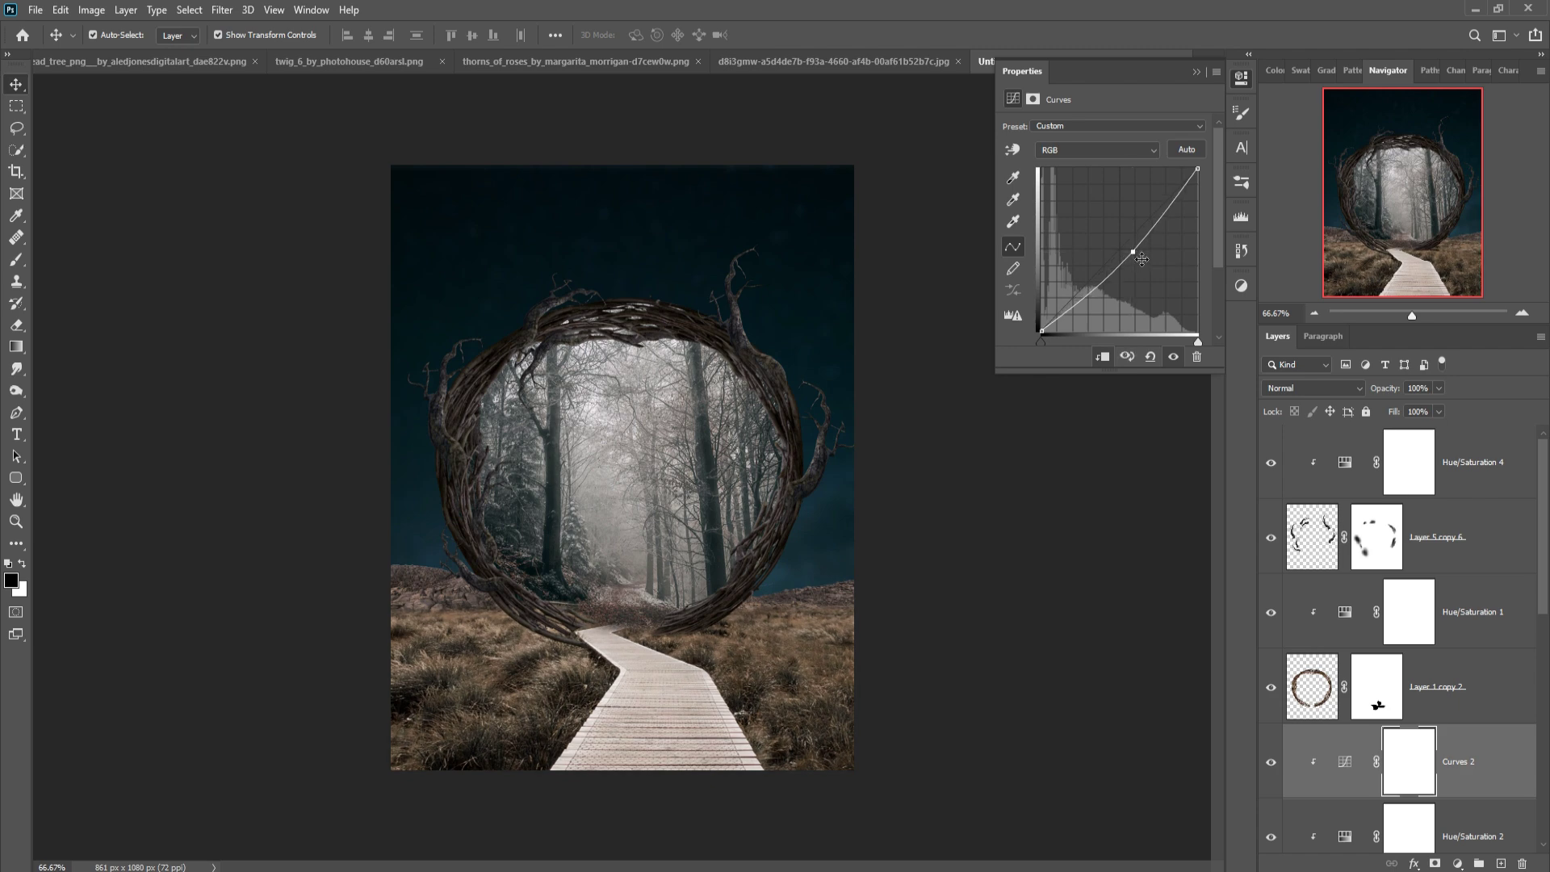
left_click(1196, 71)
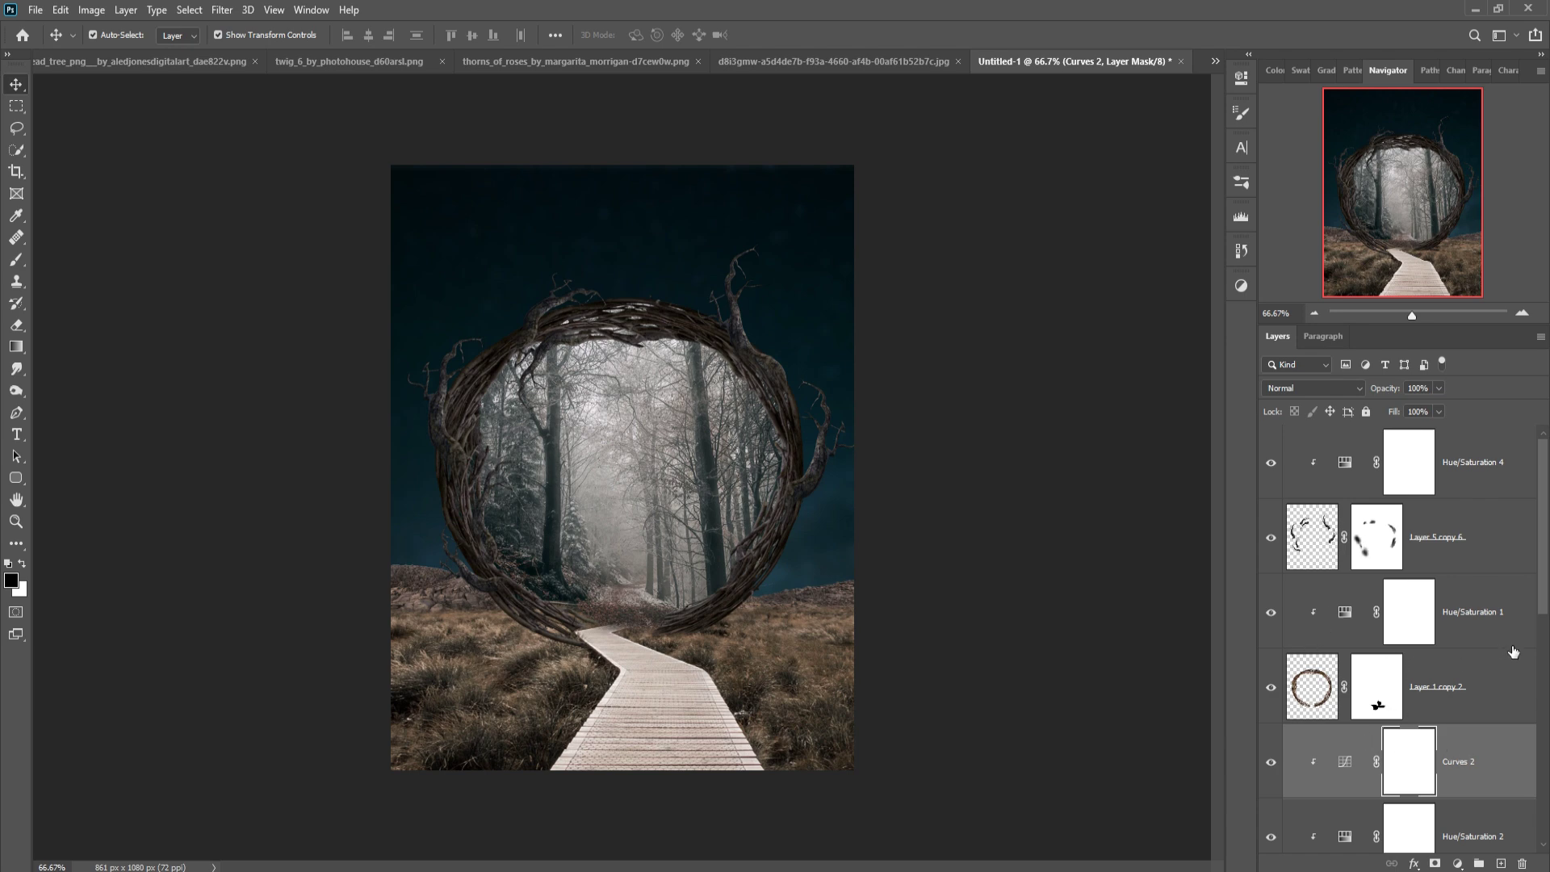
scroll(1498, 668, "down", 4)
- Create a new empty layer above Layer 2, the portal forest
scroll(1498, 670, "down", 2)
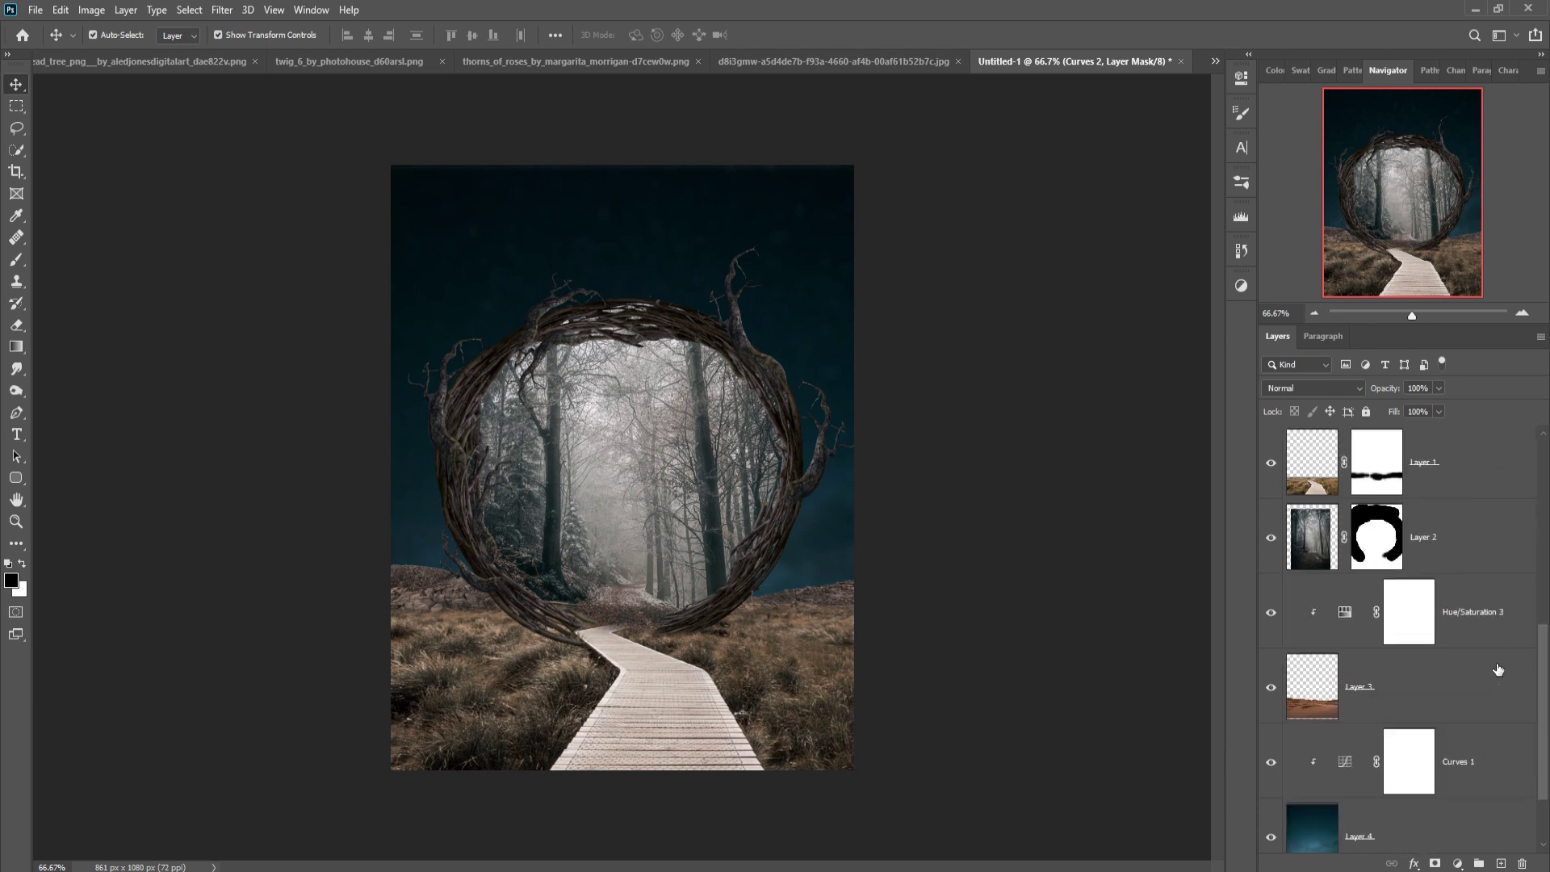
scroll(1497, 669, "up", 3)
scroll(1498, 669, "up", 1)
scroll(1498, 669, "down", 4)
left_click(1482, 554)
left_click(1500, 863)
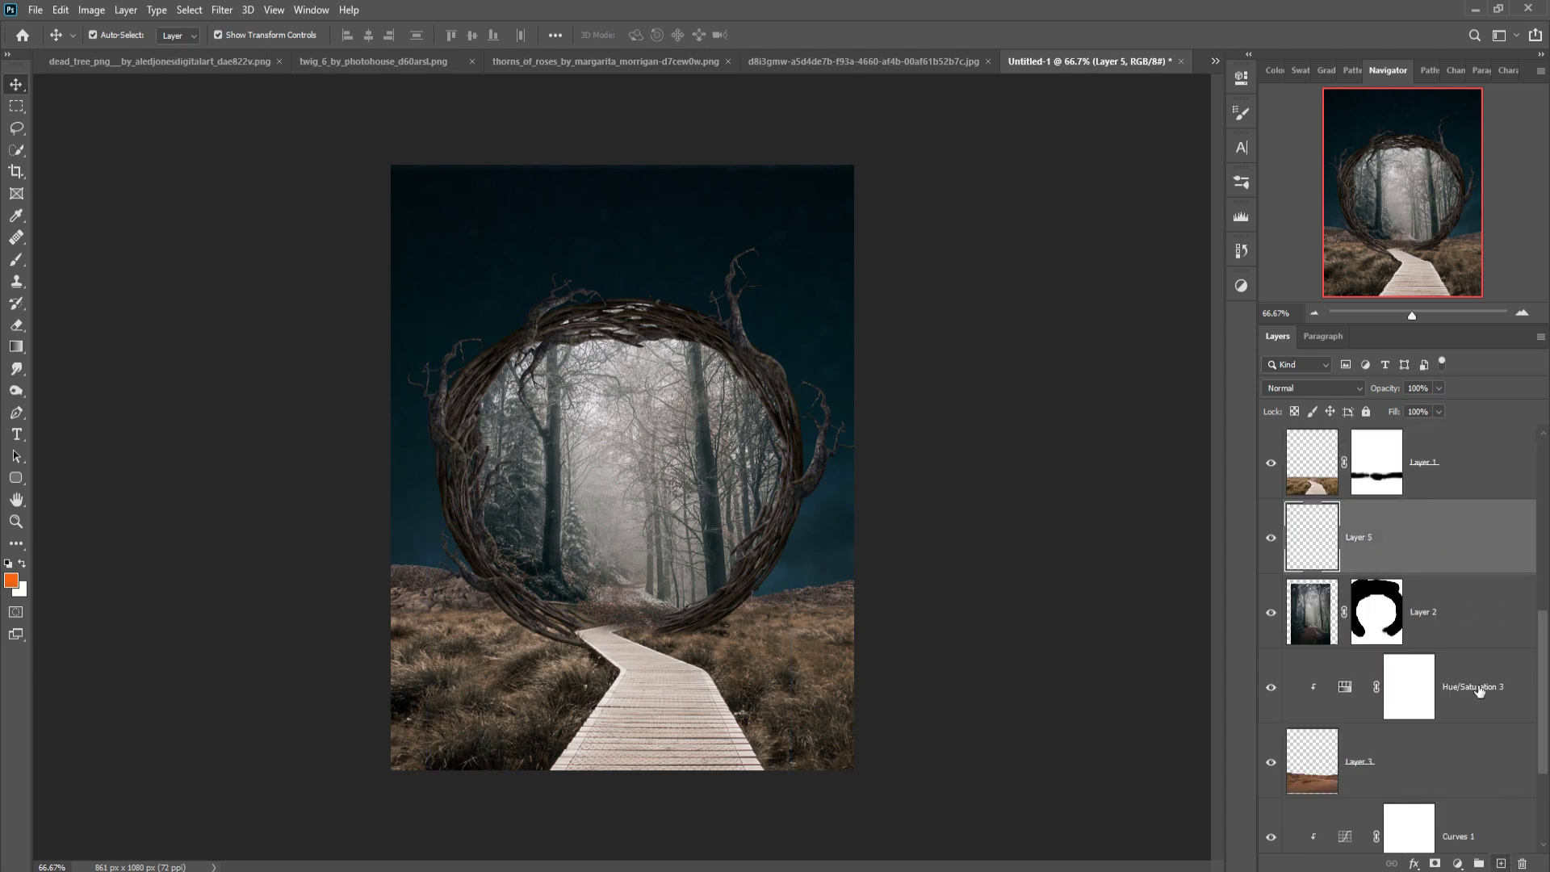
- Set up the Brush at a large size of 500, testing and undoing an orange stroke
left_click(16, 259)
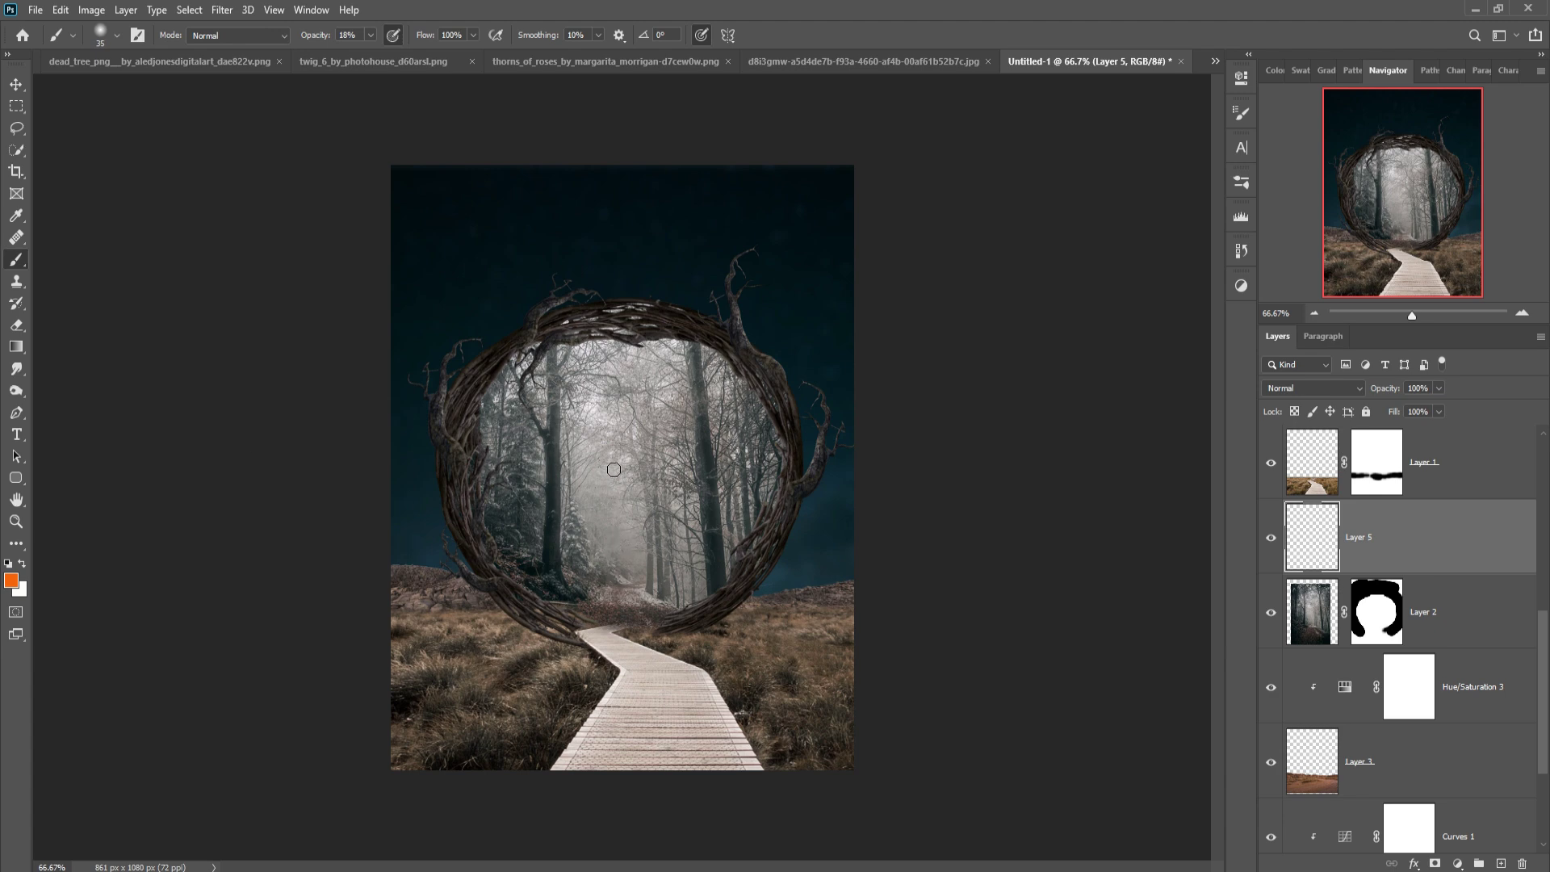
key("bracketright")
key("bracketright")
key("bracketright")
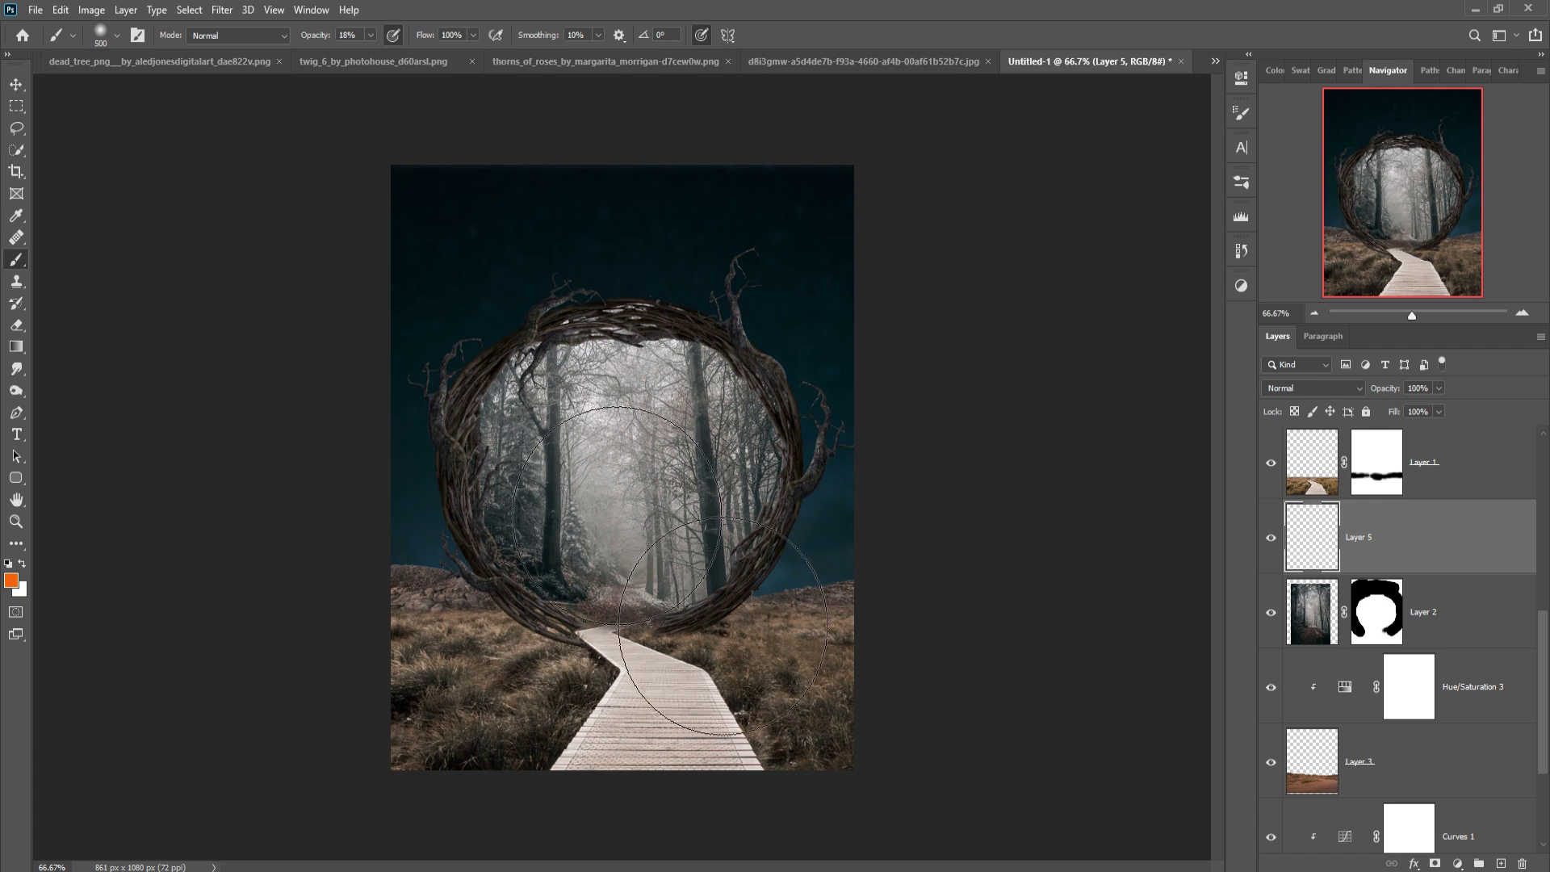
left_click_drag(616, 511, 613, 468)
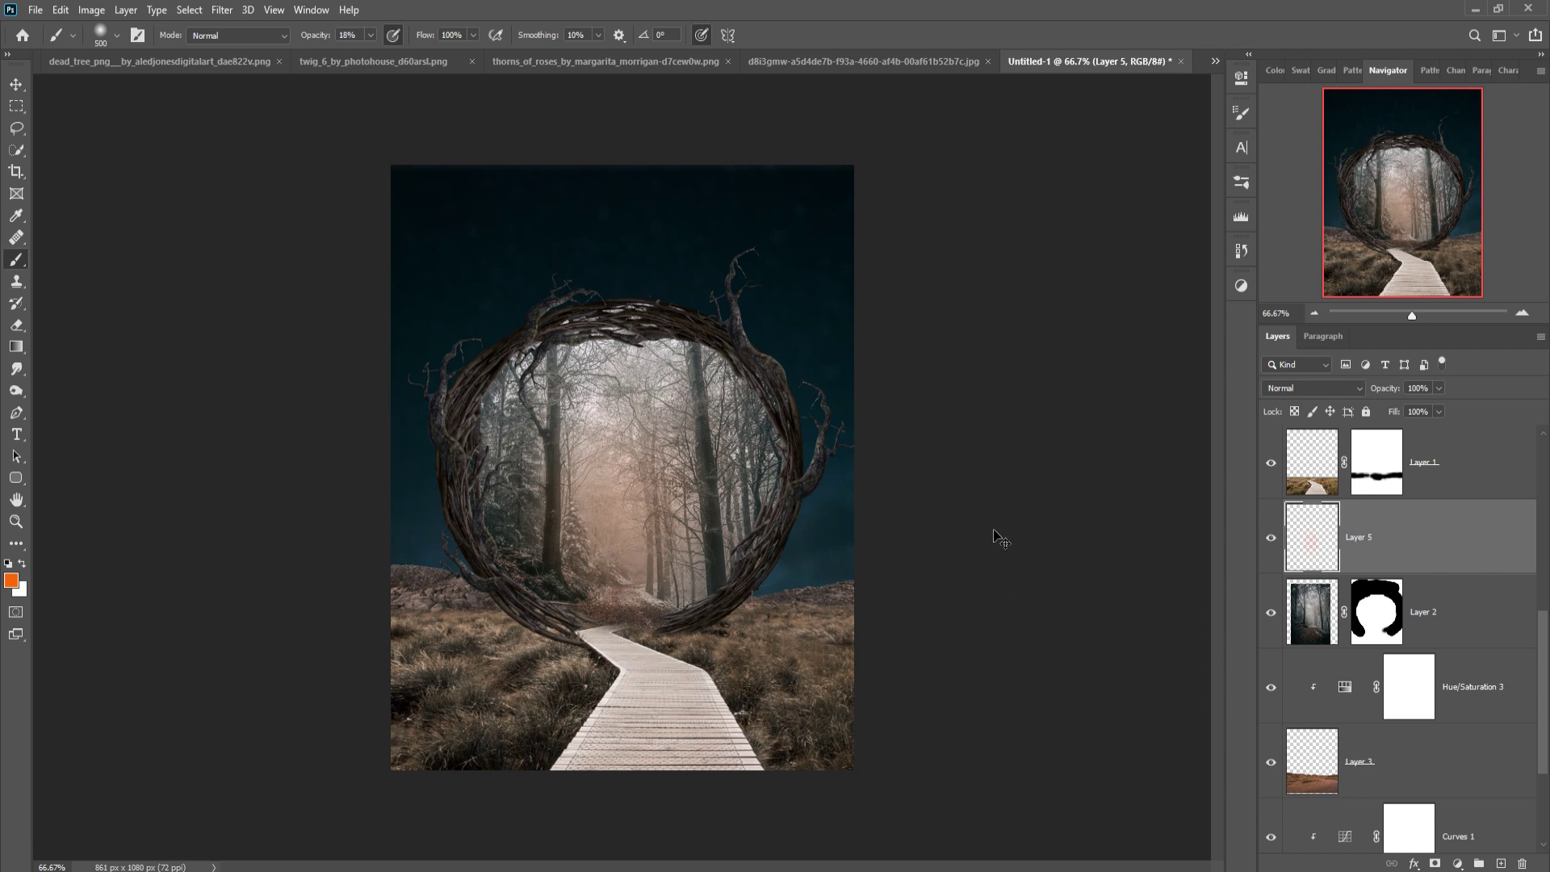
key("ctrl+z")
- Set the foreground colour to teal #01b3be
left_click(11, 582)
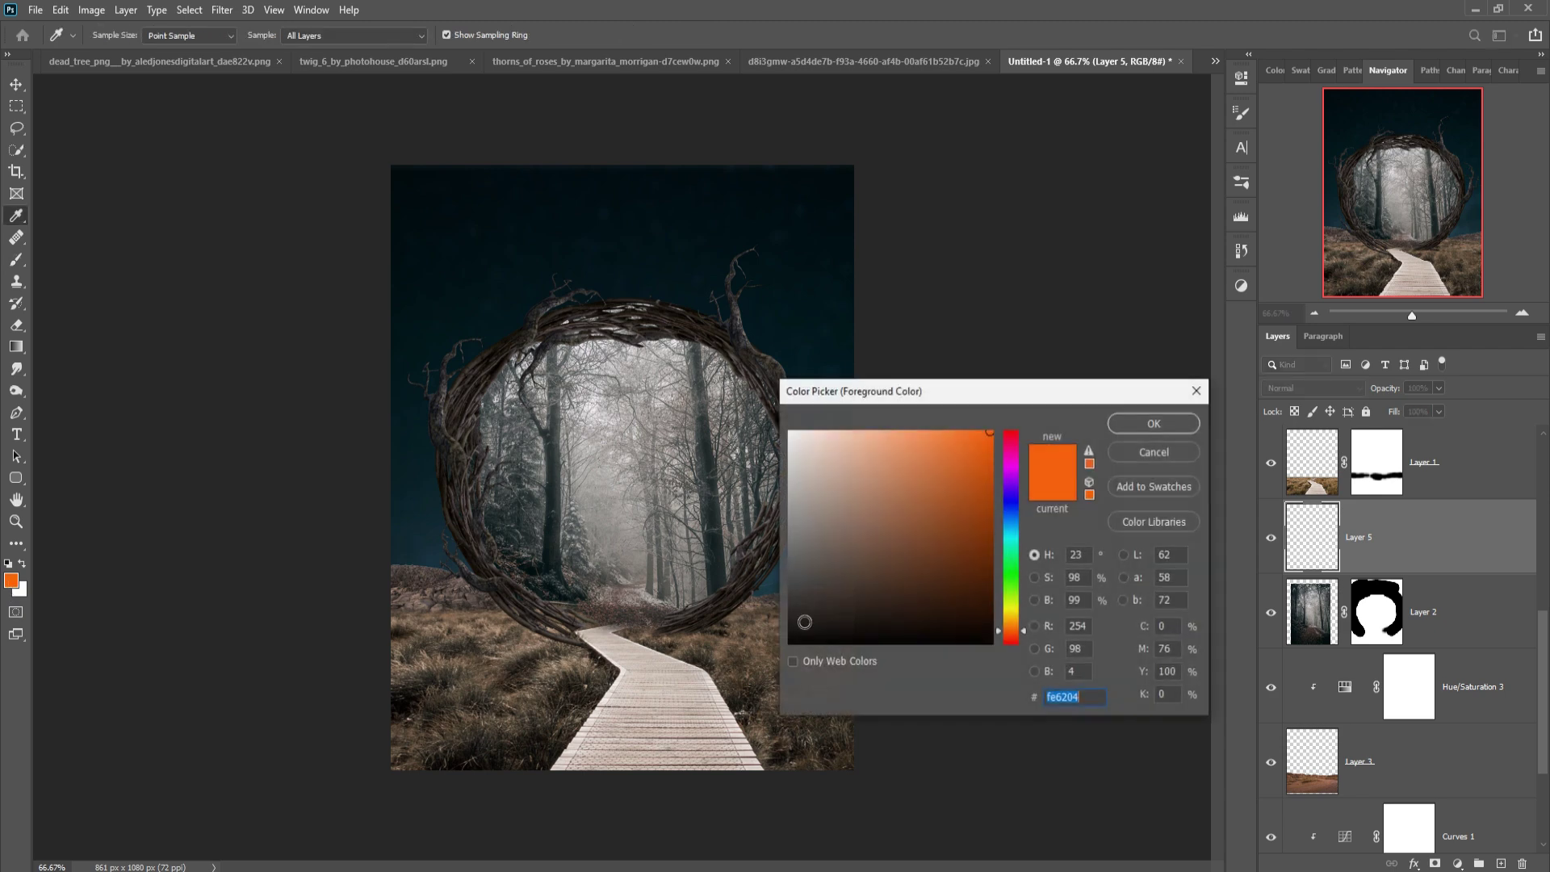
type("04effe")
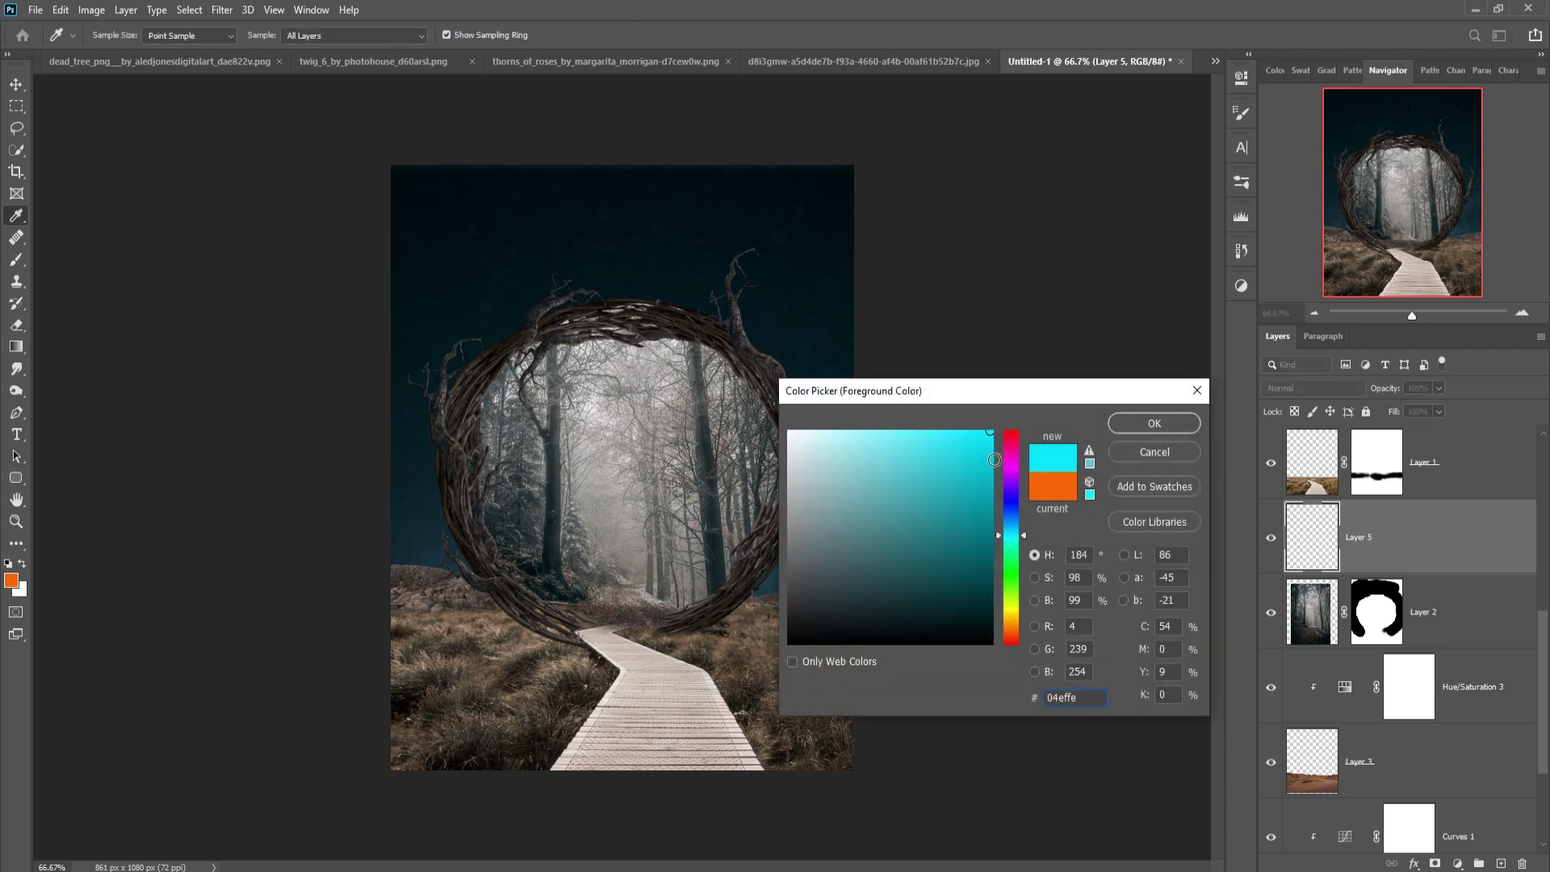
left_click(989, 512)
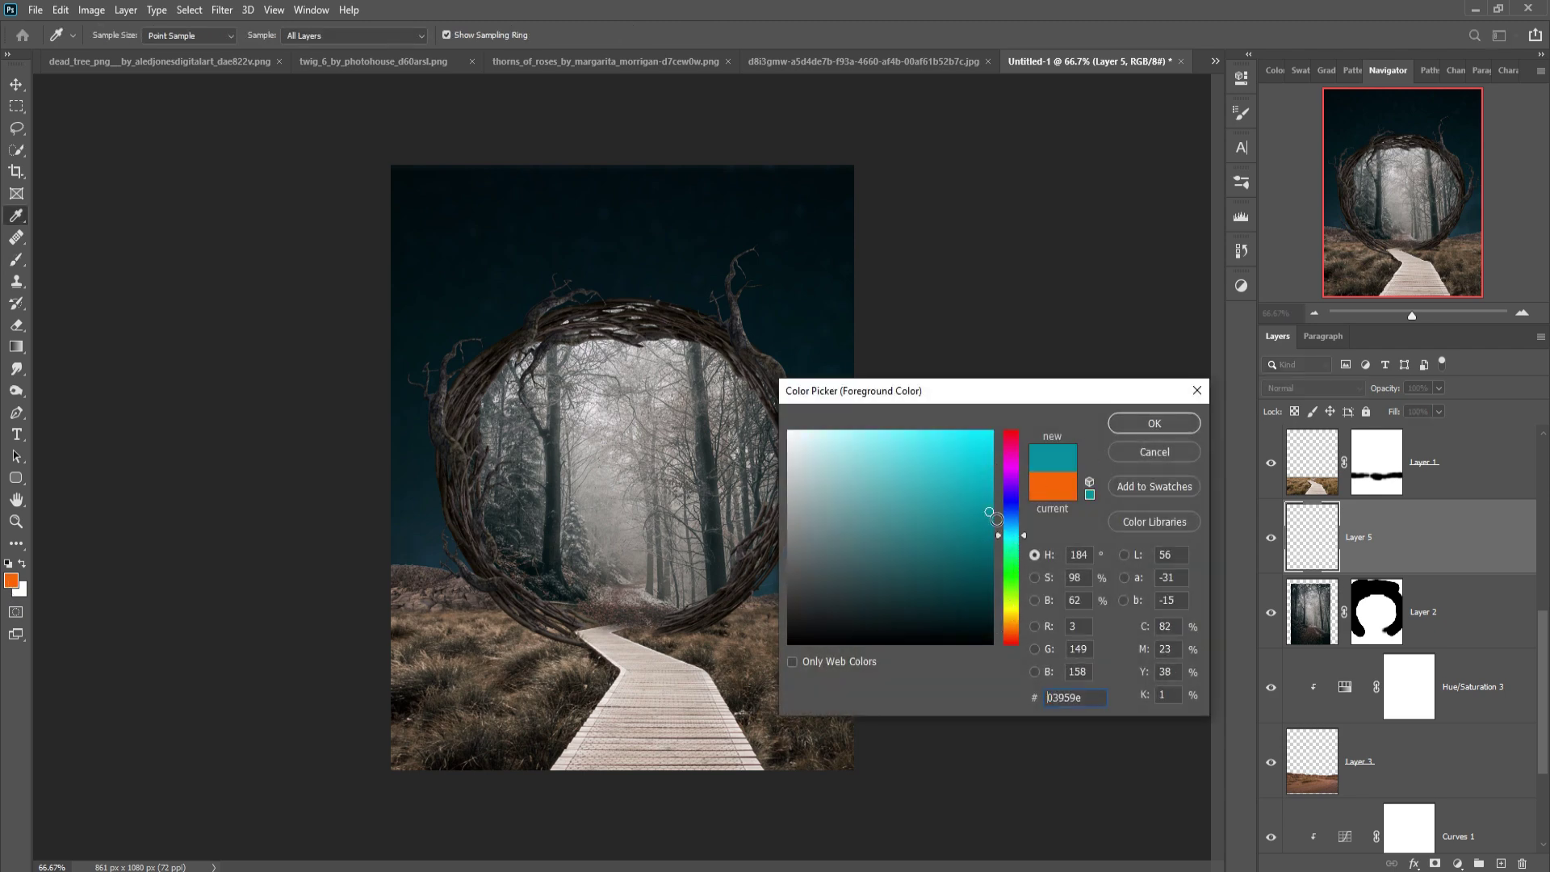
left_click(992, 484)
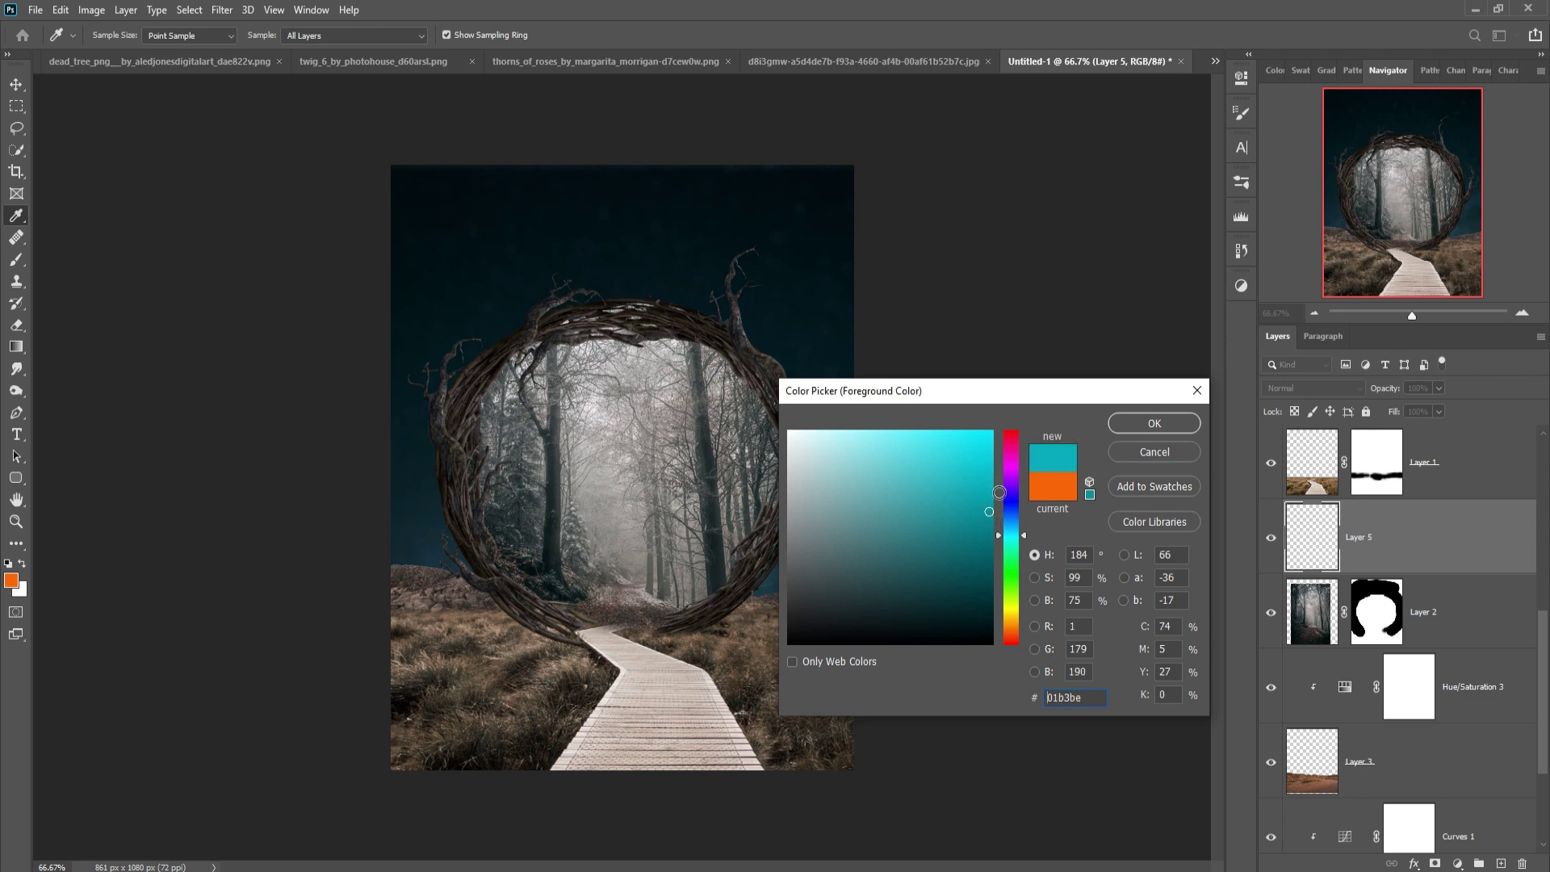
left_click(1026, 540)
left_click_drag(1025, 540, 1024, 535)
left_click(1155, 423)
- Brush soft teal over the forest inside the wreath and blend the layer as Overlay
key("b")
mouse_move(630, 505)
left_mouse_down()
mouse_move(576, 524)
mouse_move(640, 557)
mouse_move(709, 501)
left_mouse_up()
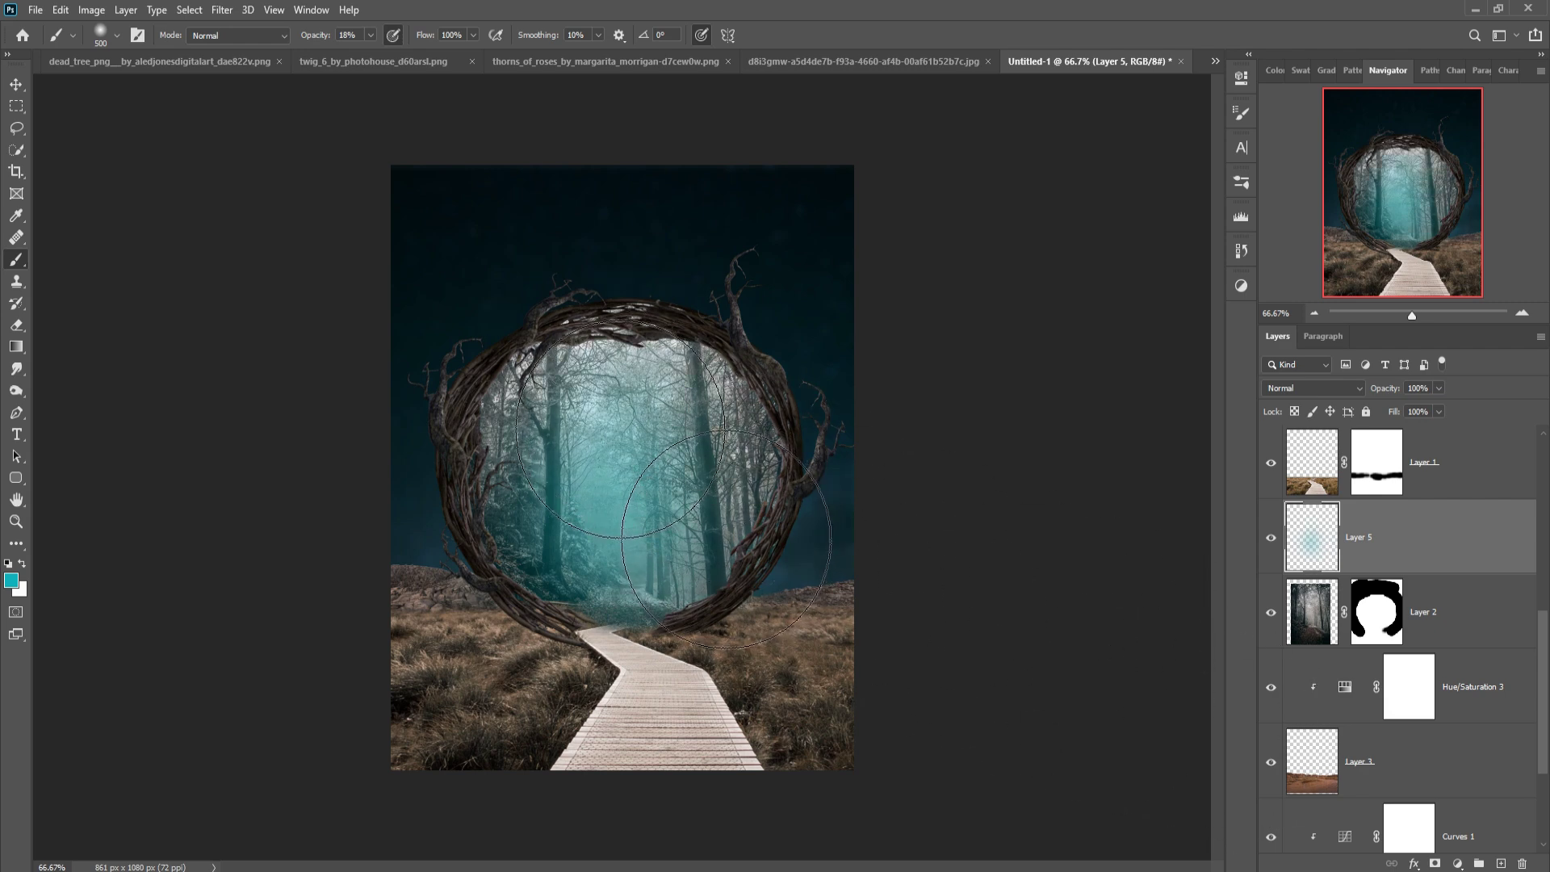
left_click_drag(631, 436, 583, 452)
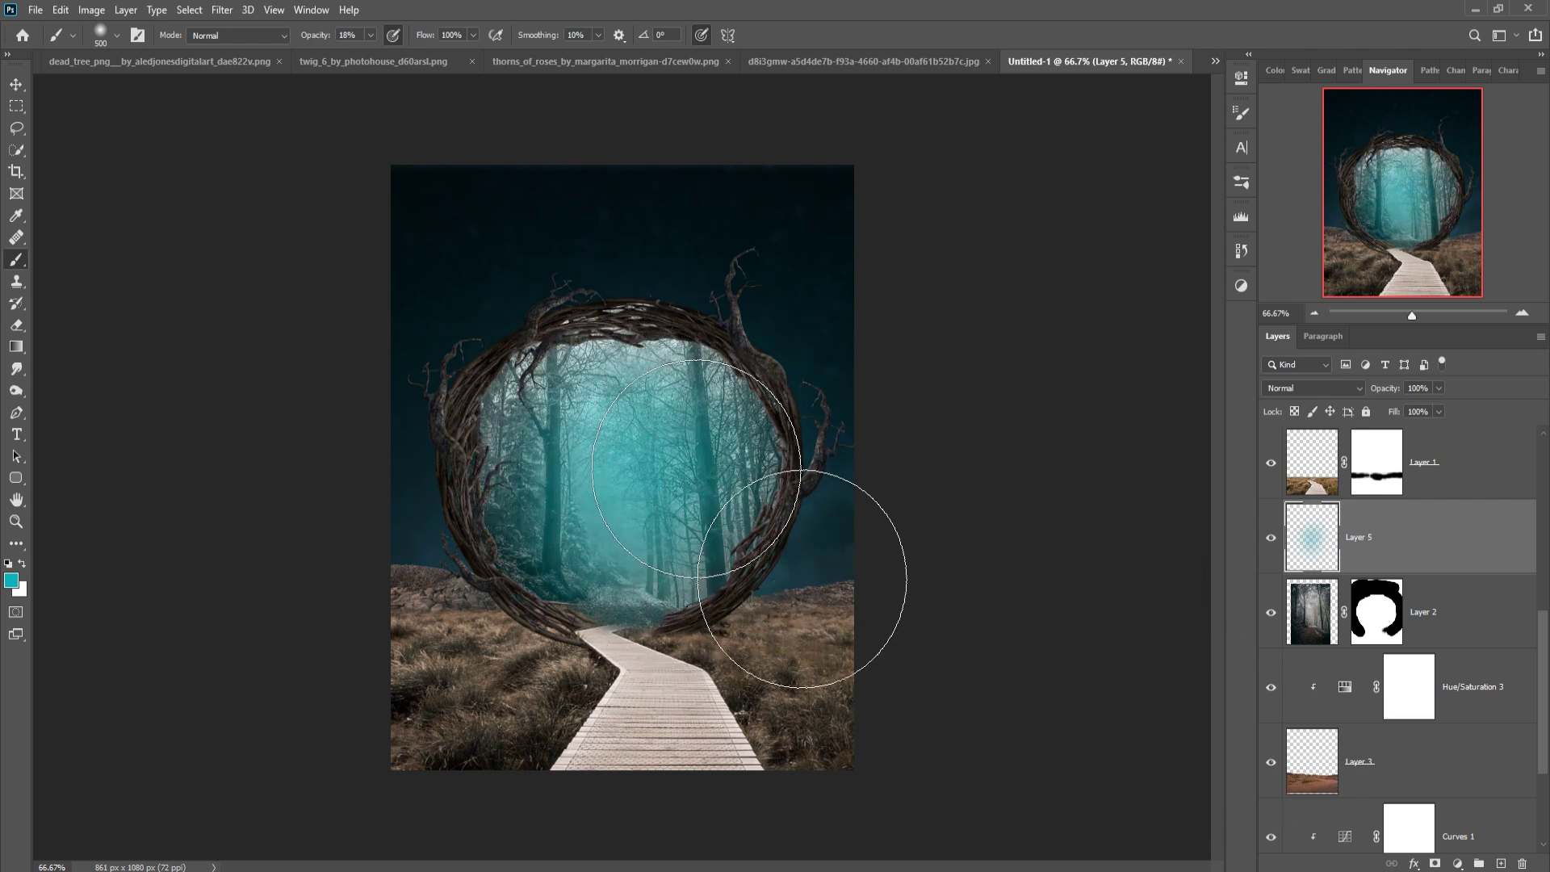
left_click(1320, 389)
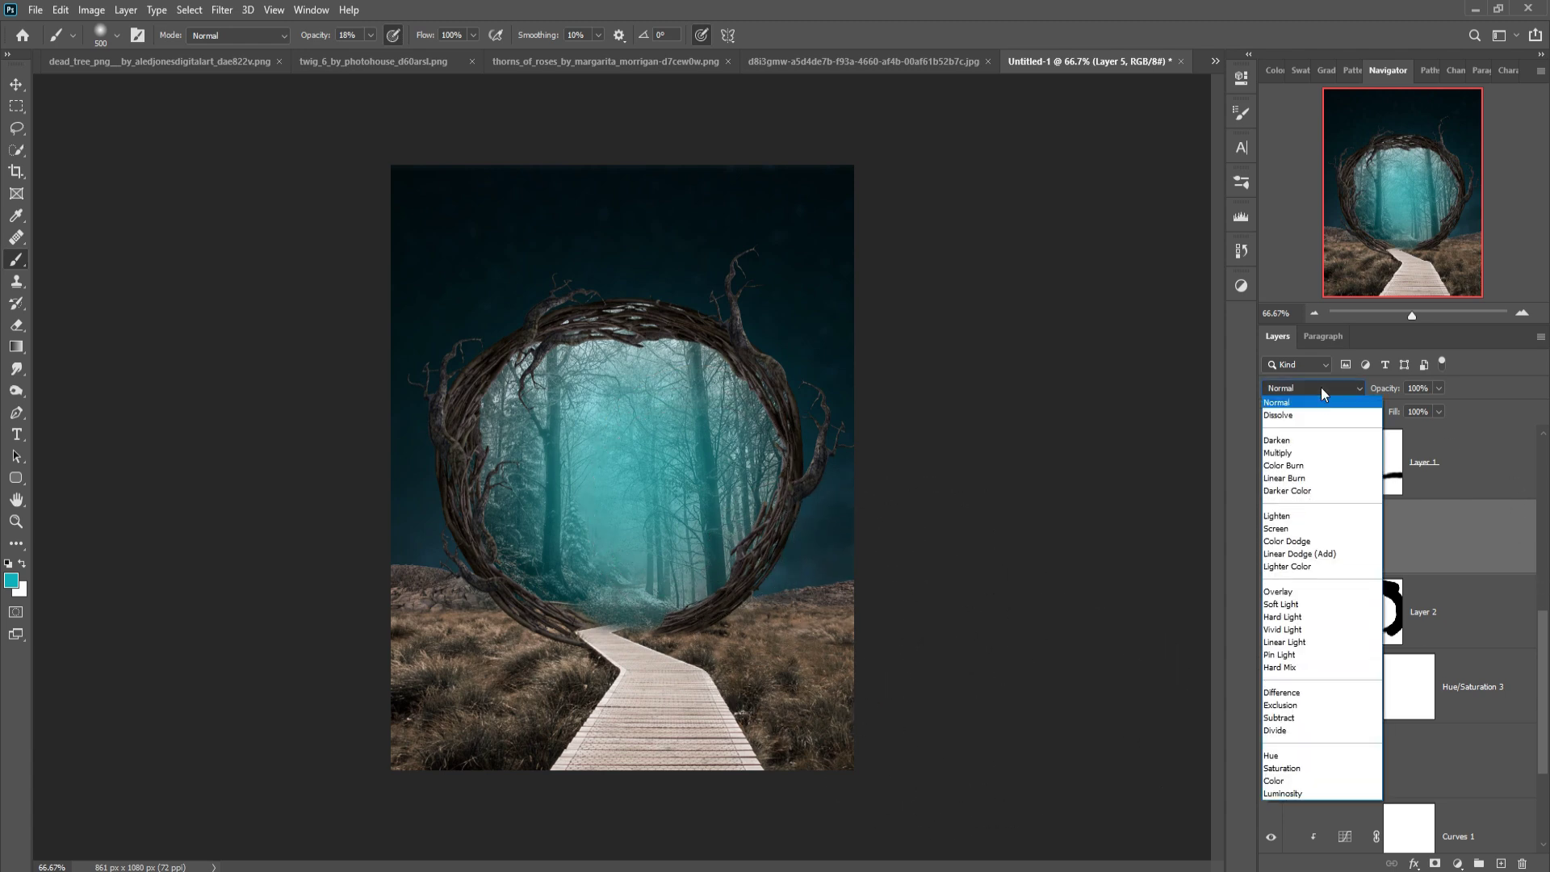
left_click(1295, 594)
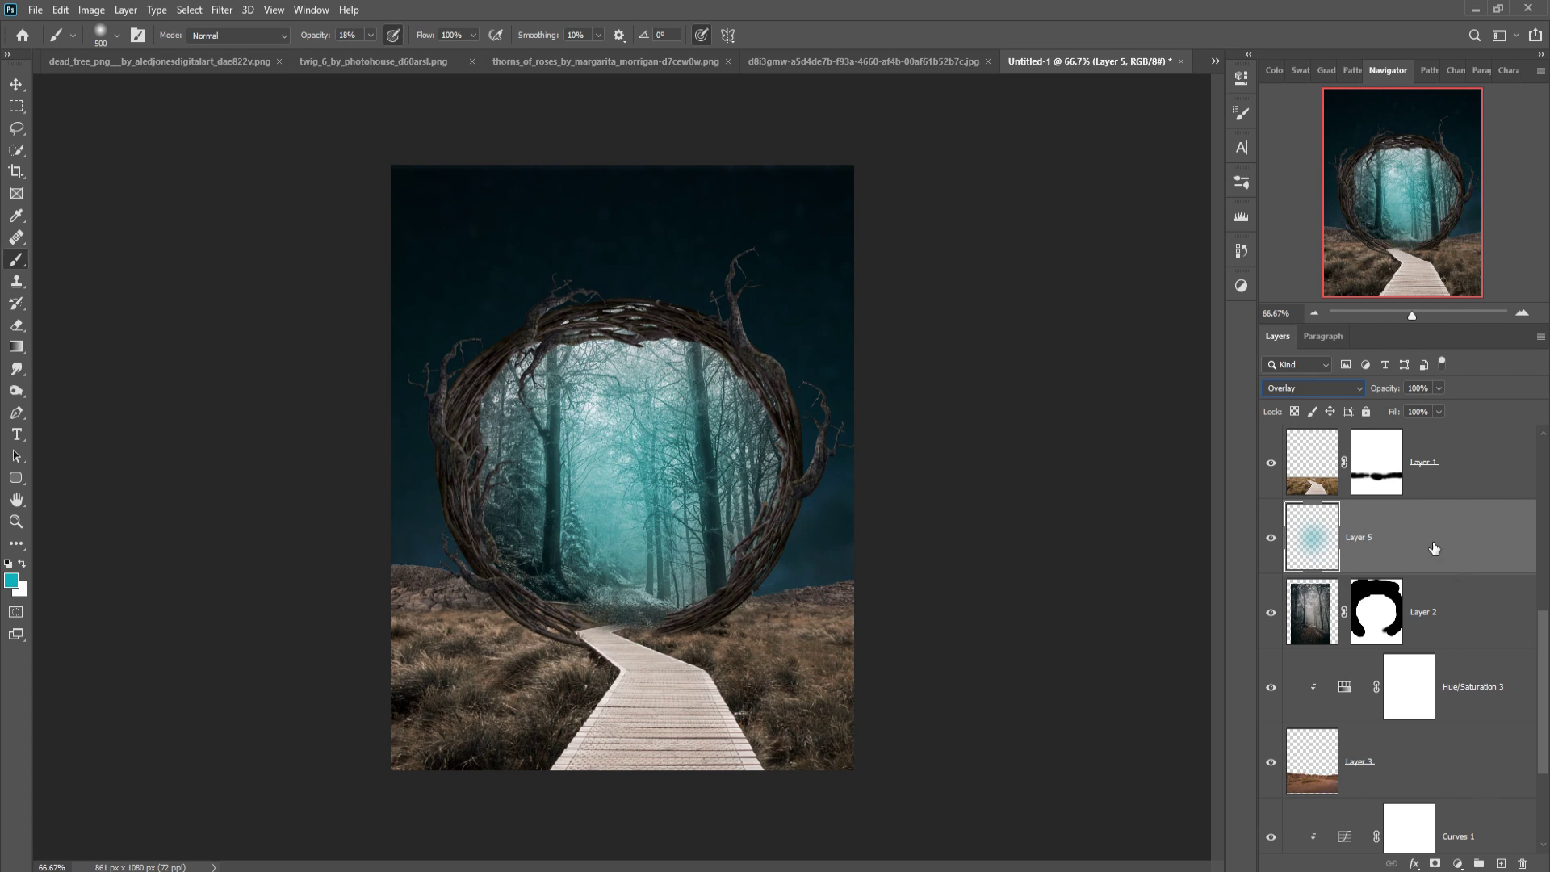
- Hide the teal glow layer and add a new layer clipped to the forest, blended as Linear Dodge (Add)
key("Delete")
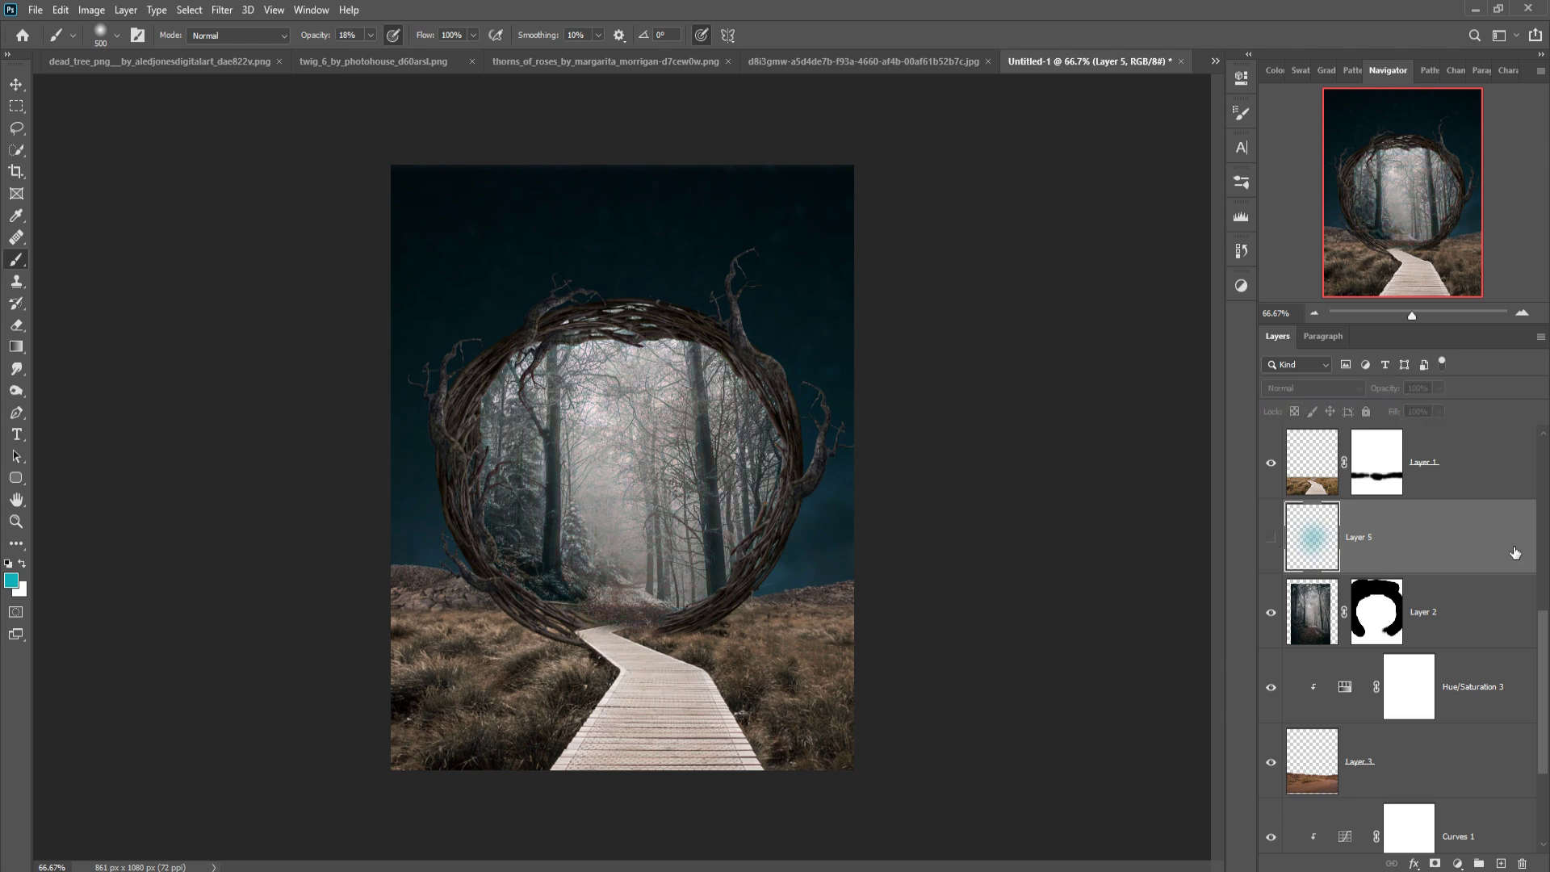
left_click(1500, 863)
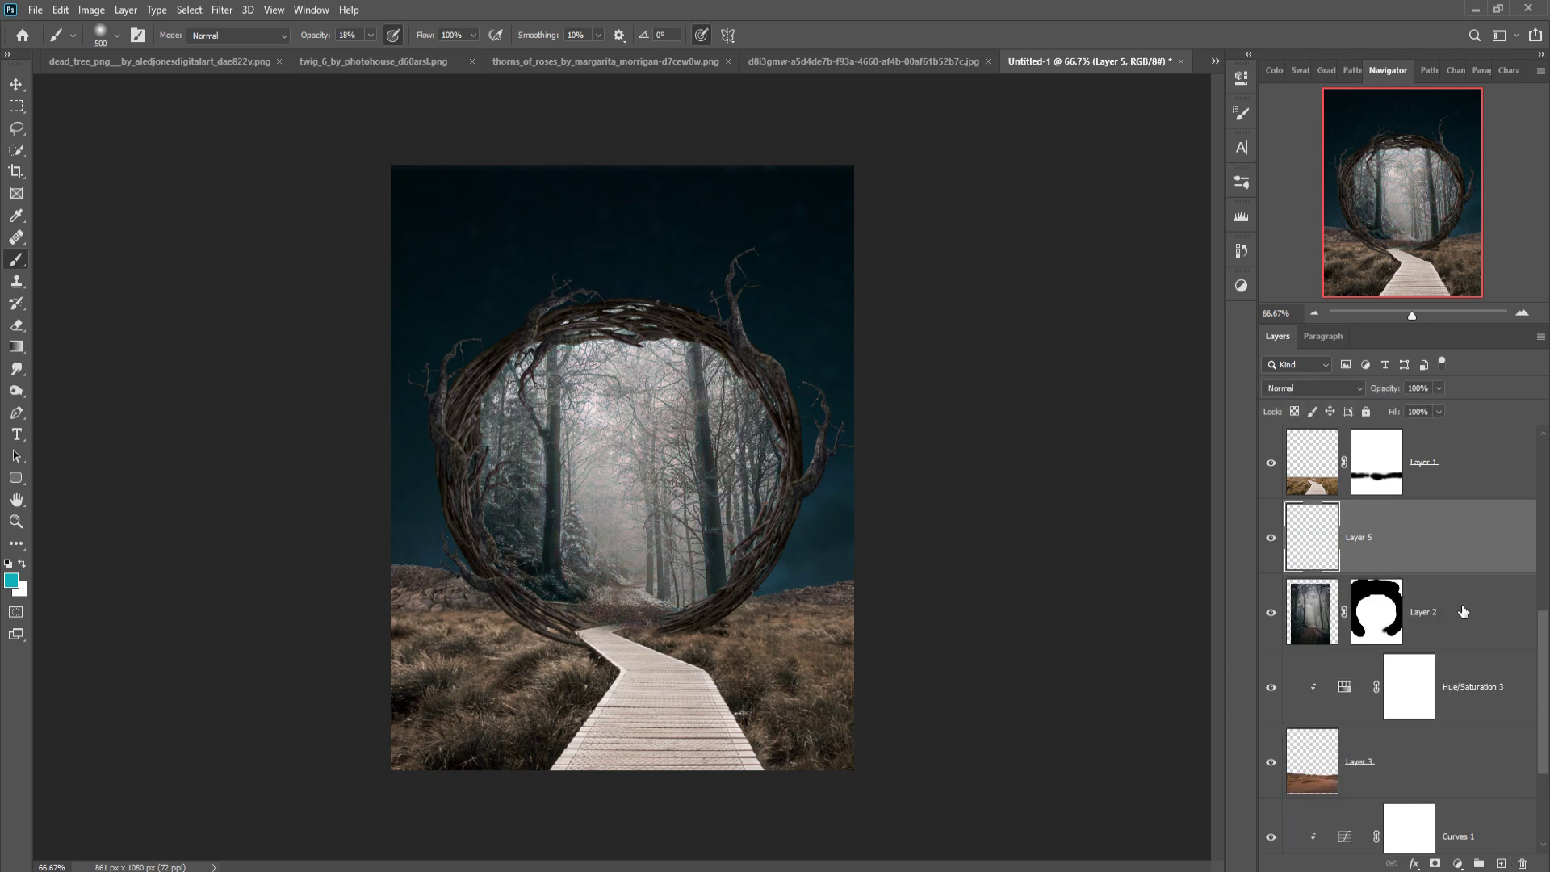
right_click(1440, 539)
left_click(1283, 486)
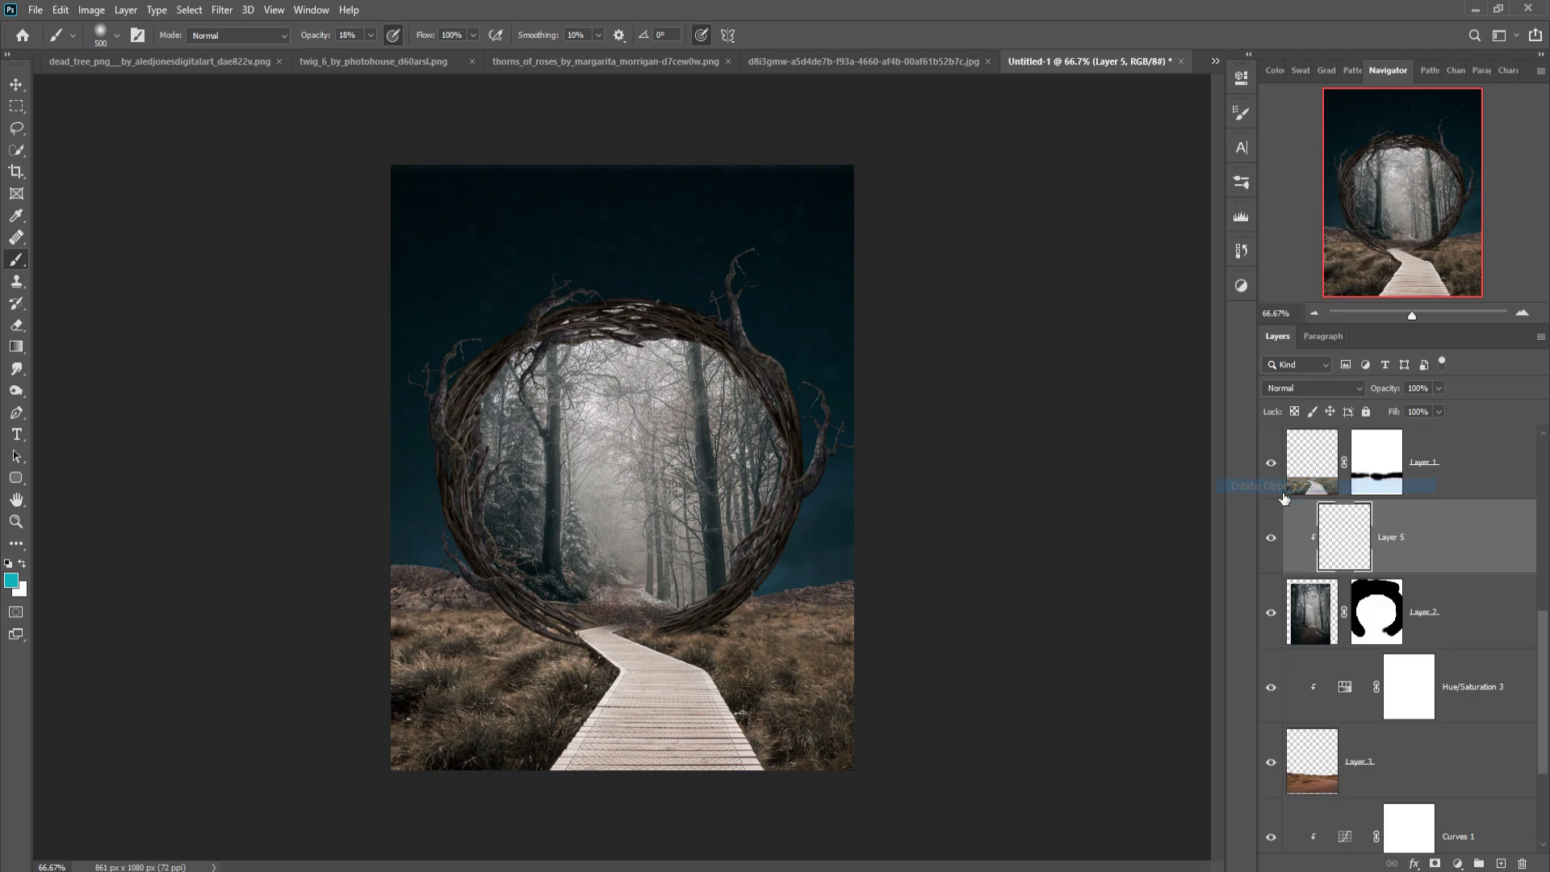
left_click(1312, 388)
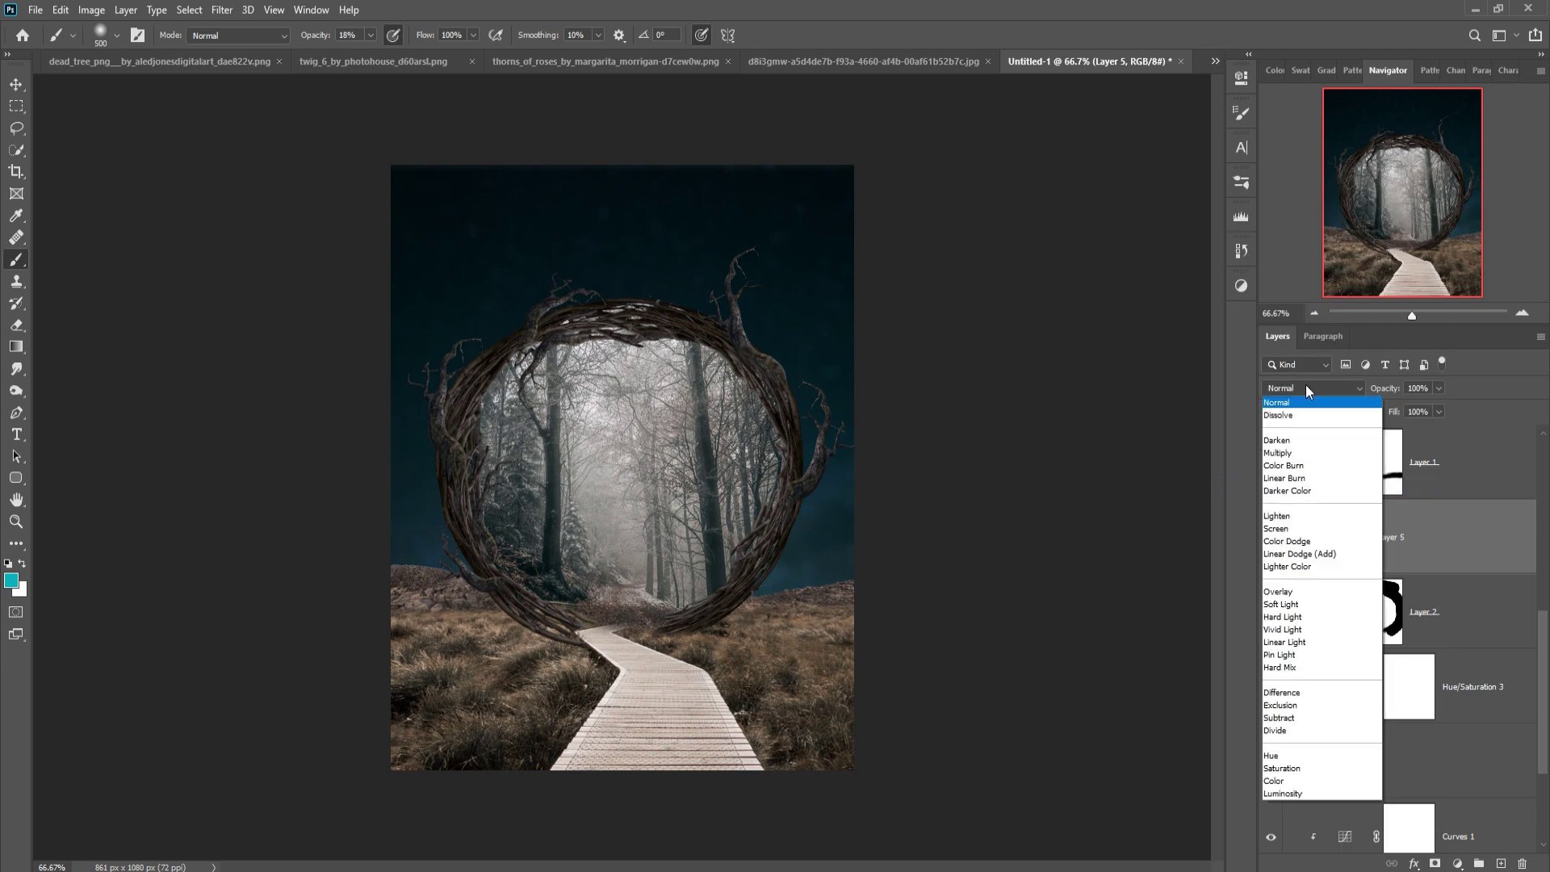
left_click(1299, 554)
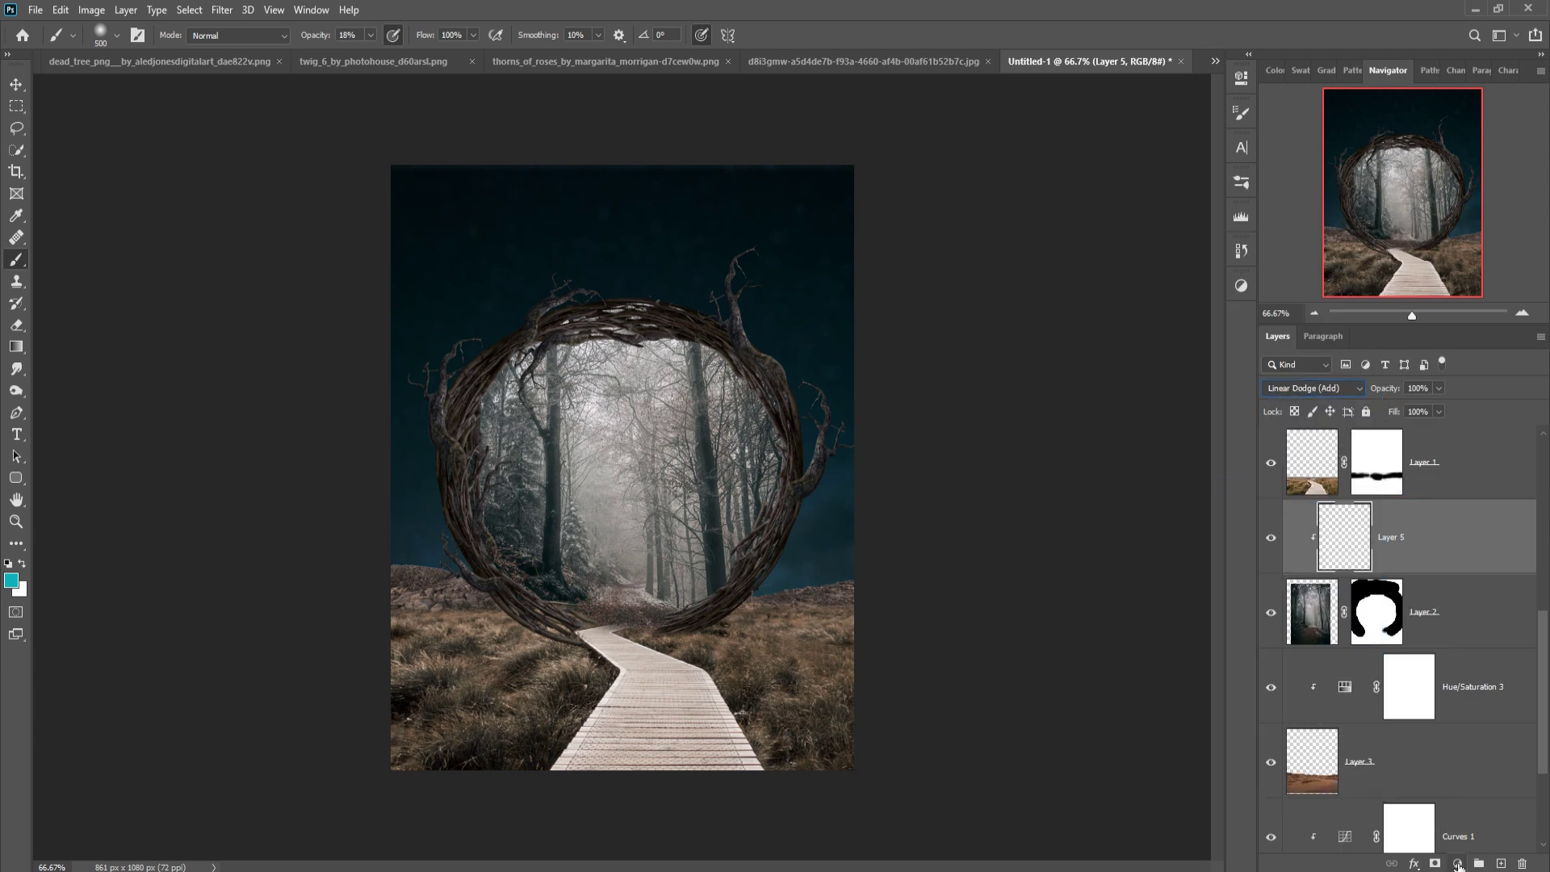
- Add a Solid Color fill layer in cyan #02d1fd
left_click(1458, 863)
left_click(1455, 564)
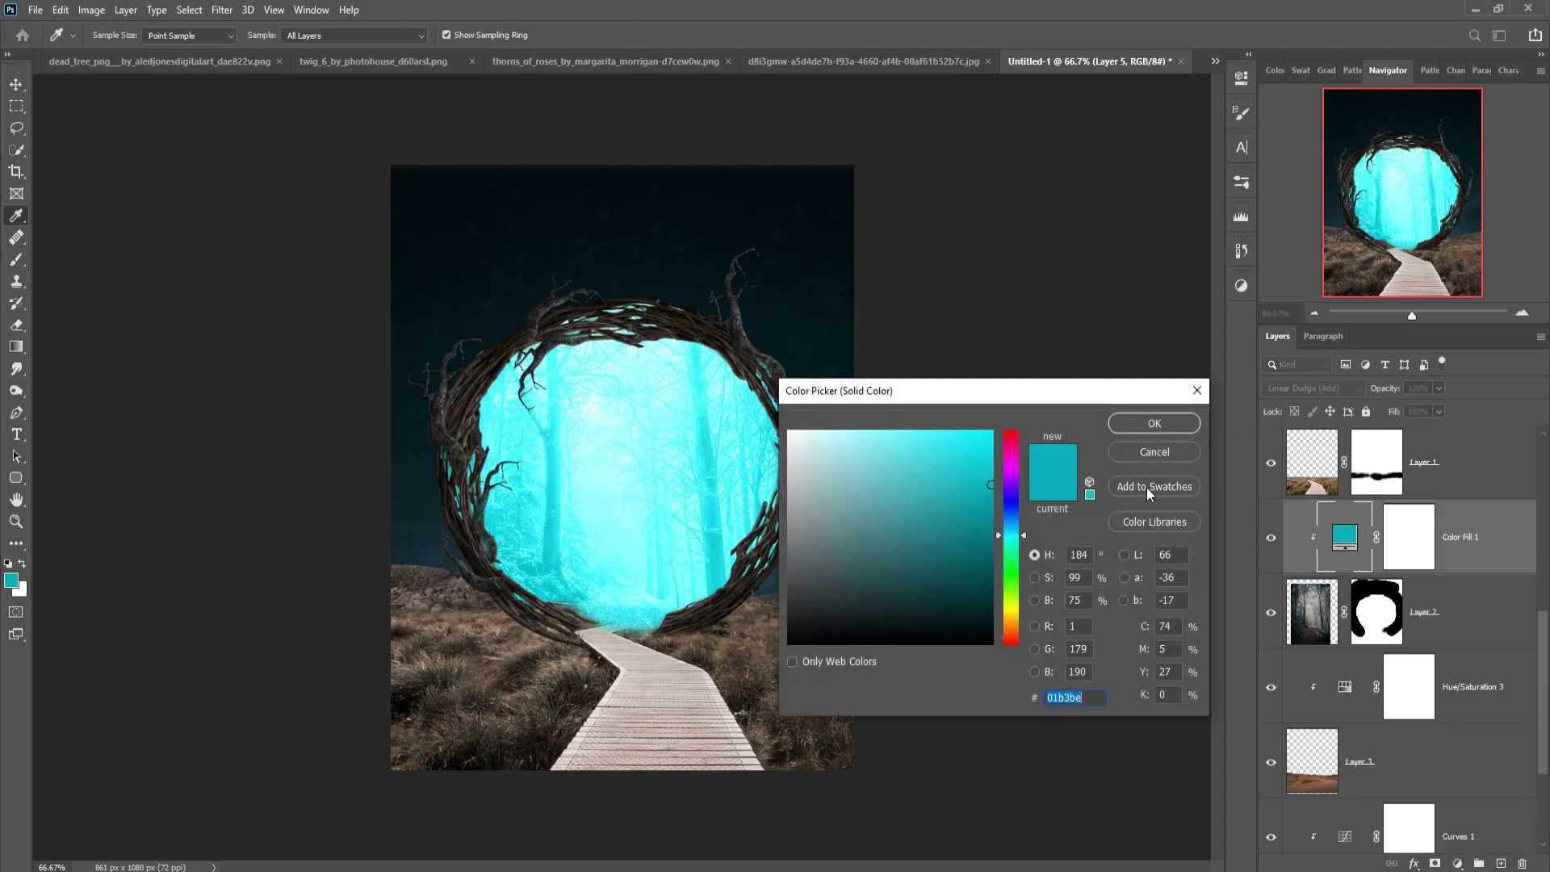
left_click(990, 435)
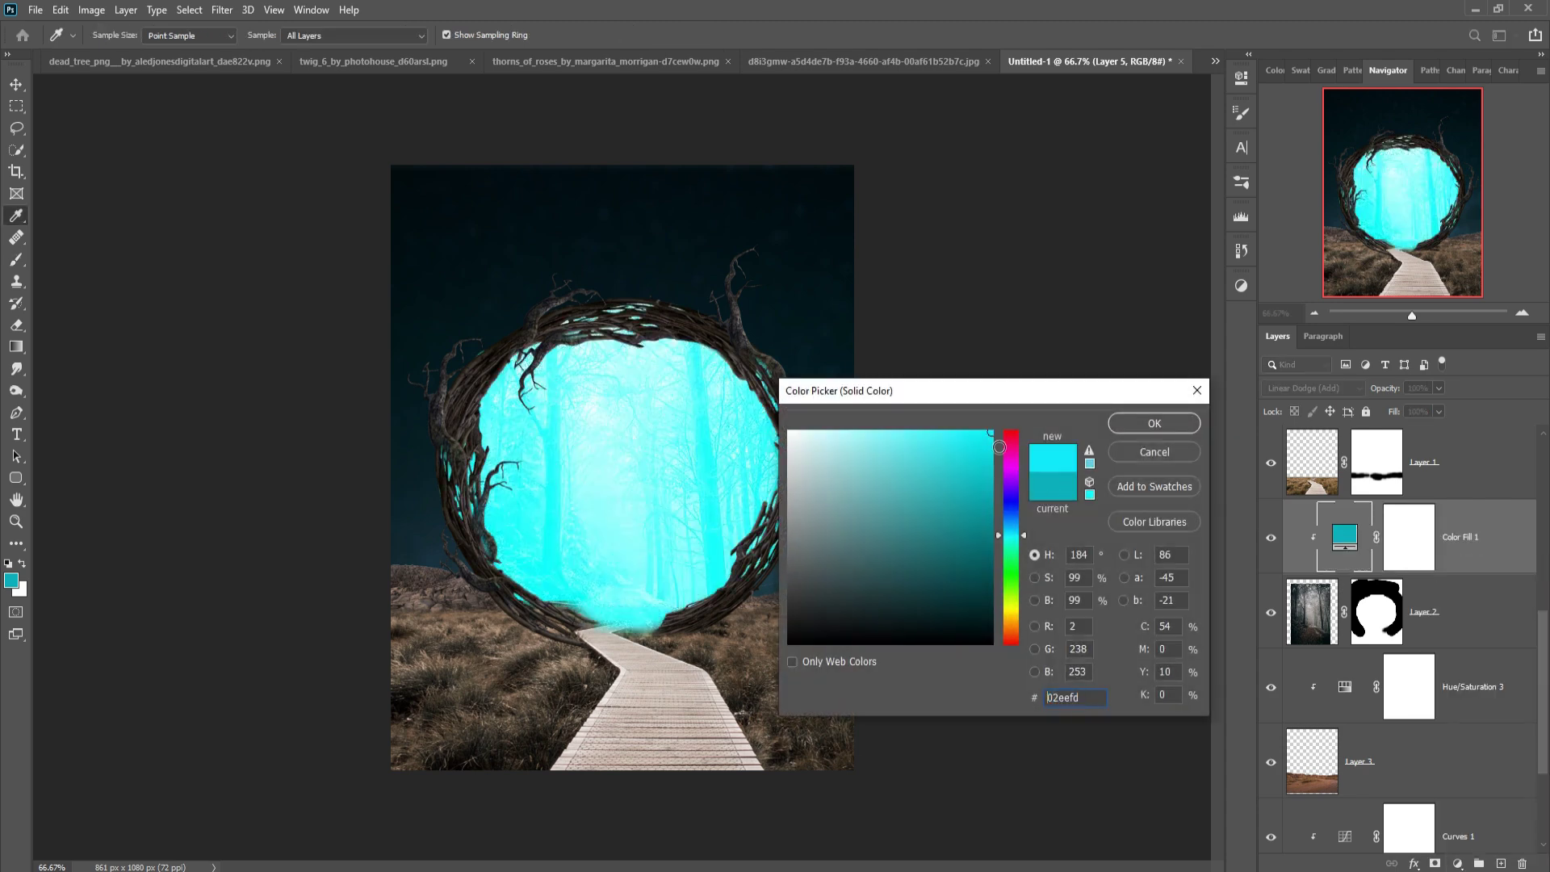
left_click_drag(1024, 541, 1025, 531)
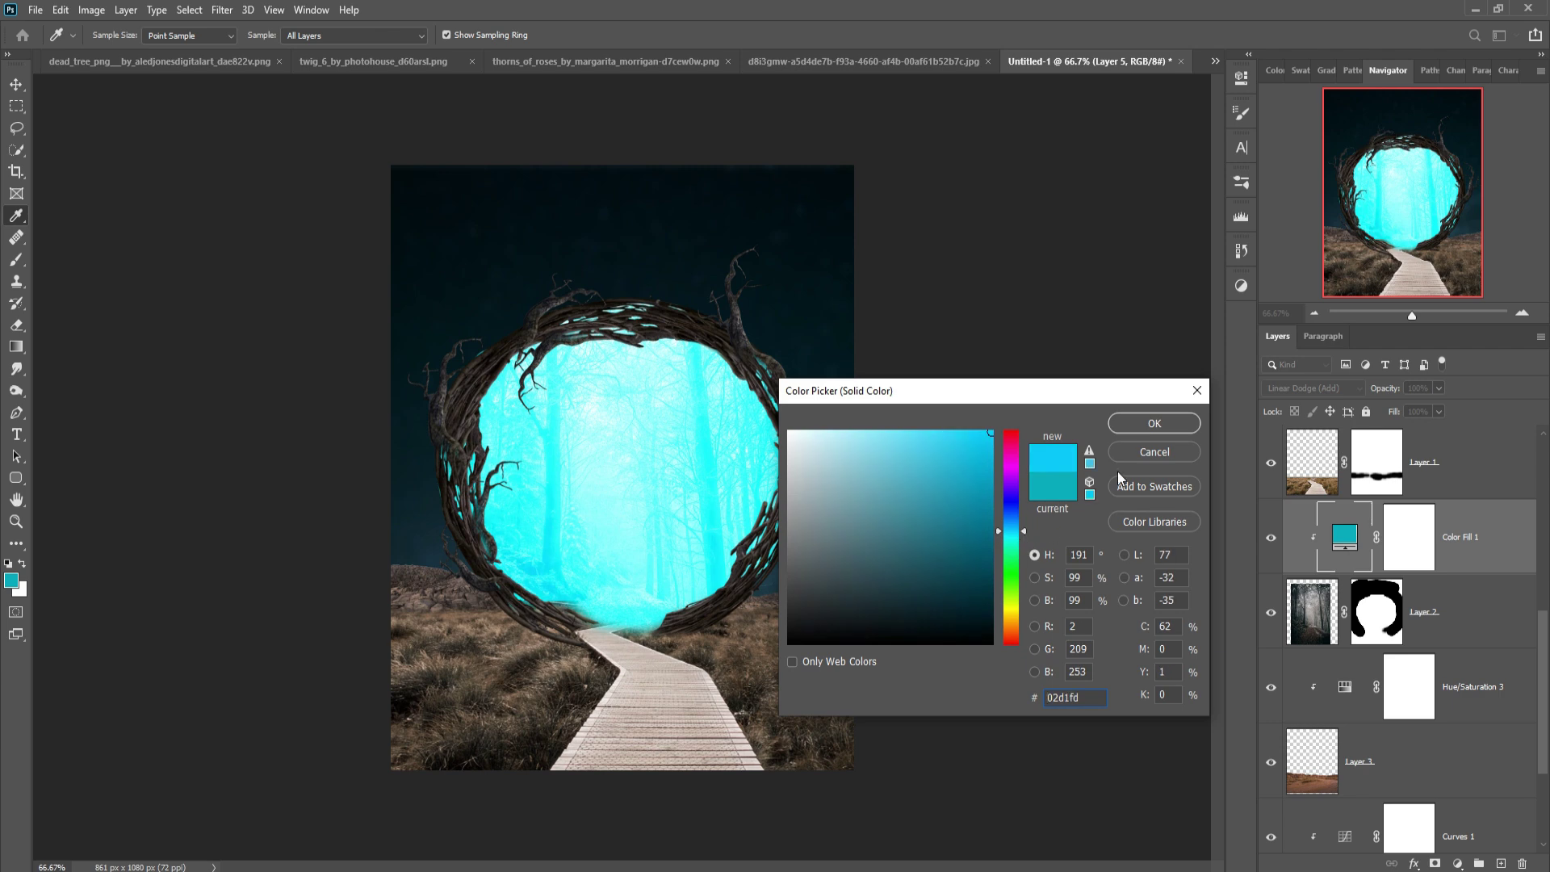
left_click(1135, 424)
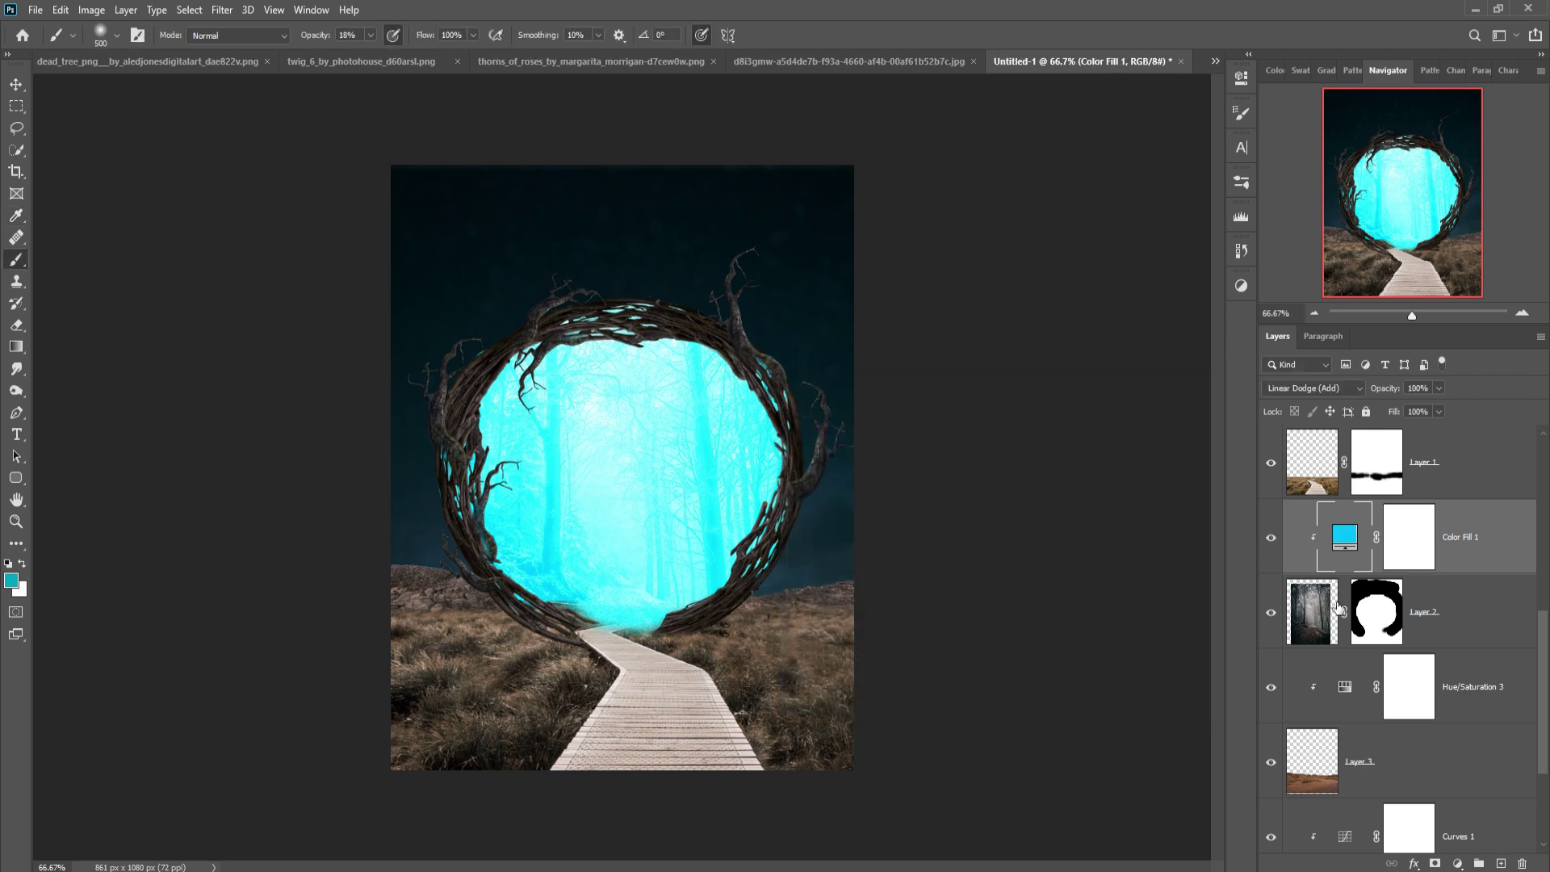
- Split the Underlying Layer Blend If slider on Color Fill 1 so the forest shows through
right_click(1355, 536)
key("Escape")
double_click(1313, 532)
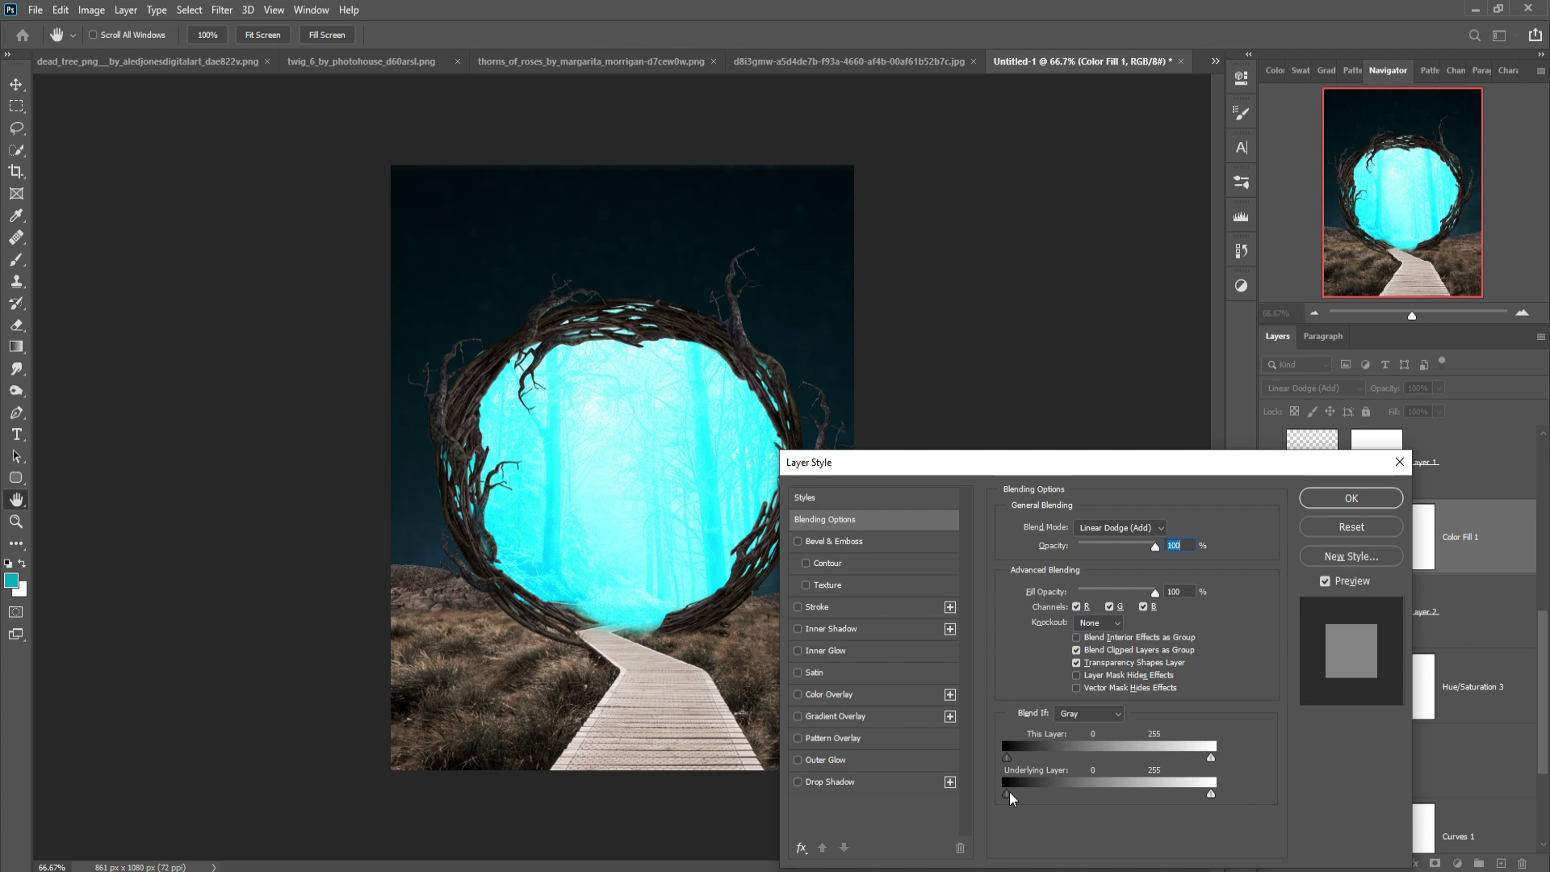
left_click_drag(1009, 791, 1145, 783)
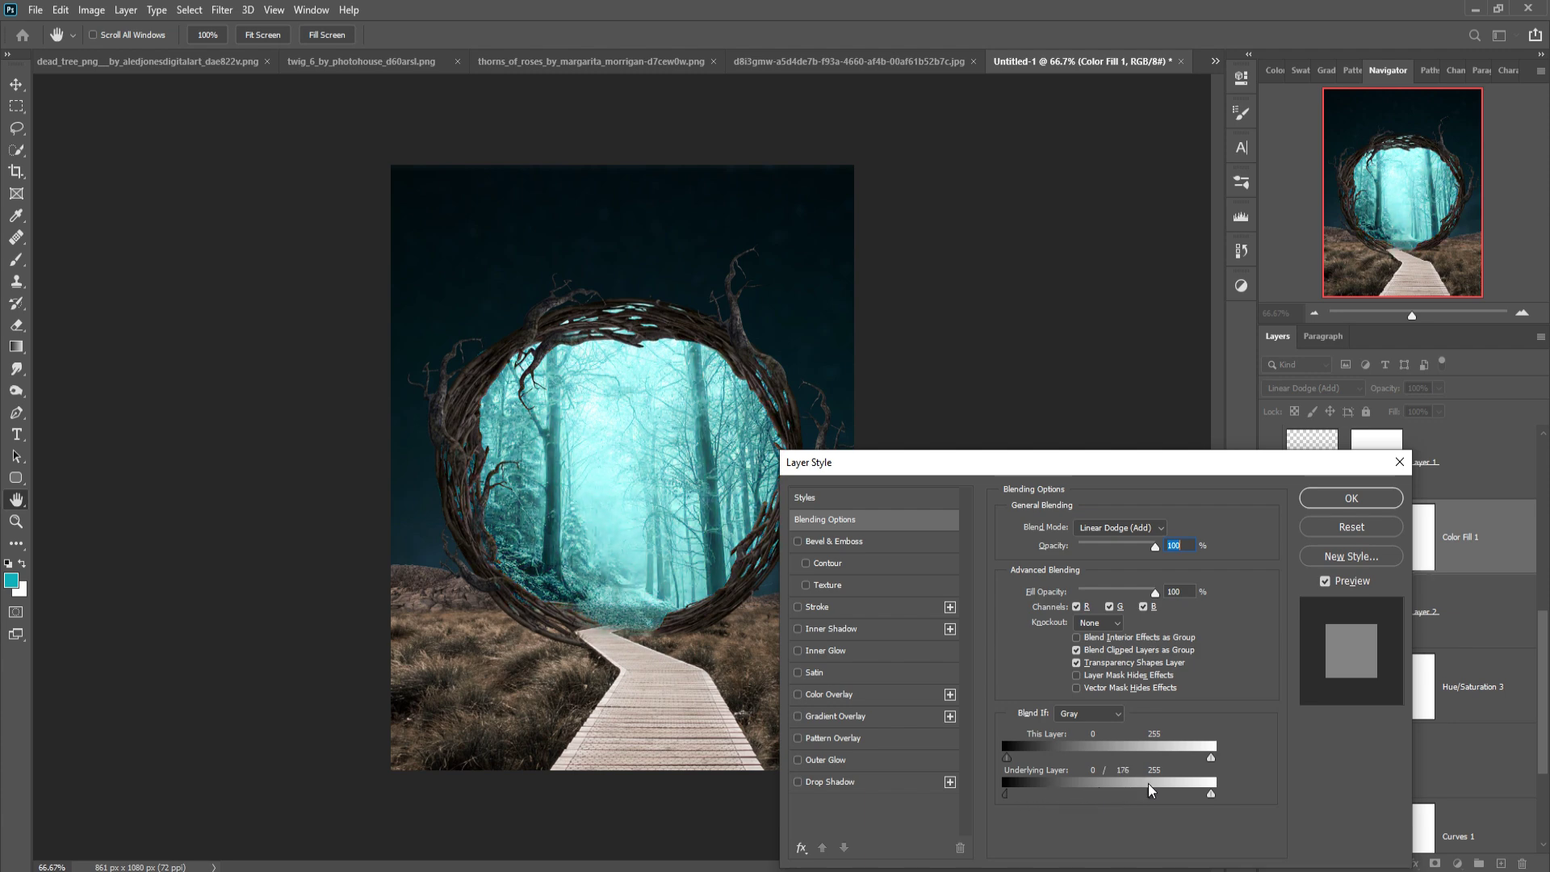
left_click(1351, 498)
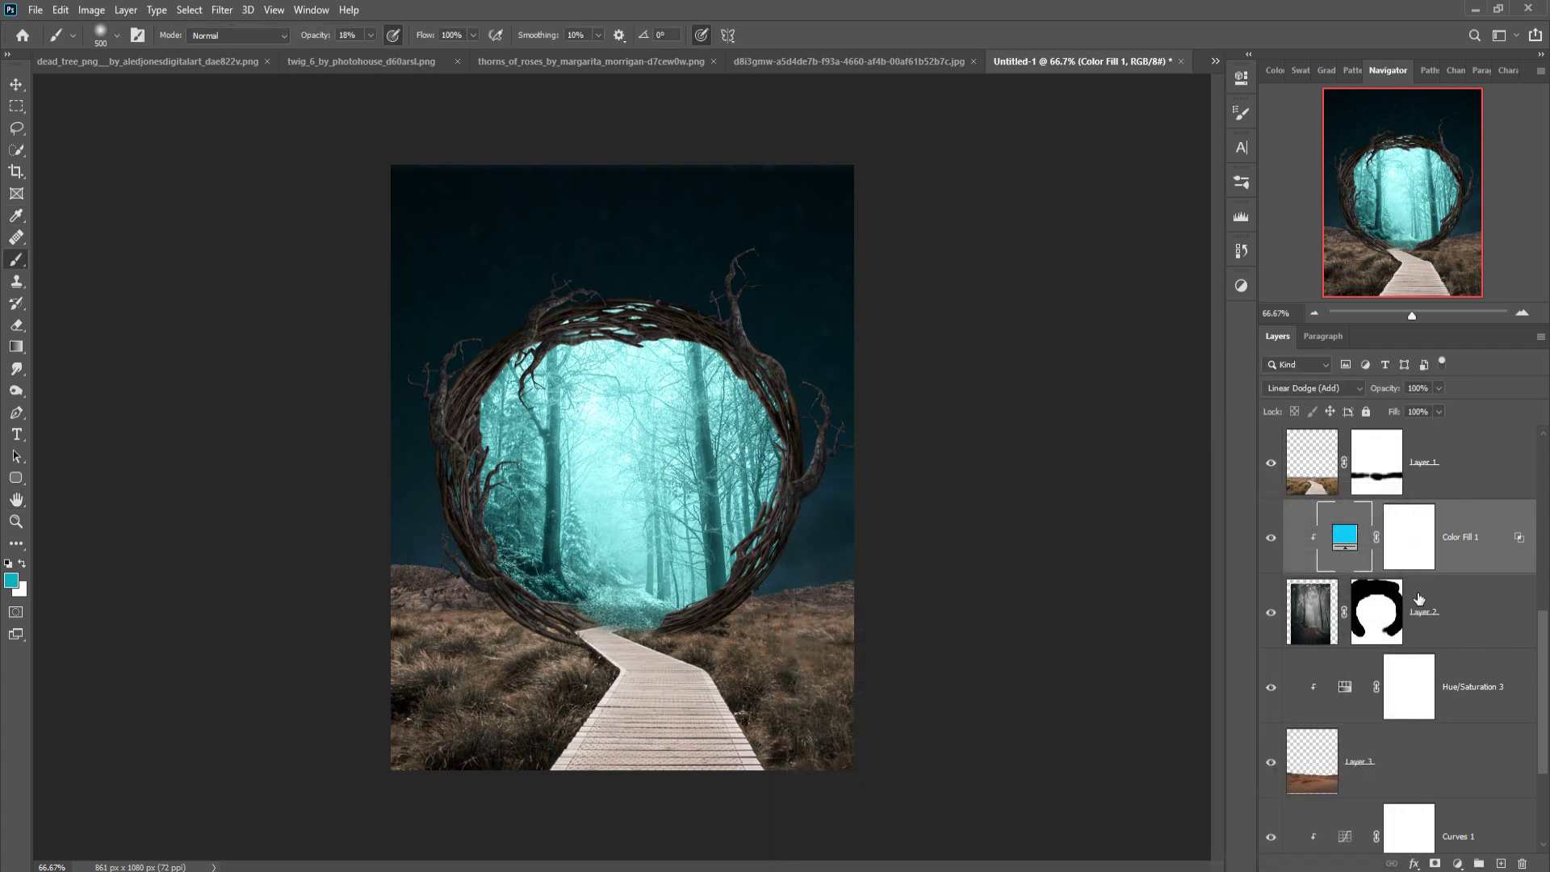
- Invert the Color Fill 1 mask and paint white at 66% opacity into the portal centre
left_click(1412, 538)
key("ctrl+i")
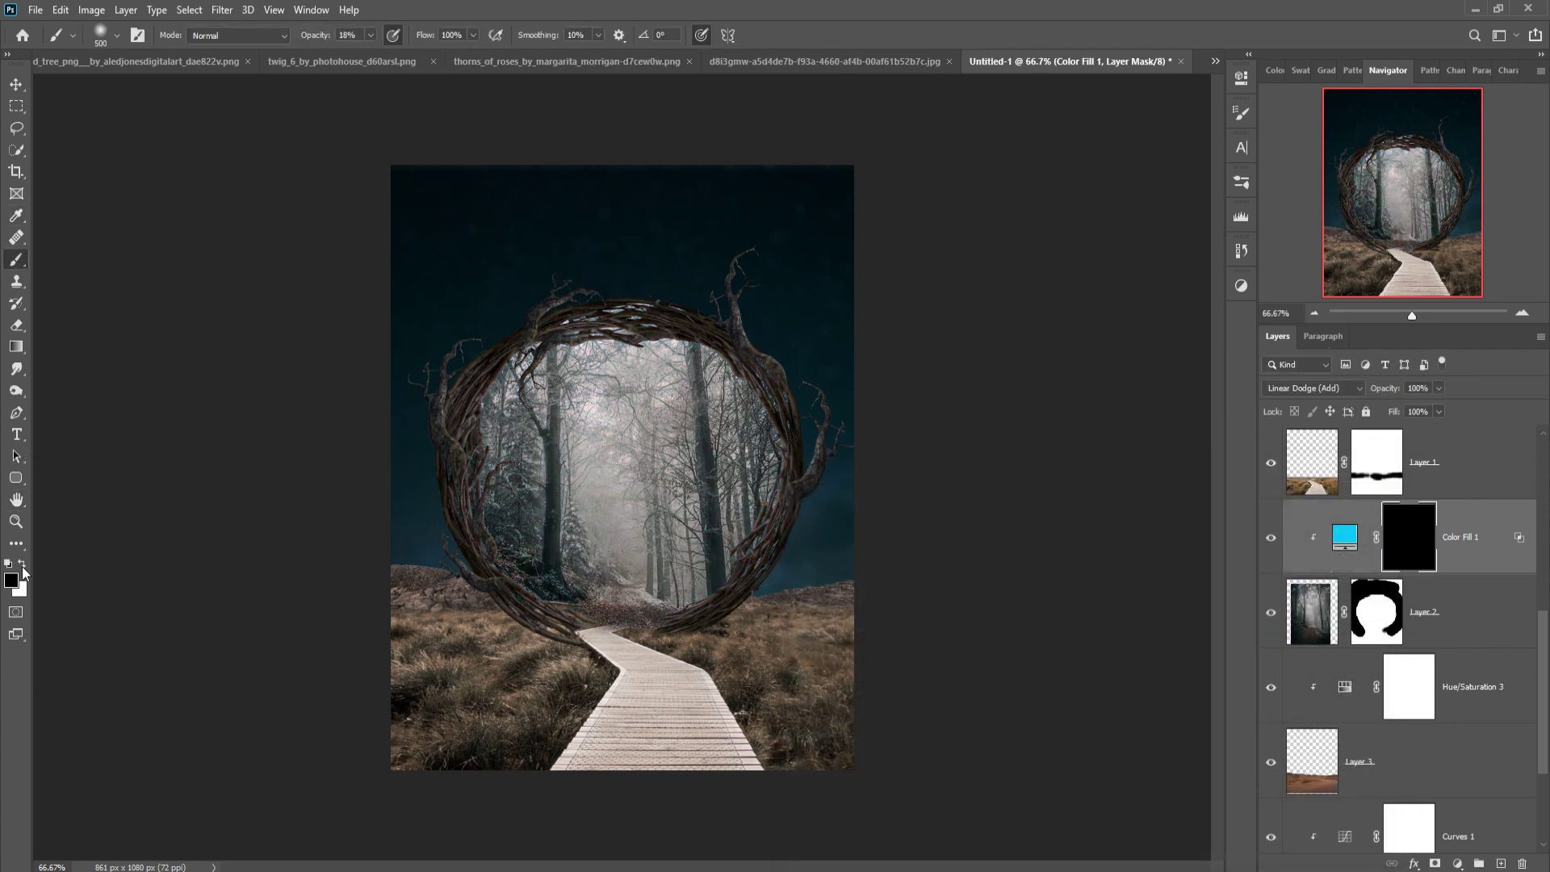
left_click(23, 566)
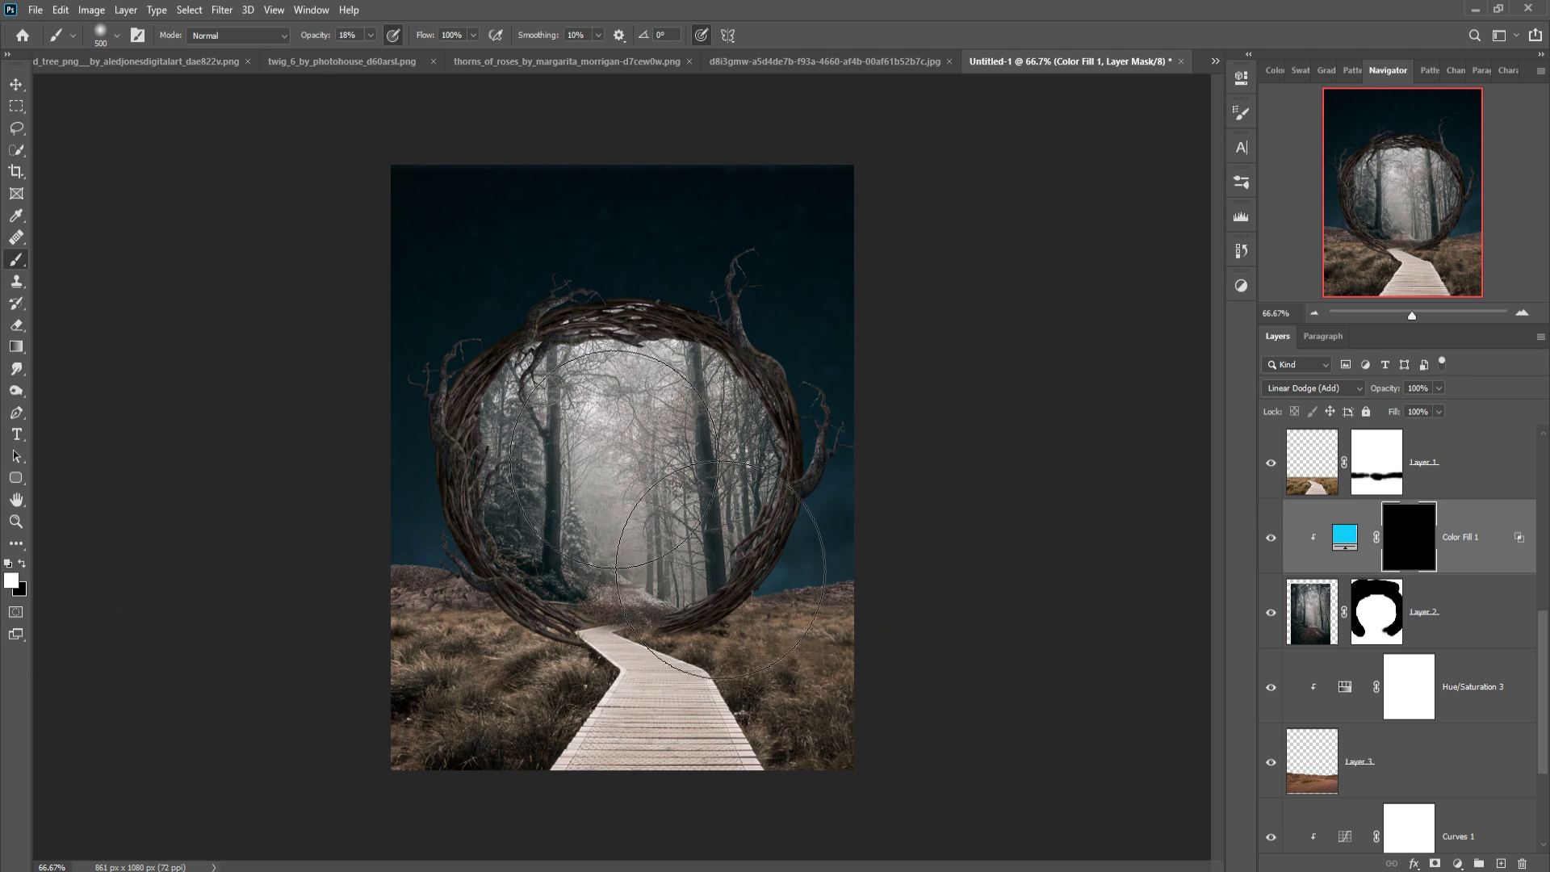
left_click(371, 36)
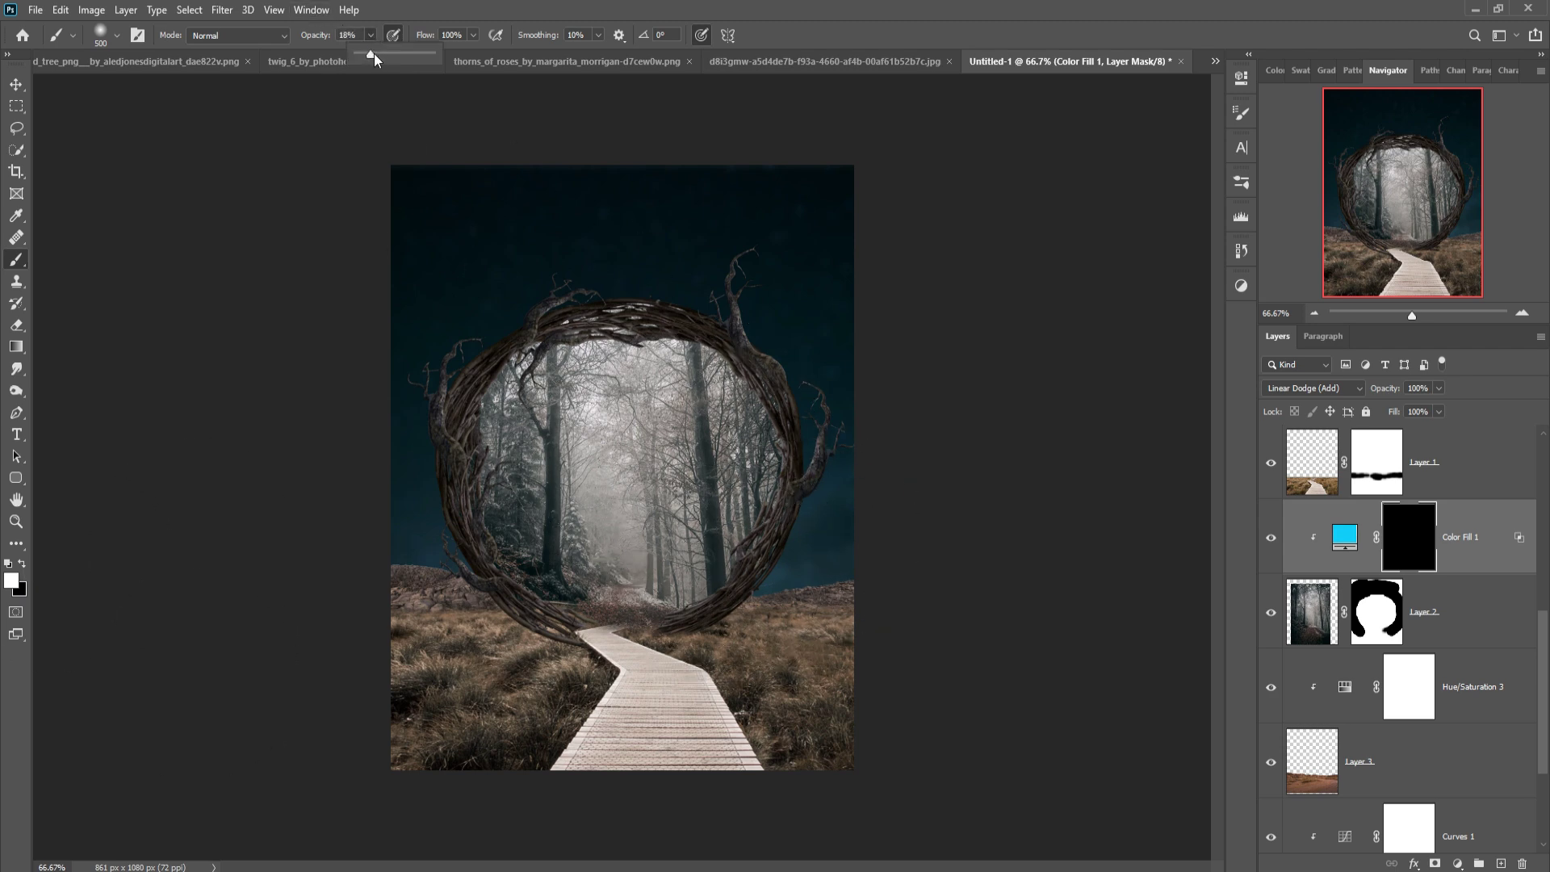
left_click_drag(374, 58, 409, 57)
left_click(614, 482)
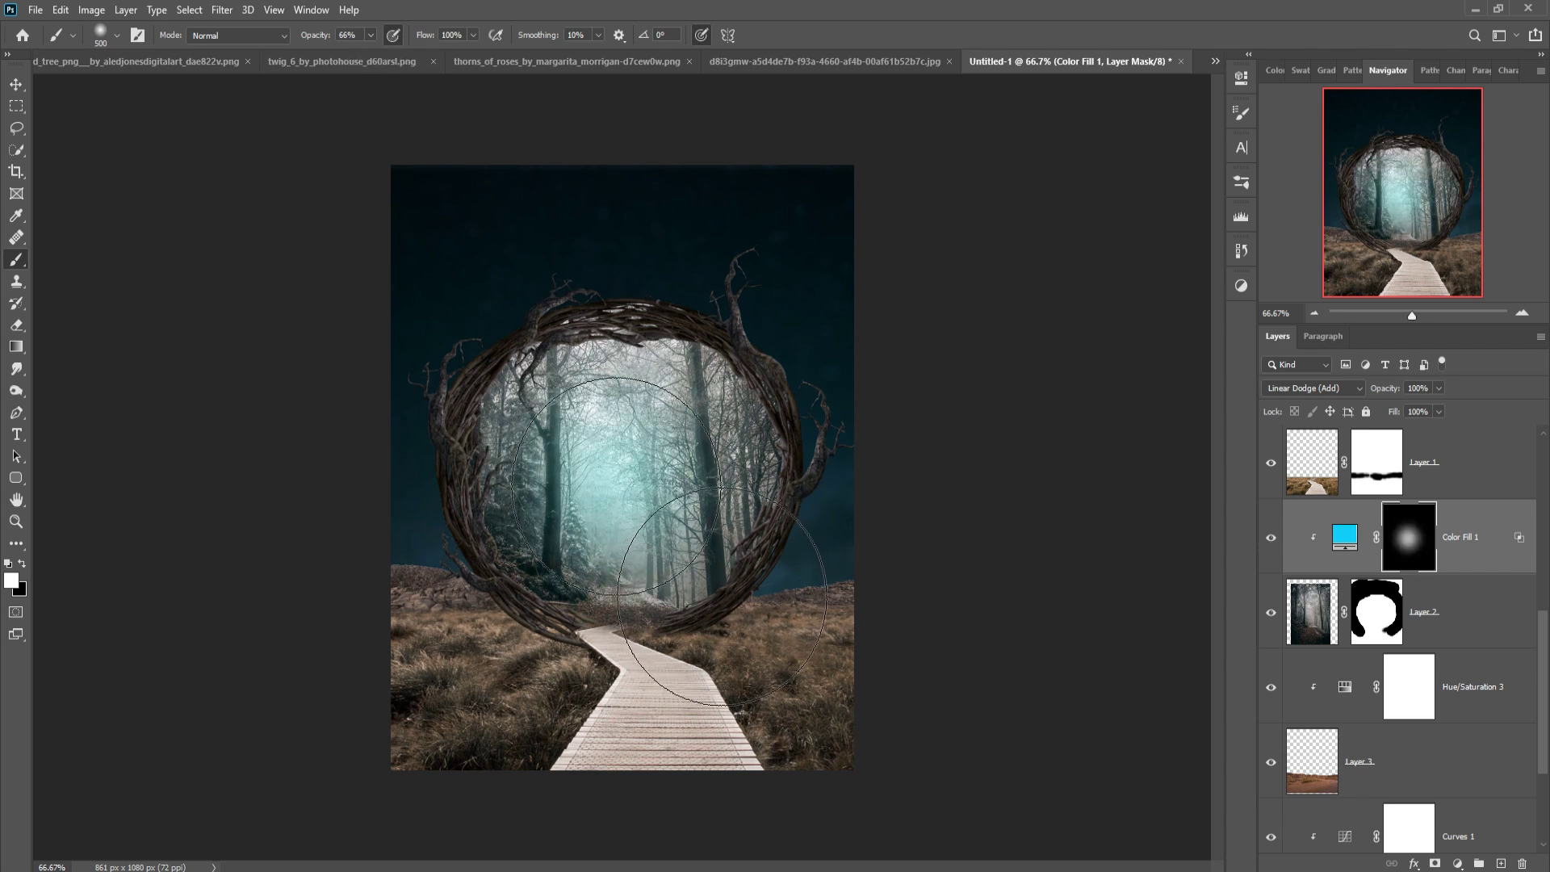
left_click(604, 557)
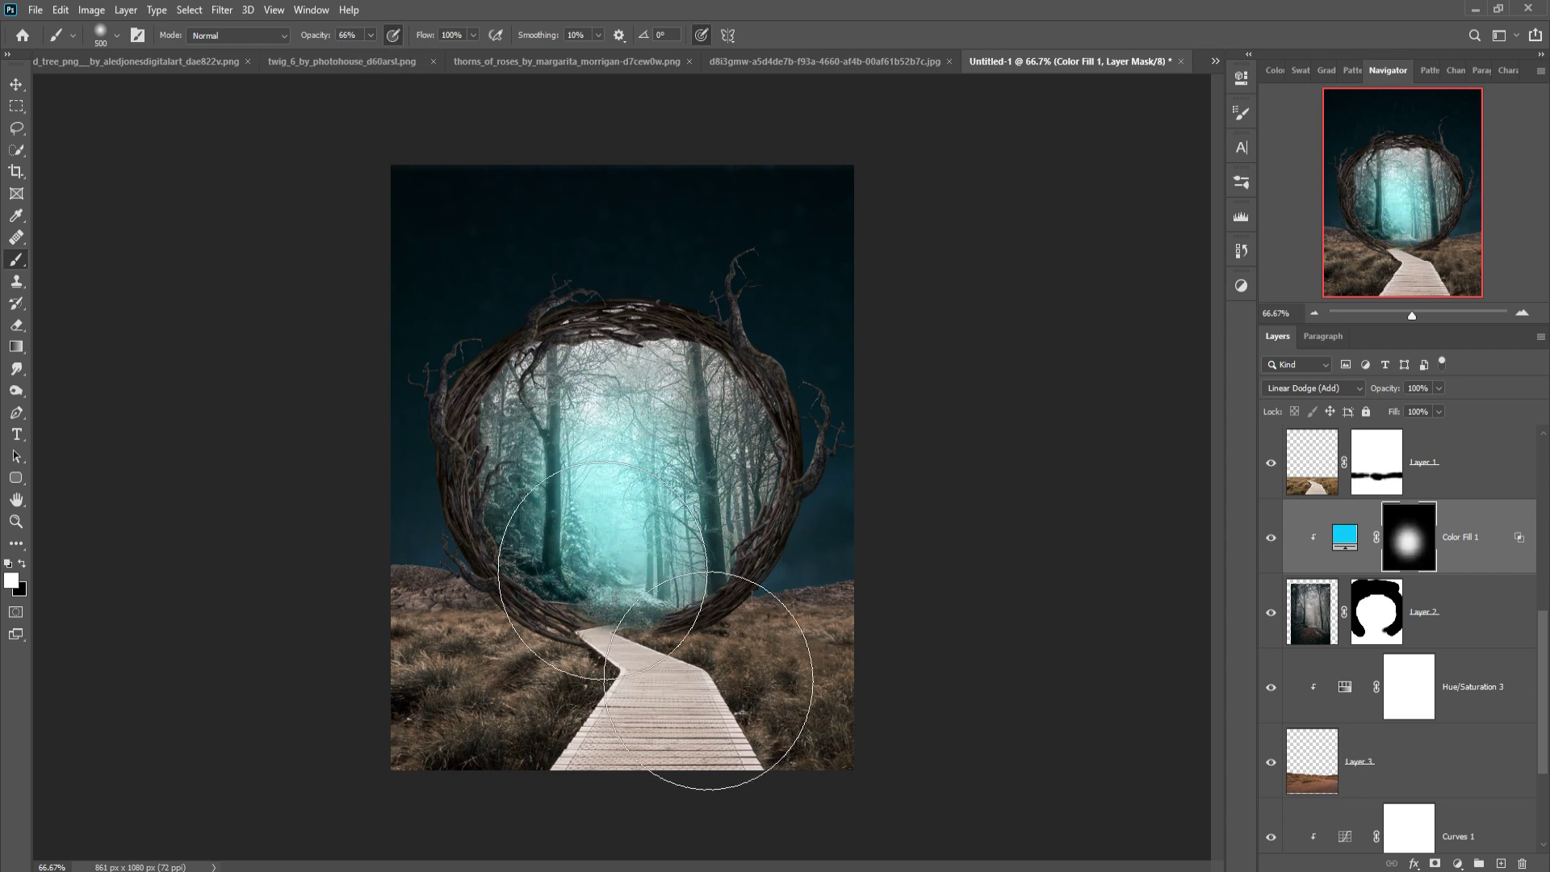
left_click(635, 418)
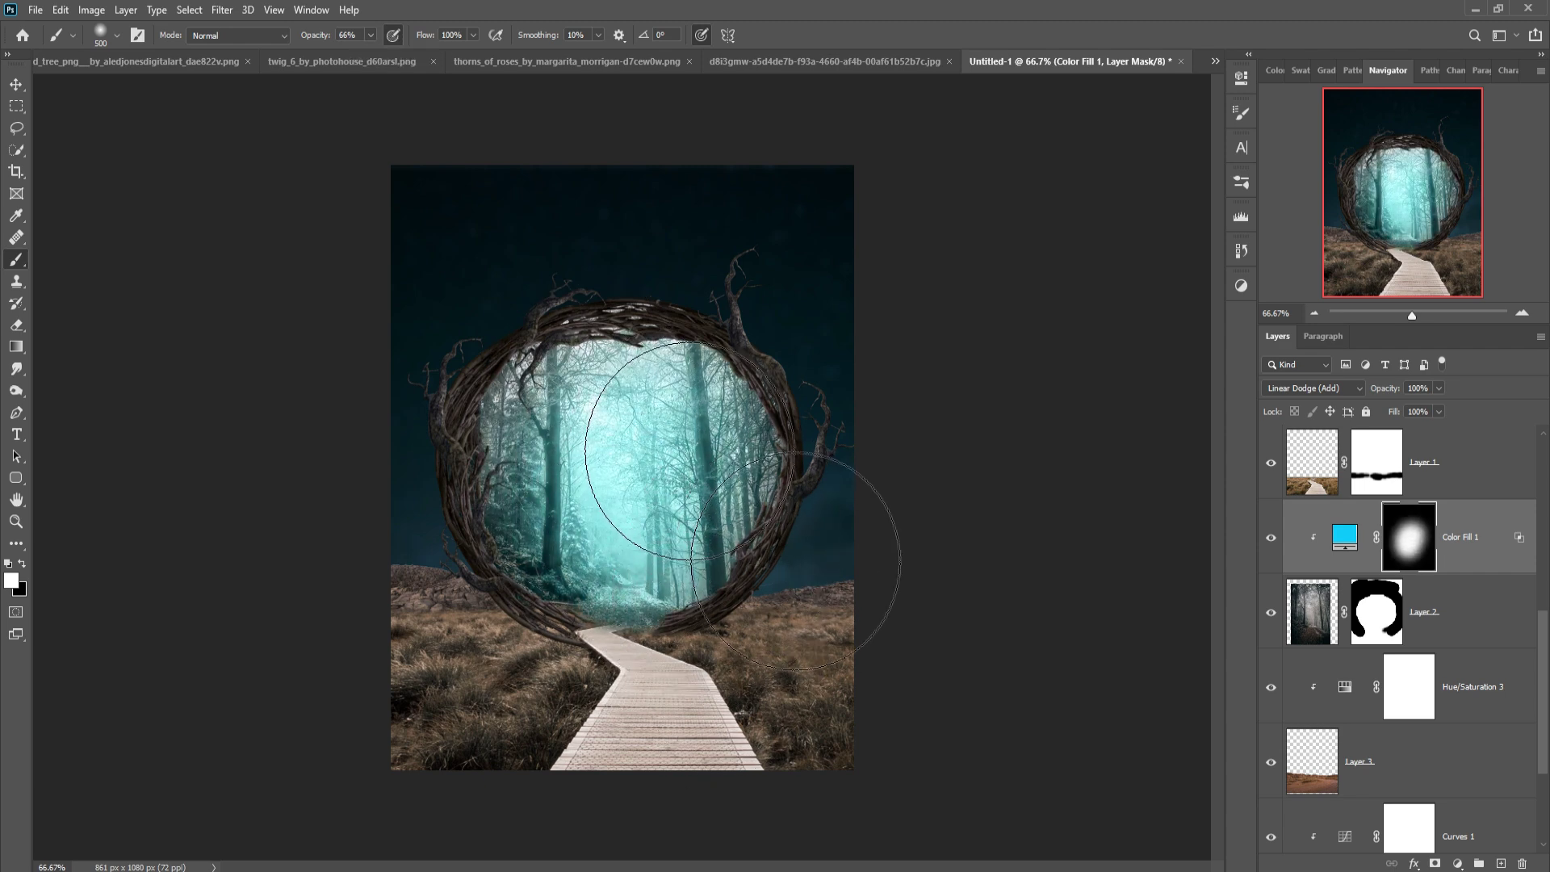
left_click(581, 477)
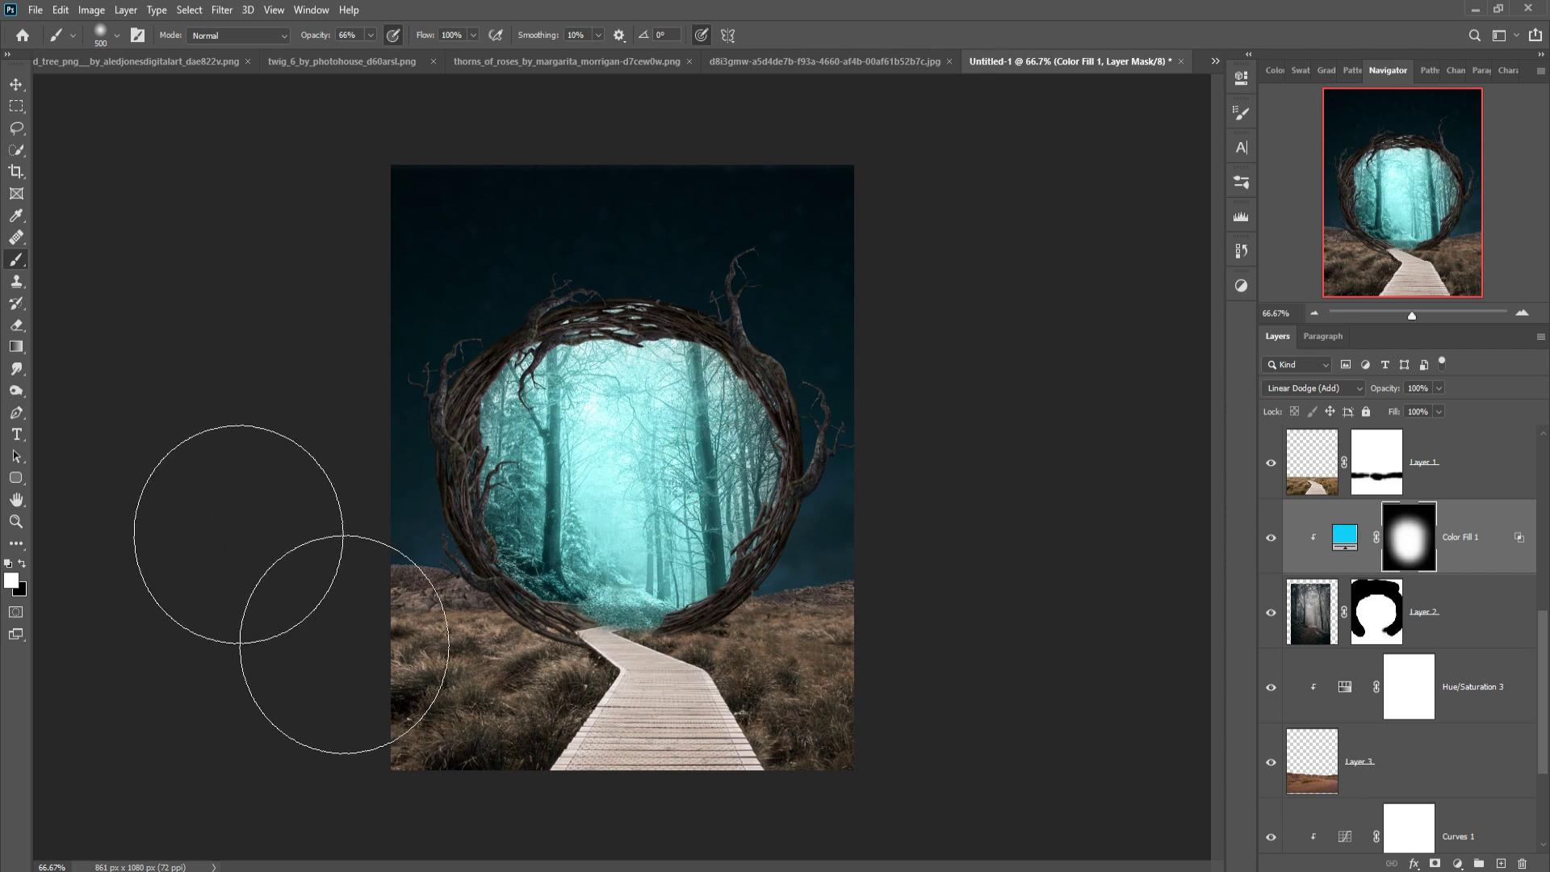
left_click(16, 86)
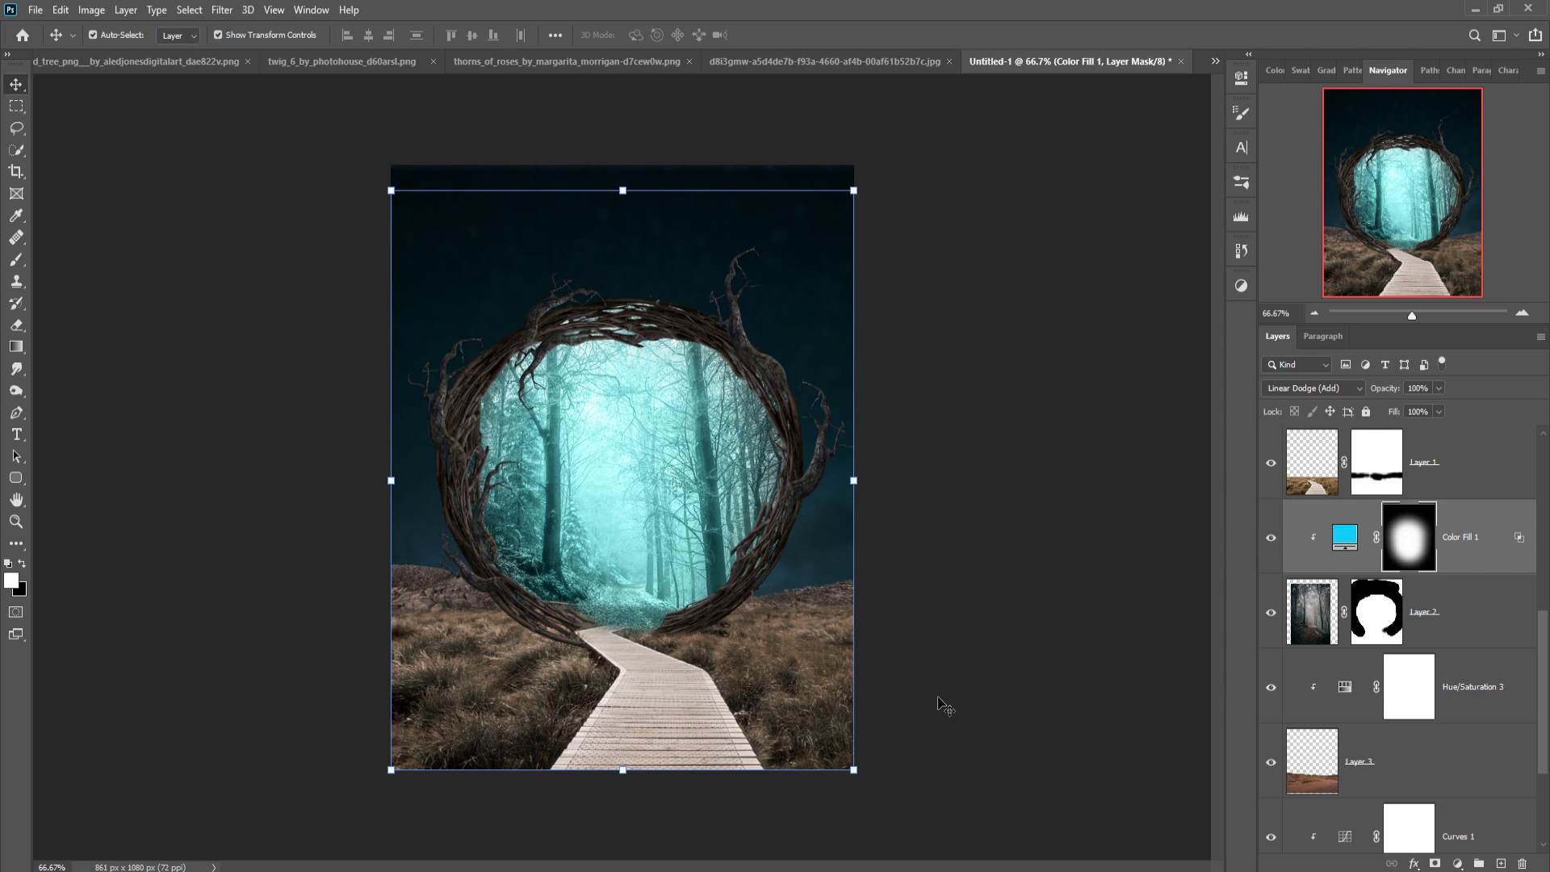
- Add a new layer clipped to Layer 1 and set the foreground colour to black 000000
left_click(710, 757)
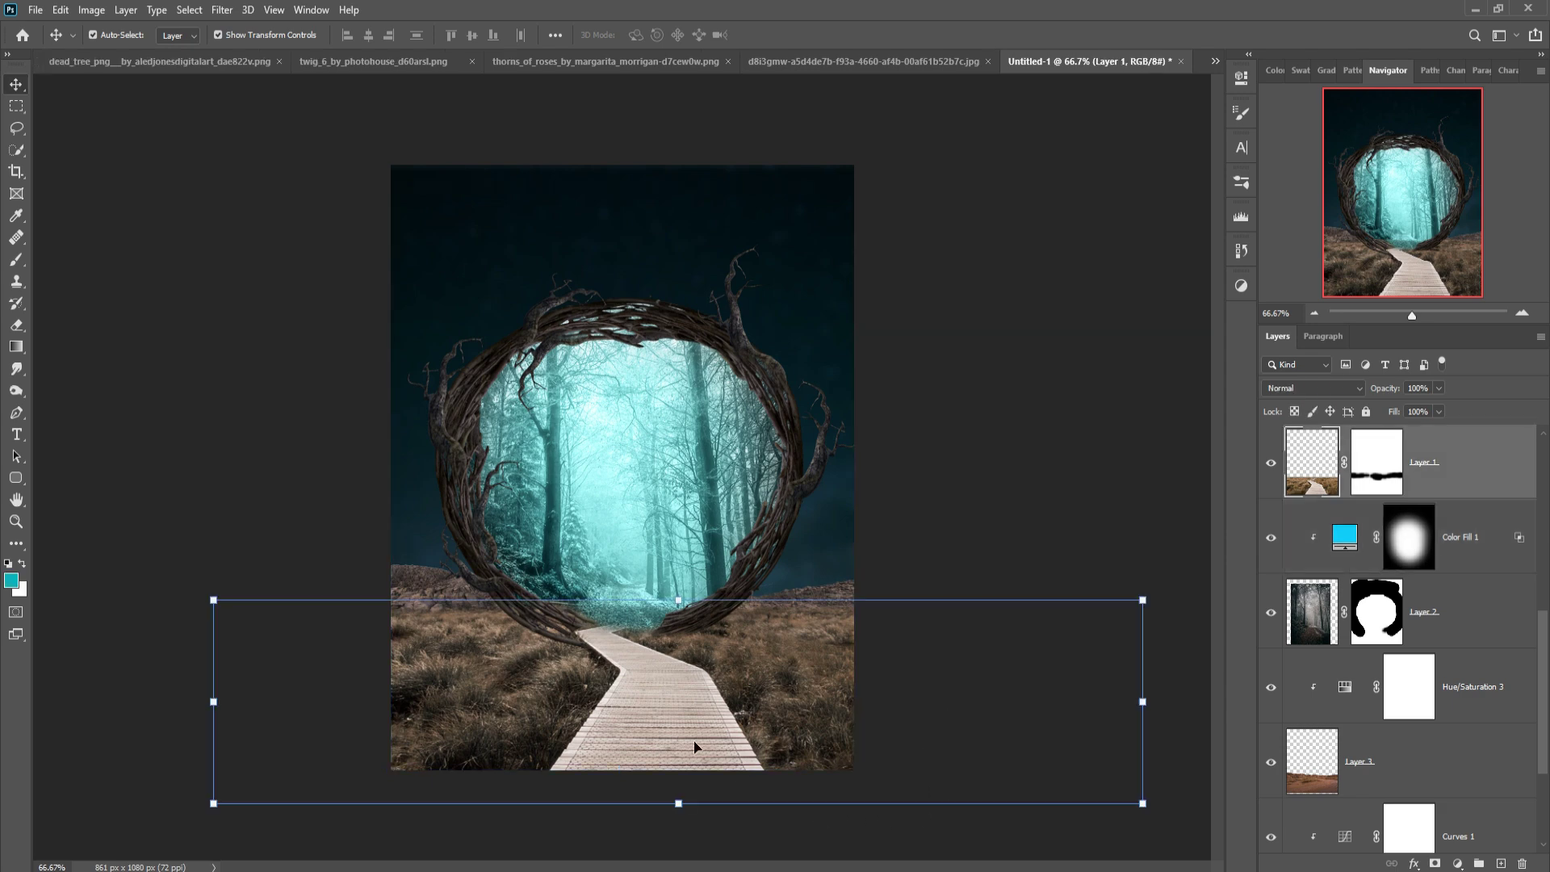
left_click(1500, 862)
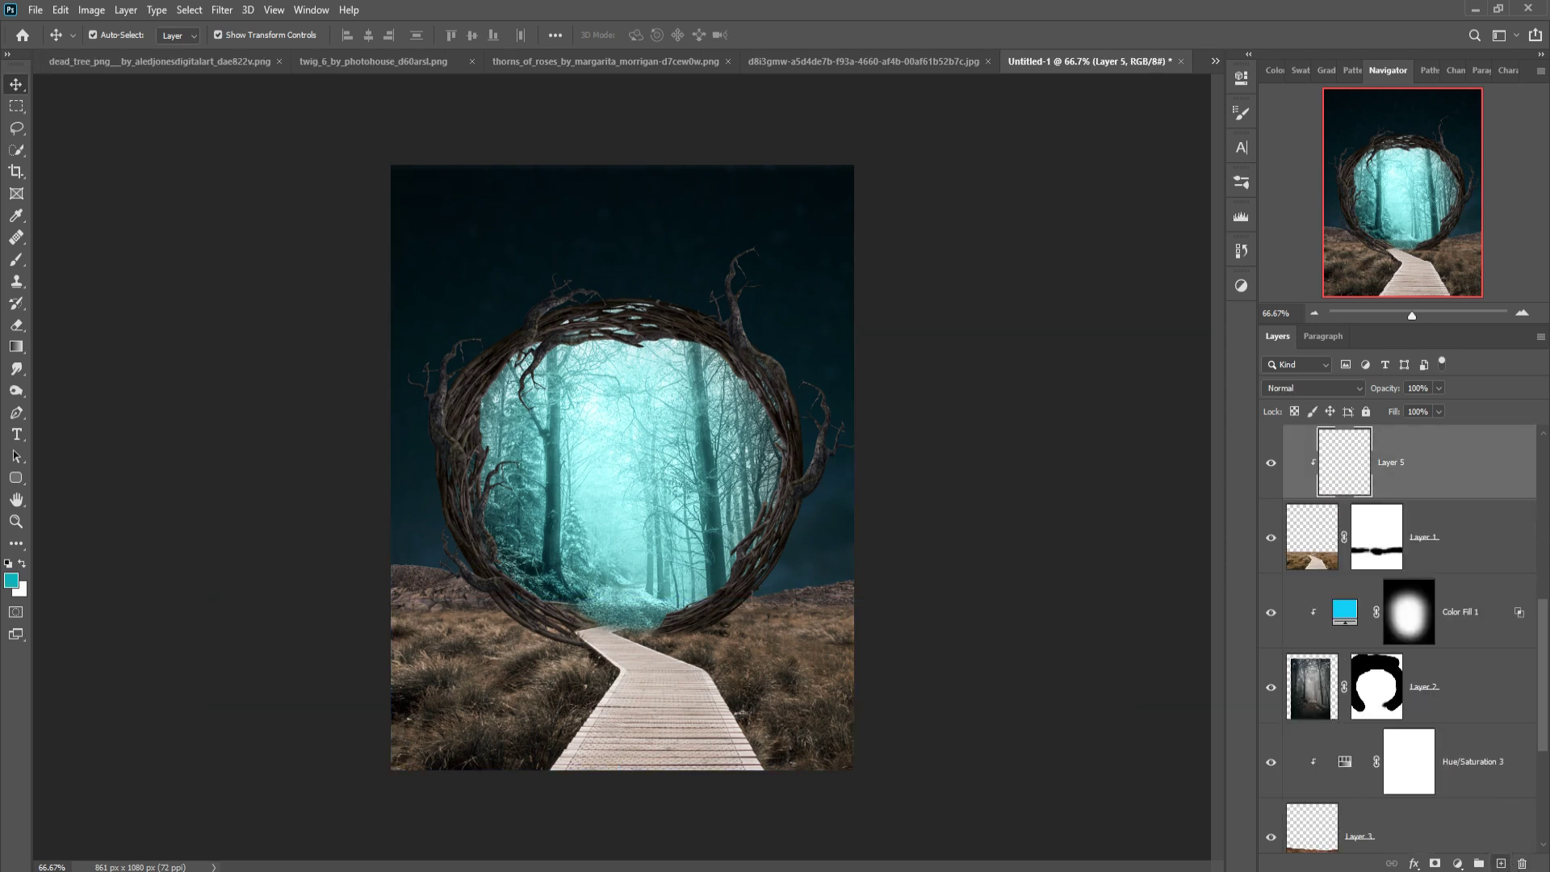
left_click(16, 259)
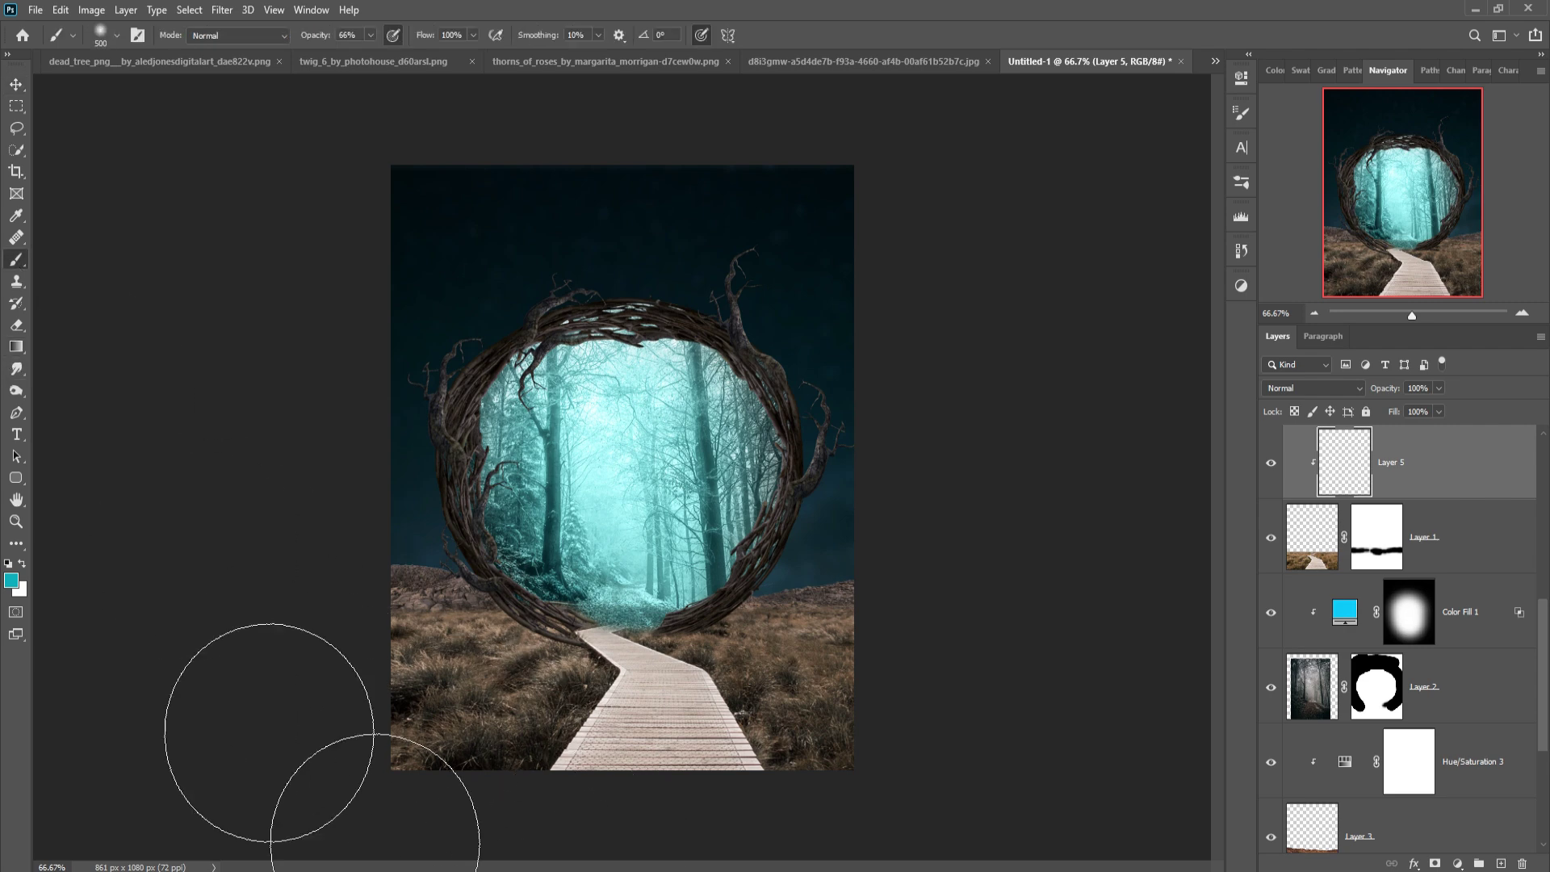
left_click(22, 564)
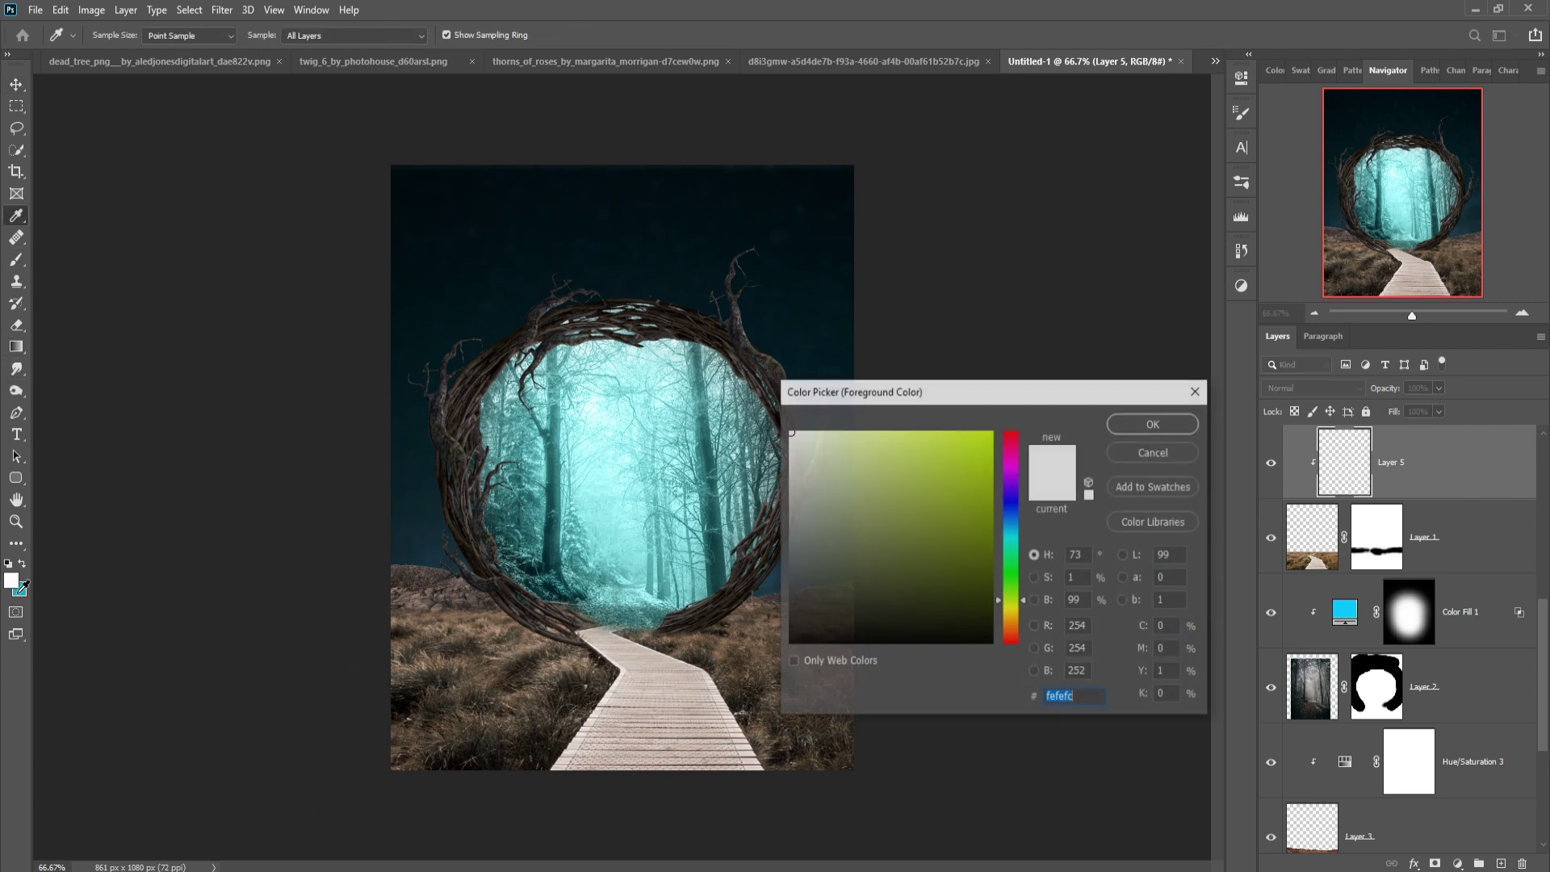
type("000000")
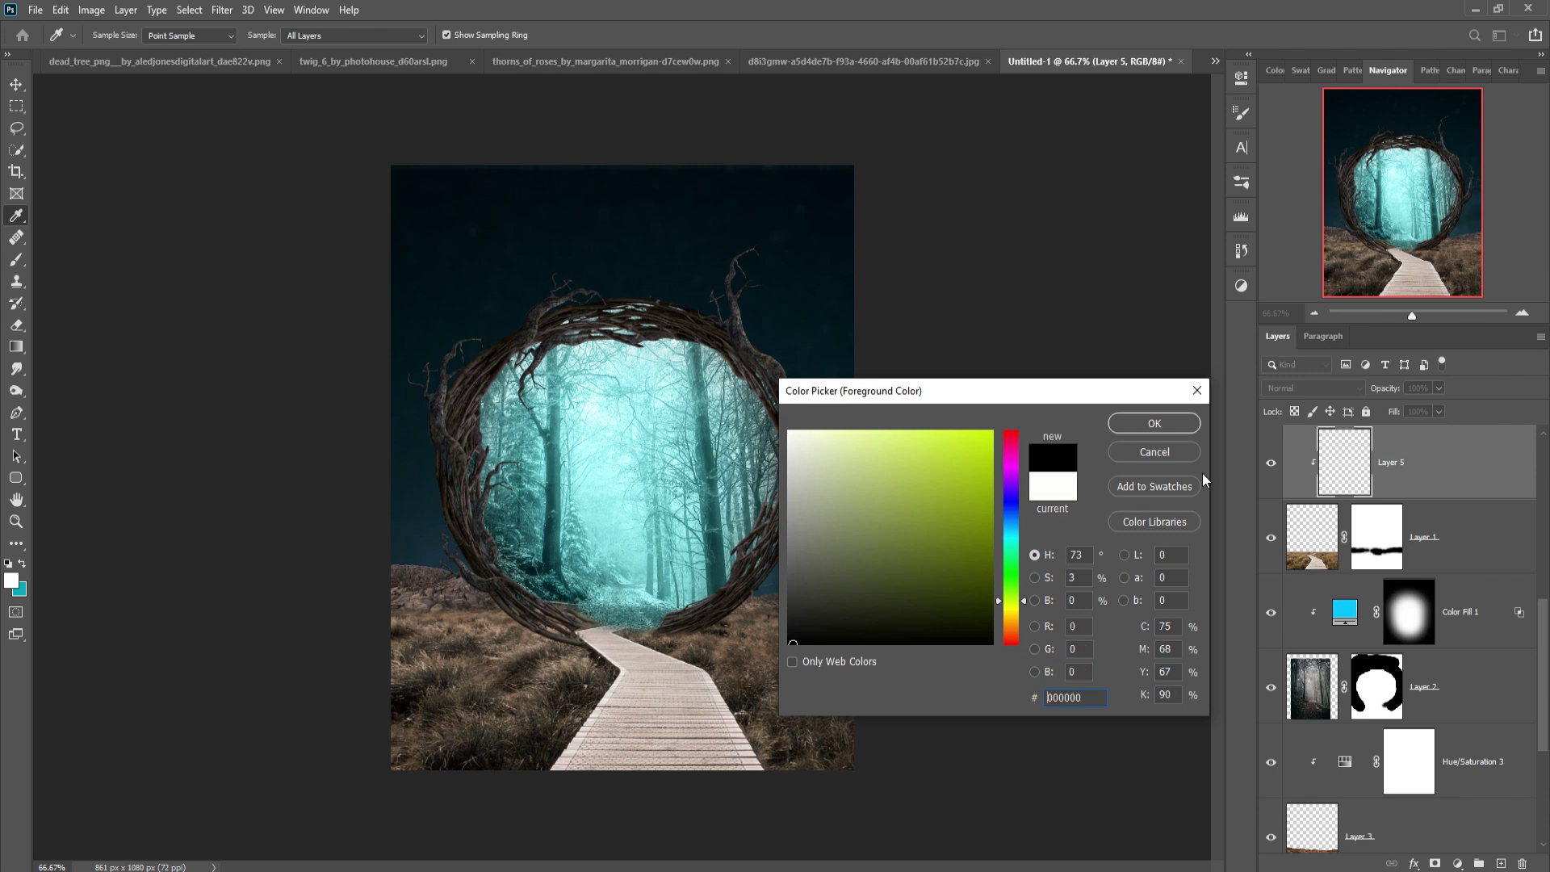
left_click(1171, 427)
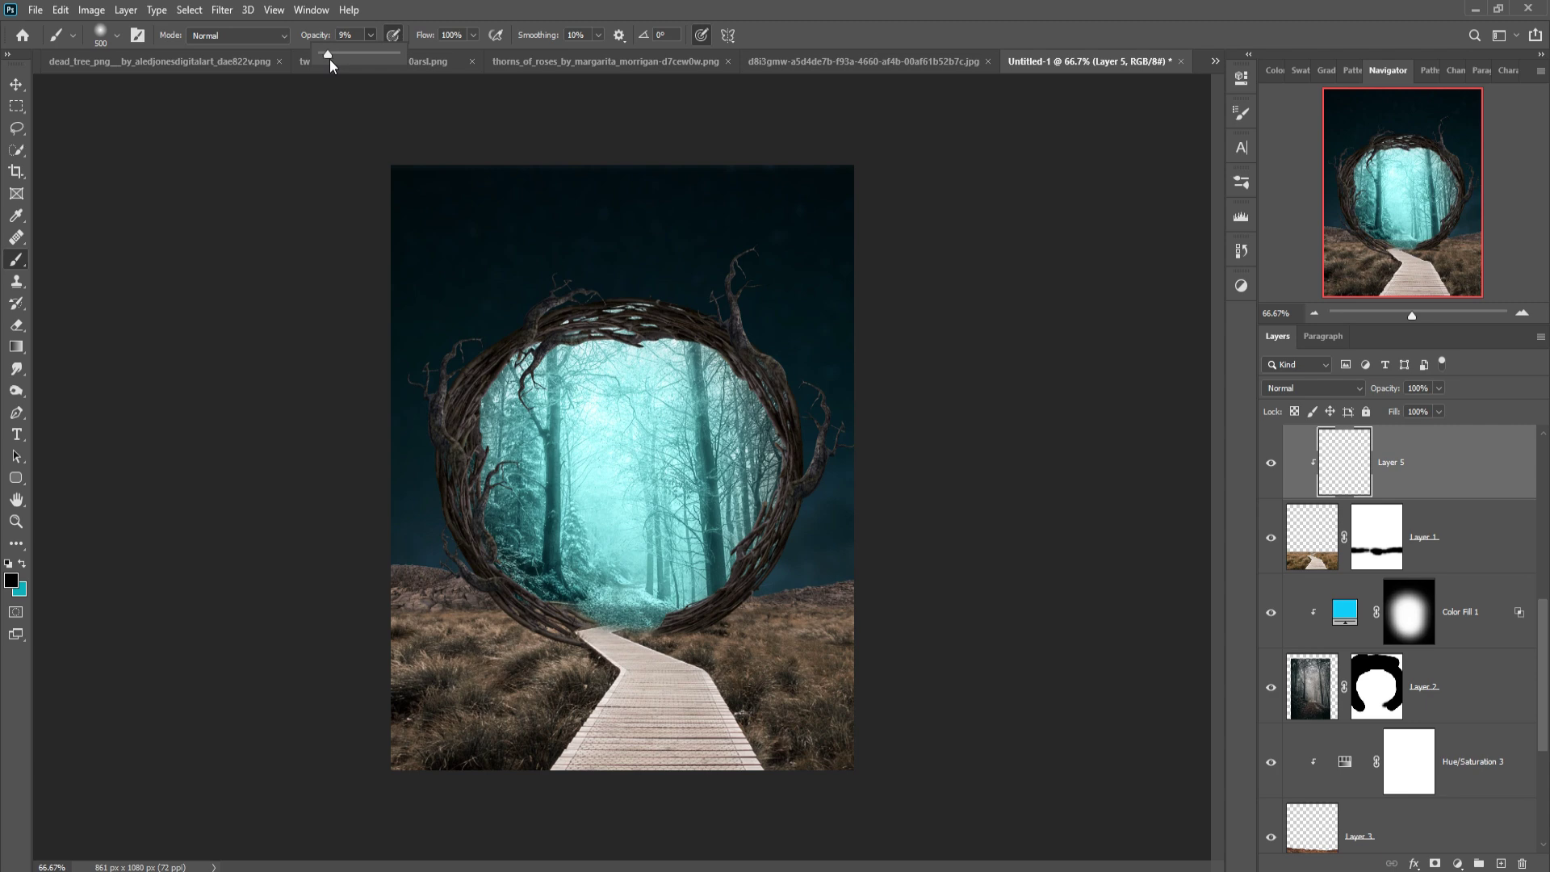
- Darken the lower boardwalk and surrounding grass edges with soft 12%-opacity black strokes
left_click(603, 799)
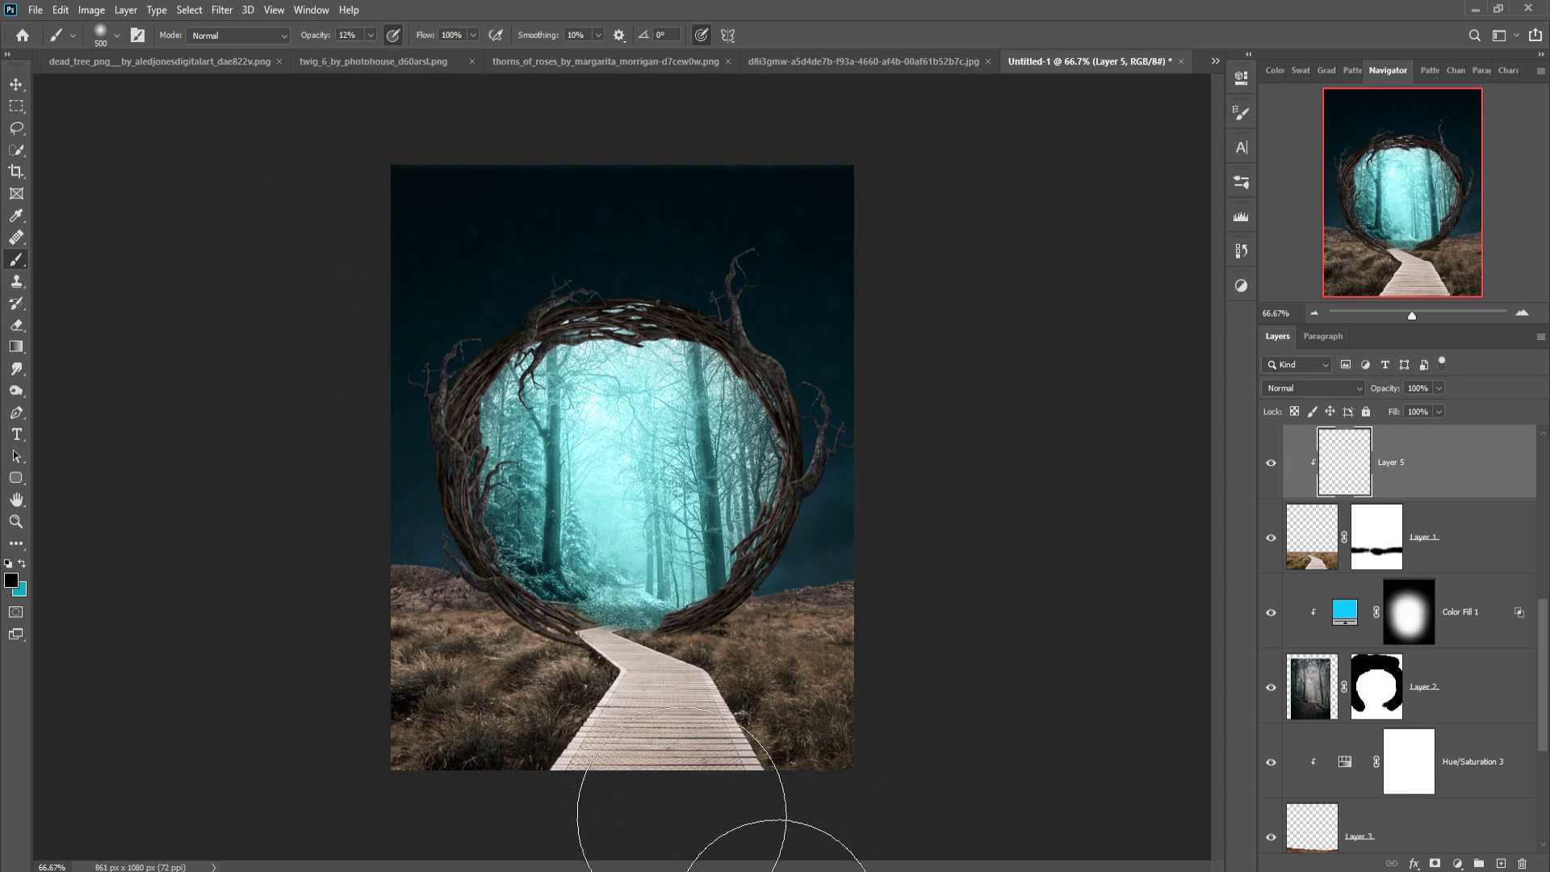
left_click_drag(604, 799, 536, 754)
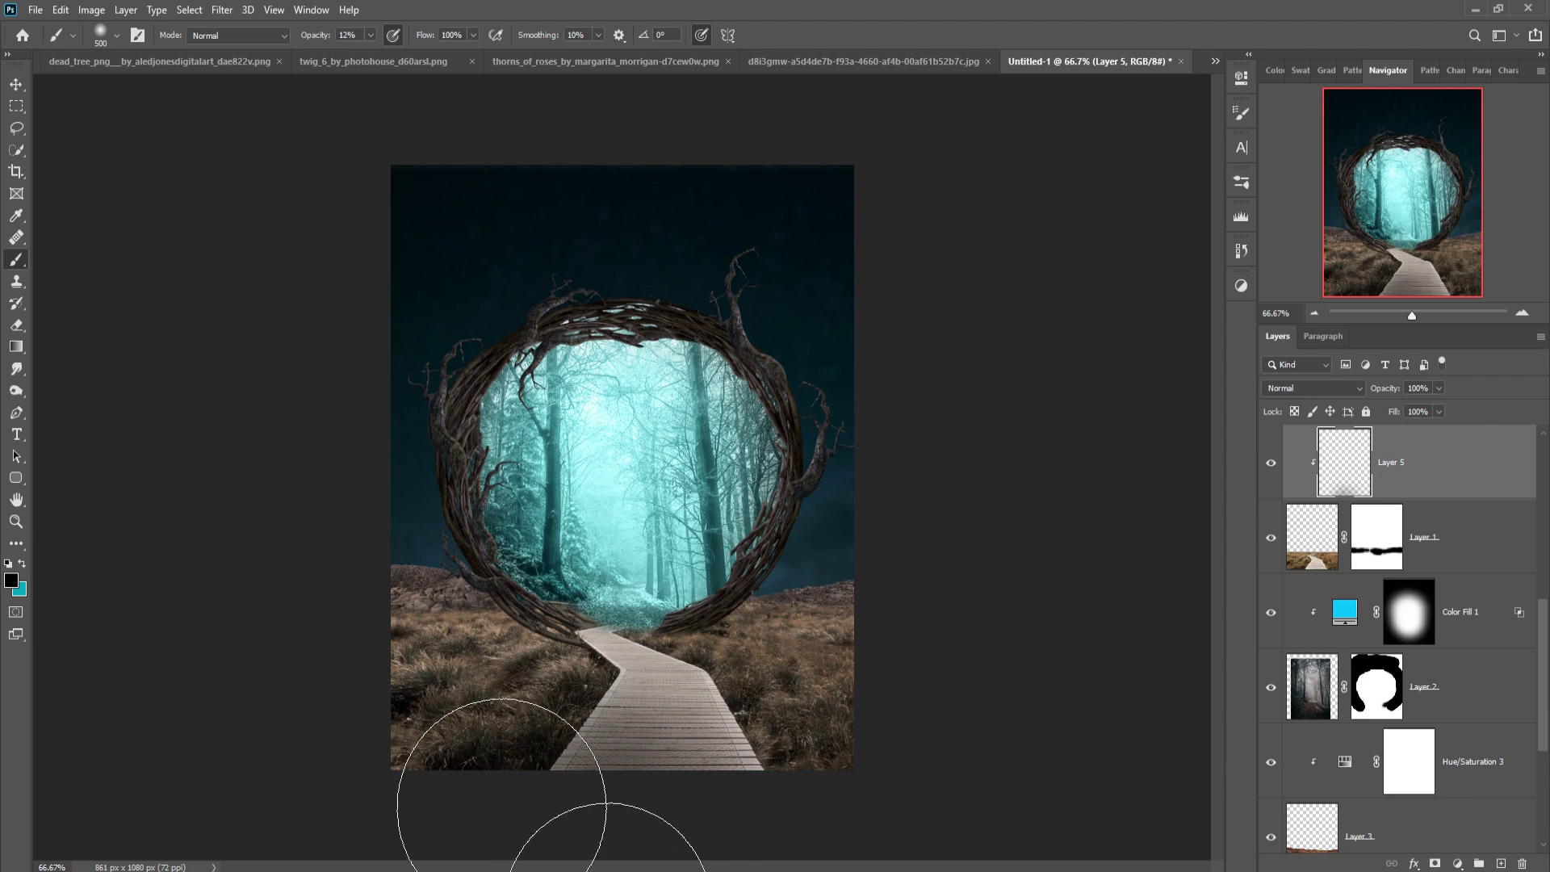
left_click_drag(398, 693, 315, 622)
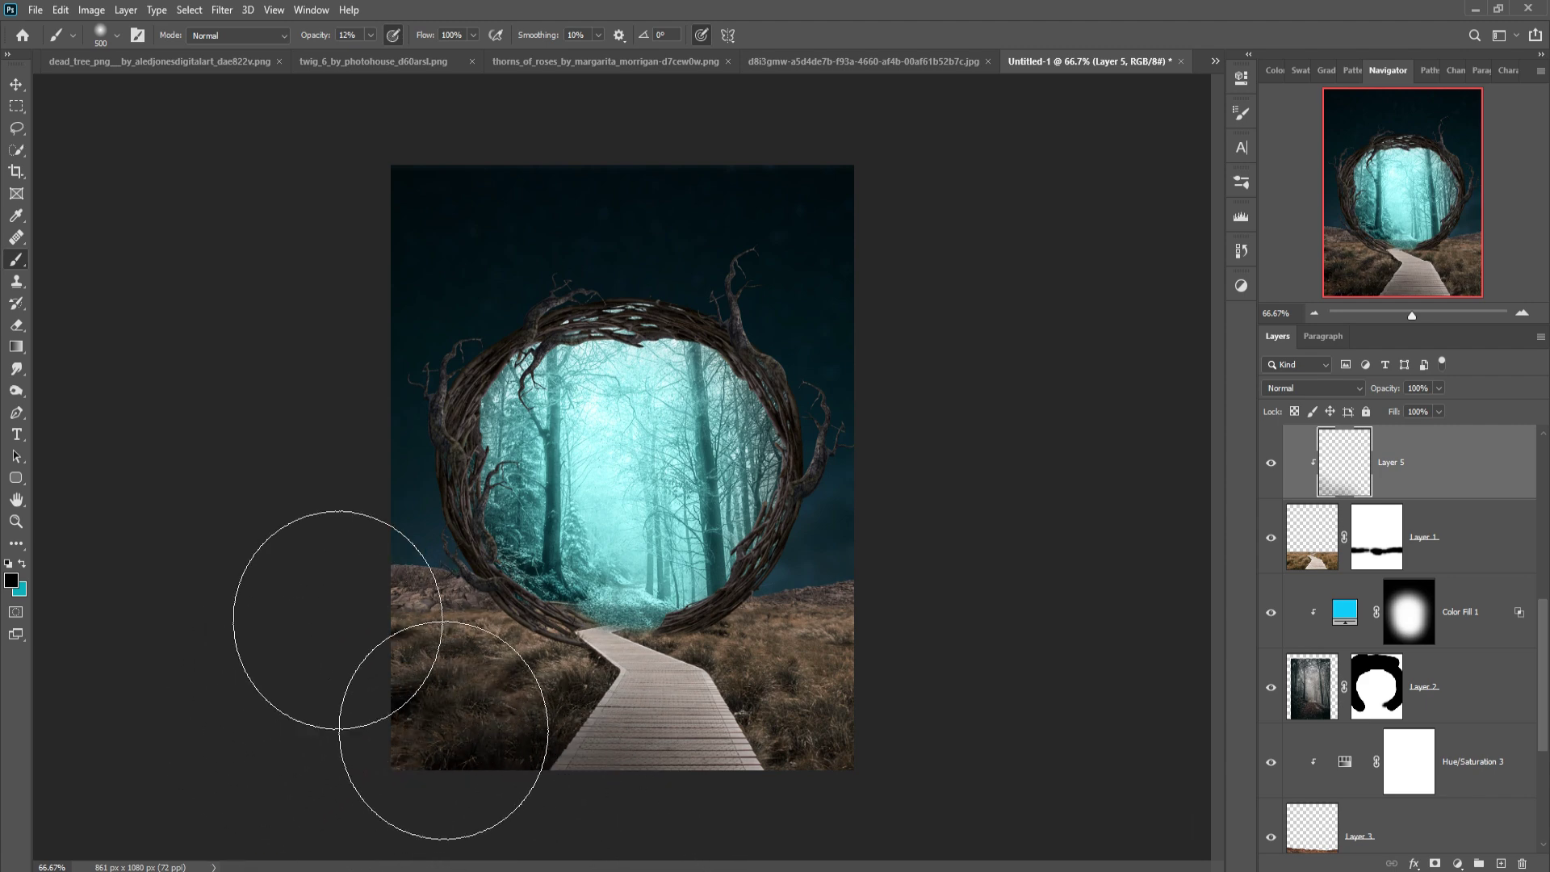
mouse_move(325, 793)
left_mouse_down()
mouse_move(484, 694)
mouse_move(355, 714)
left_mouse_up()
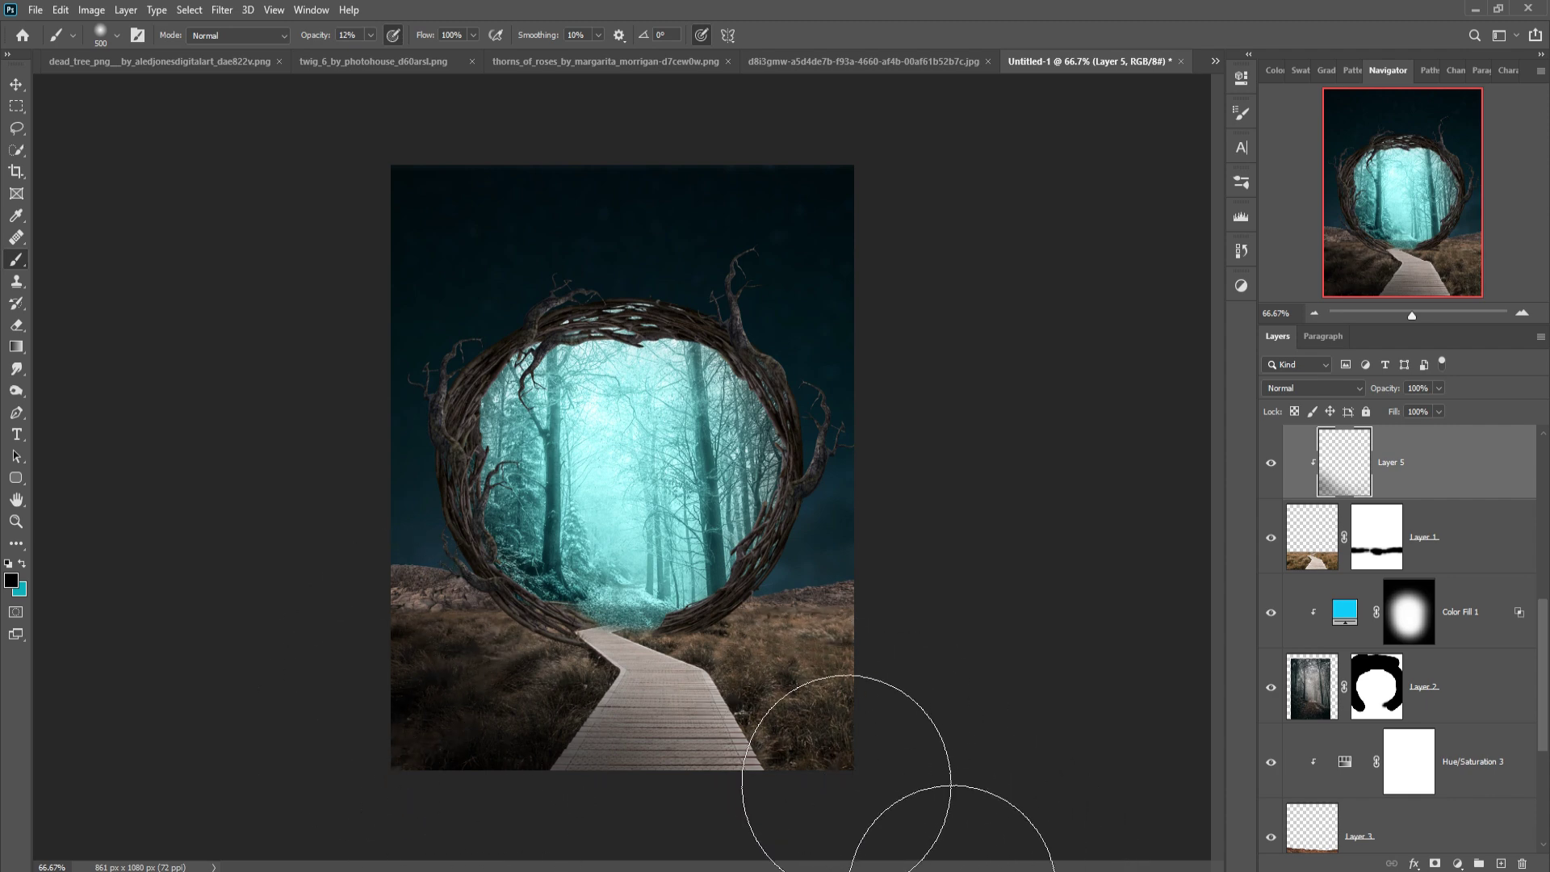
left_click_drag(820, 726, 864, 678)
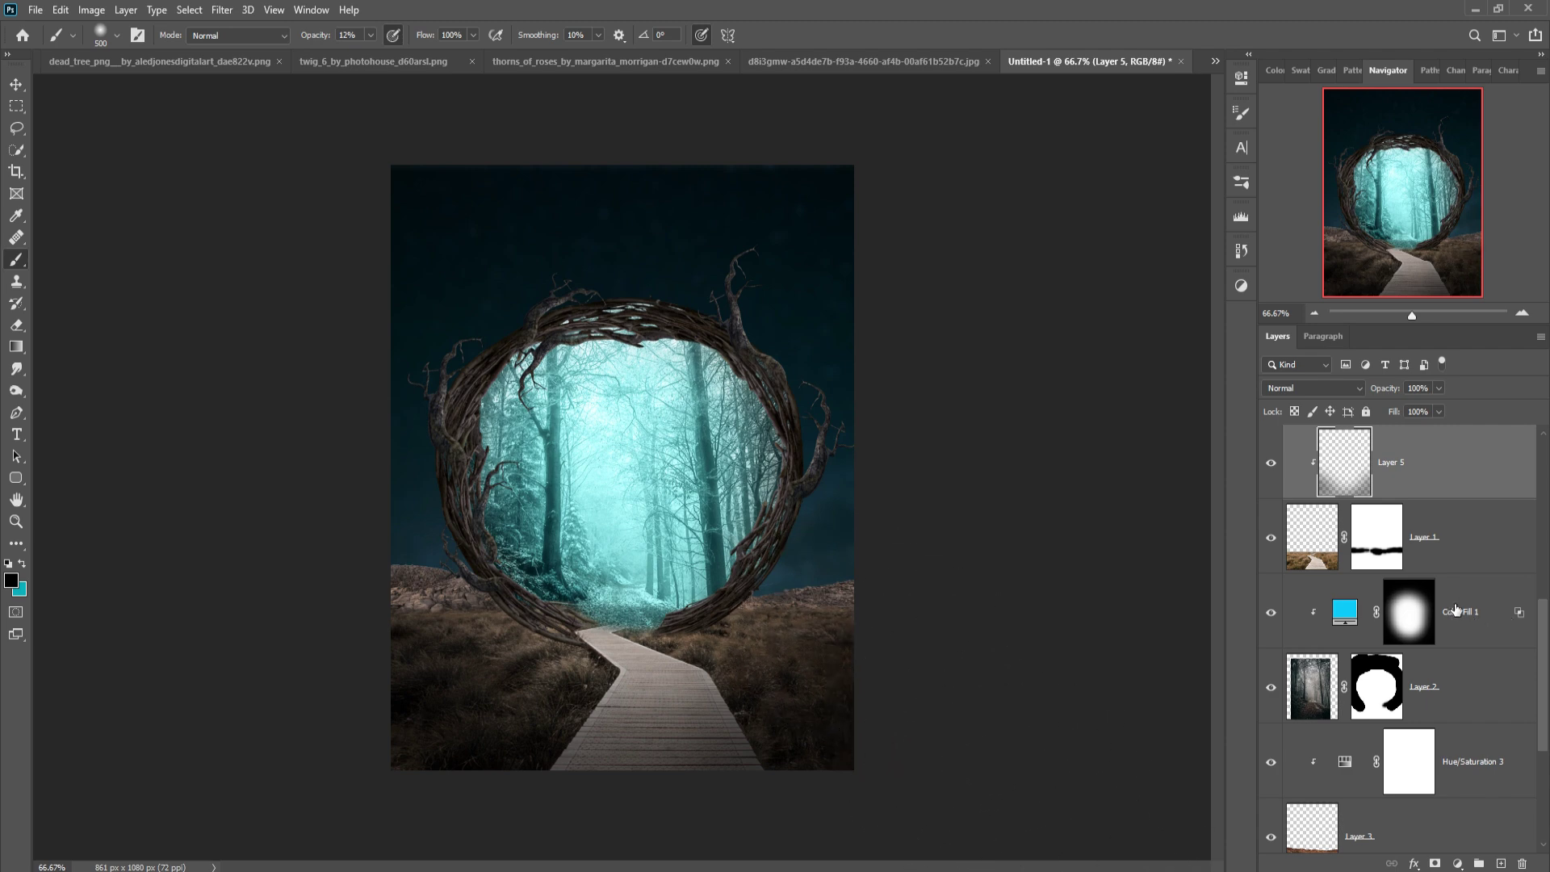
scroll(1449, 654, "down", 3)
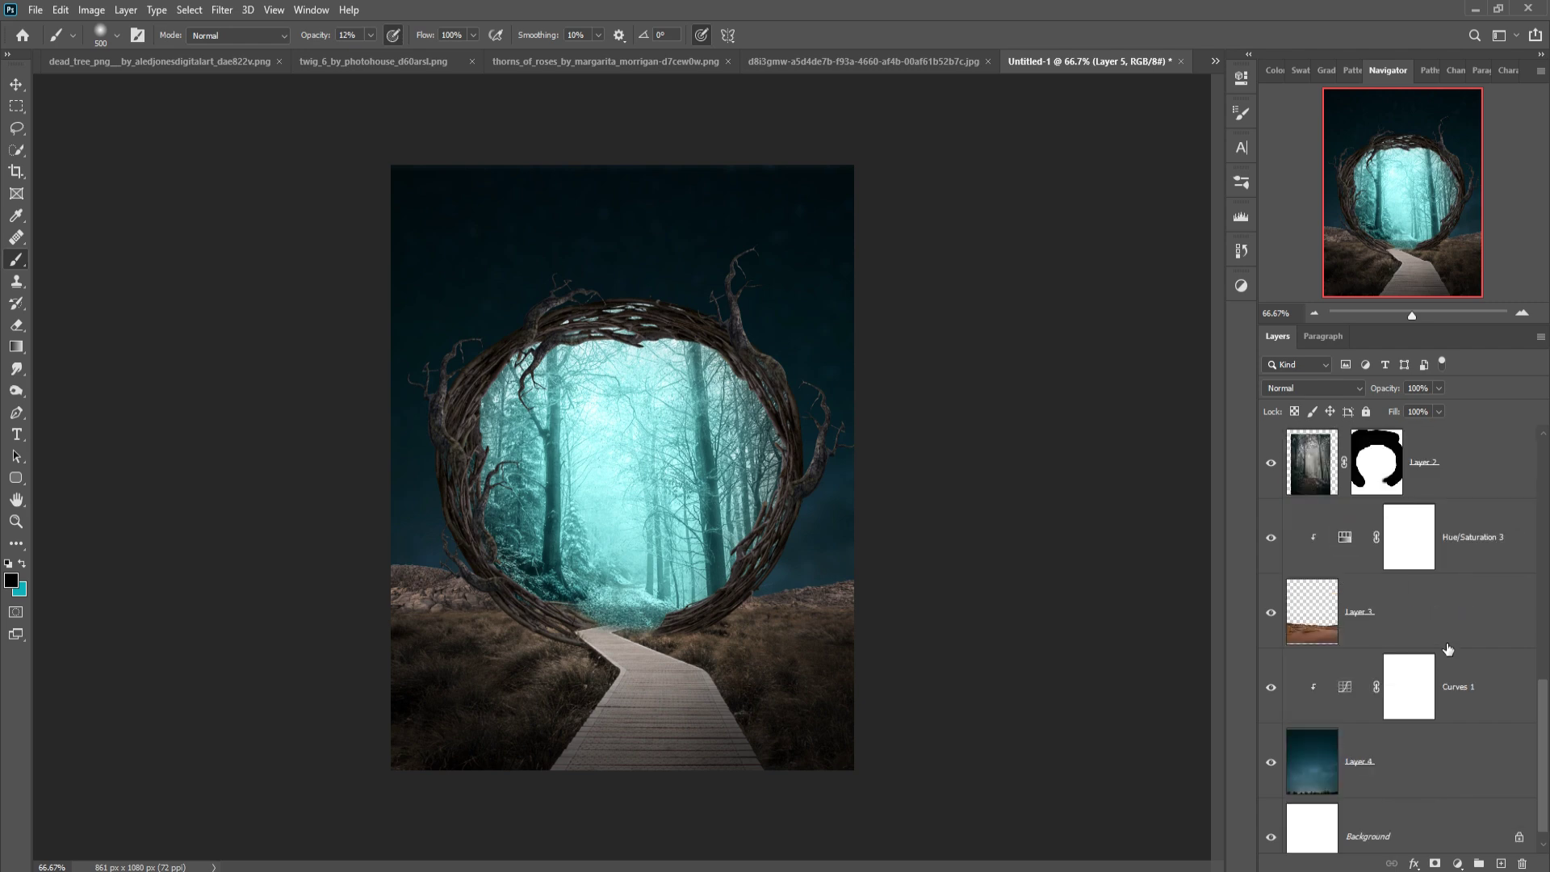
- Add a layer clipped to Hue/Saturation 3 and softly shade the lower-left and lower-right ground
left_click(1506, 545)
left_click(1503, 860)
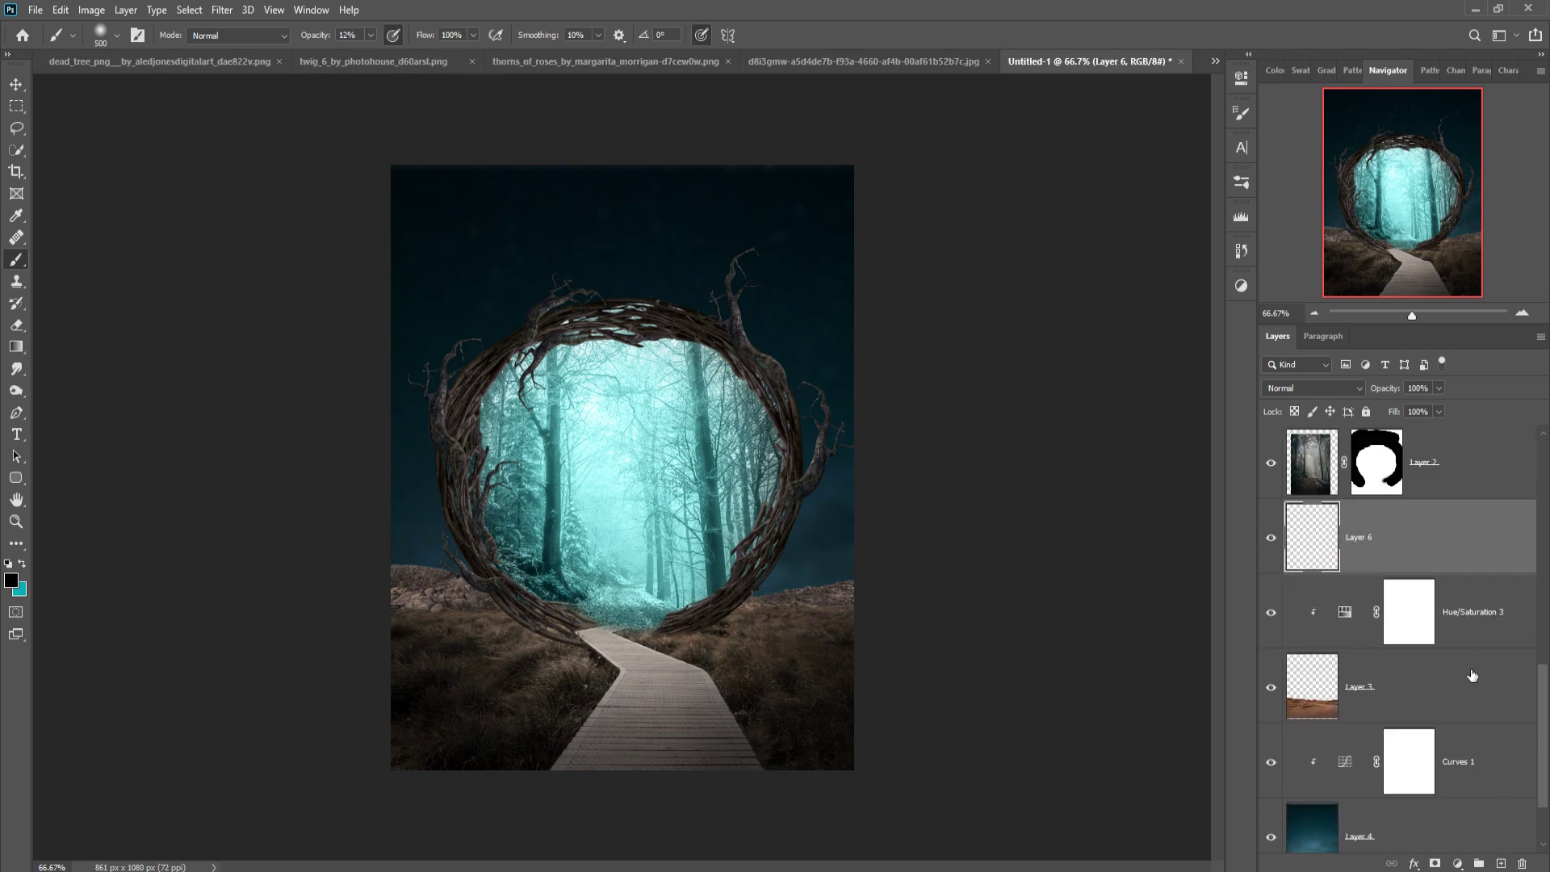
right_click(1457, 541)
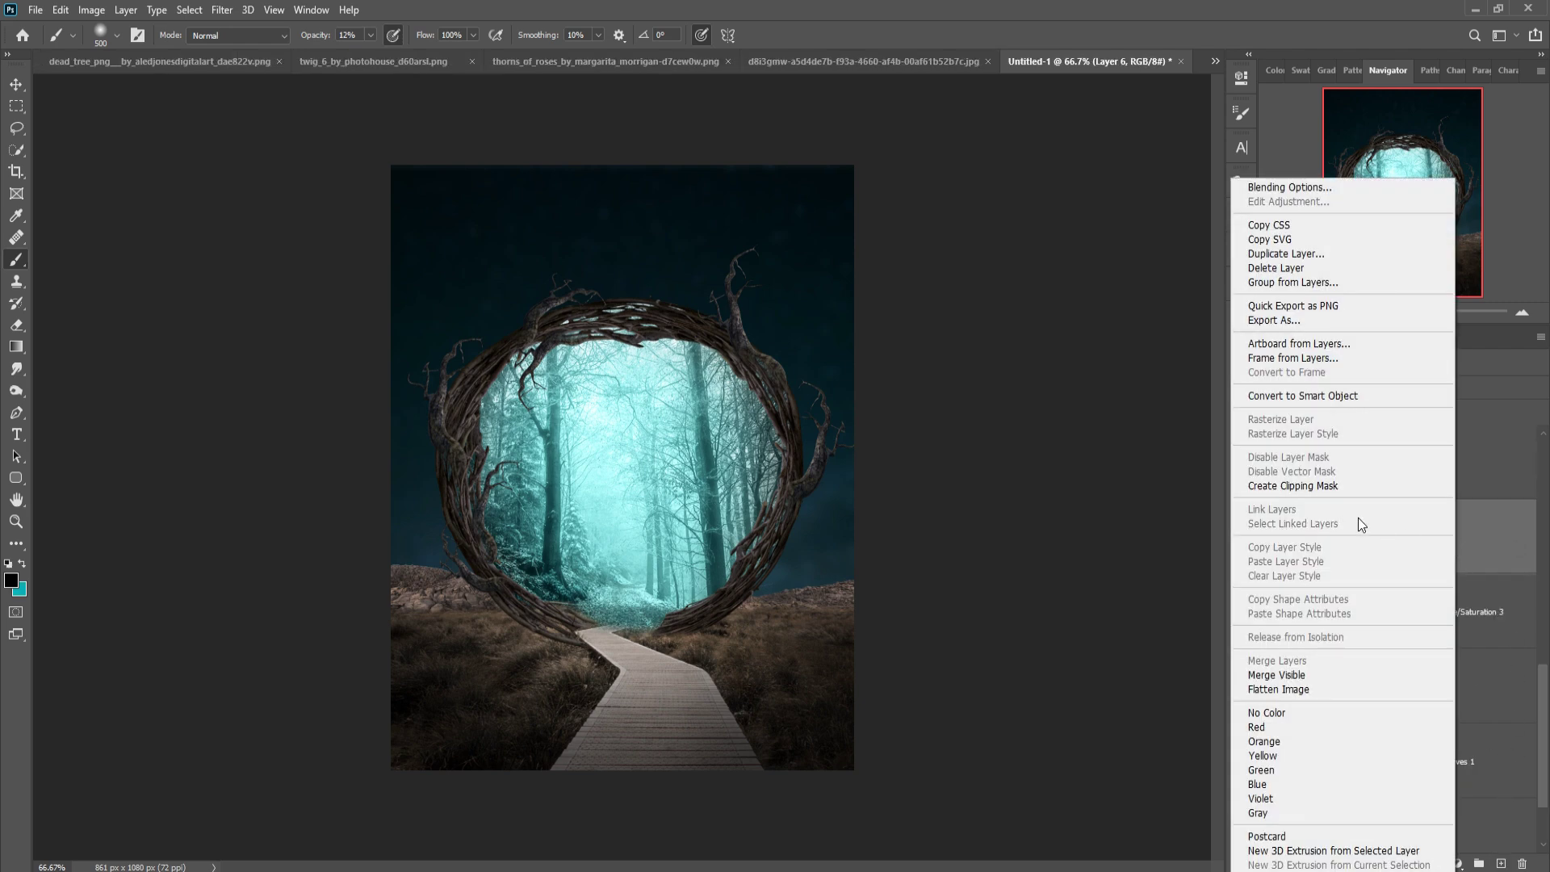
left_click(1322, 488)
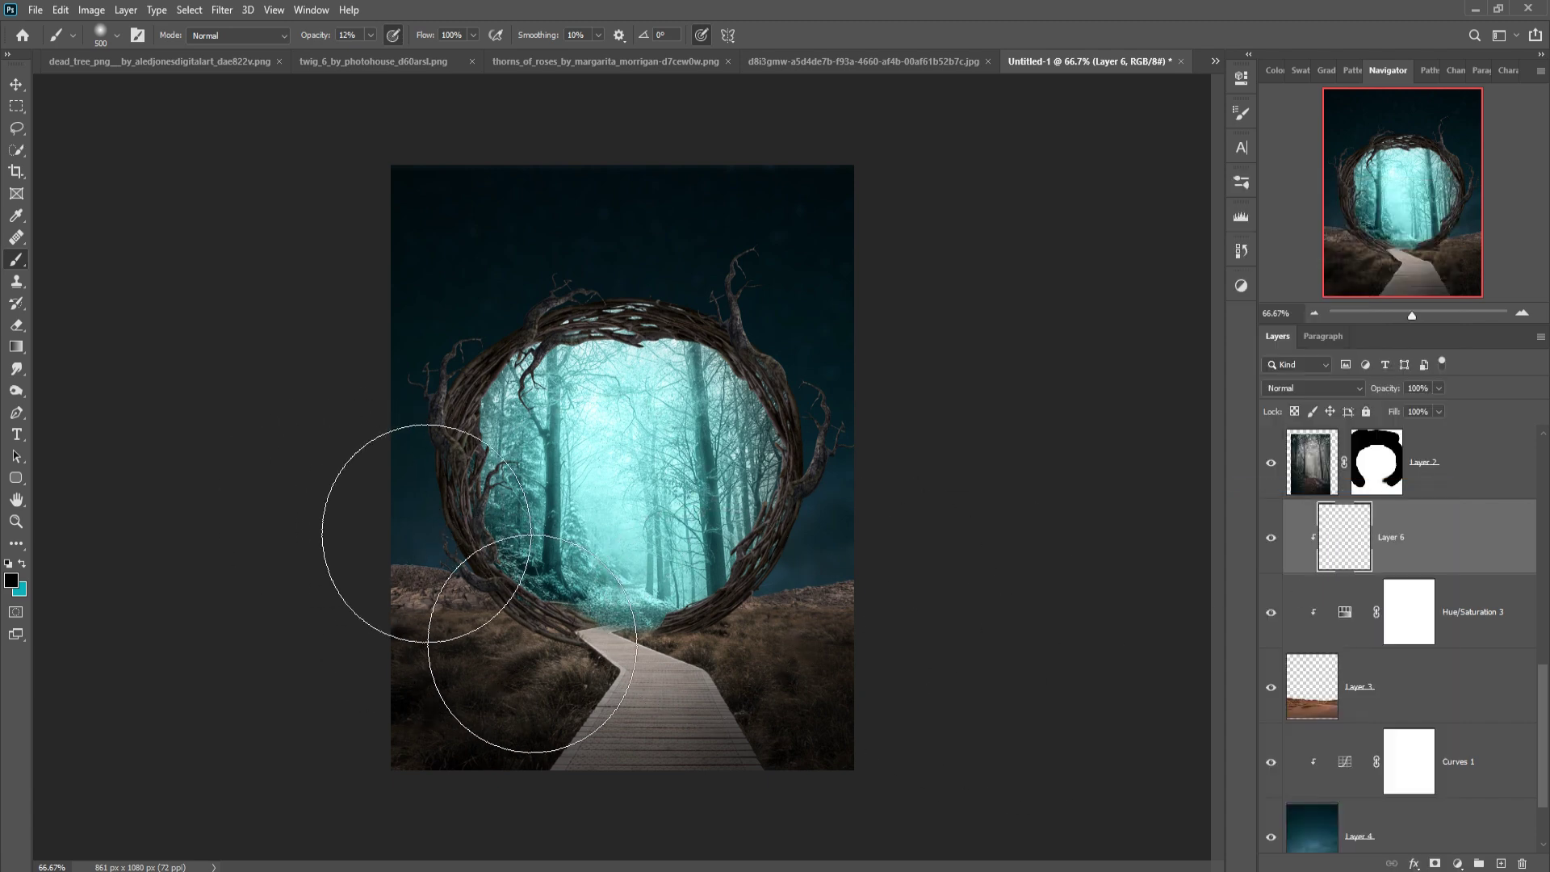
mouse_move(388, 506)
left_mouse_down()
mouse_move(425, 554)
mouse_move(371, 506)
left_mouse_up()
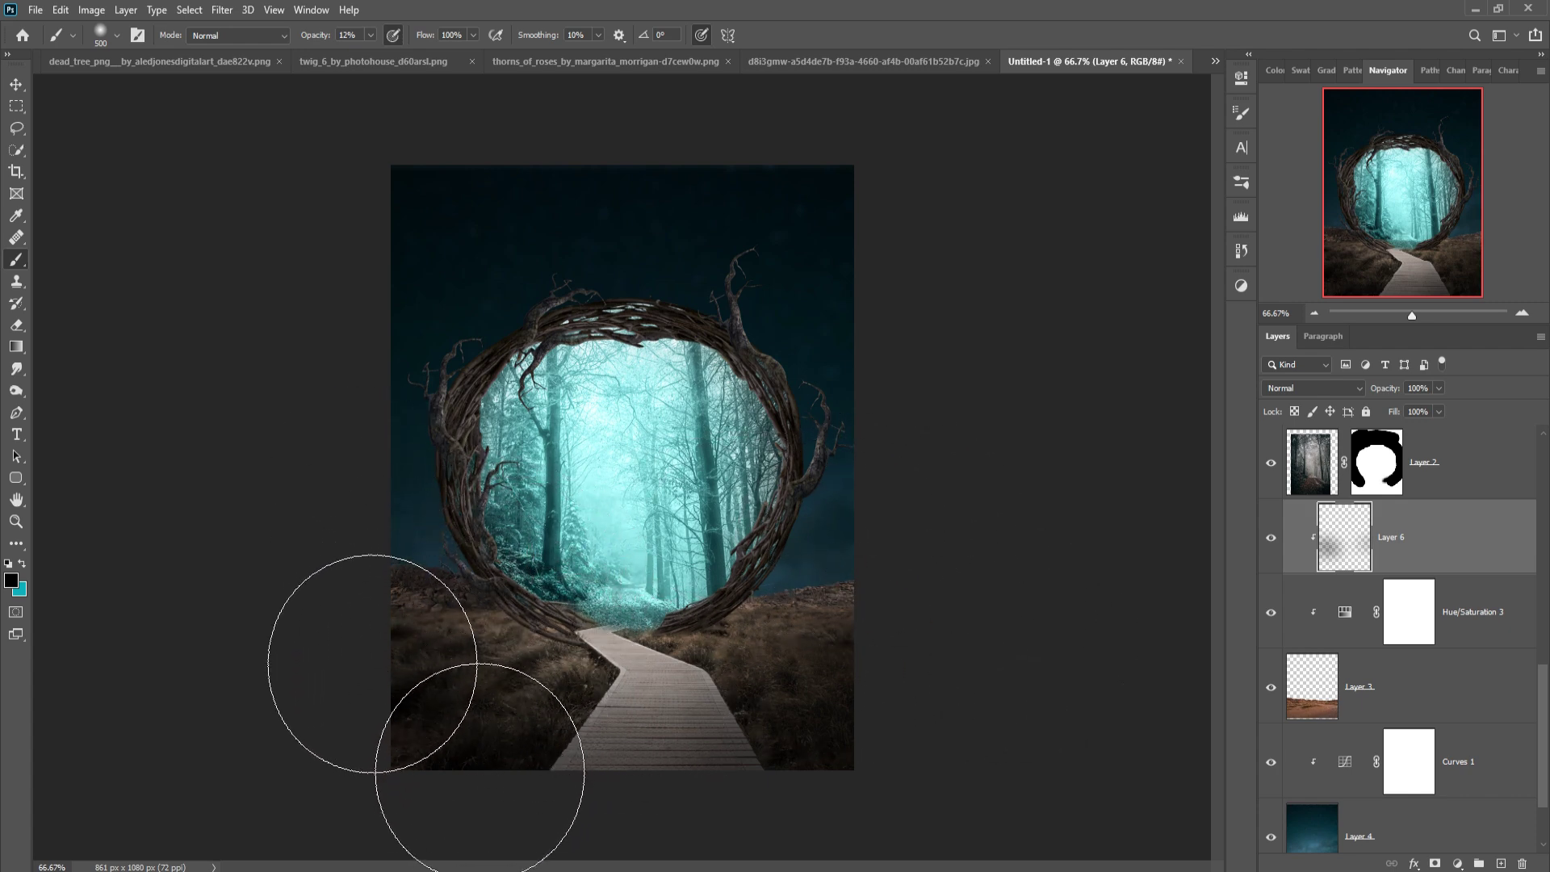
left_click_drag(634, 712, 984, 676)
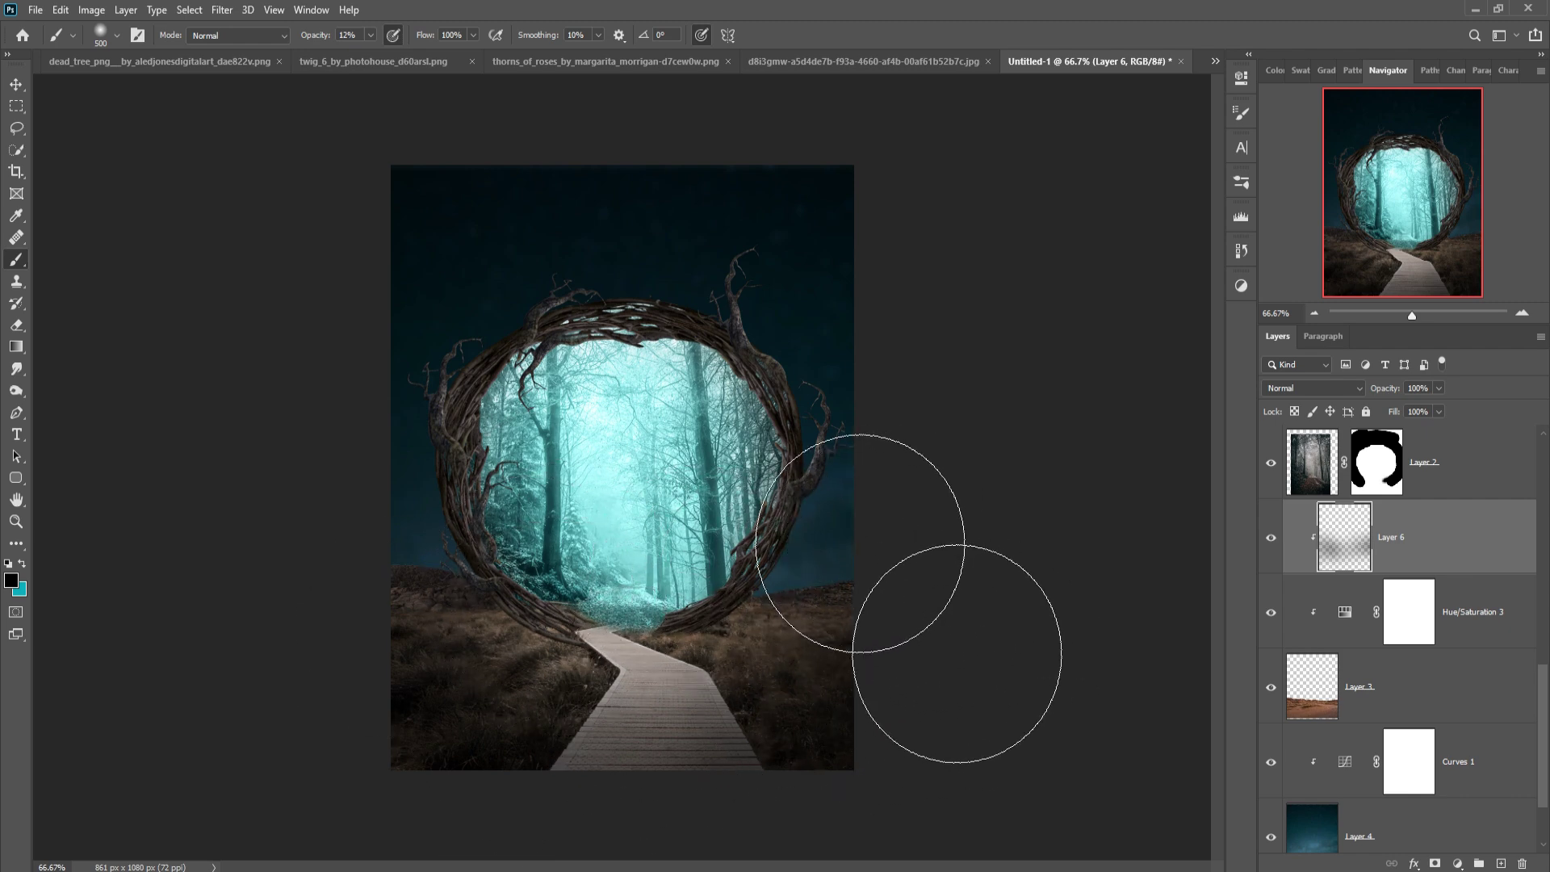
left_click(17, 84)
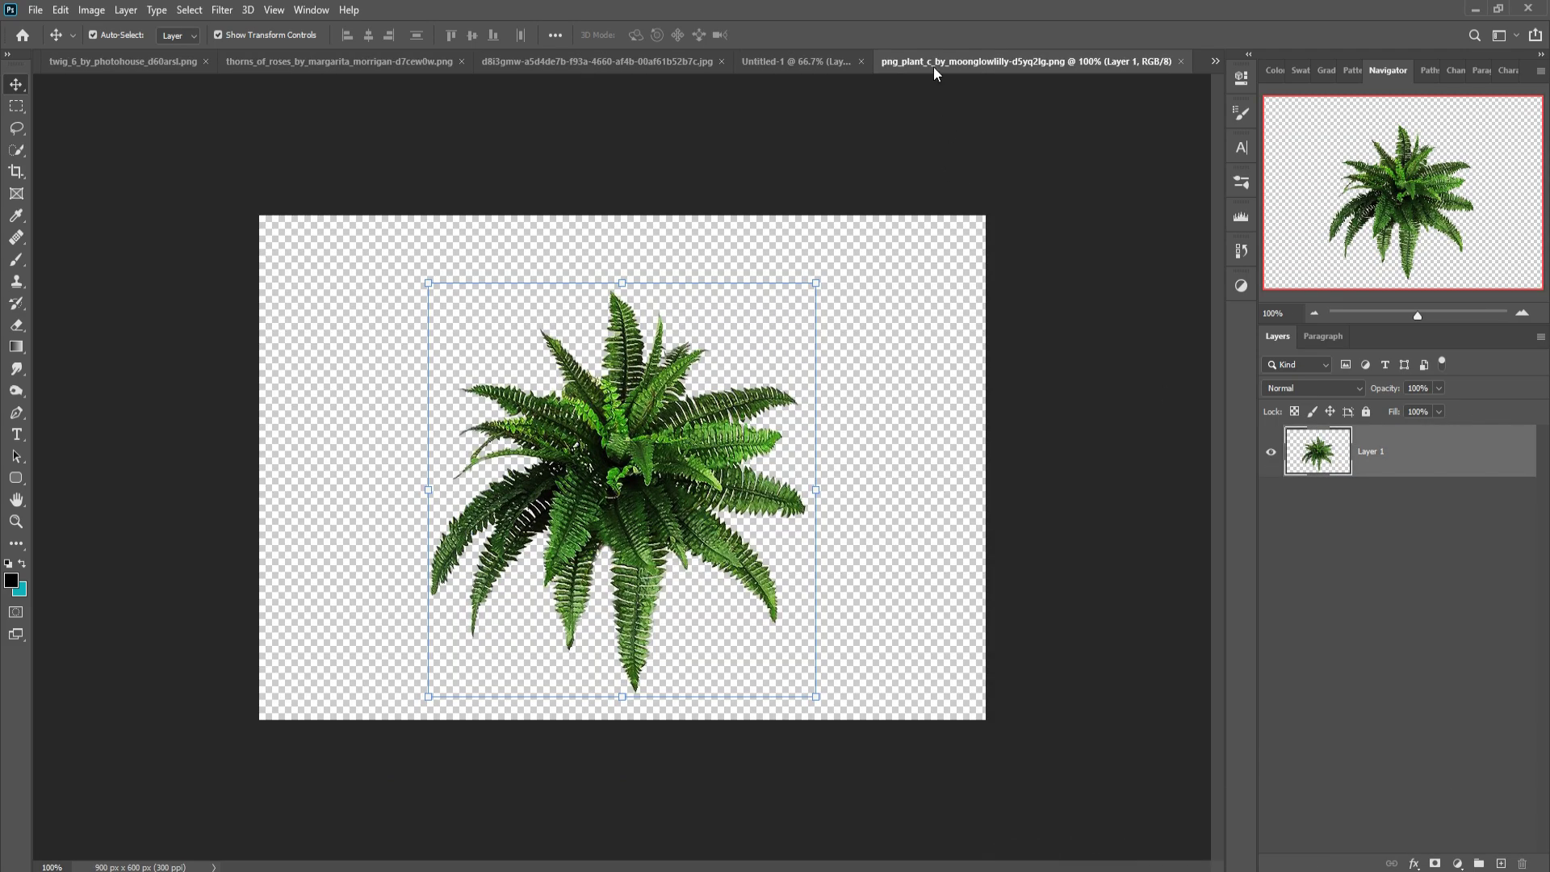
- Drop the fern into the portal scene where the boardwalk meets the portal, with Layer 7 on top
left_click_drag(933, 66, 939, 109)
mouse_move(1153, 408)
left_mouse_down()
mouse_move(1158, 450)
mouse_move(661, 614)
left_mouse_up()
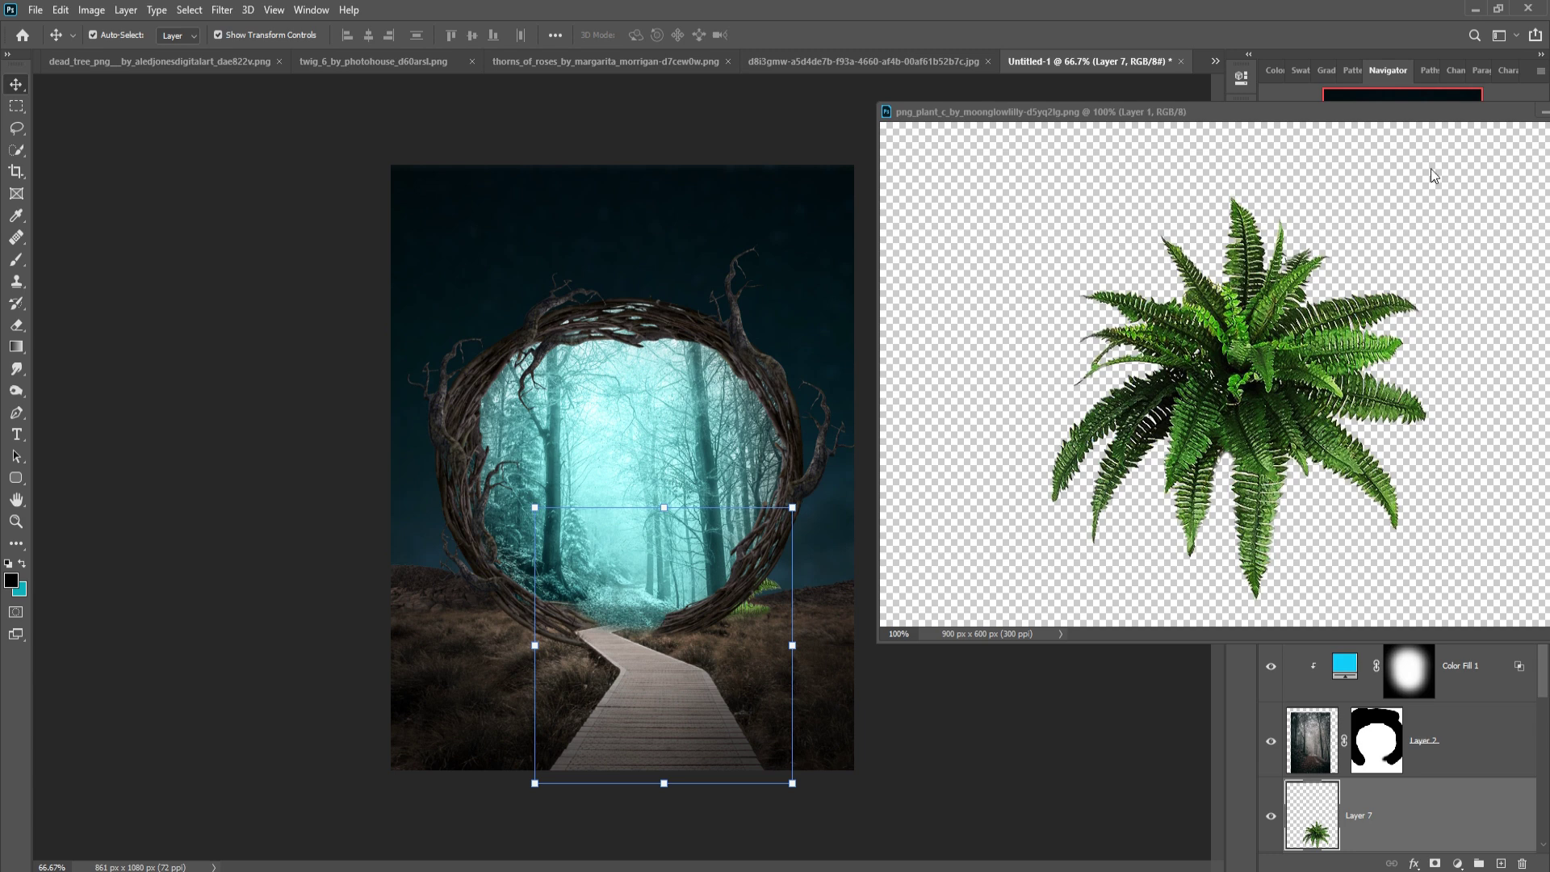
left_click(1538, 117)
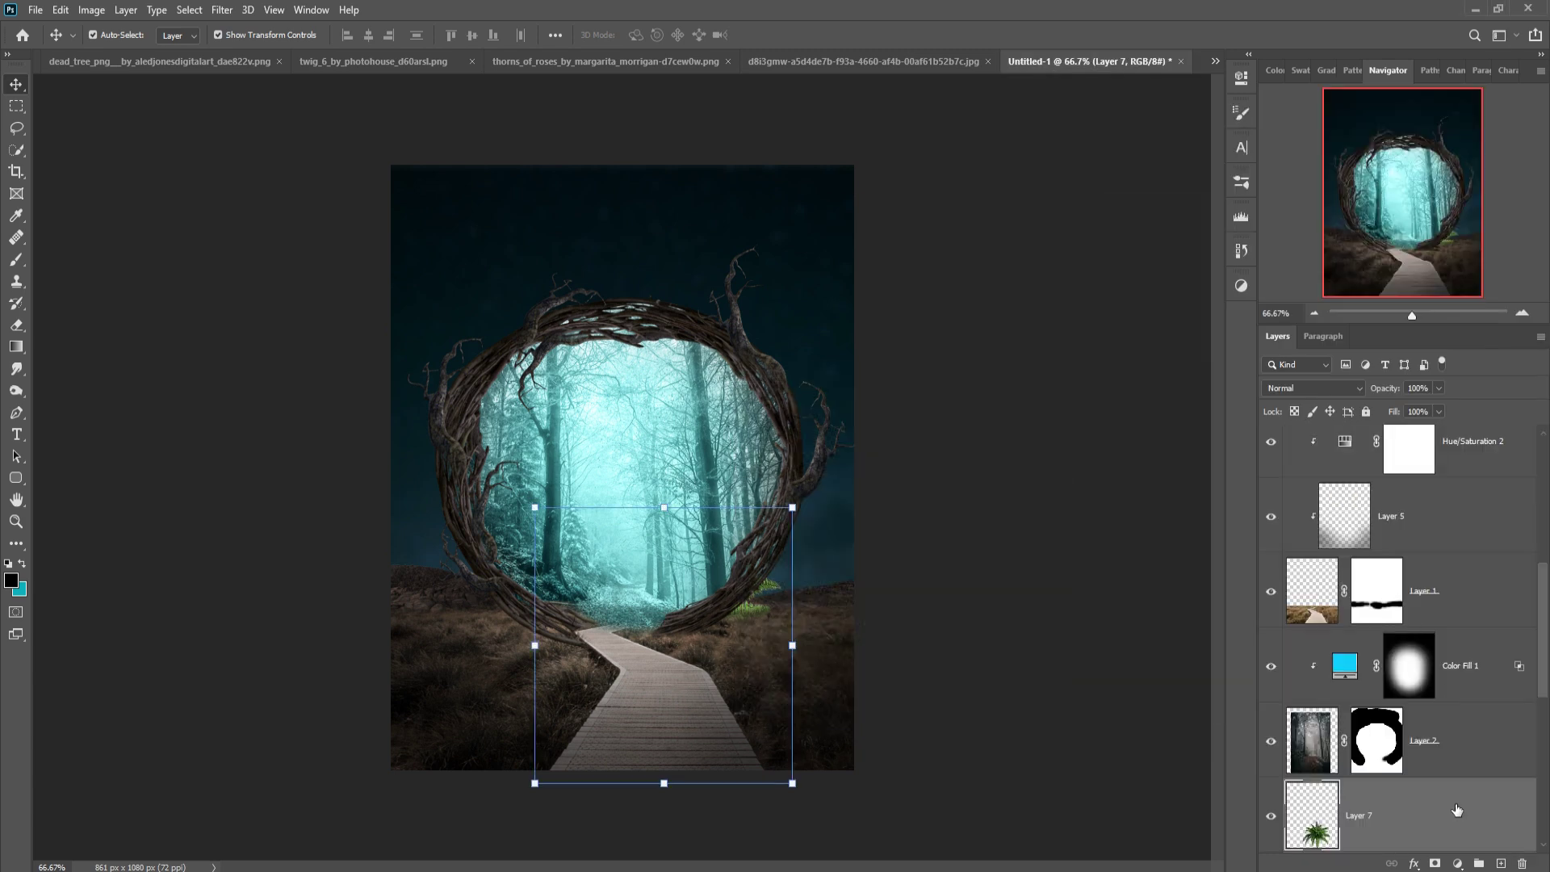
mouse_move(1457, 809)
left_mouse_down()
mouse_move(1426, 401)
mouse_move(1406, 575)
left_mouse_up()
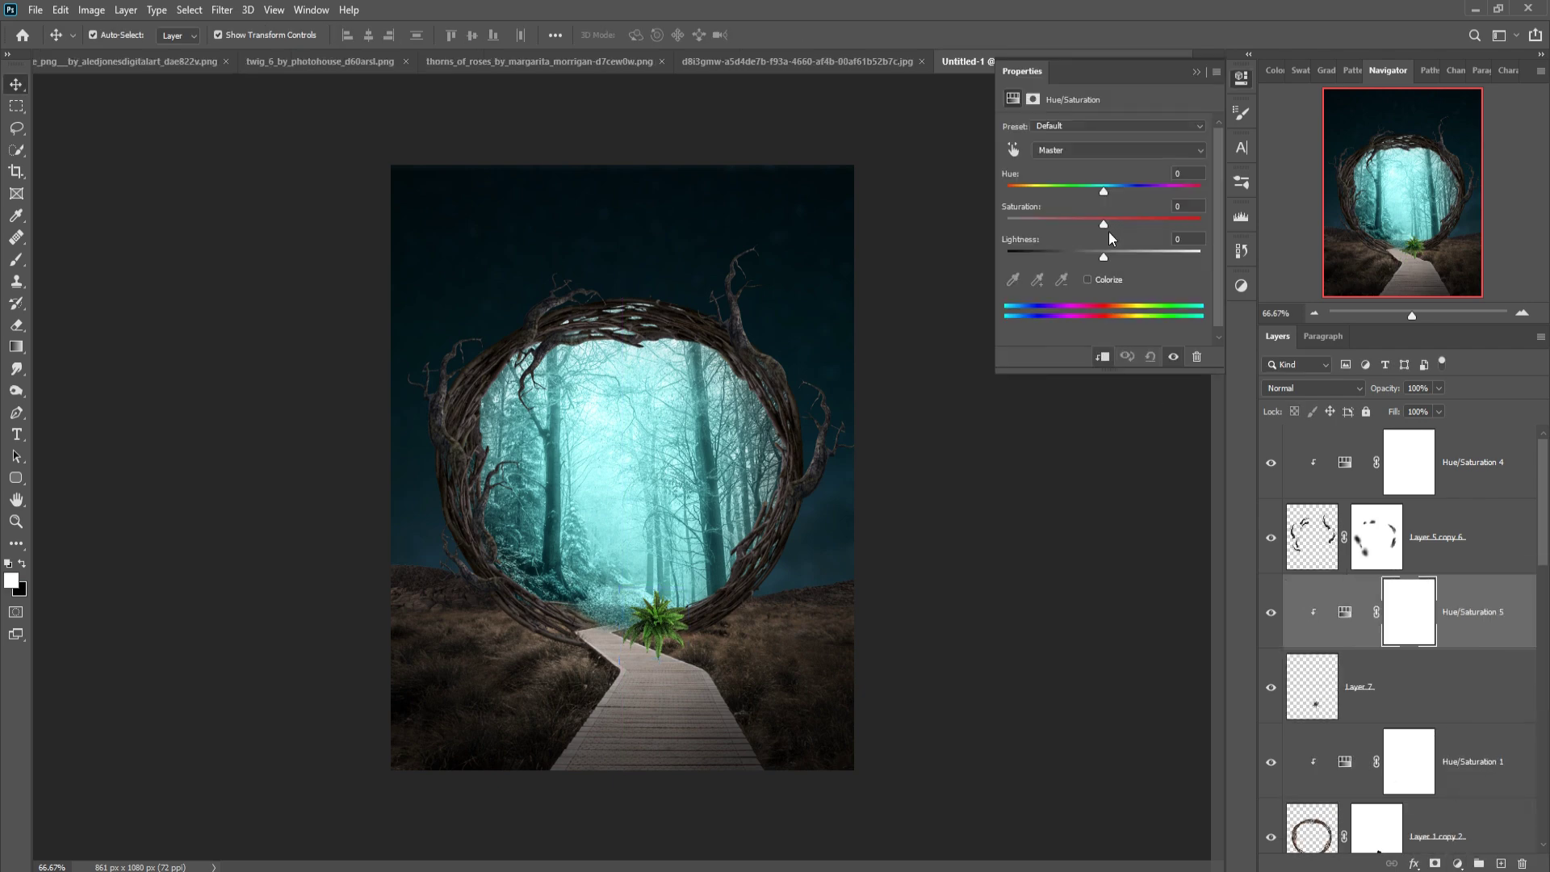
- Add a layer mask to the fern layer and ready a black brush to blend it
left_click(1372, 686)
left_click(1434, 863)
key("b")
key("x")
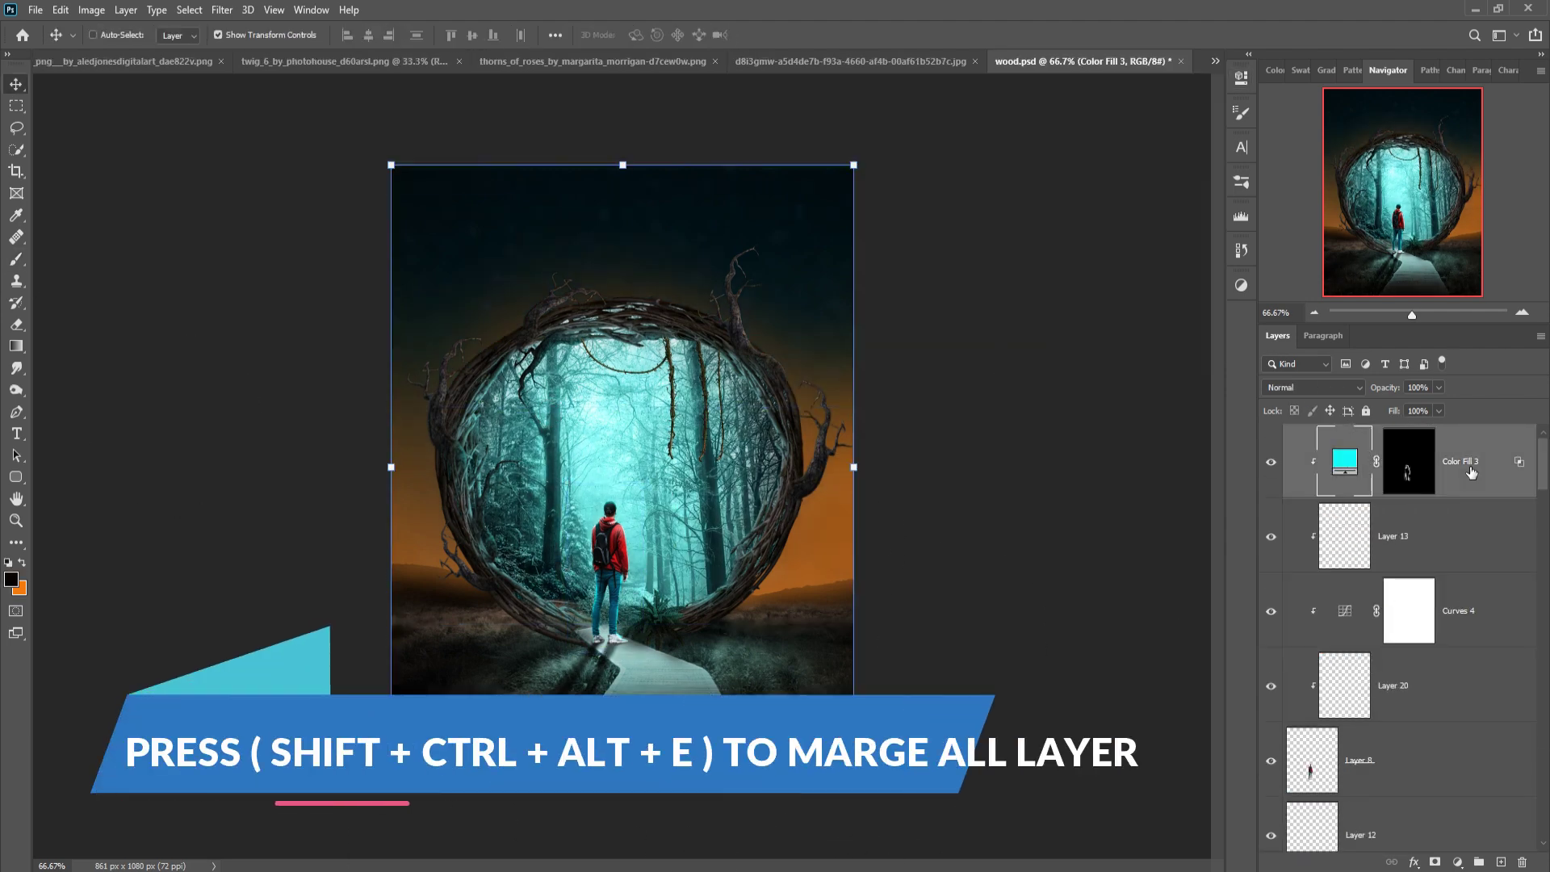
- Stamp all visible layers into Layer 24, convert it to a smart object, and start Camera Raw Filter
key("shift+ctrl+alt+e")
right_click(1464, 463)
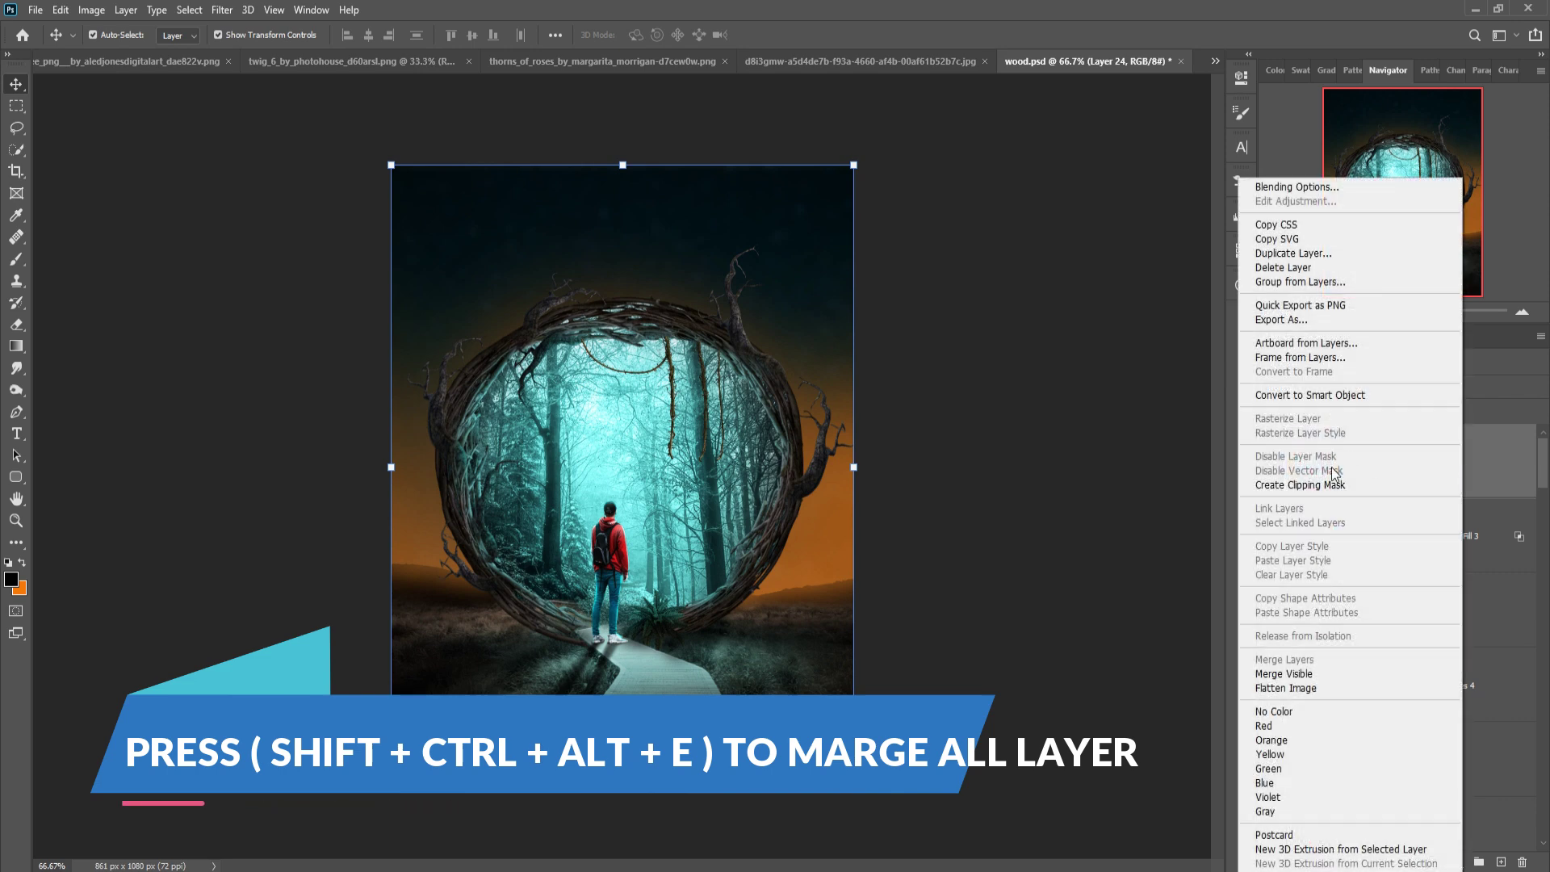
left_click(1310, 395)
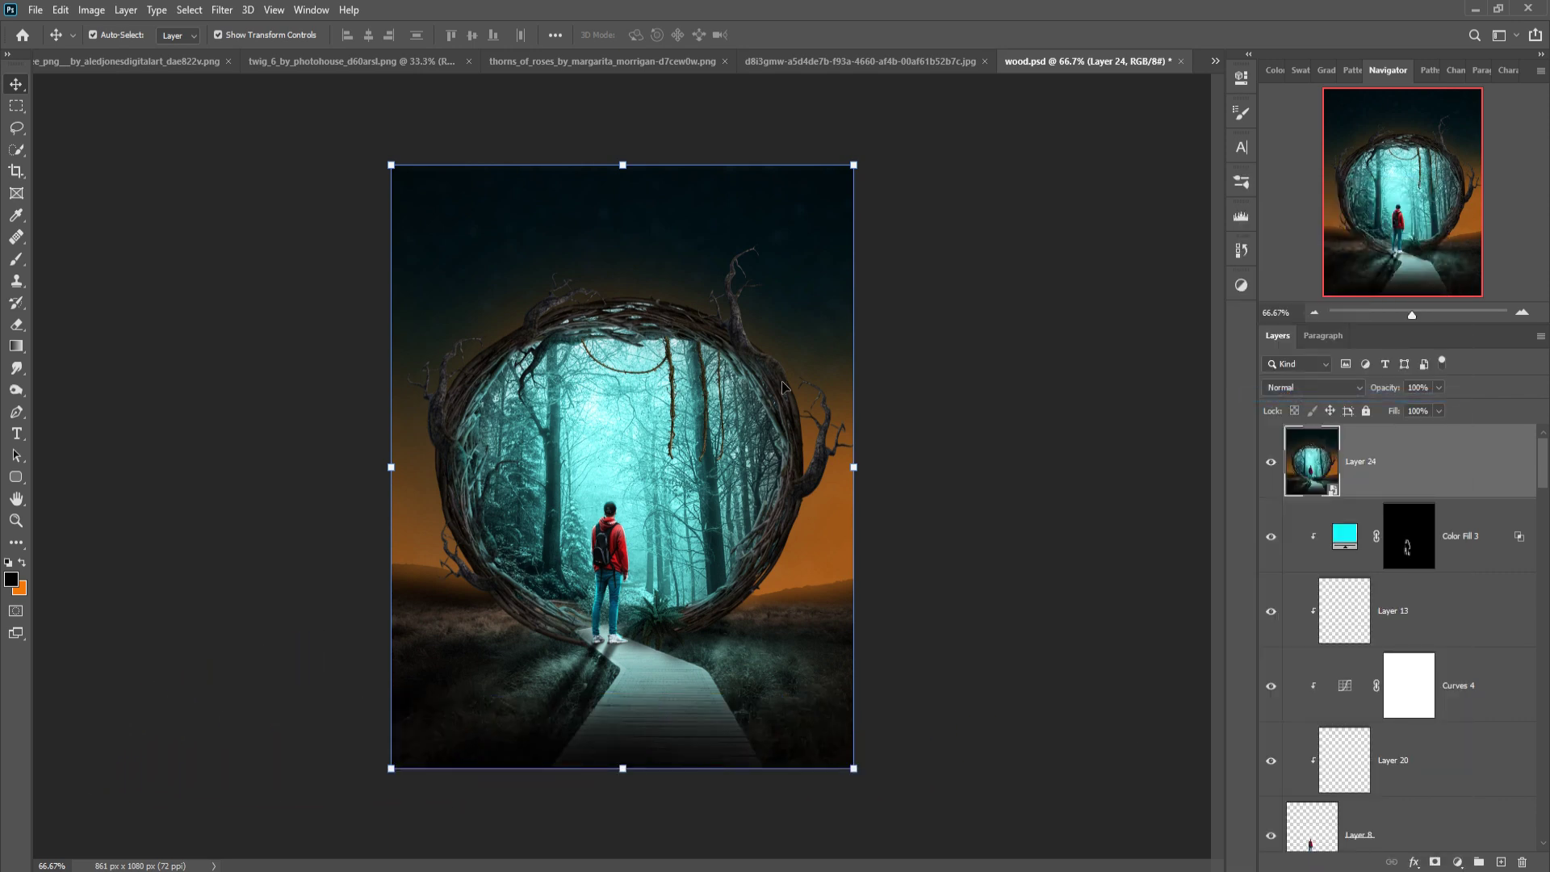
left_click(223, 10)
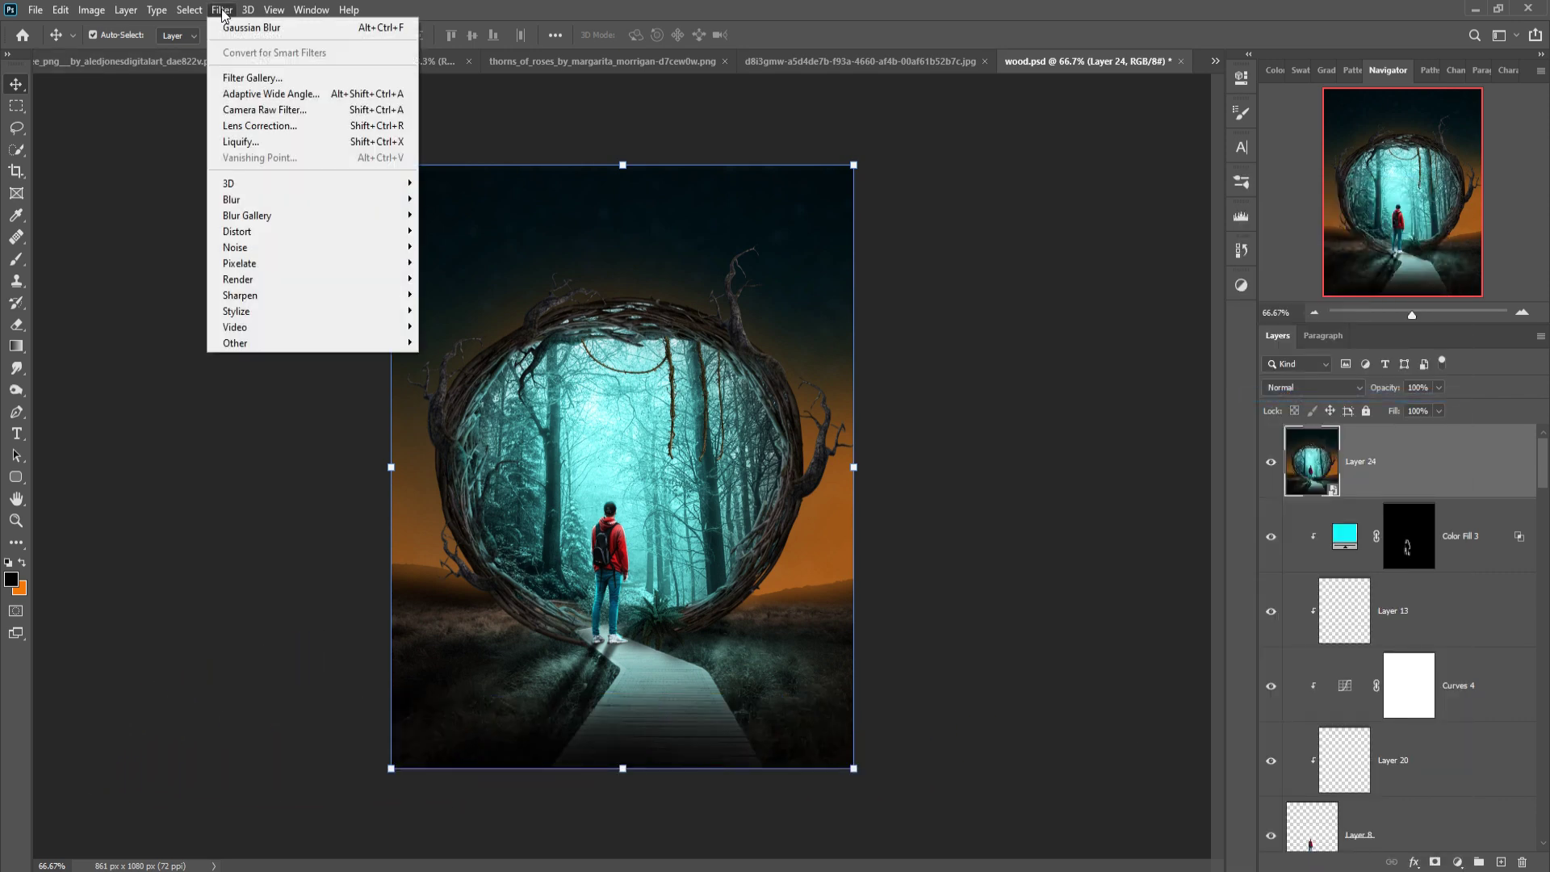
left_click(231, 105)
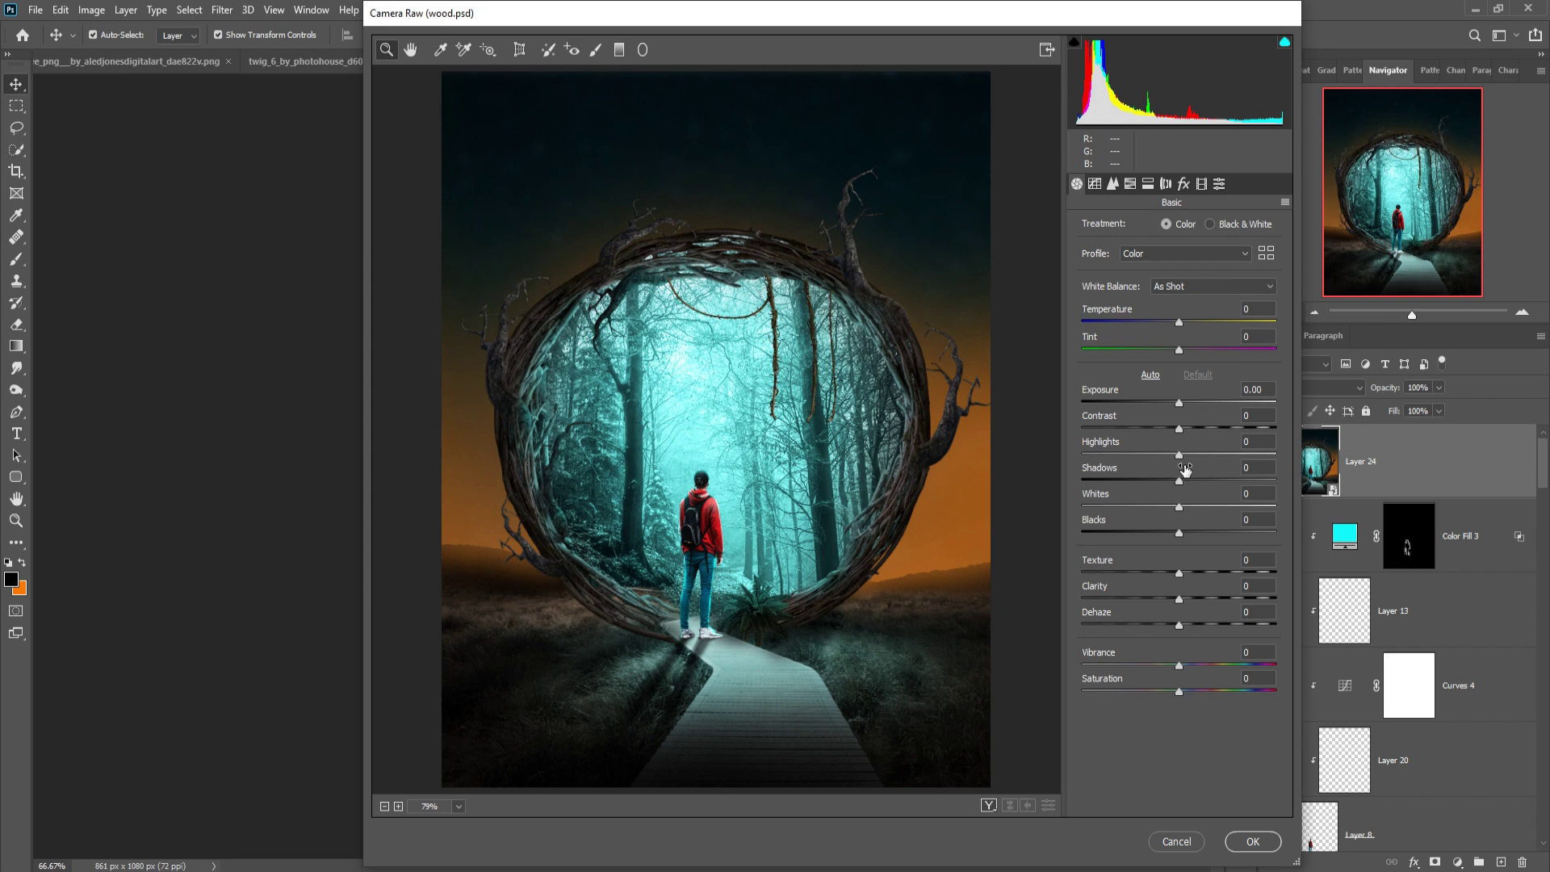
- In Camera Raw Basic, raise Highlights and Whites and lower Shadows
left_click_drag(1182, 459, 1197, 460)
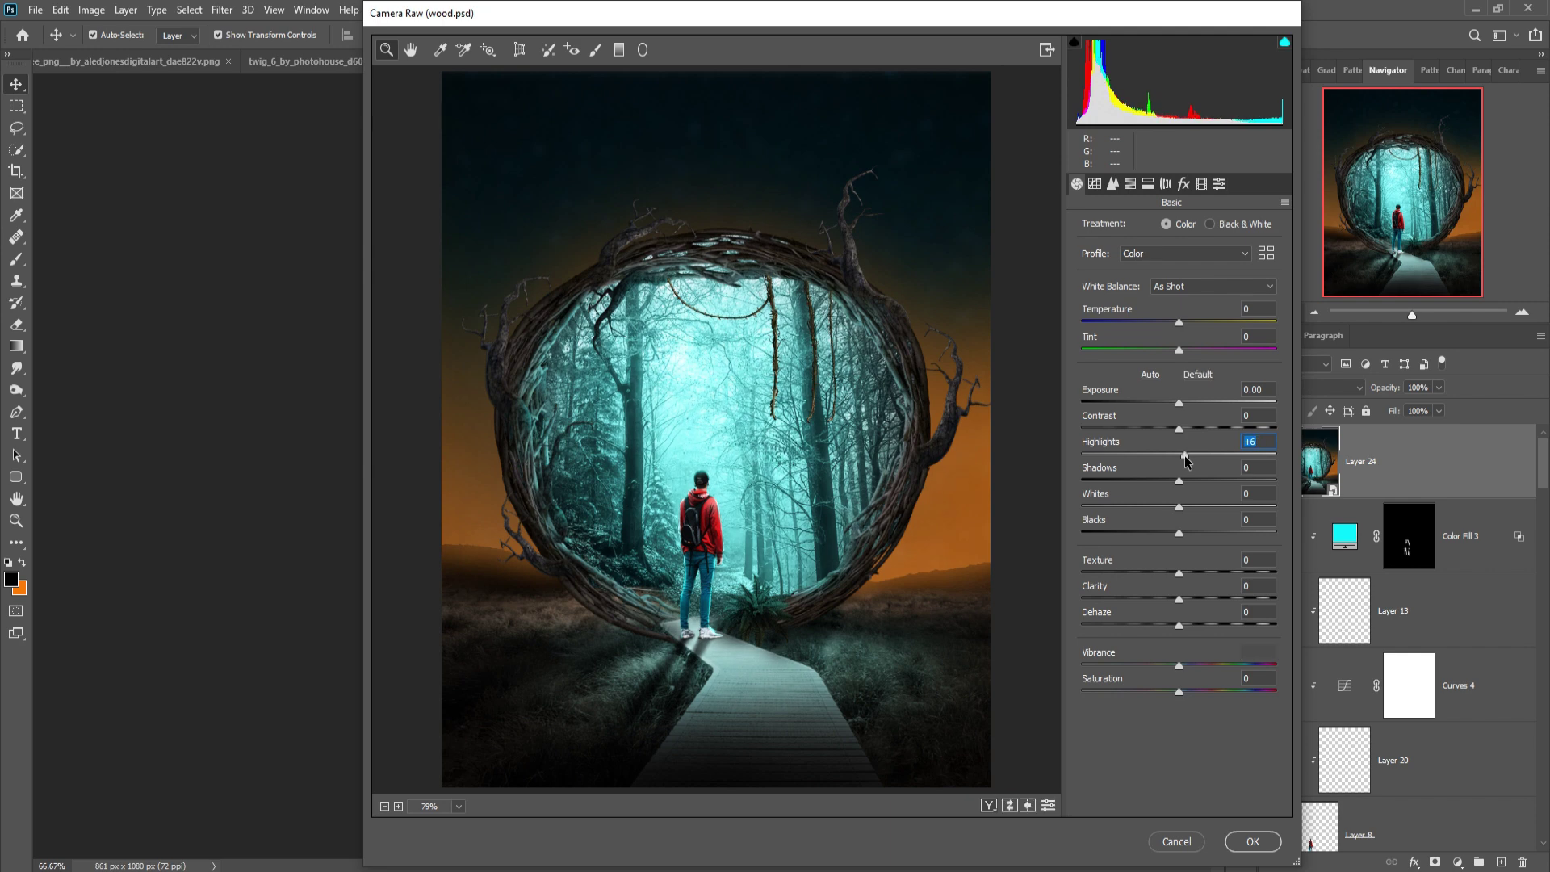
left_click_drag(1178, 489, 1173, 488)
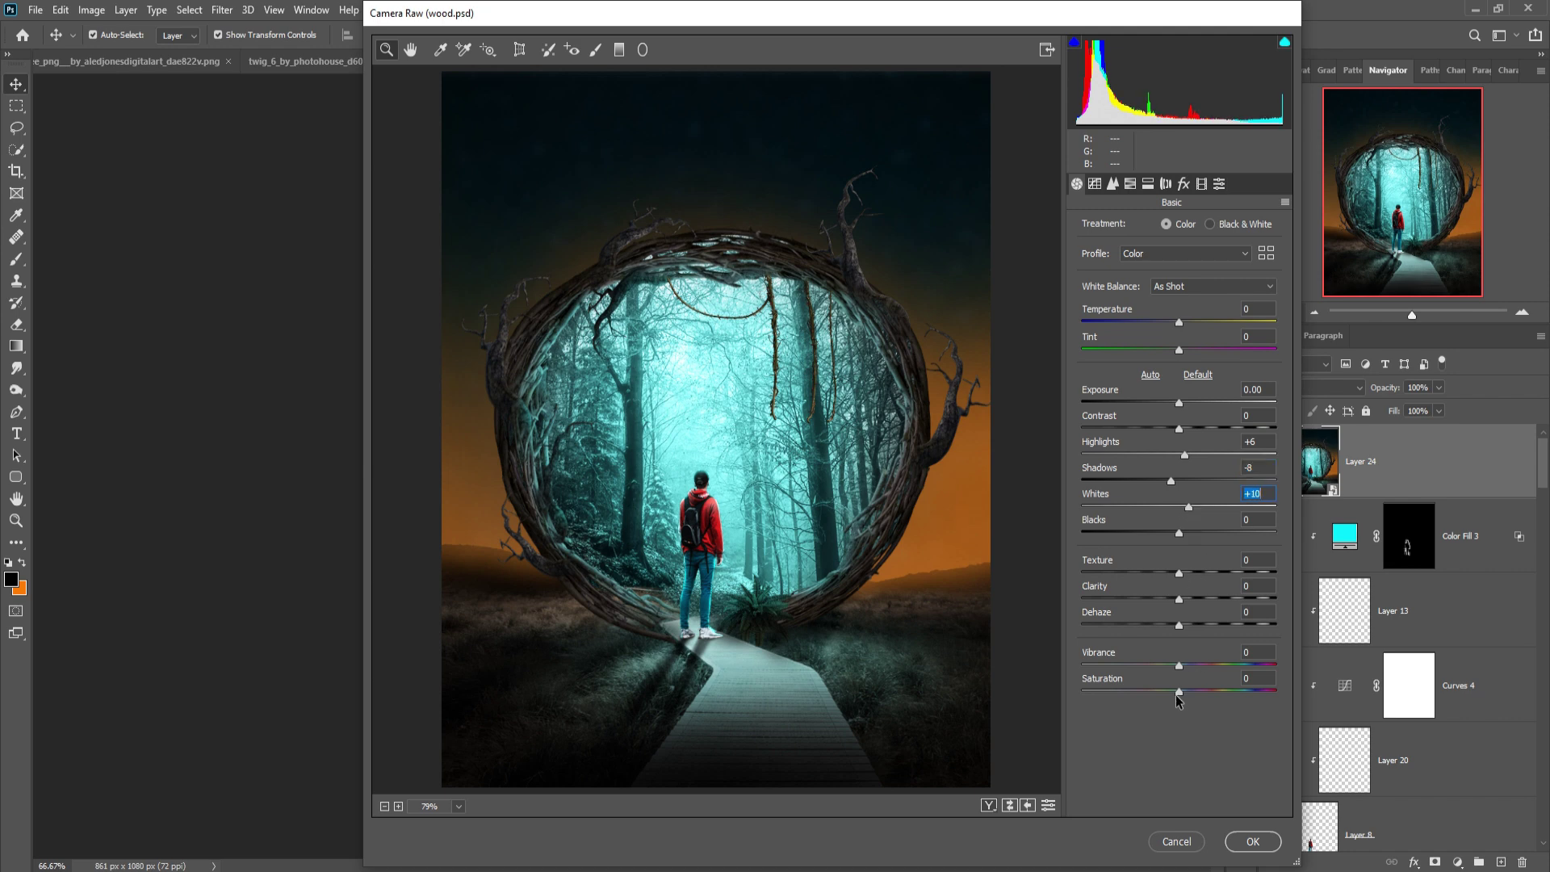
left_click_drag(1179, 690, 1190, 690)
- Set tone curve Lights +7, Darks -9, Shadows +16, and raise Sharpening Amount to 65
left_click(1095, 185)
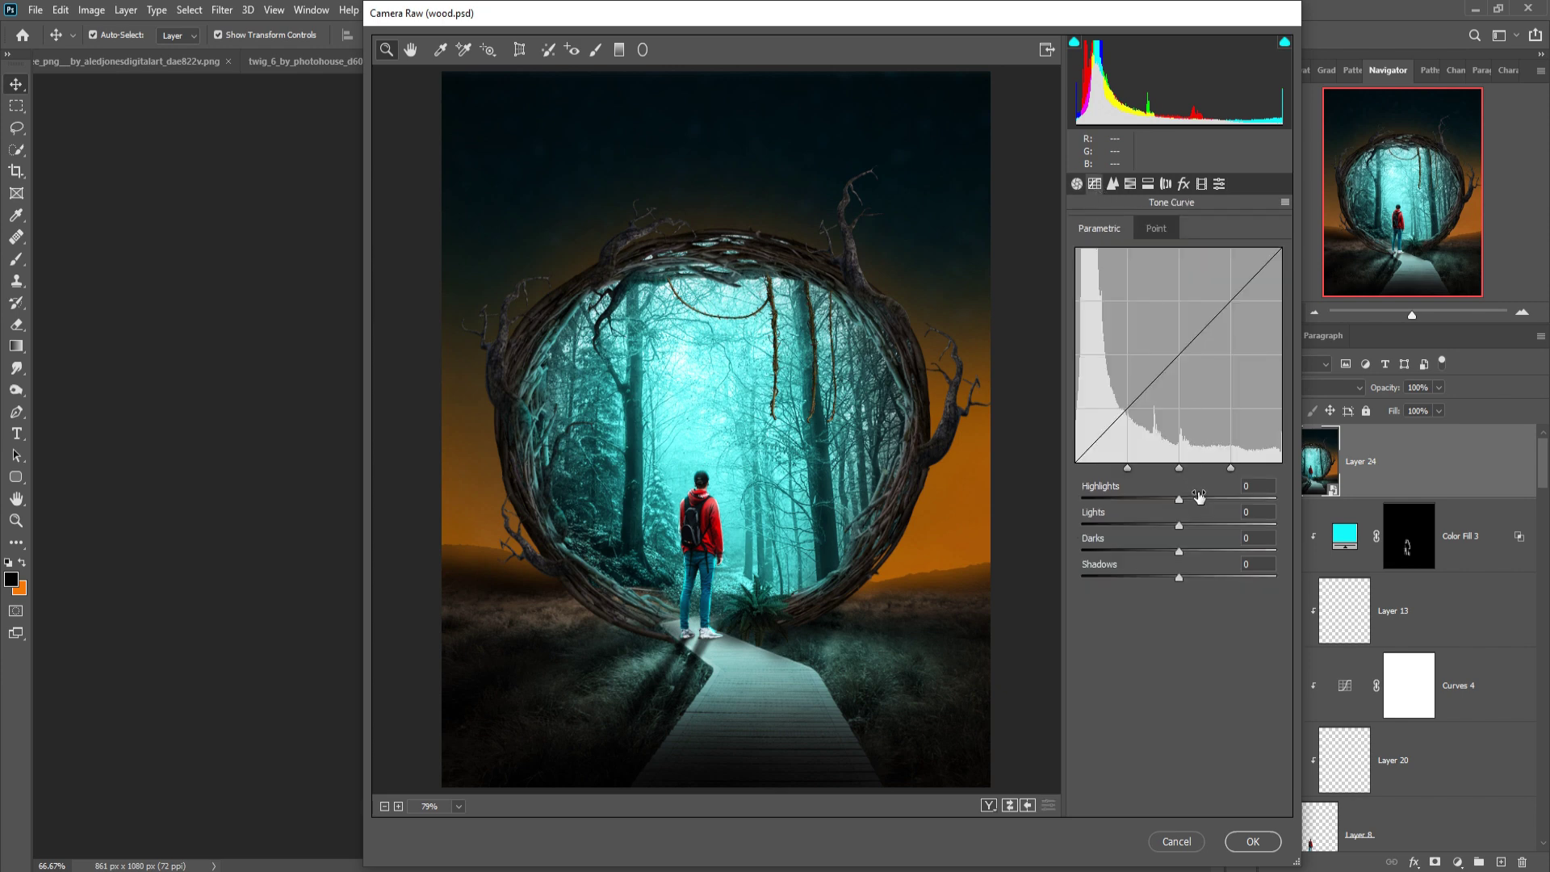
left_click_drag(1179, 552, 1184, 552)
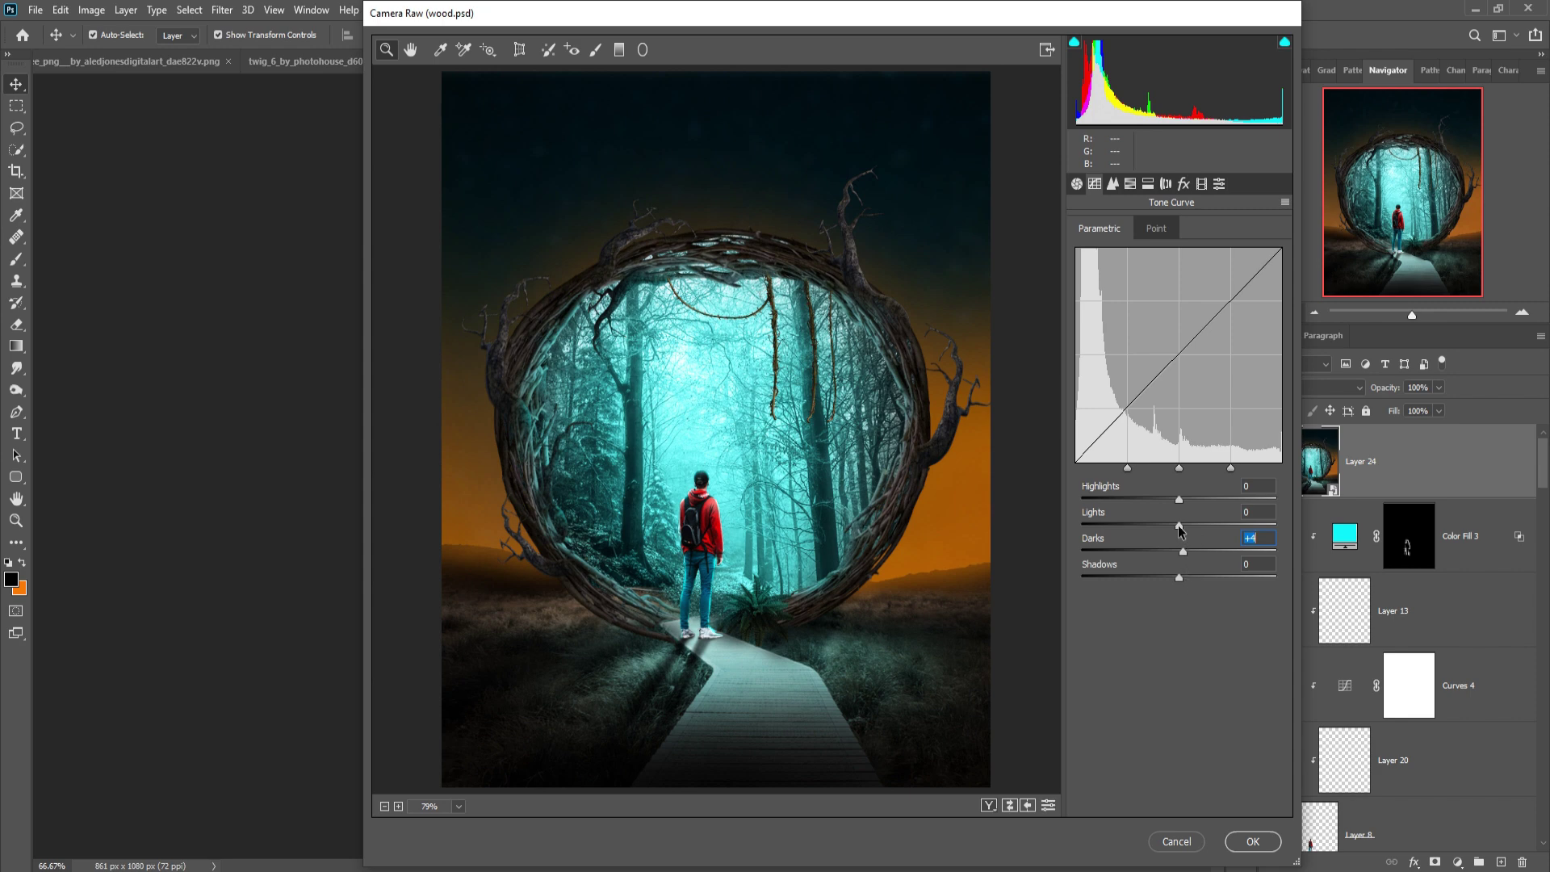
left_click_drag(1182, 552, 1169, 552)
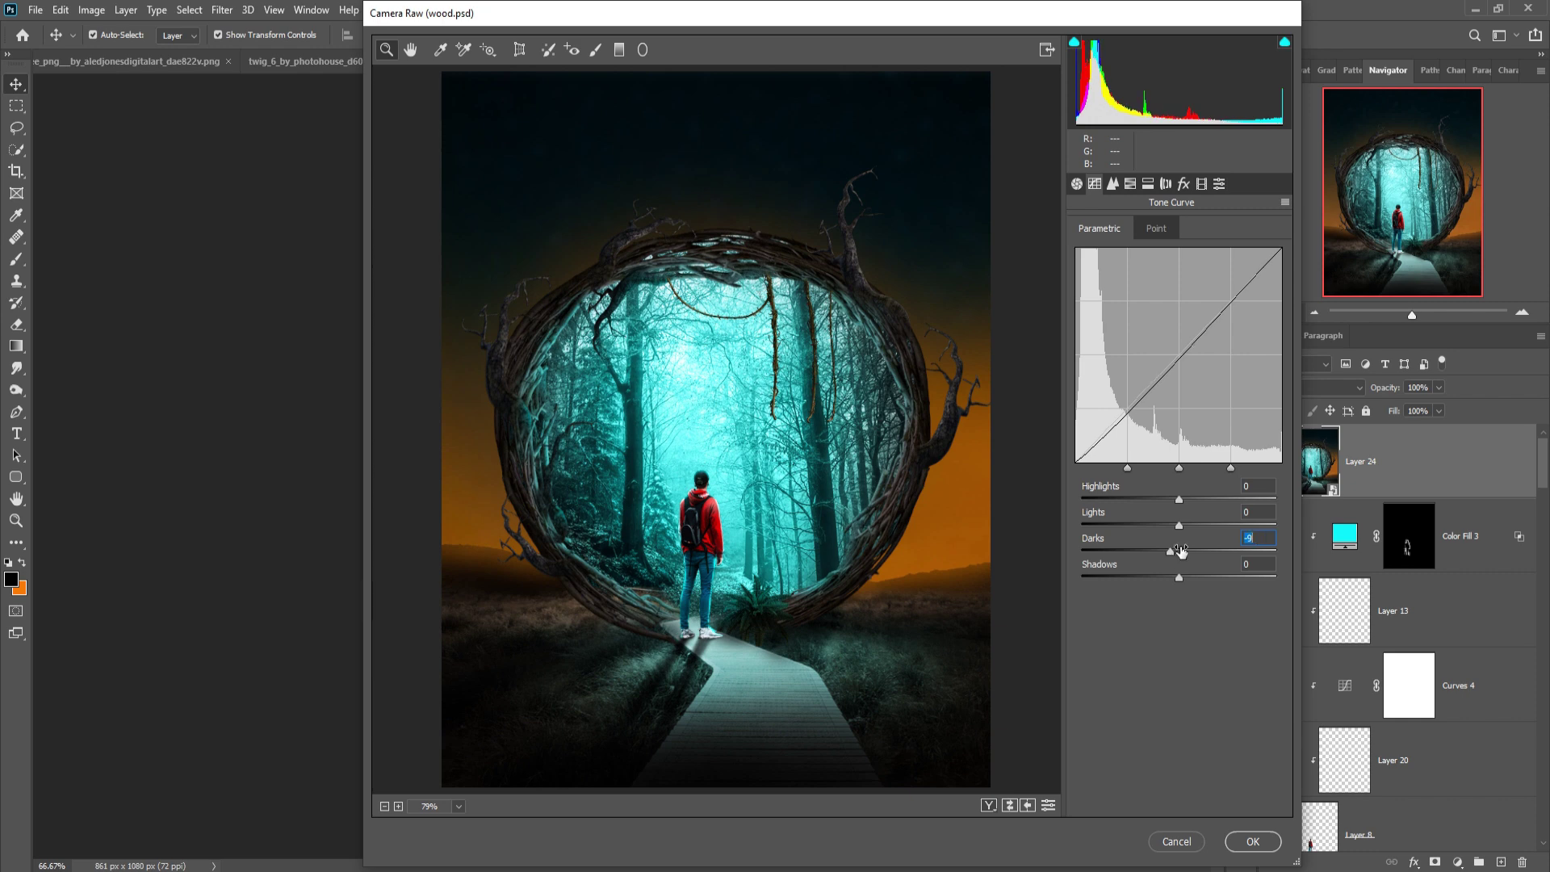
left_click_drag(1178, 524, 1185, 525)
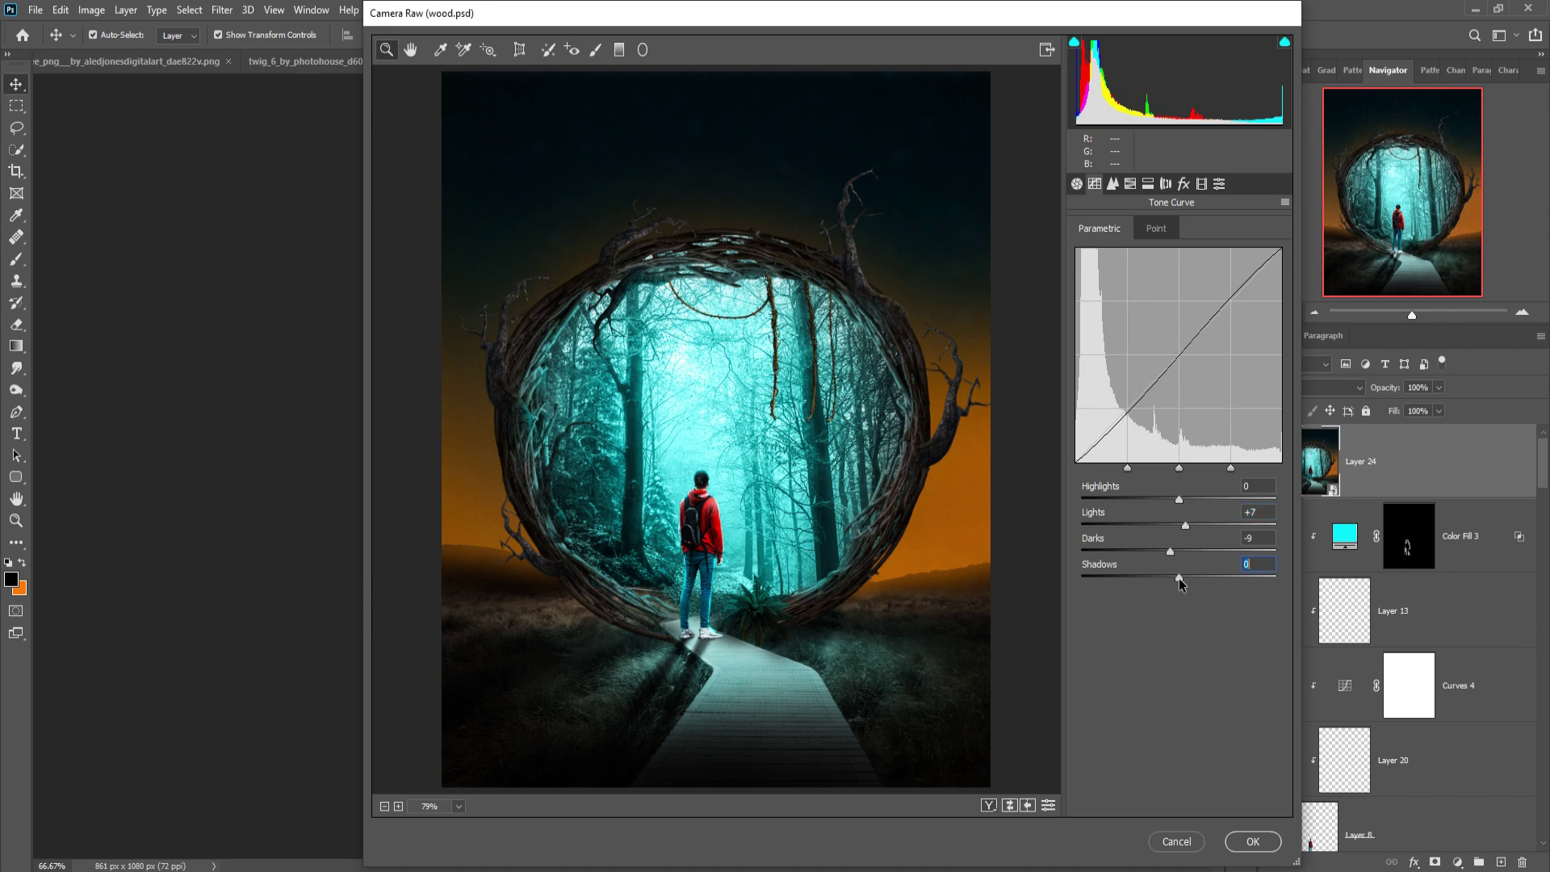
left_click_drag(1179, 578, 1194, 577)
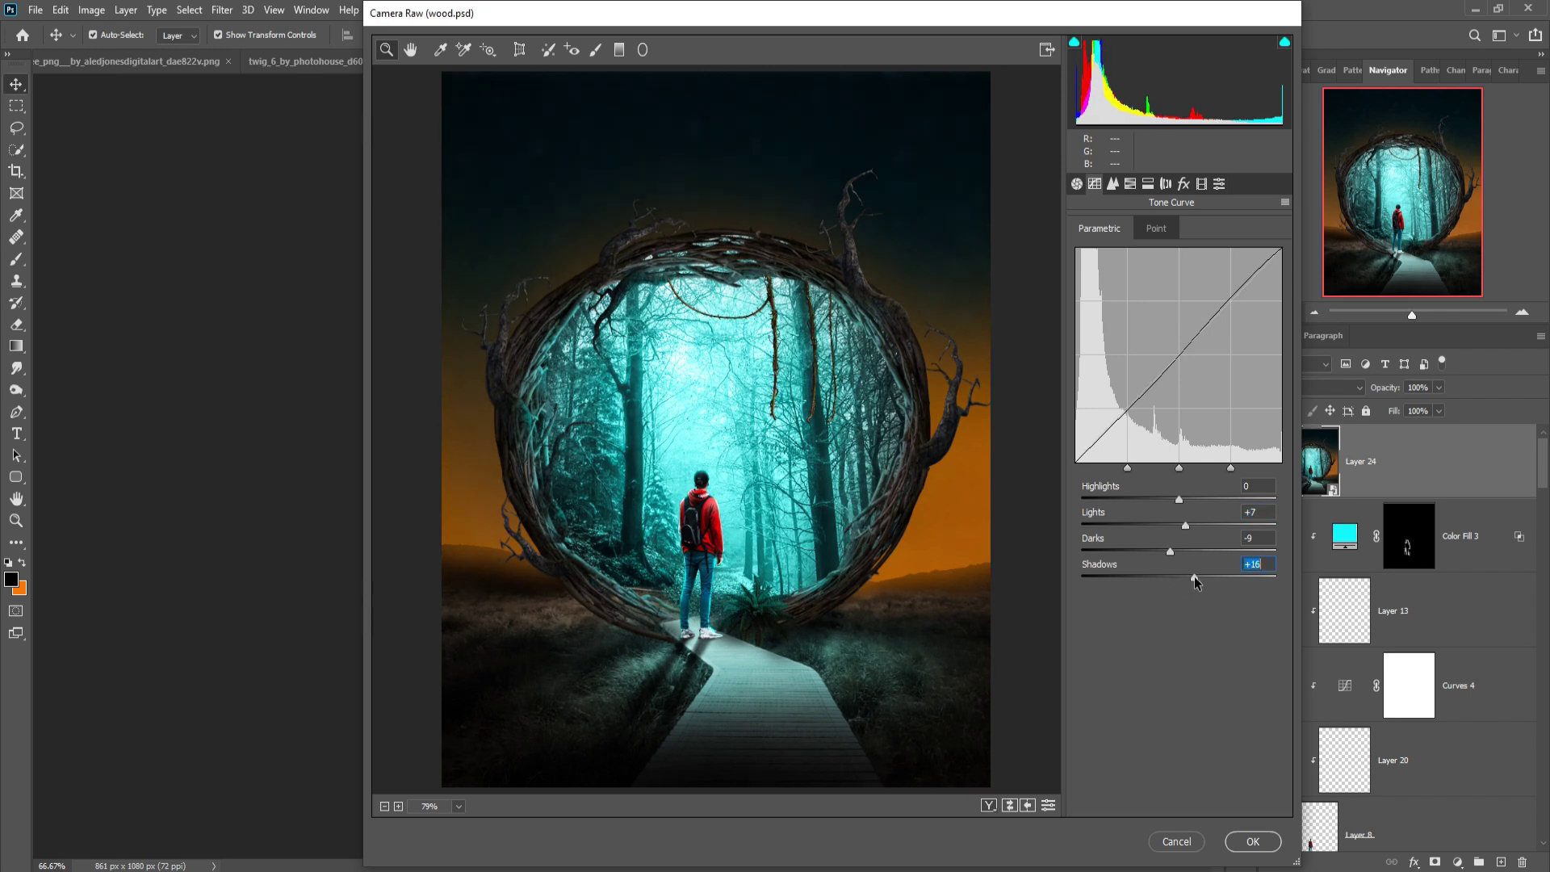
left_click(1114, 185)
left_click_drag(1084, 252, 1146, 255)
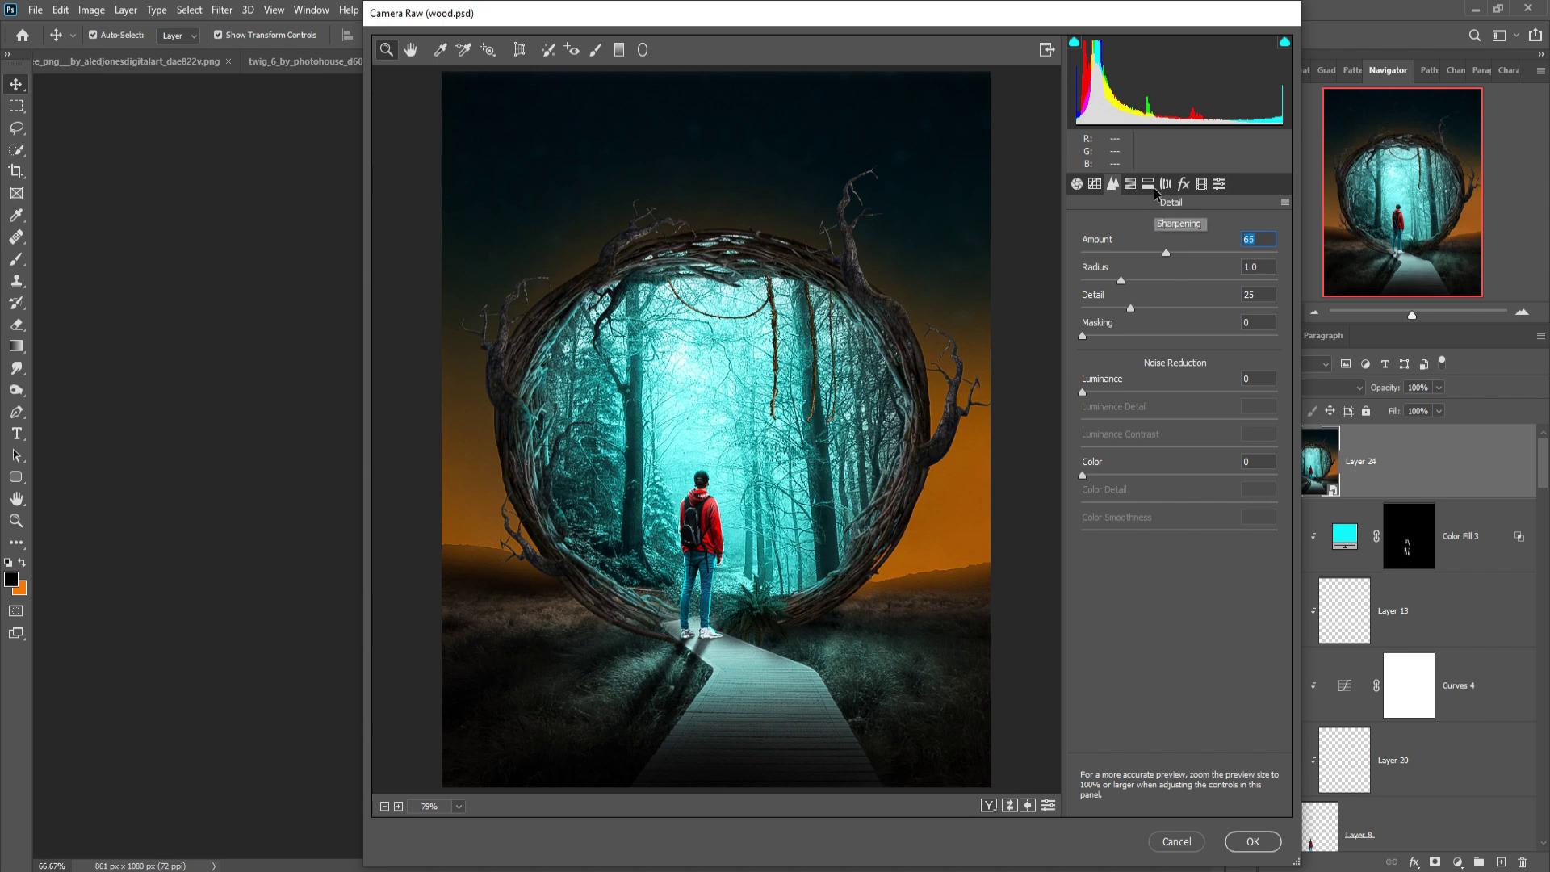
- Add a -24 vignette and split-tone highlights hue 204, saturation 7, shadows hue 215, saturation 12
left_click(1184, 184)
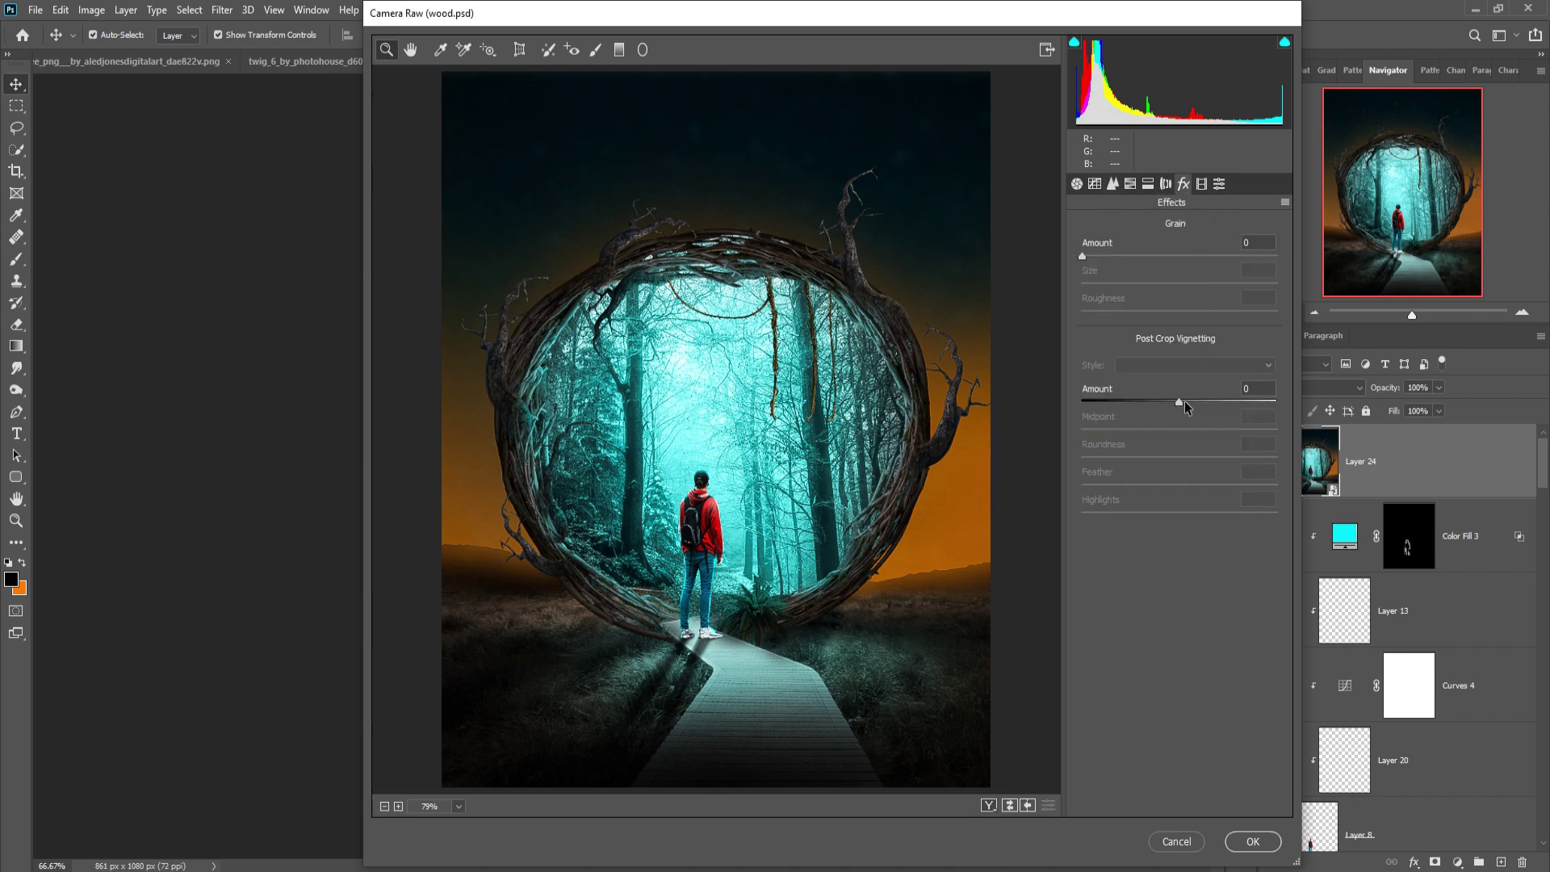
left_click_drag(1184, 400, 1156, 400)
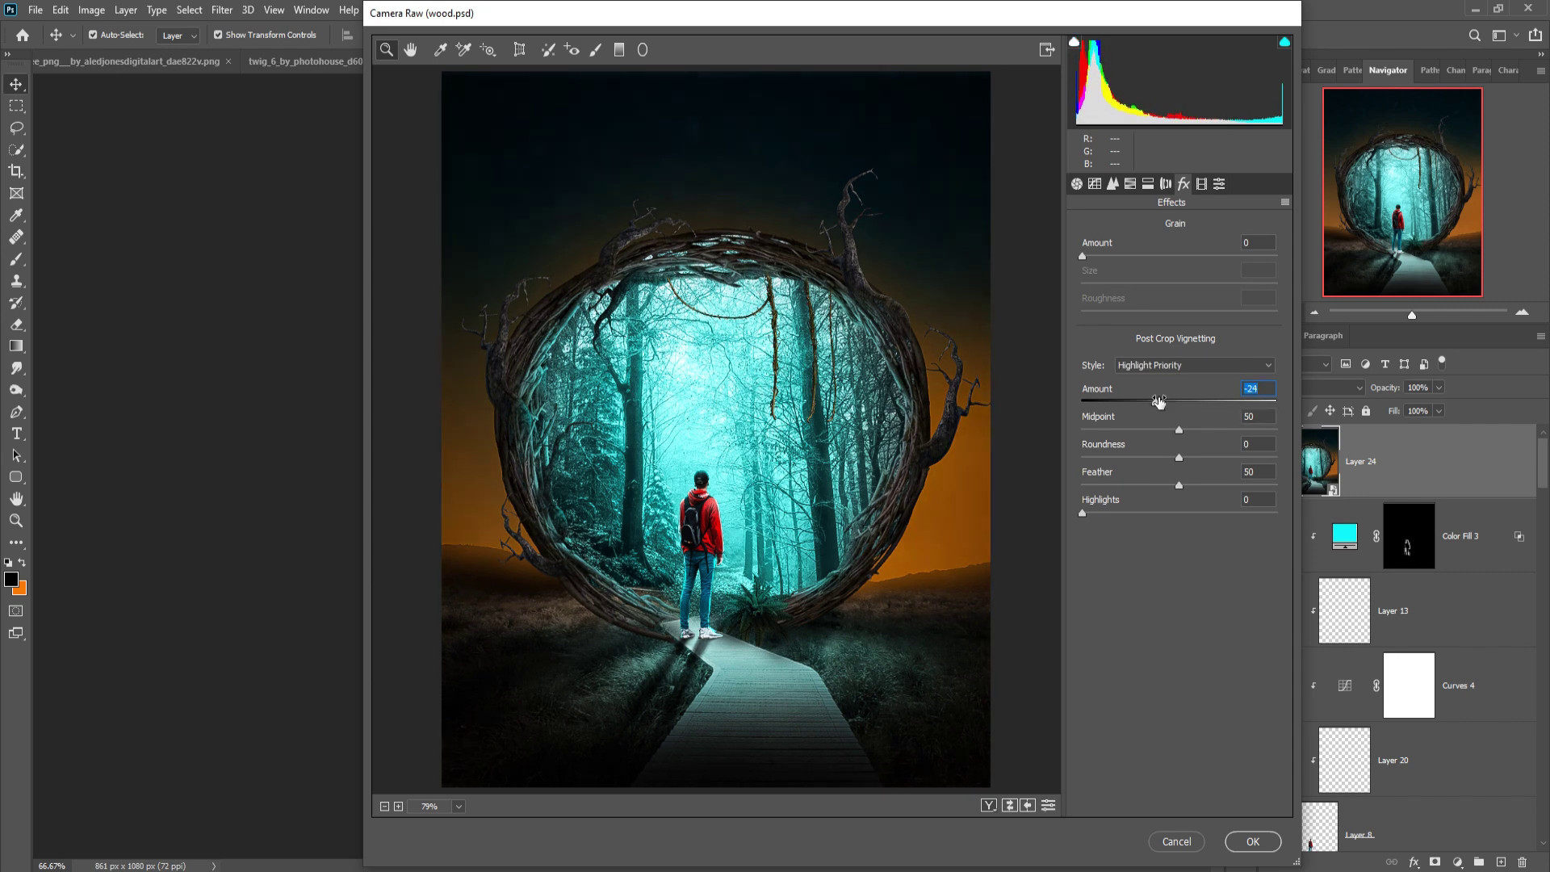
left_click(1146, 185)
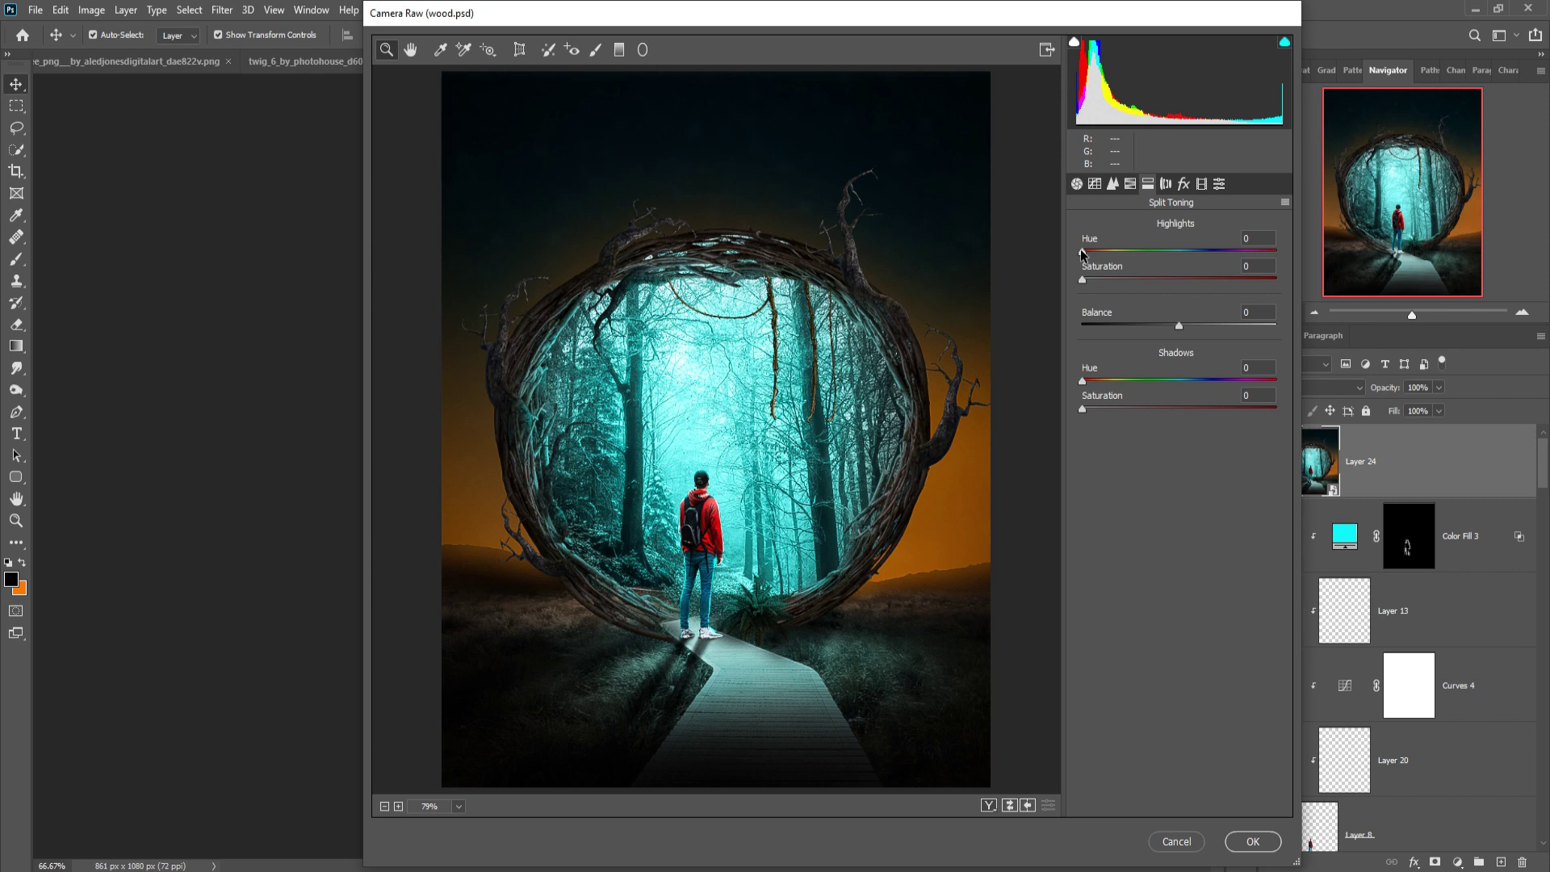
left_click_drag(1083, 251, 1199, 255)
left_click_drag(1195, 255, 1194, 255)
left_click_drag(1082, 380, 1200, 390)
left_click_drag(1084, 410, 1110, 410)
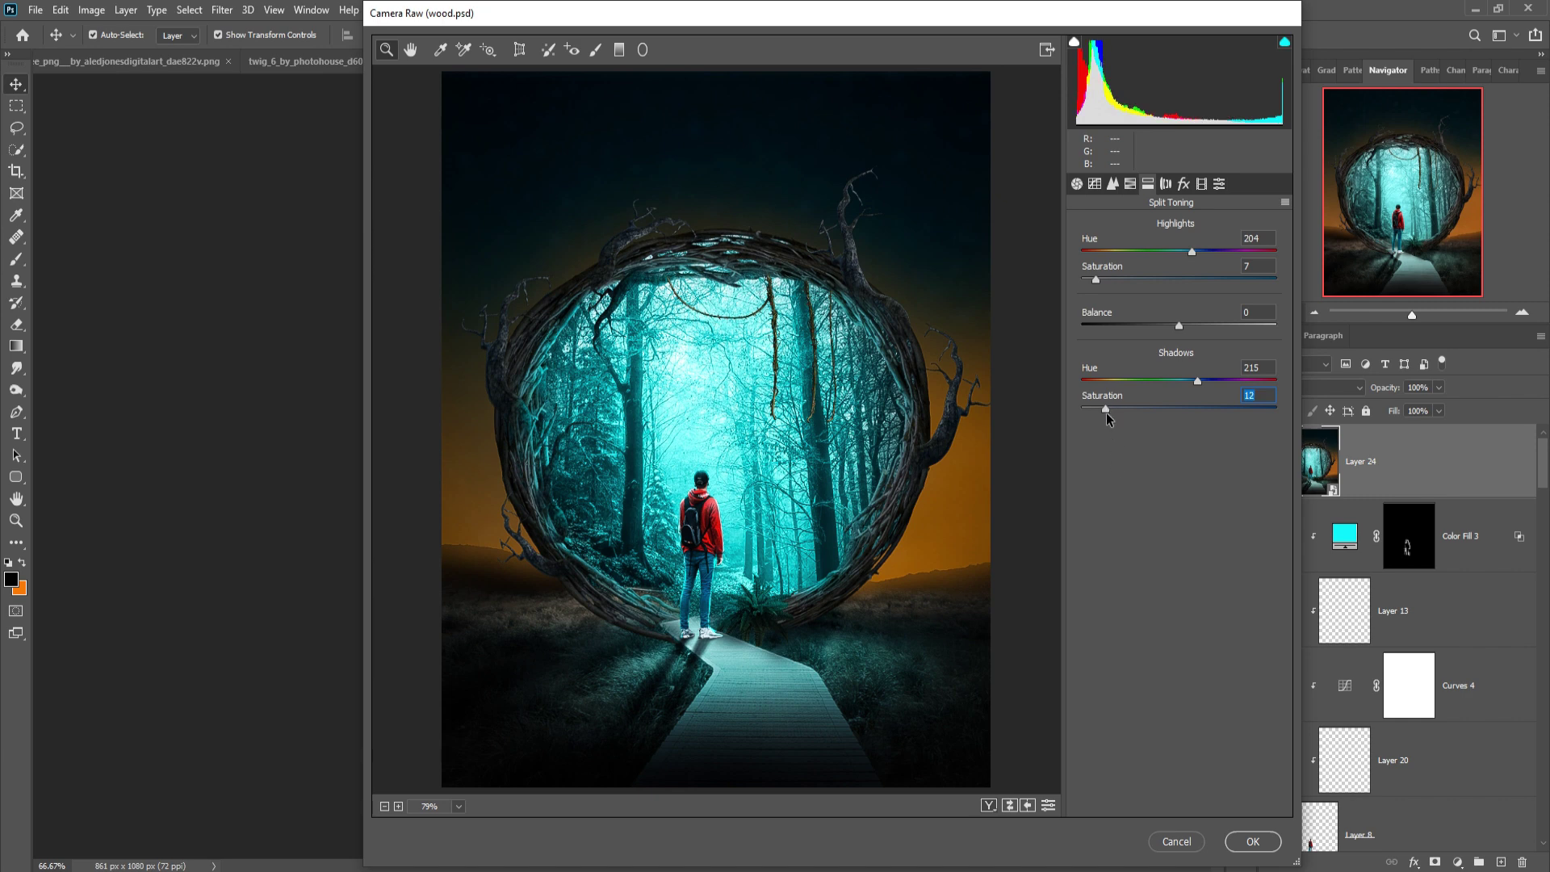
- Confirm the Camera Raw grade so it becomes a smart filter on the merged layer
left_click(1244, 842)
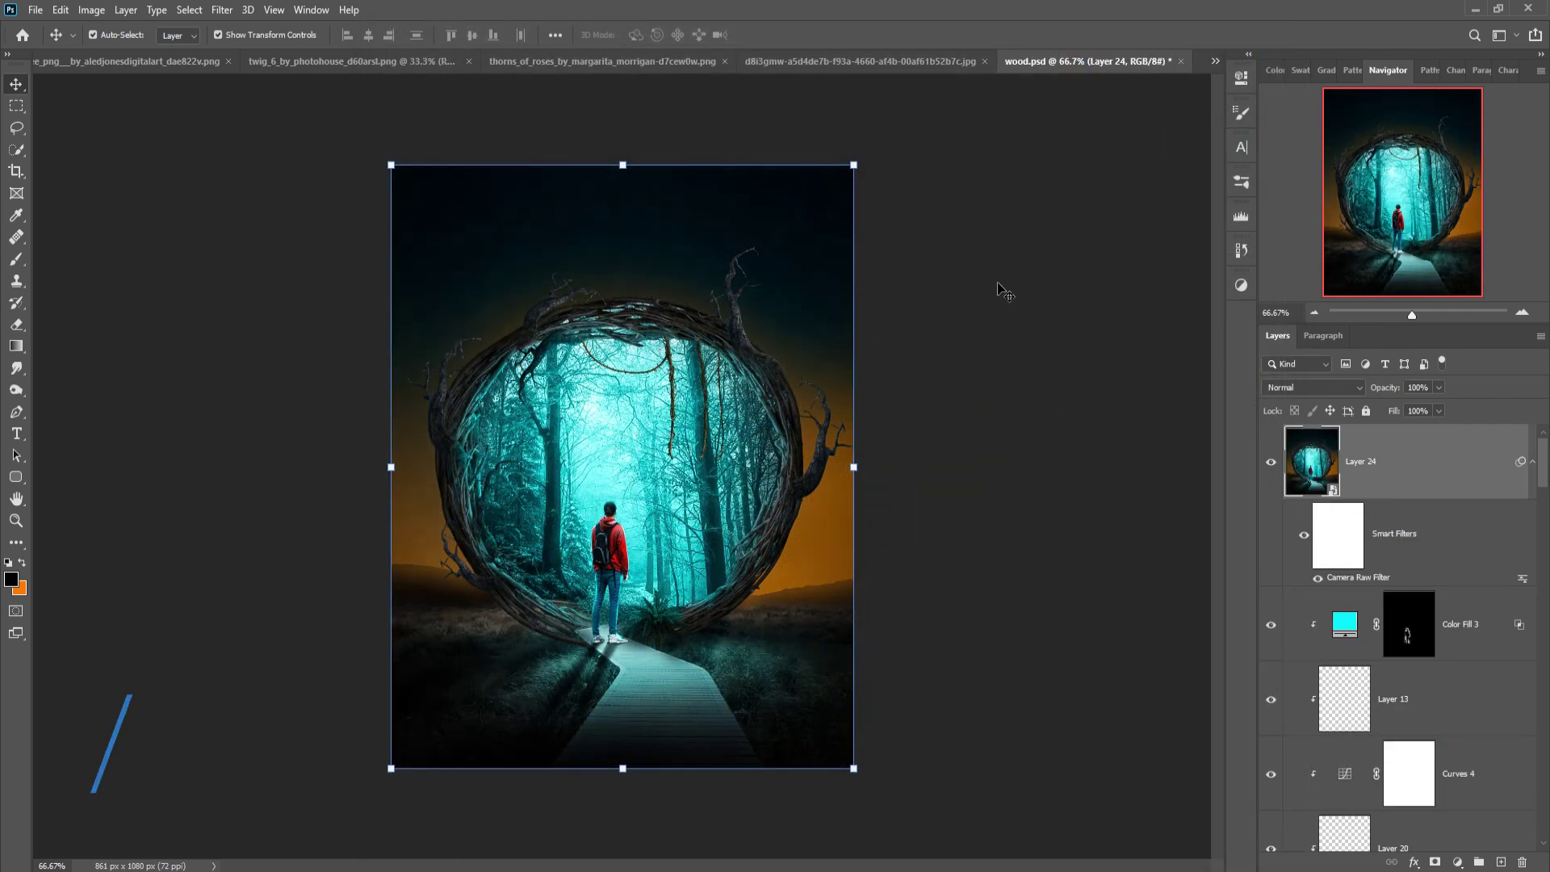